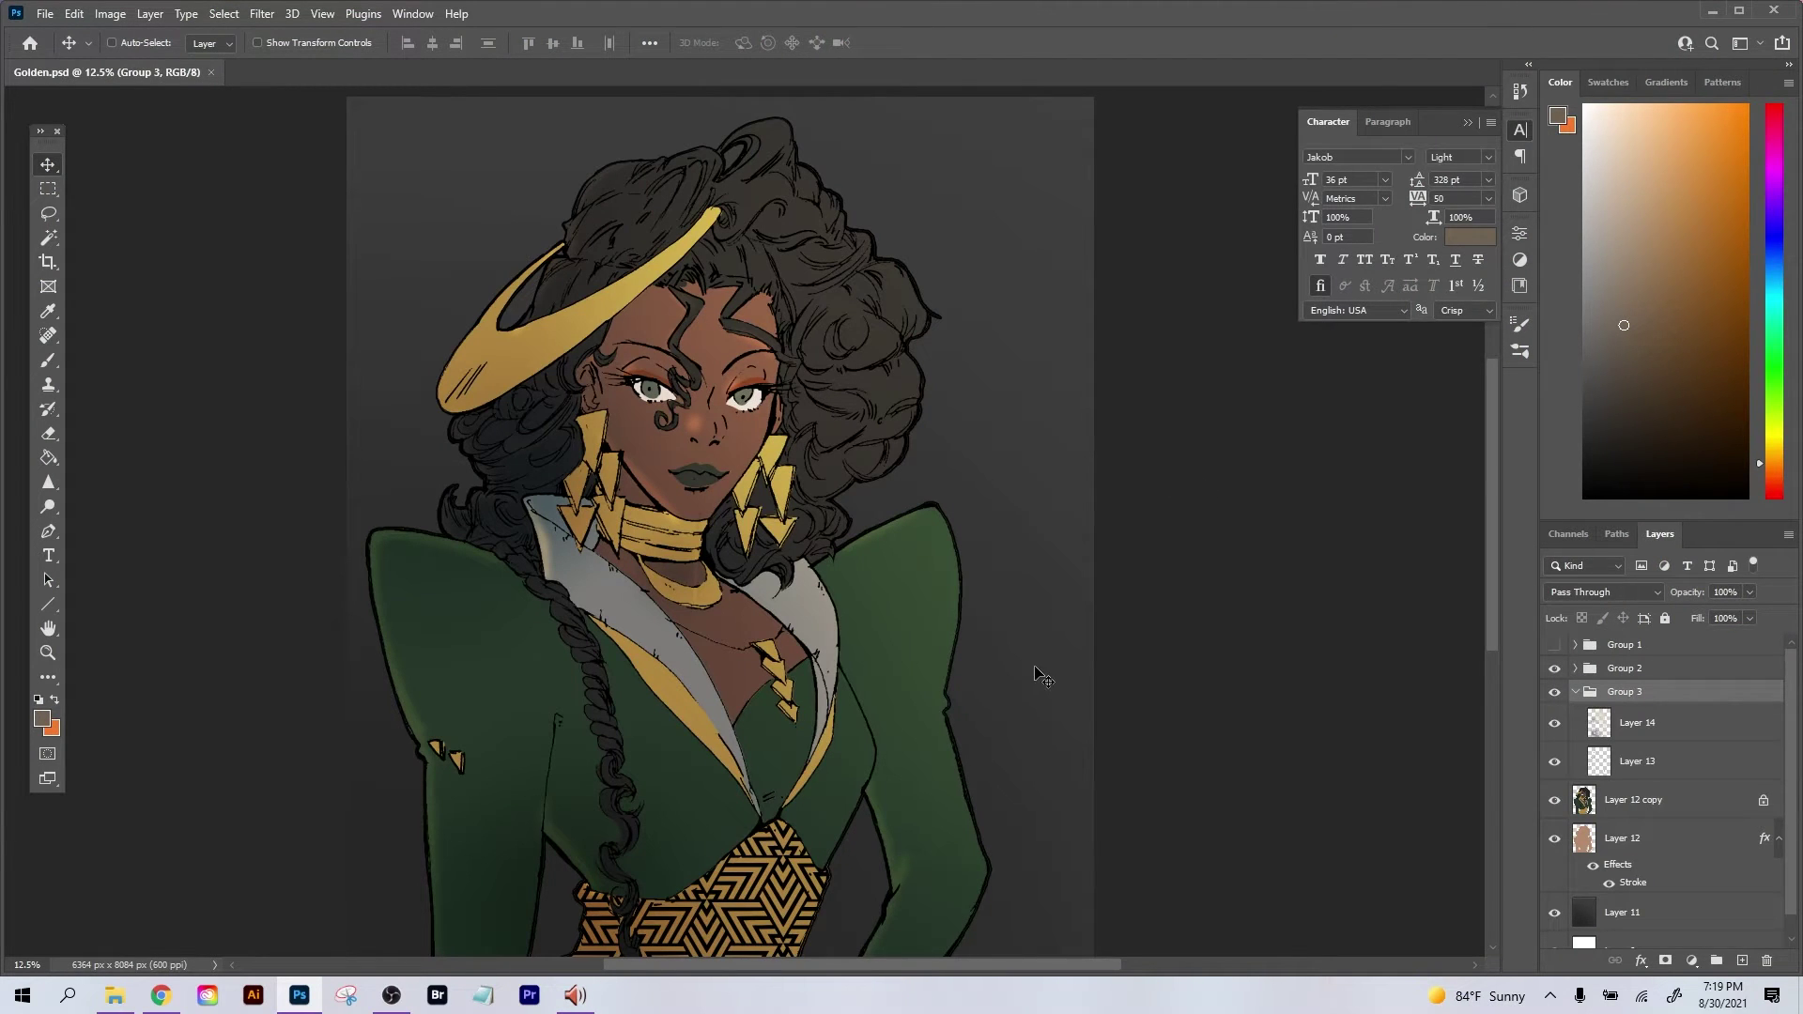
# Compare the artwork with and without the shading in Group 3, and leave Group 3 hidden.
pyautogui.moveTo(1000, 718); pyautogui.dragTo(942, 629)
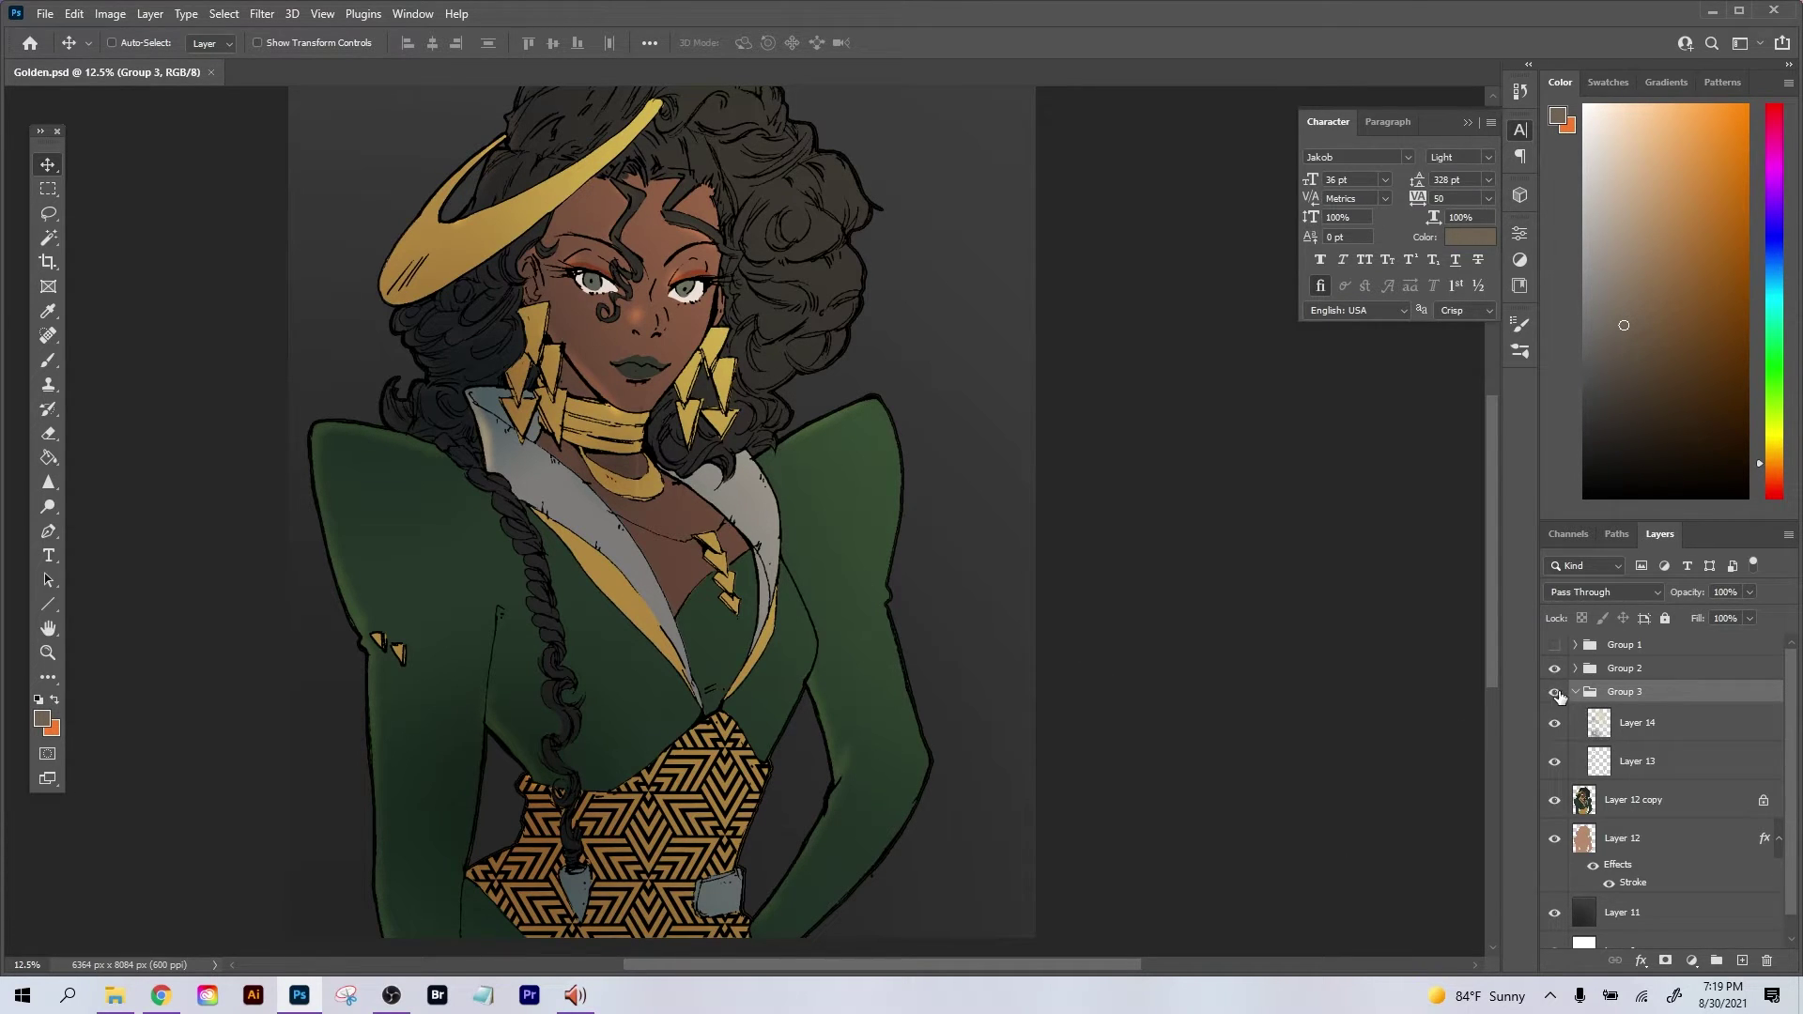
pyautogui.moveTo(1047, 528); pyautogui.dragTo(1119, 622)
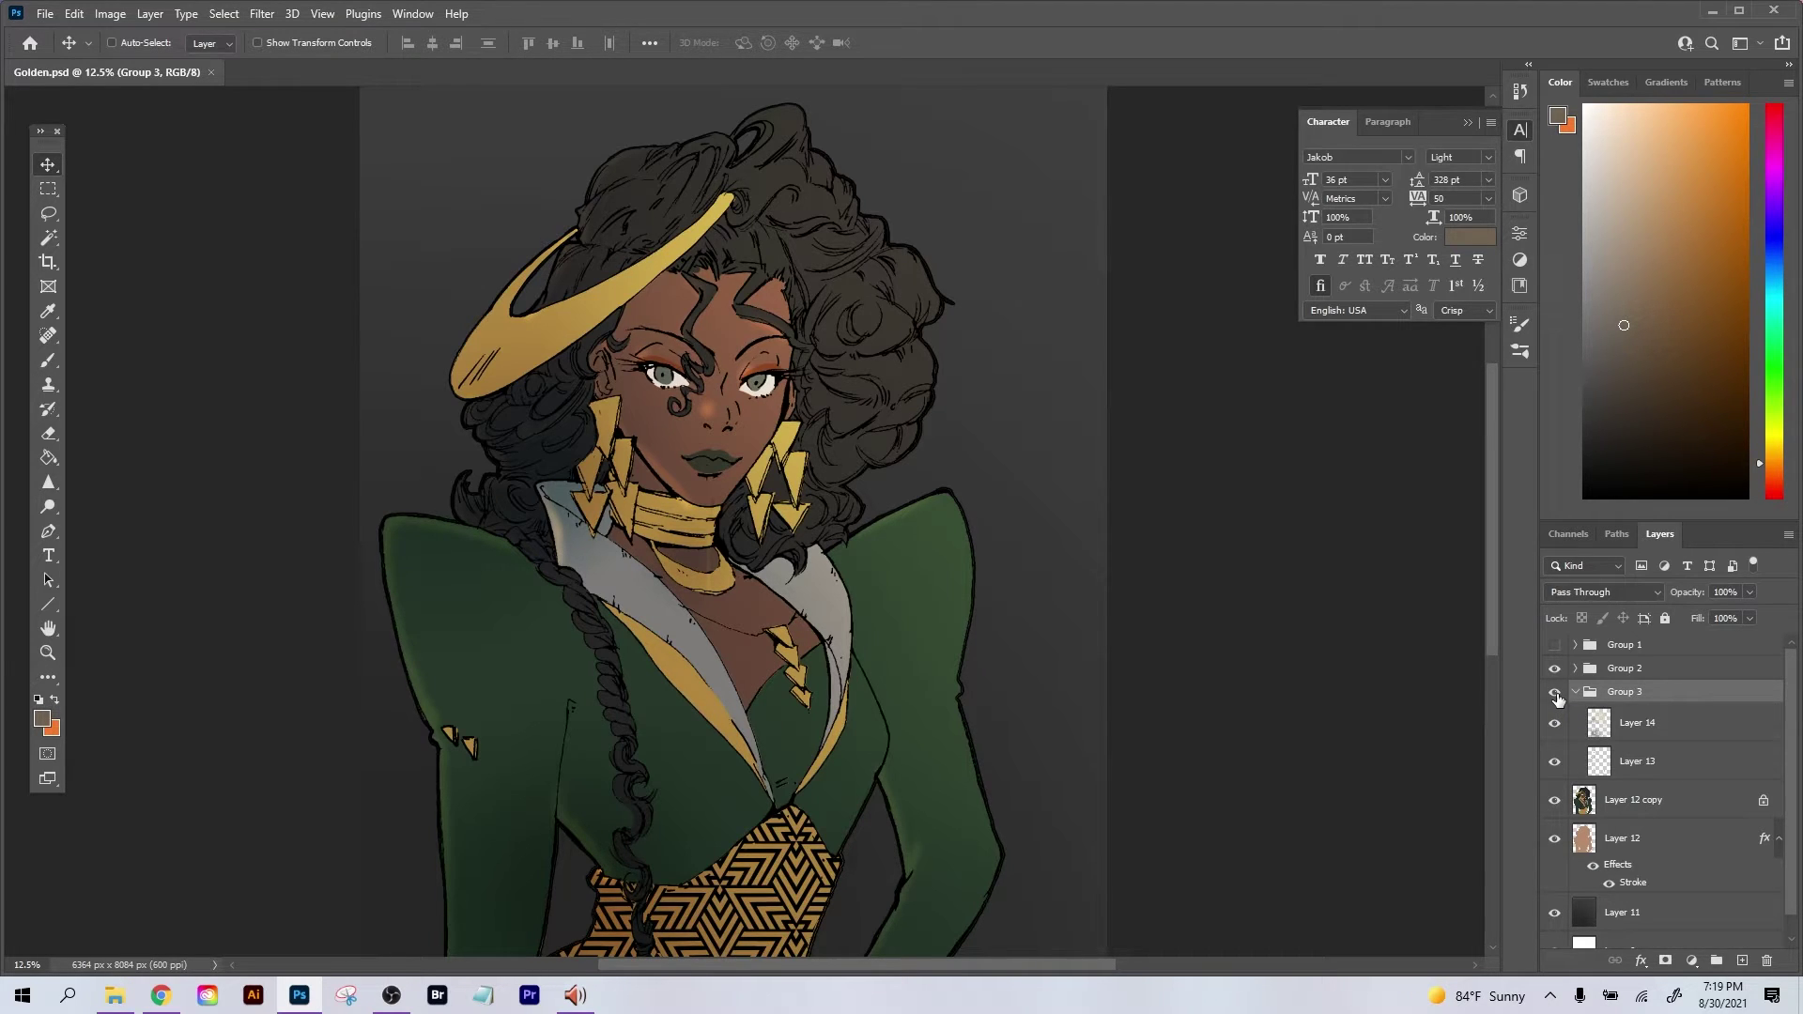
pyautogui.click(1556, 695)
pyautogui.click(1556, 696)
pyautogui.click(1556, 696)
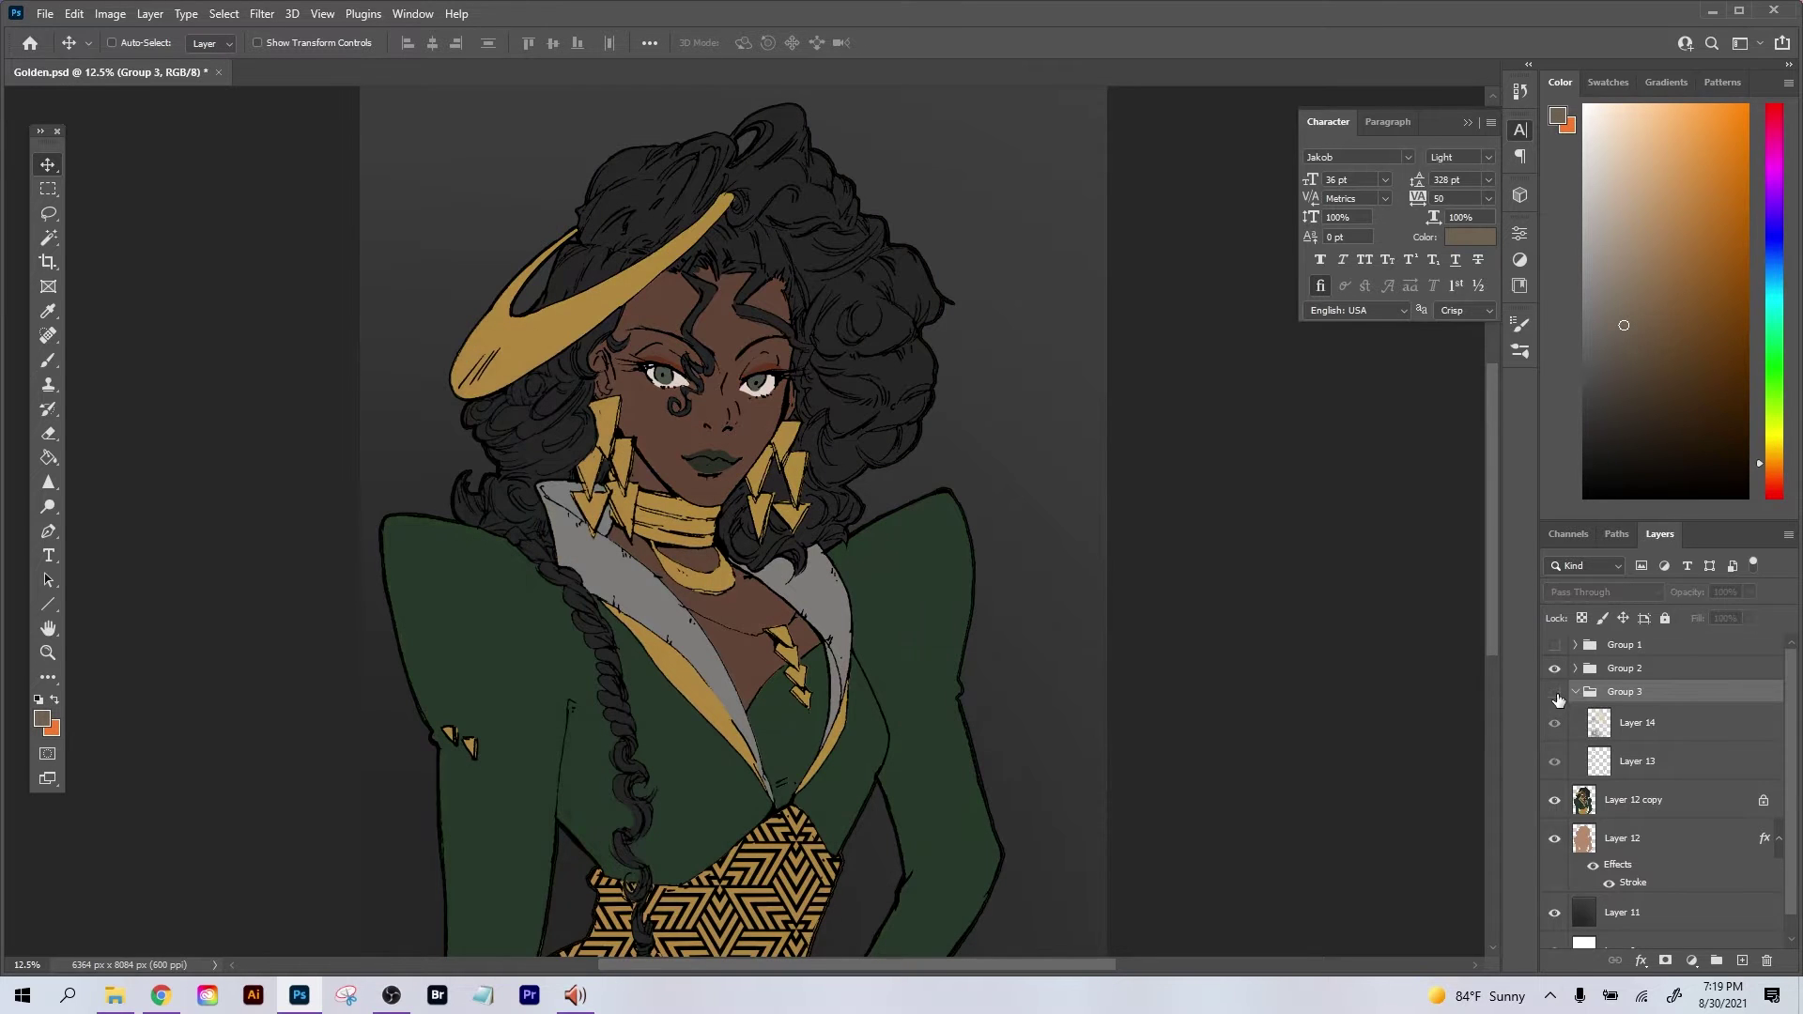
pyautogui.click(1556, 696)
pyautogui.click(1557, 696)
pyautogui.moveTo(1054, 823); pyautogui.dragTo(1027, 736)
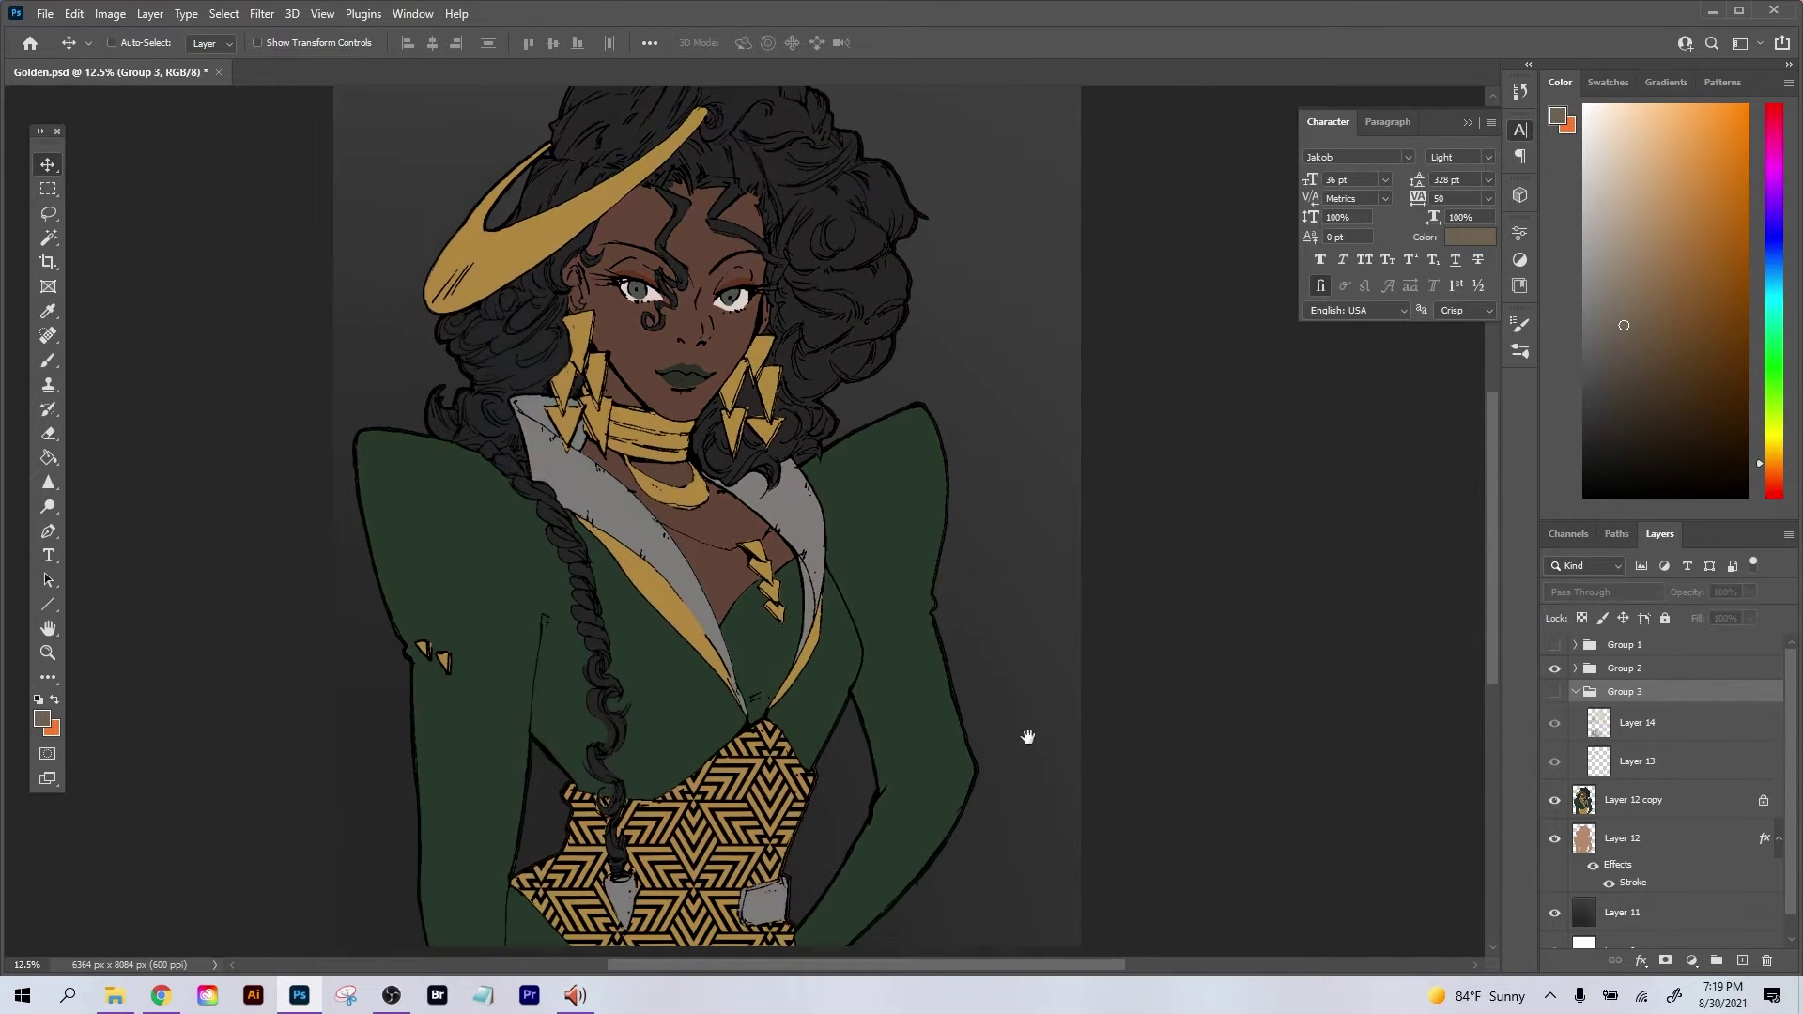
# Check what Layer 12 copy and Group 2 contribute by toggling their visibility, and hide Layer 12.
pyautogui.click(1557, 801)
pyautogui.click(1556, 802)
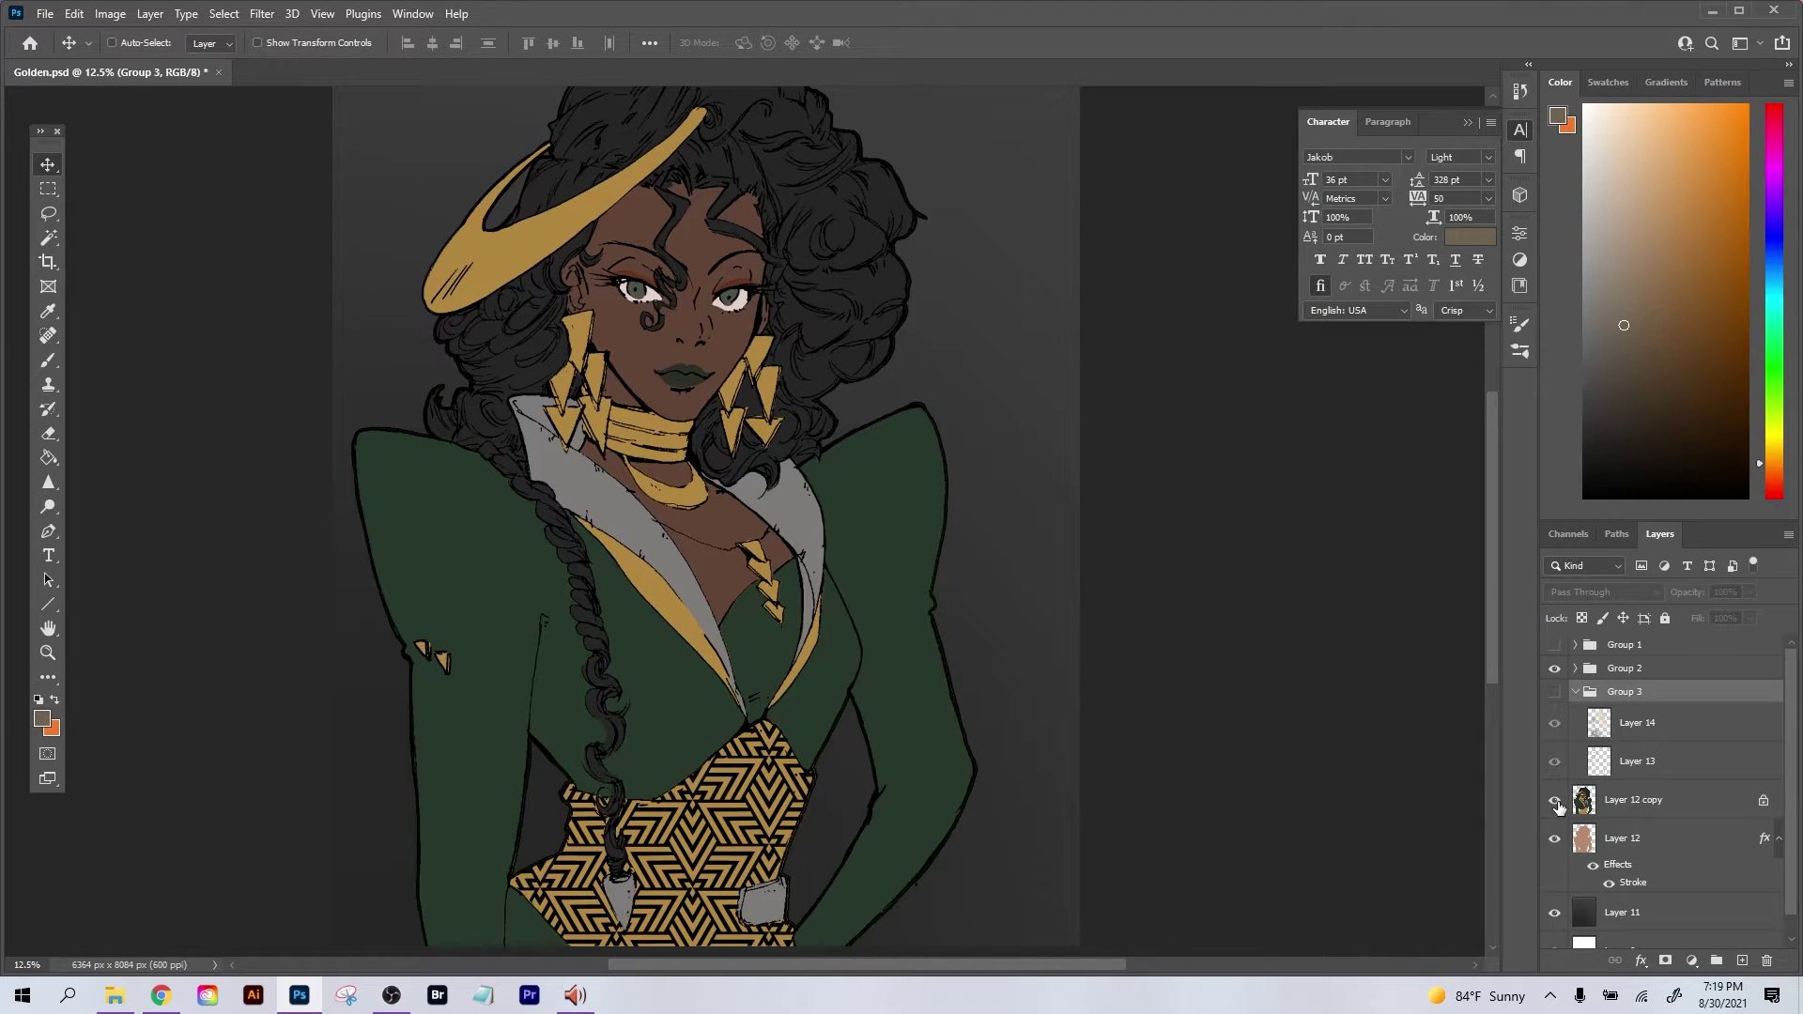
pyautogui.click(1556, 669)
pyautogui.click(1555, 669)
pyautogui.click(1554, 803)
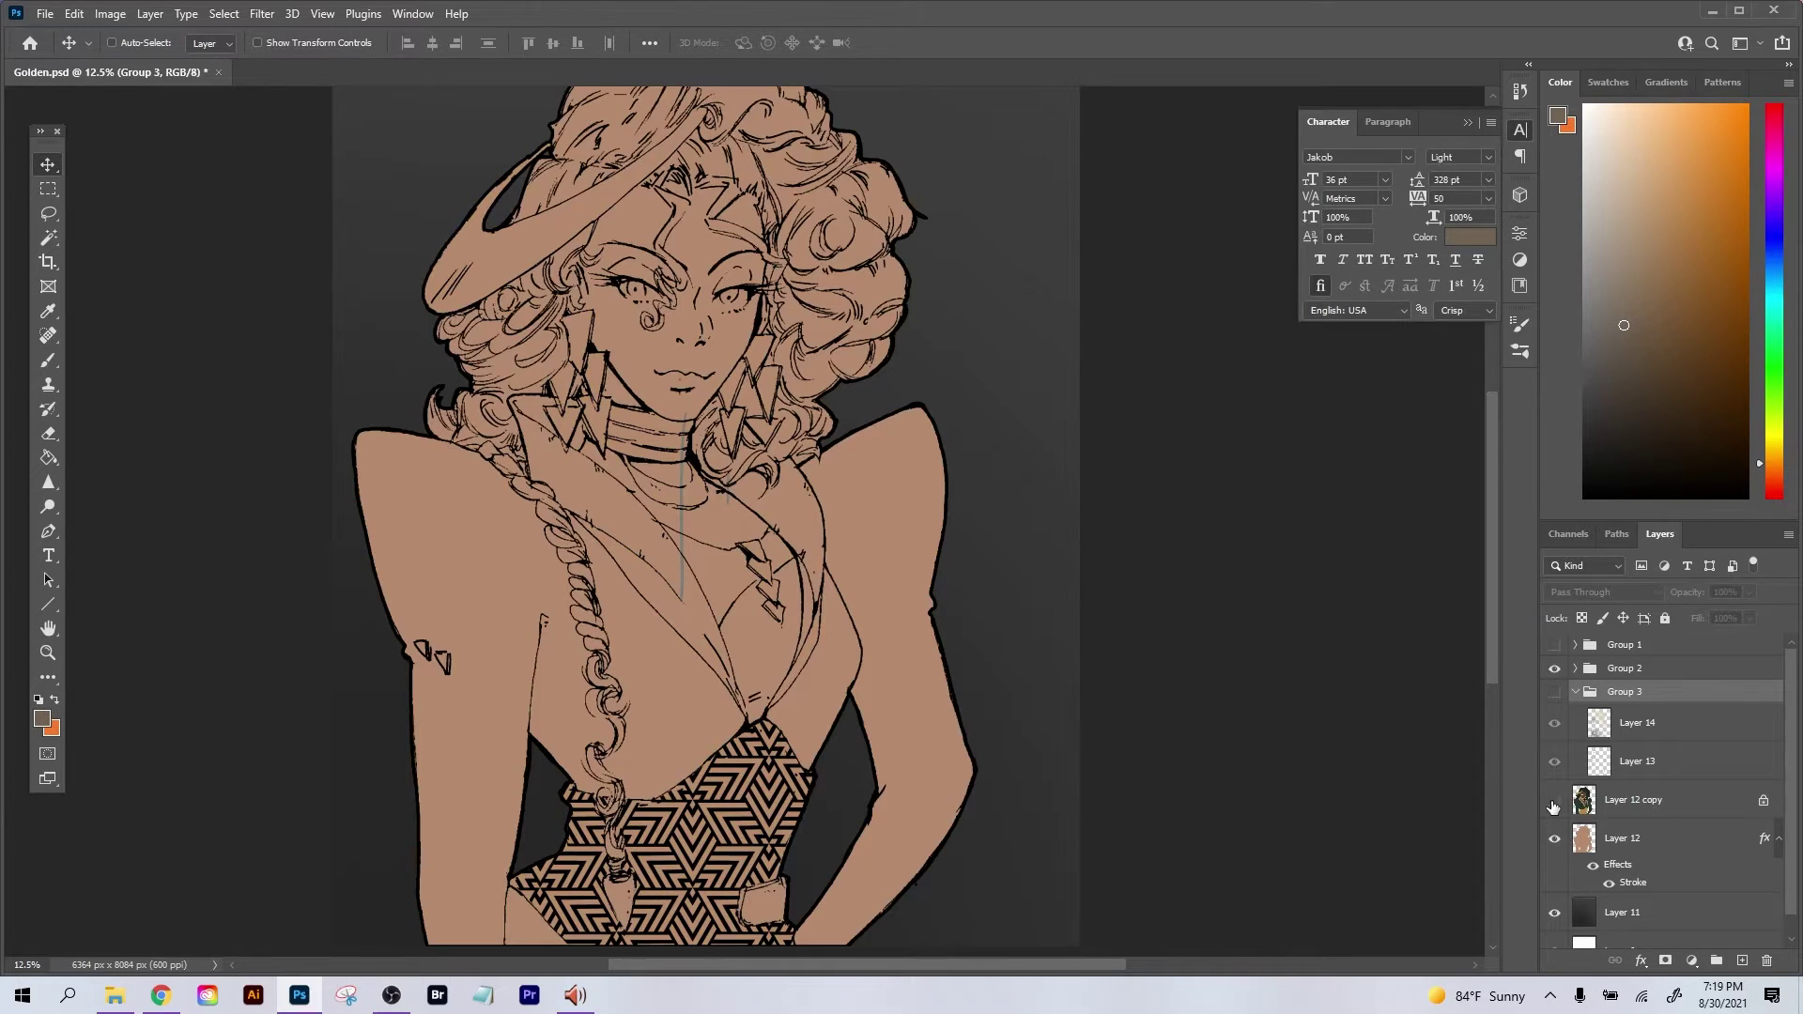
pyautogui.click(1555, 802)
pyautogui.click(1555, 841)
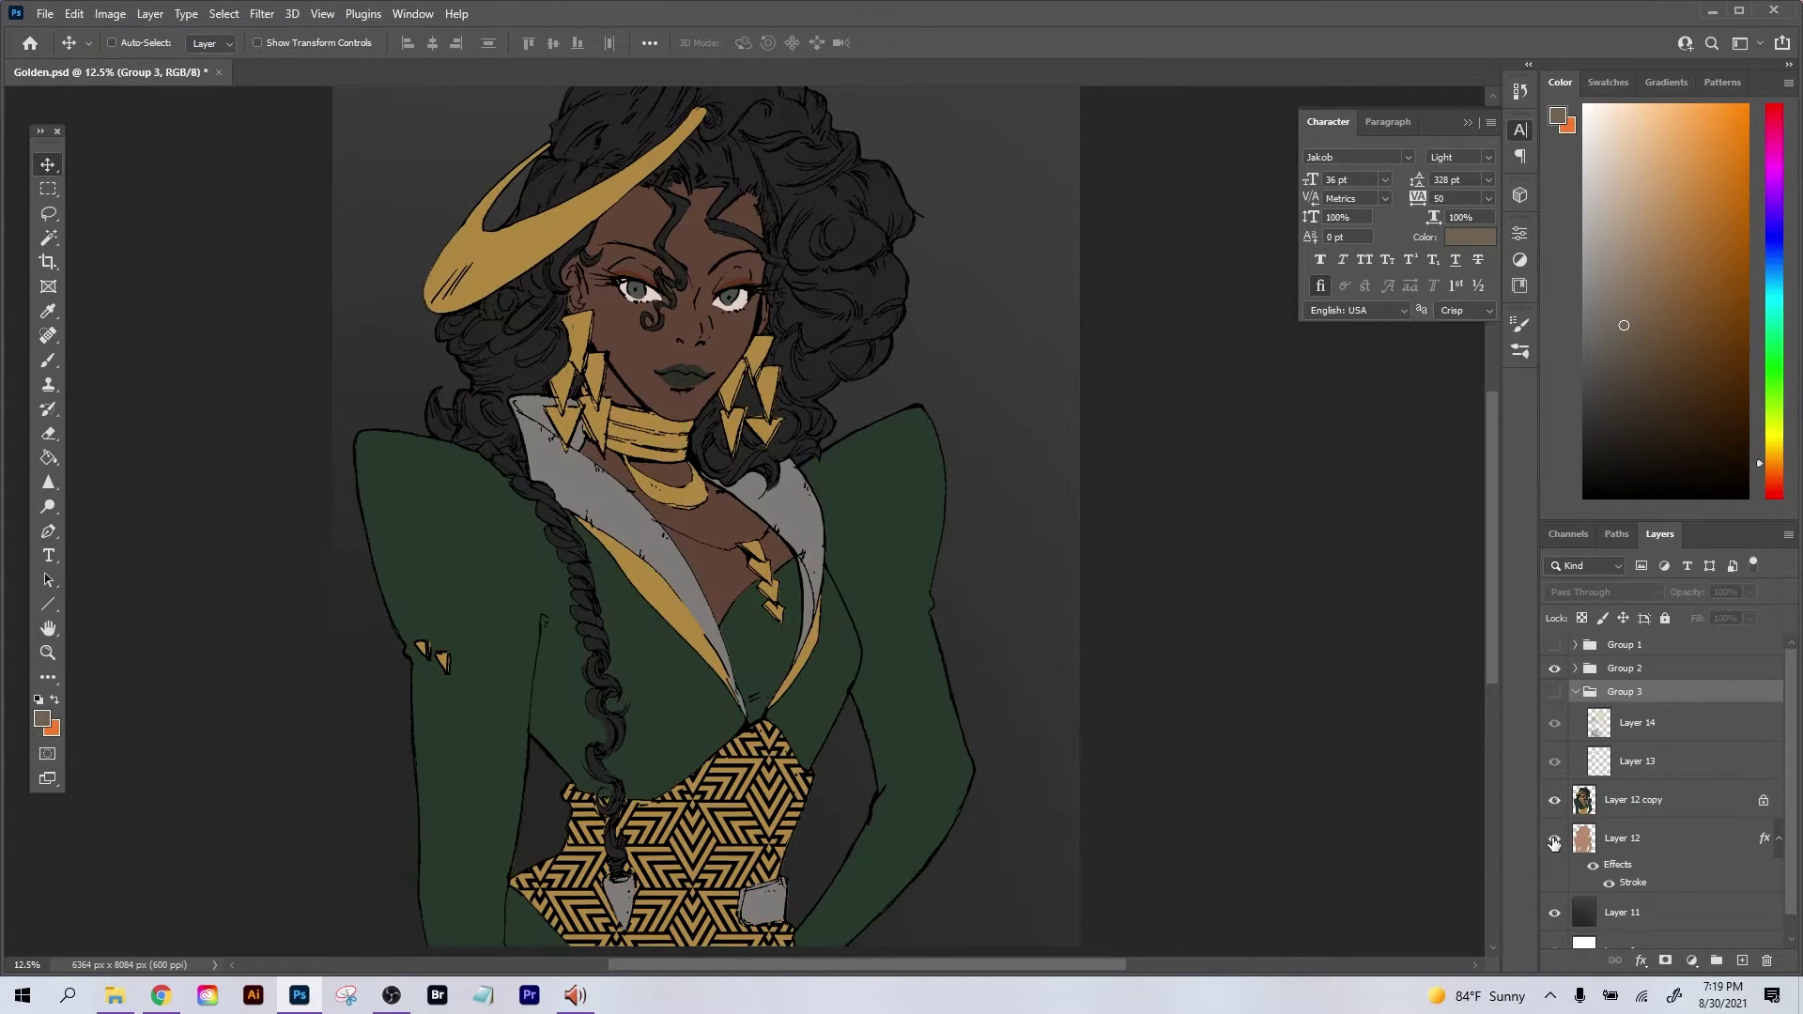
pyautogui.click(1555, 841)
# Check the artwork without the dark background of Layer 11, restore that layer and set its opacity to 50%.
pyautogui.moveTo(846, 877); pyautogui.dragTo(715, 519)
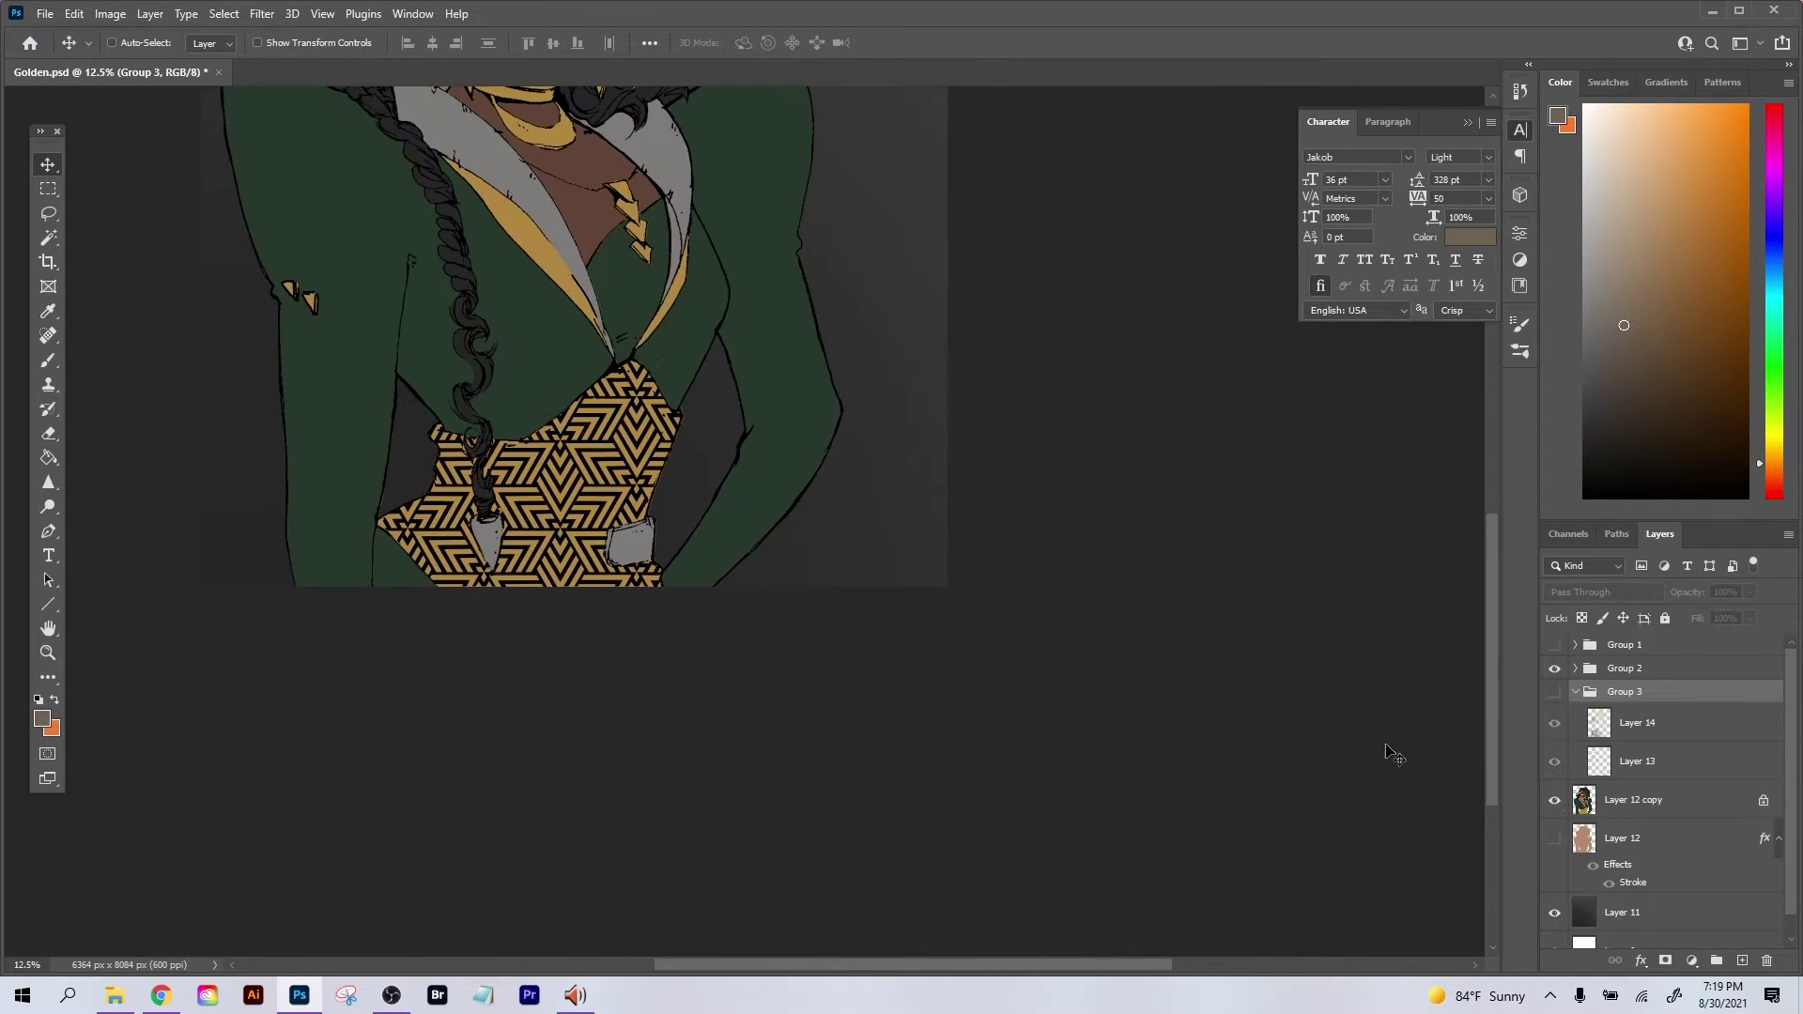
pyautogui.click(1554, 912)
pyautogui.moveTo(893, 293); pyautogui.dragTo(1055, 727)
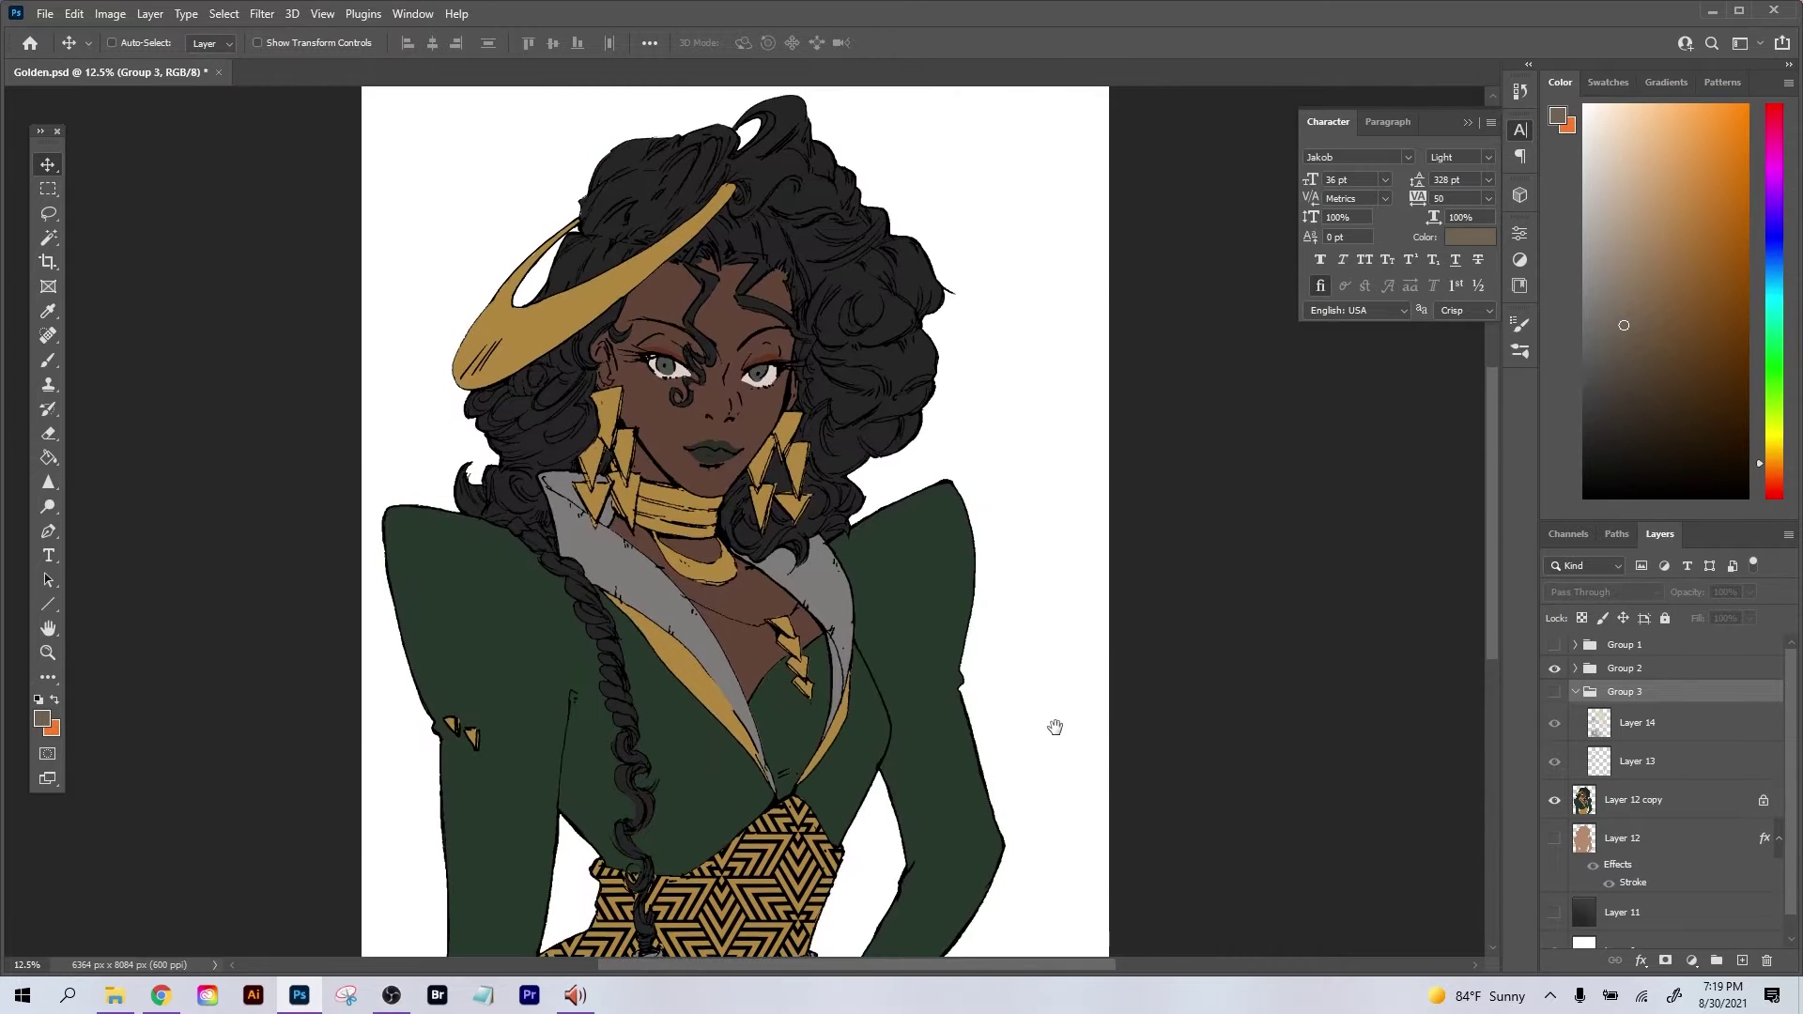
pyautogui.click(1554, 912)
pyautogui.click(1653, 912)
pyautogui.click(1750, 592)
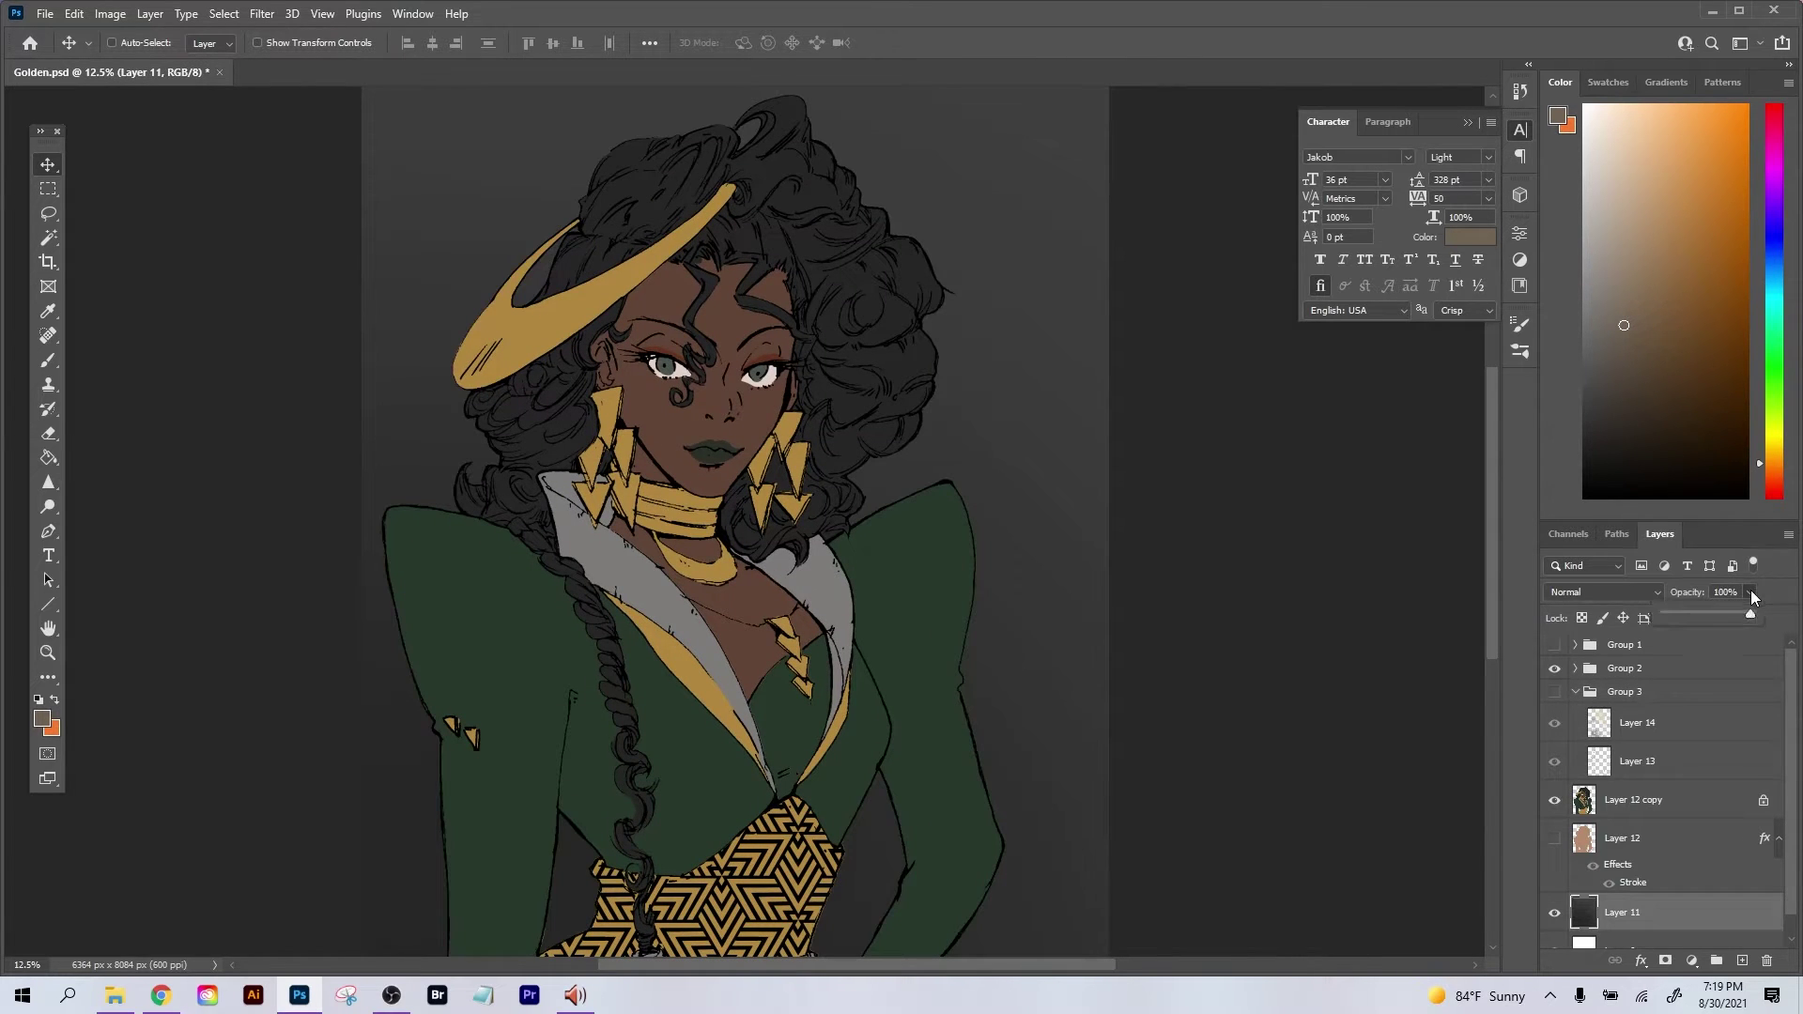
pyautogui.click(1686, 614)
pyautogui.moveTo(1704, 614); pyautogui.dragTo(1712, 614)
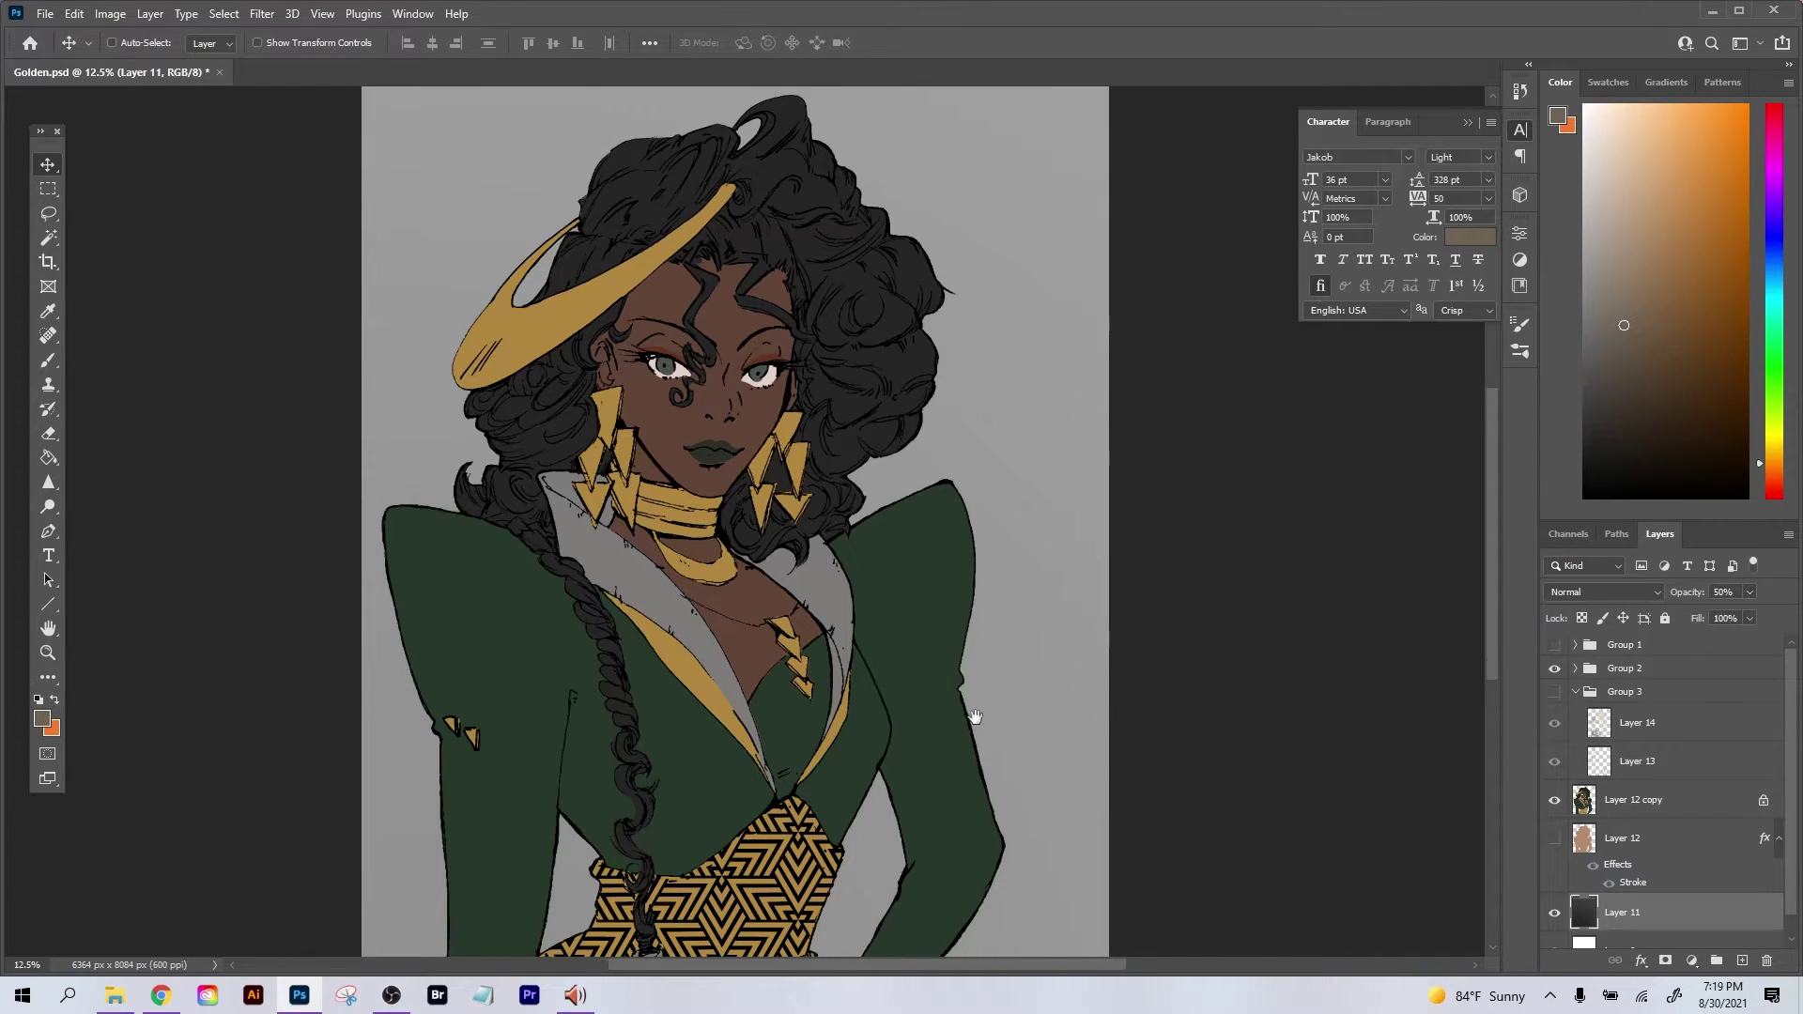
pyautogui.moveTo(1013, 807); pyautogui.dragTo(1036, 706)
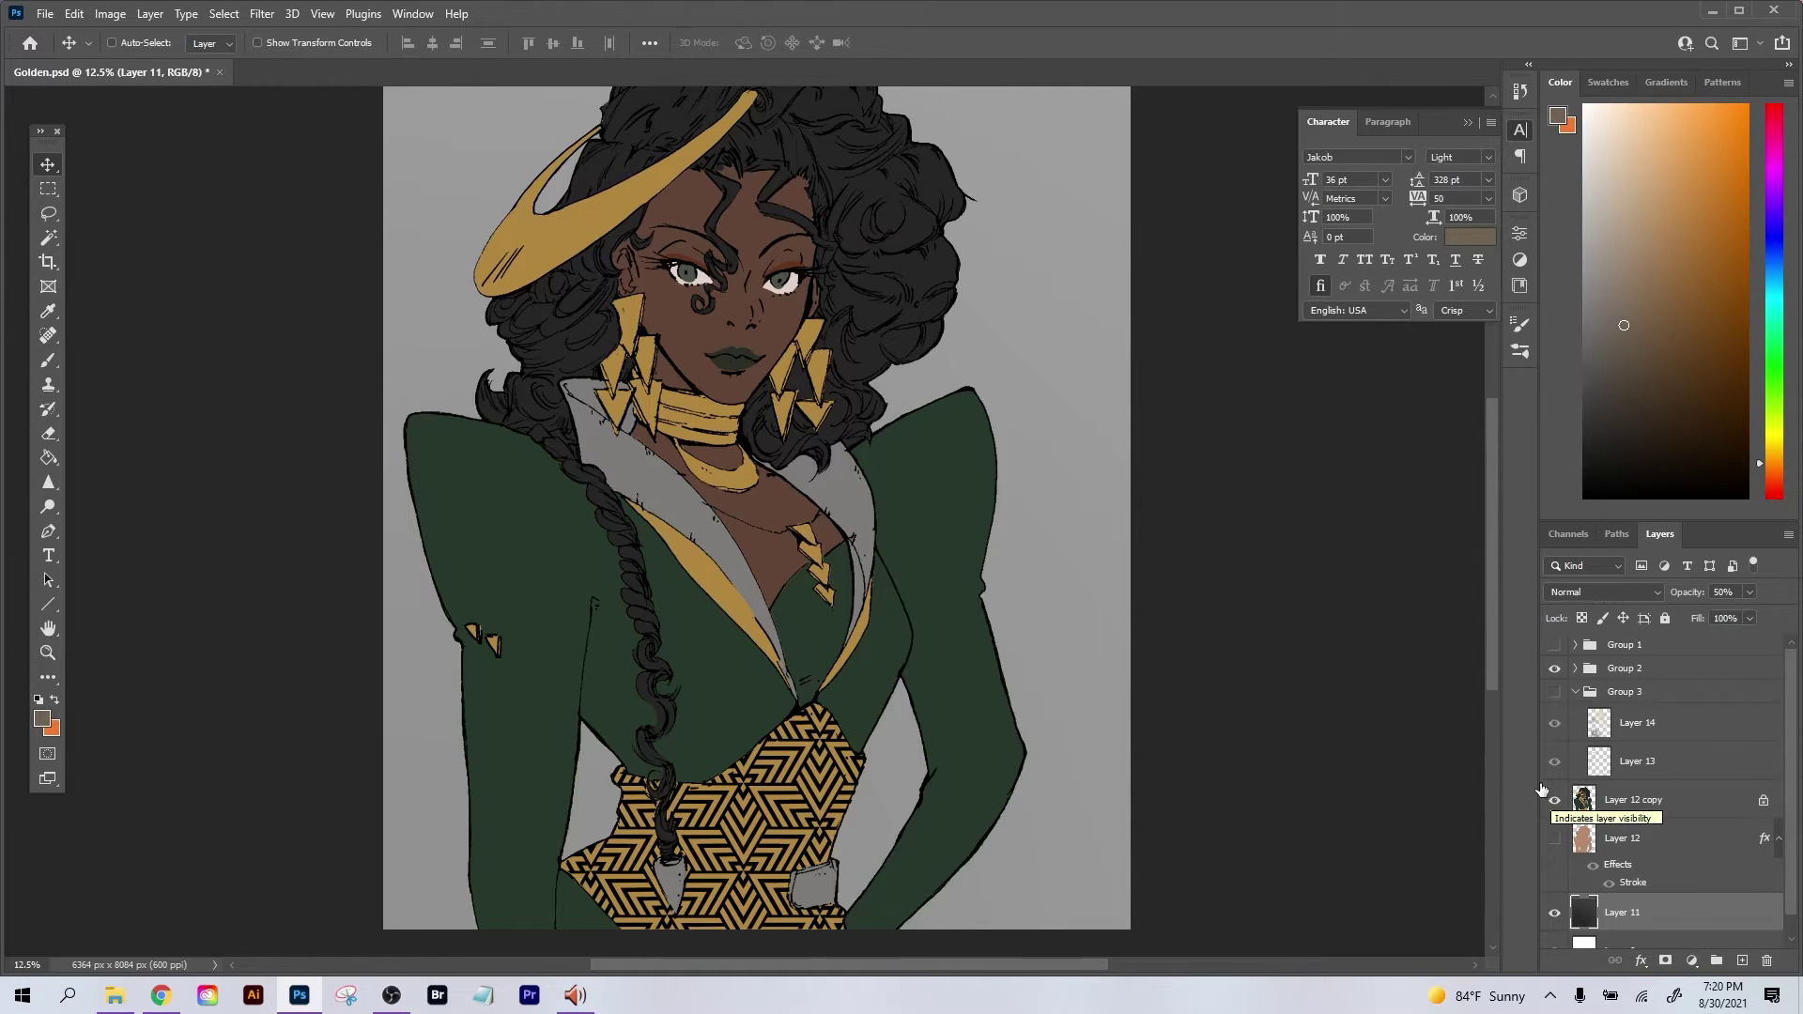
# Add a new empty layer directly above Layer 12 copy.
pyautogui.hotkey('ctrl', 'BackSpace')
pyautogui.hotkey('ctrl', '+')
pyautogui.hotkey('ctrl', 'z')
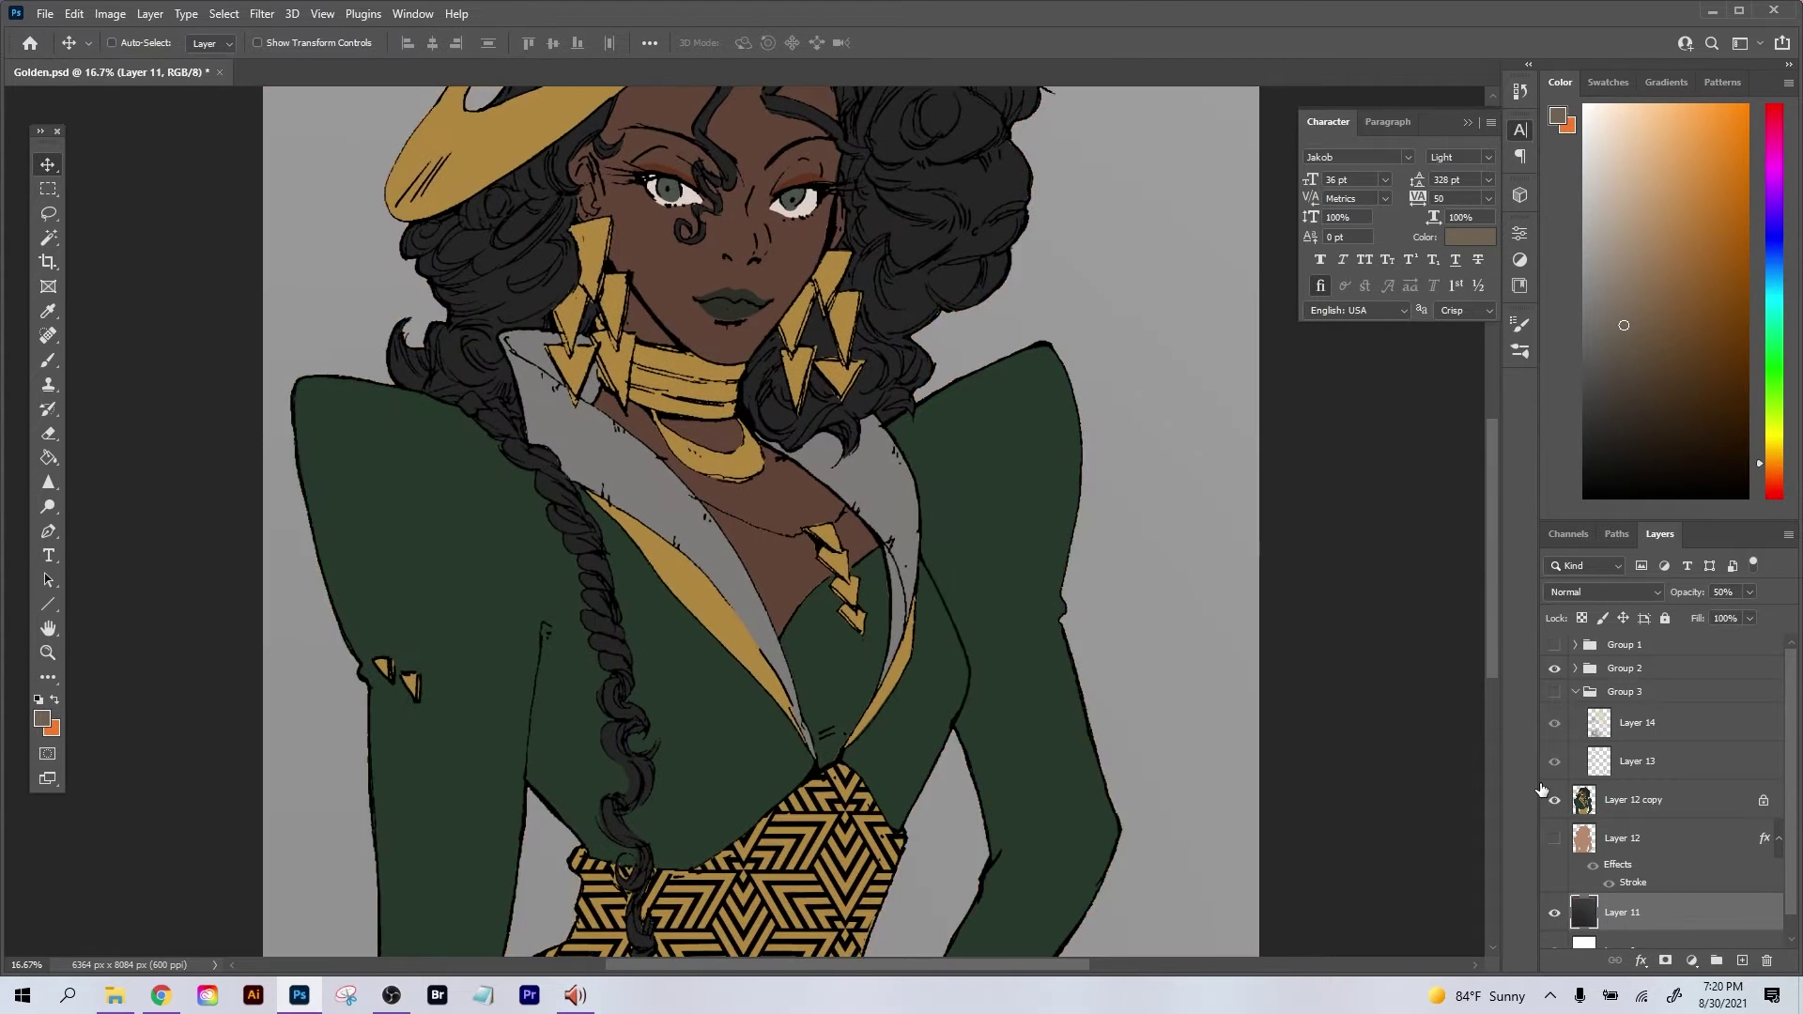
pyautogui.hotkey('ctrl', '+')
pyautogui.moveTo(890, 496); pyautogui.dragTo(917, 622)
pyautogui.click(1689, 813)
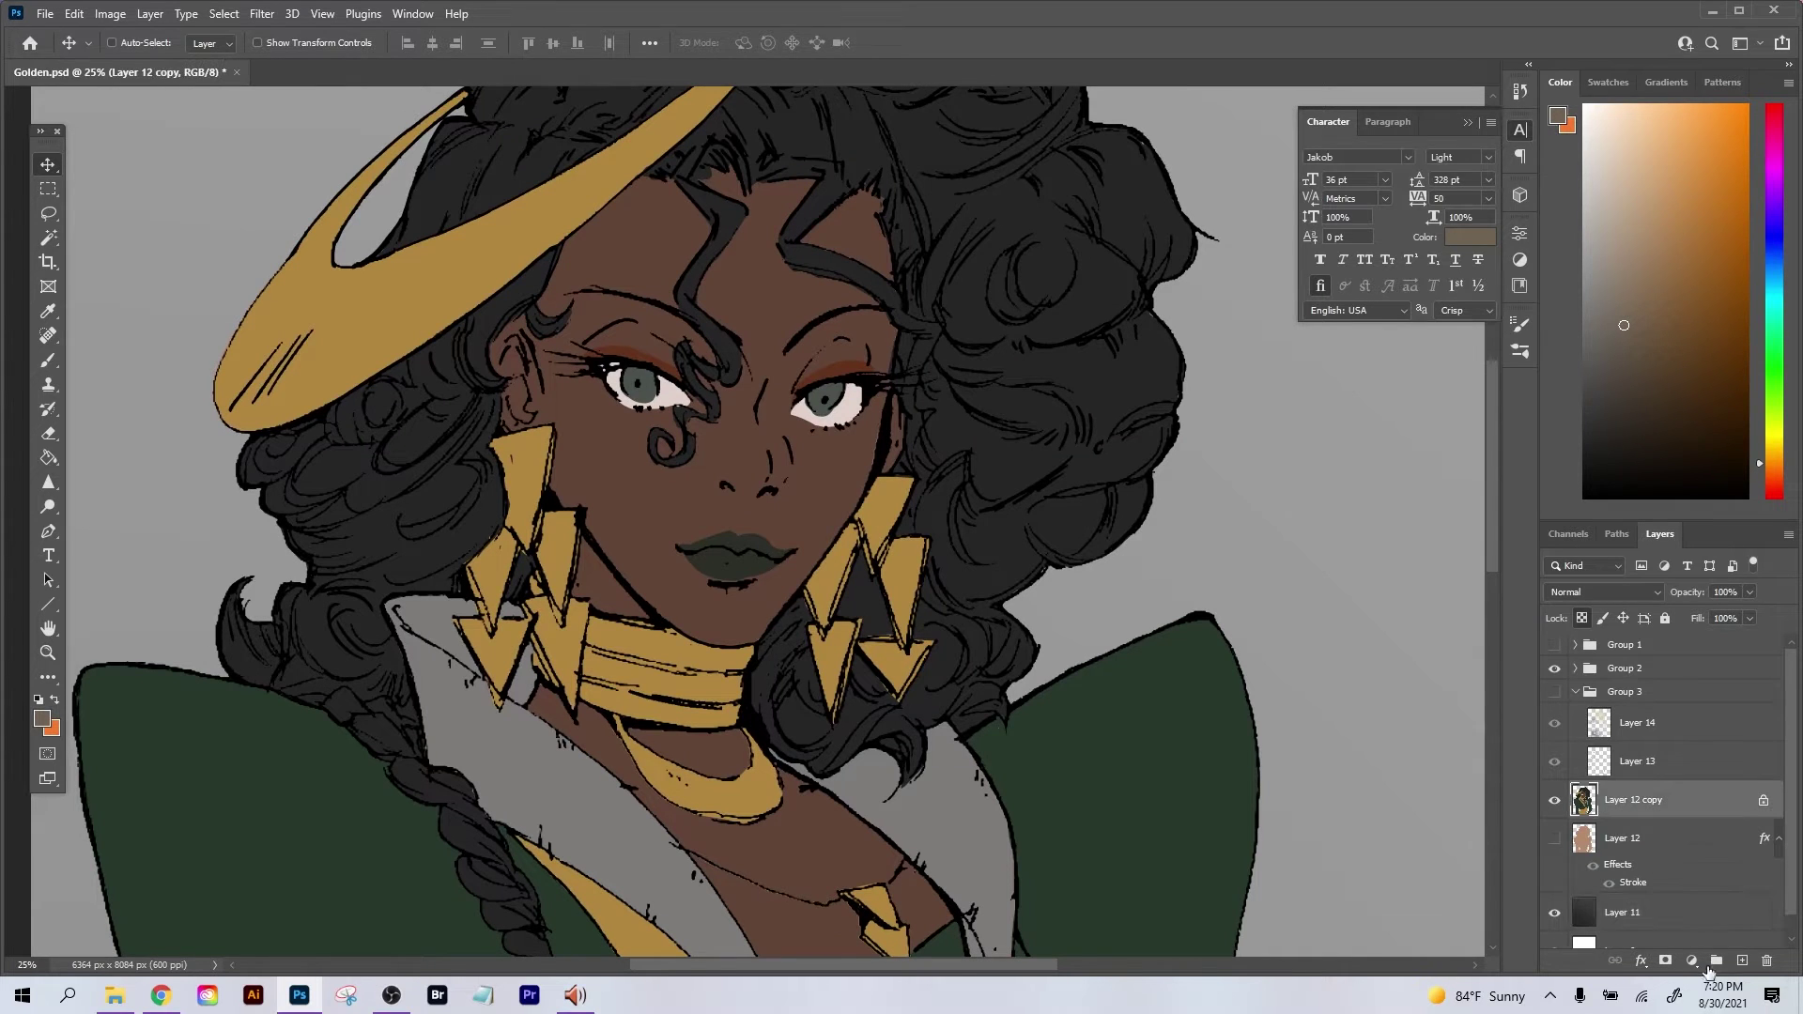
pyautogui.click(1743, 960)
# With the Brush tool, sample the gold of the earring beside the hat and darken it to a deep brown.
pyautogui.hotkey('ctrl', '+')
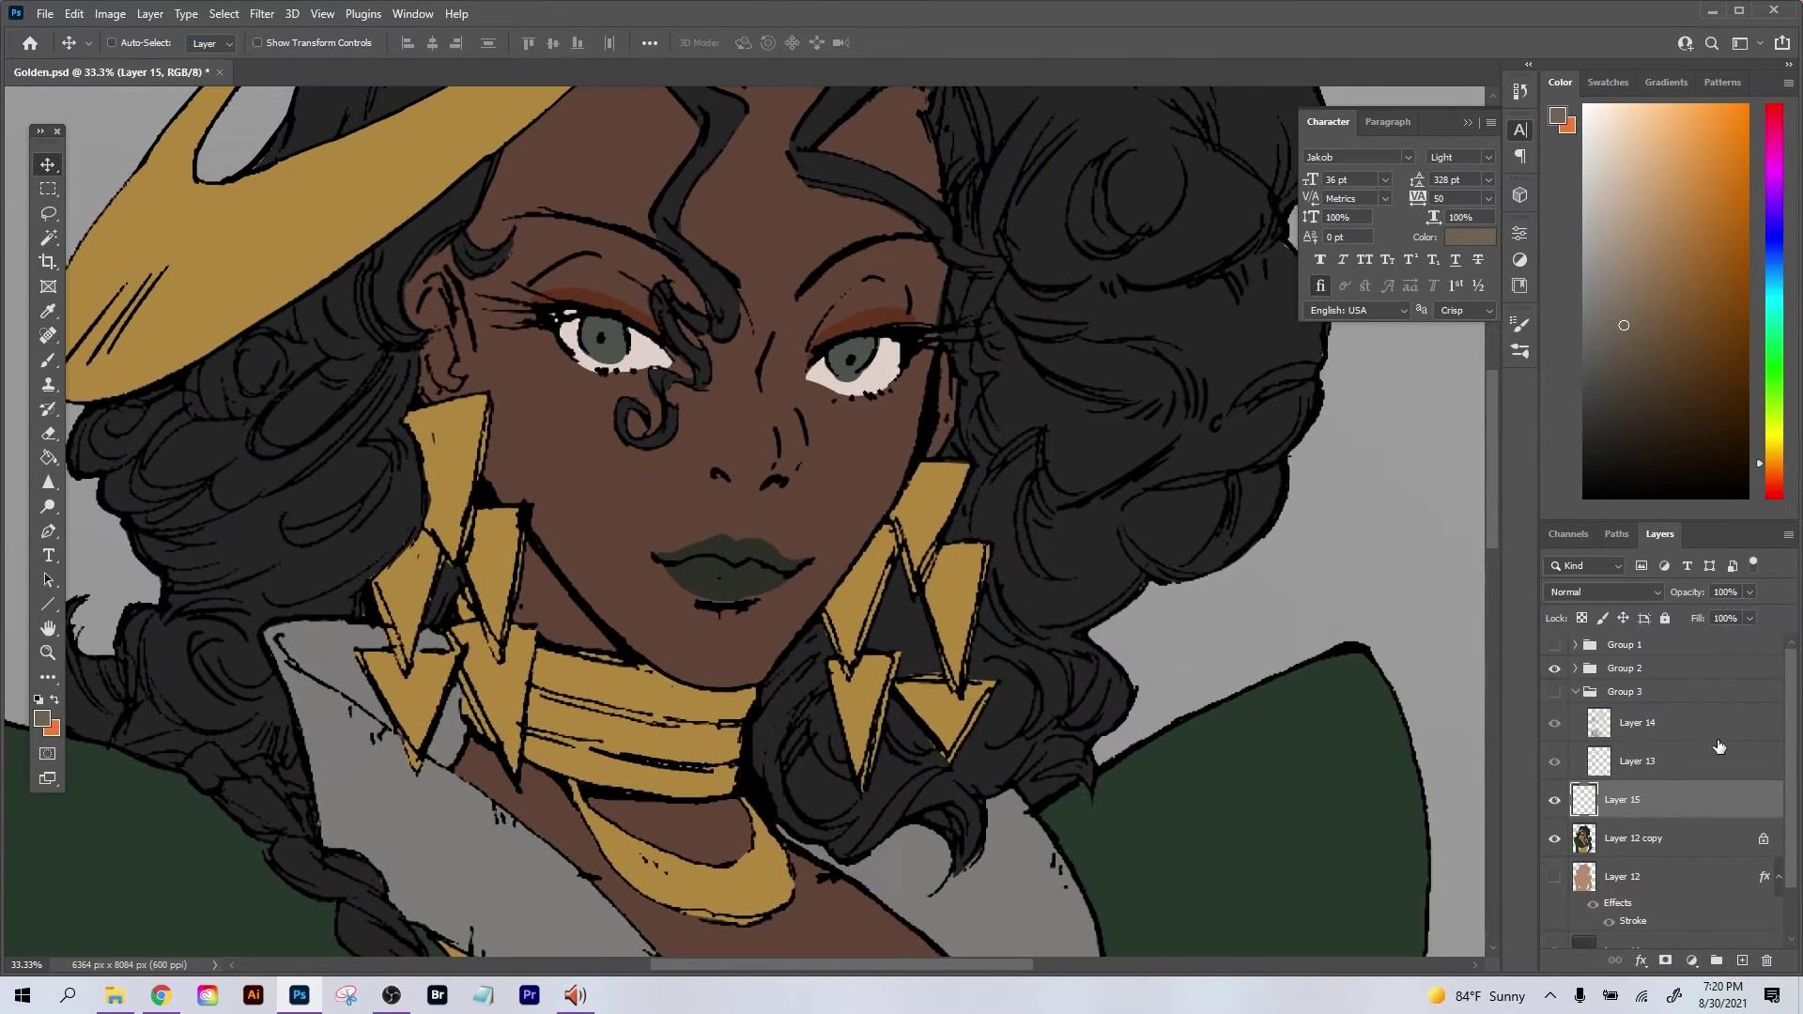
pyautogui.moveTo(510, 512); pyautogui.dragTo(673, 513)
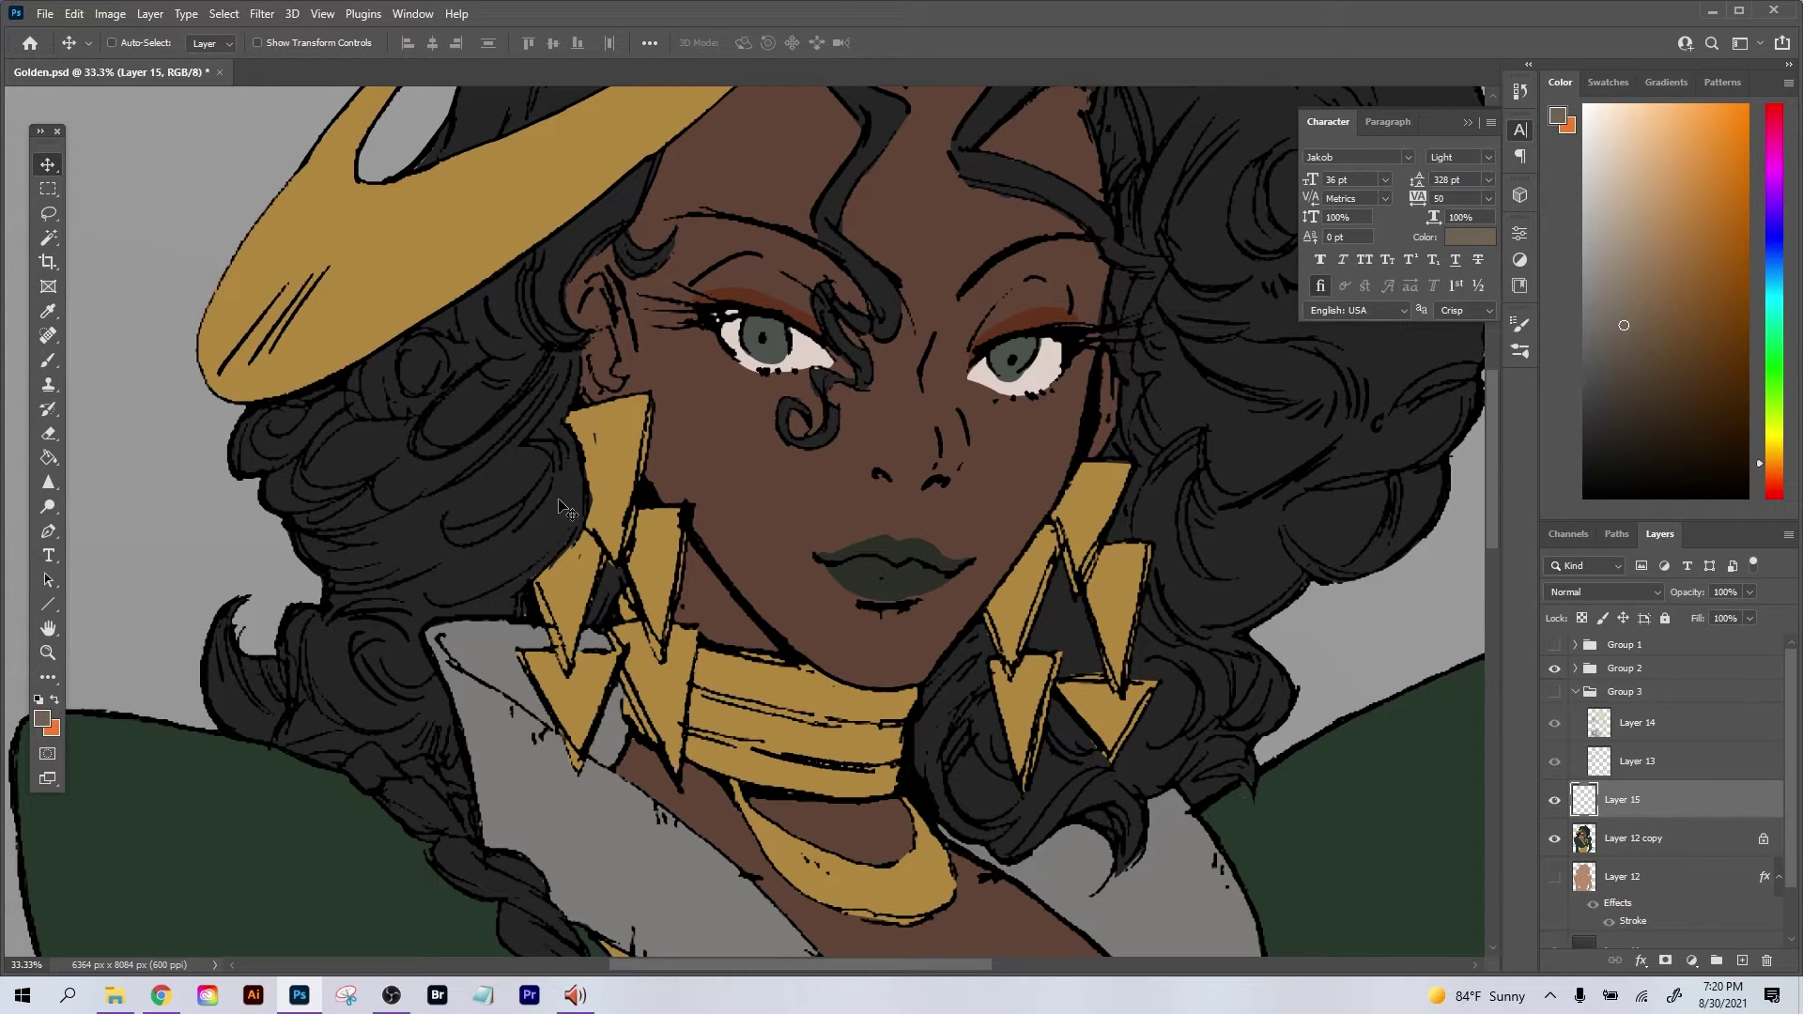
pyautogui.hotkey('ctrl', '=')
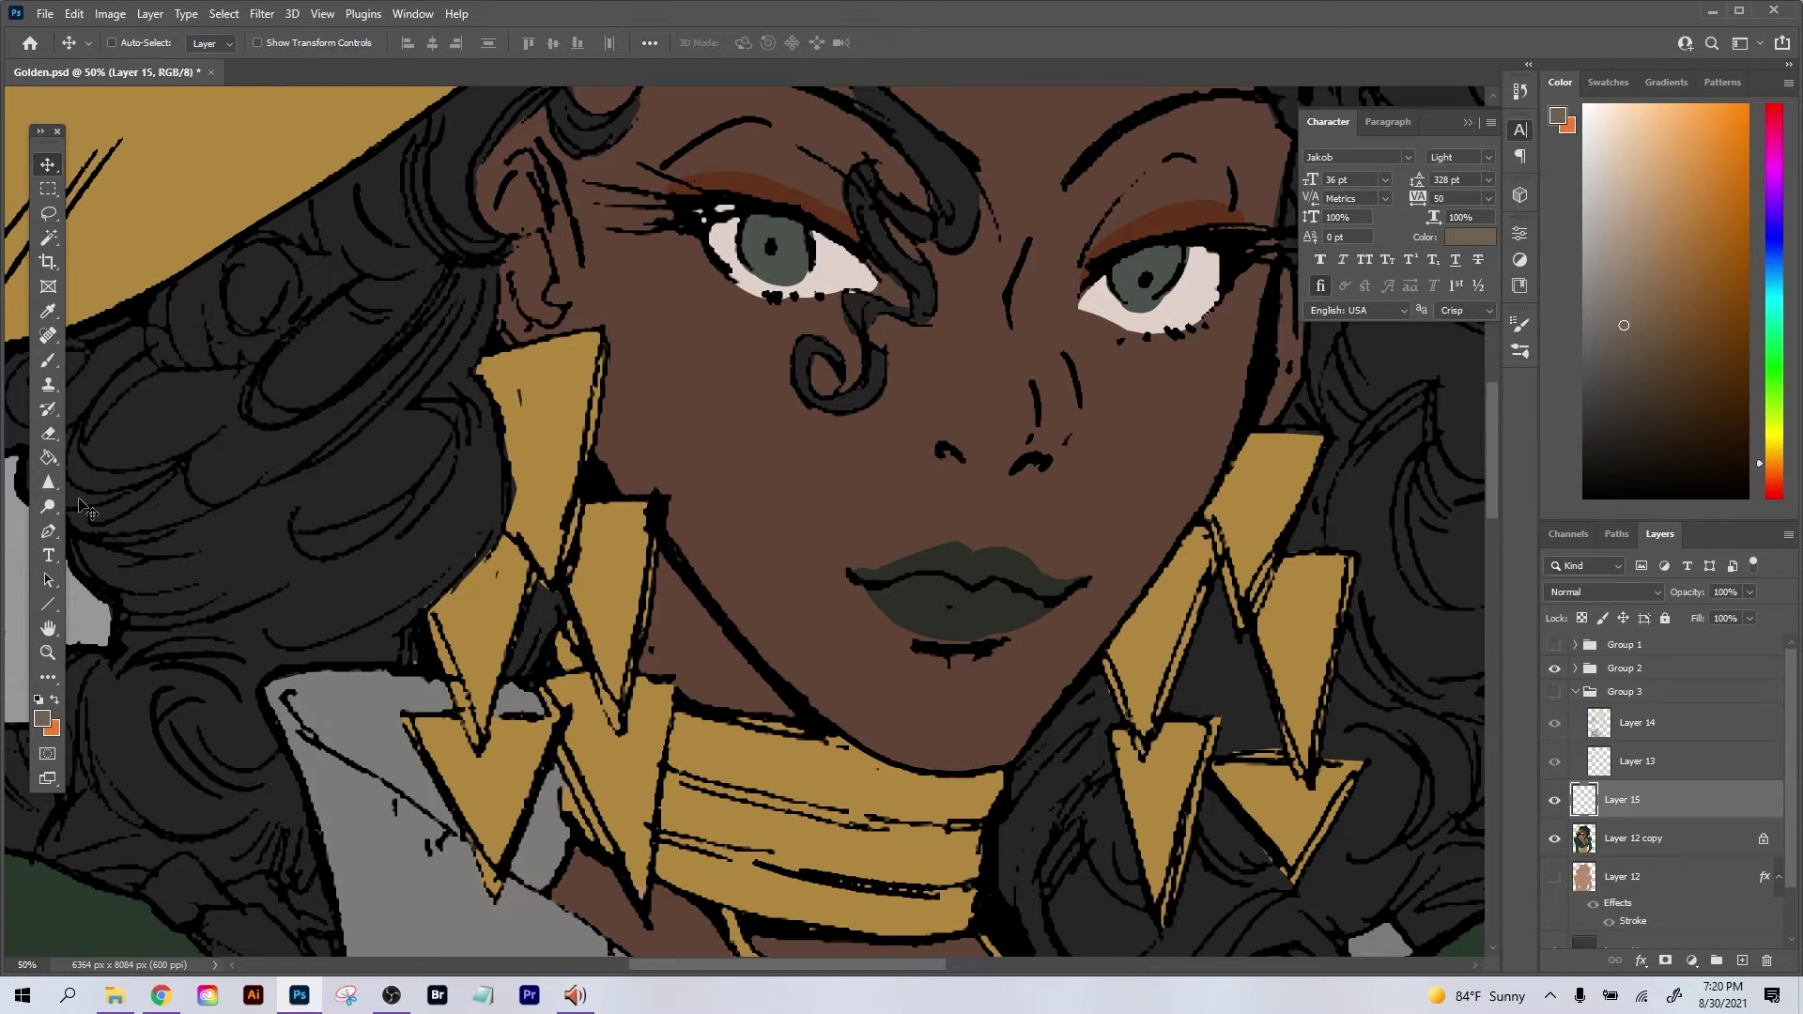
pyautogui.press('b')
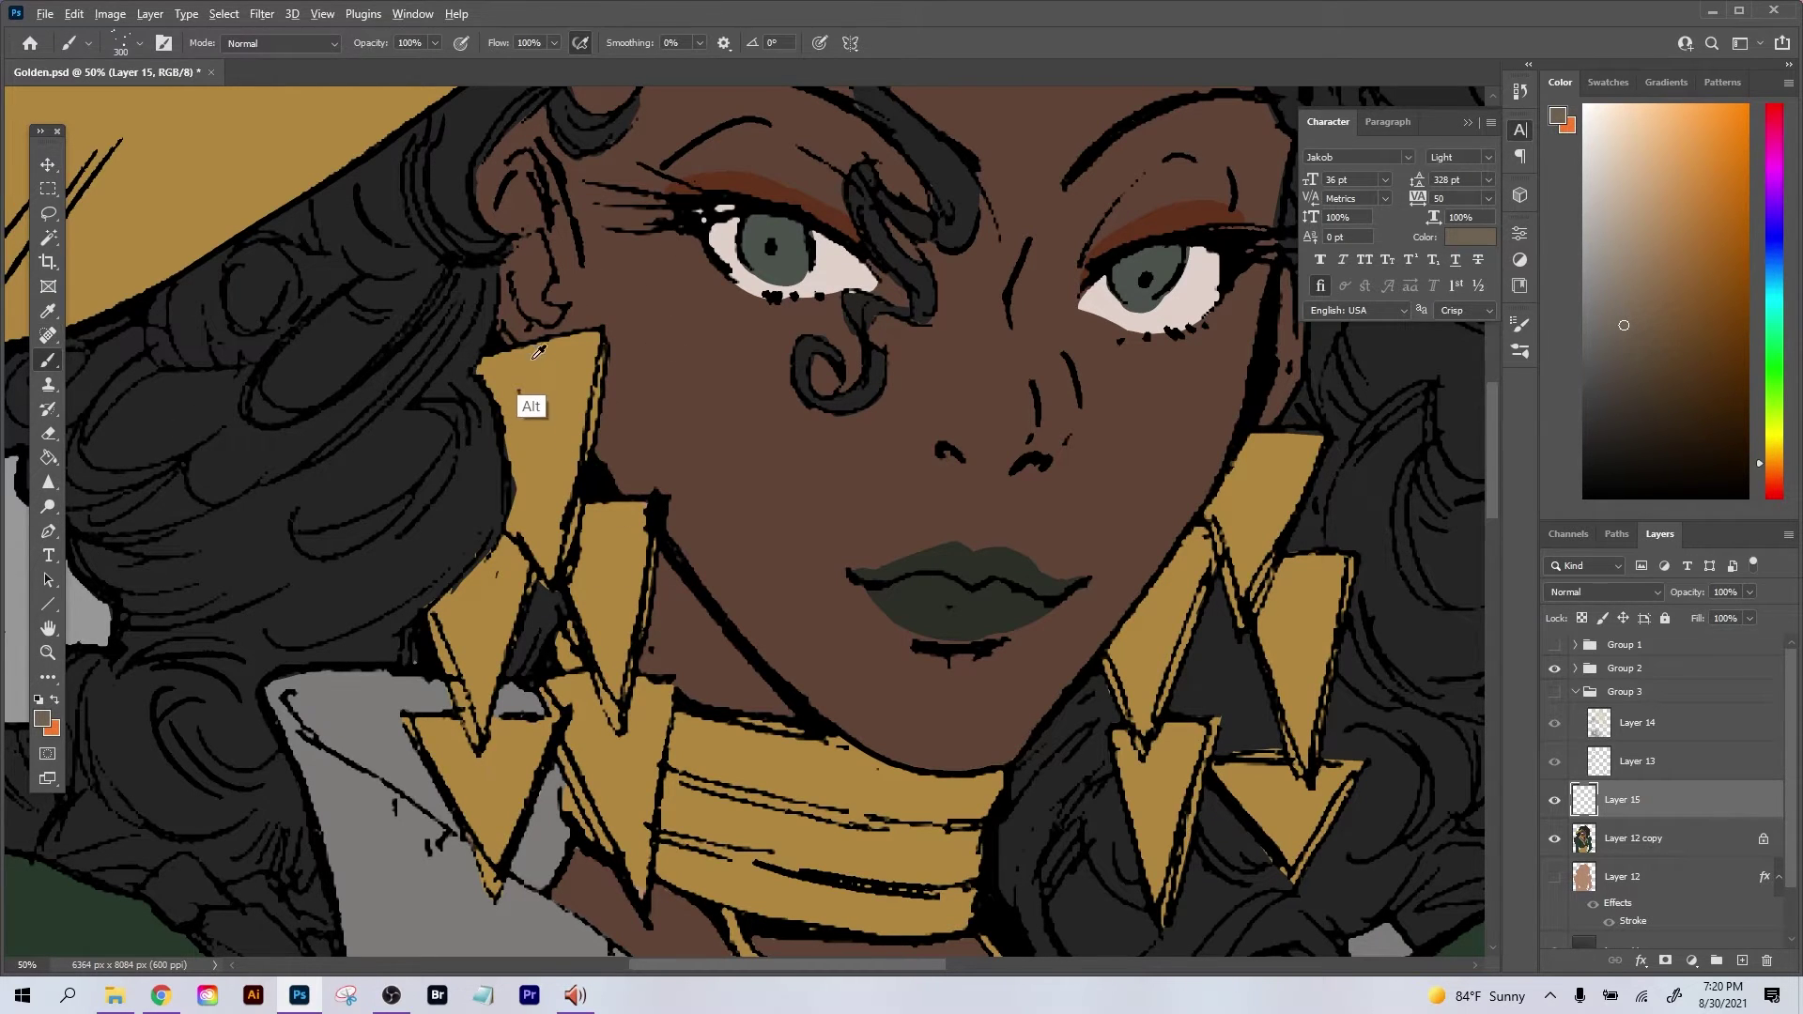
pyautogui.keyDown('alt'); pyautogui.click(557, 371); pyautogui.keyUp('alt')
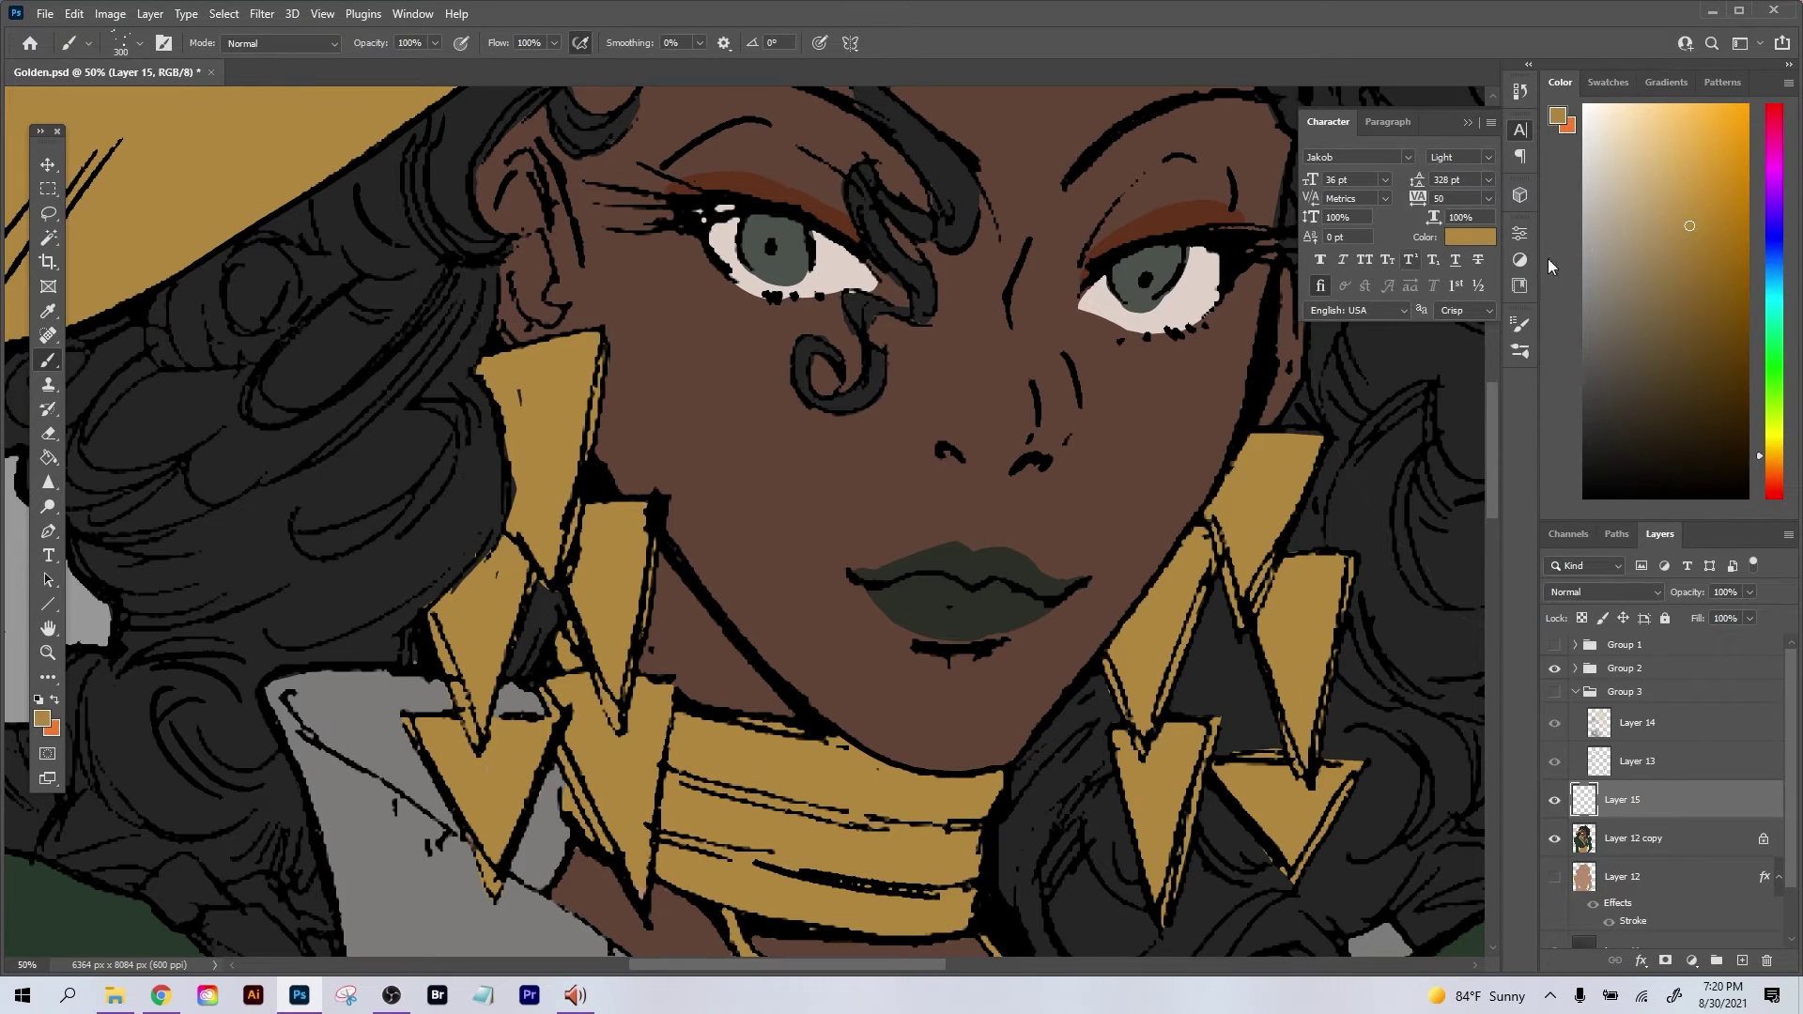
pyautogui.click(1720, 315)
# Switch to the Hard Round Pressure Size general brush at 40 px and choose a saturated orange as the painting colour.
pyautogui.click(132, 45)
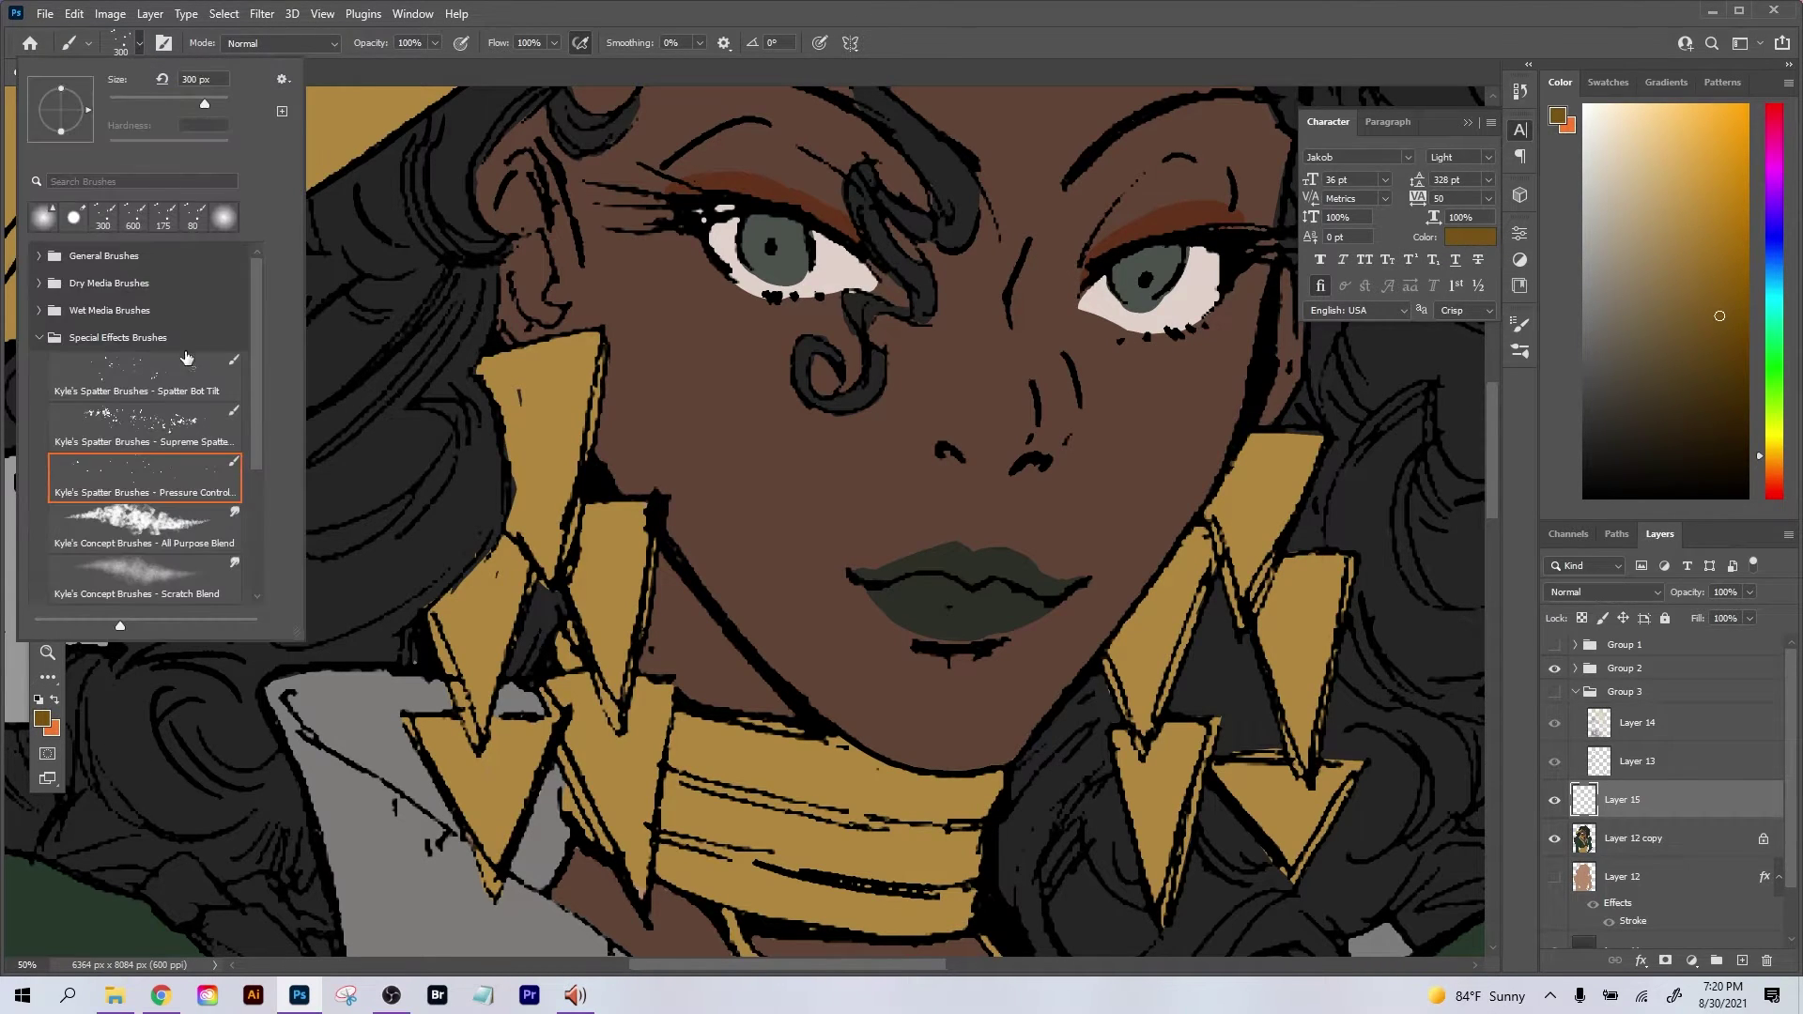
pyautogui.click(40, 338)
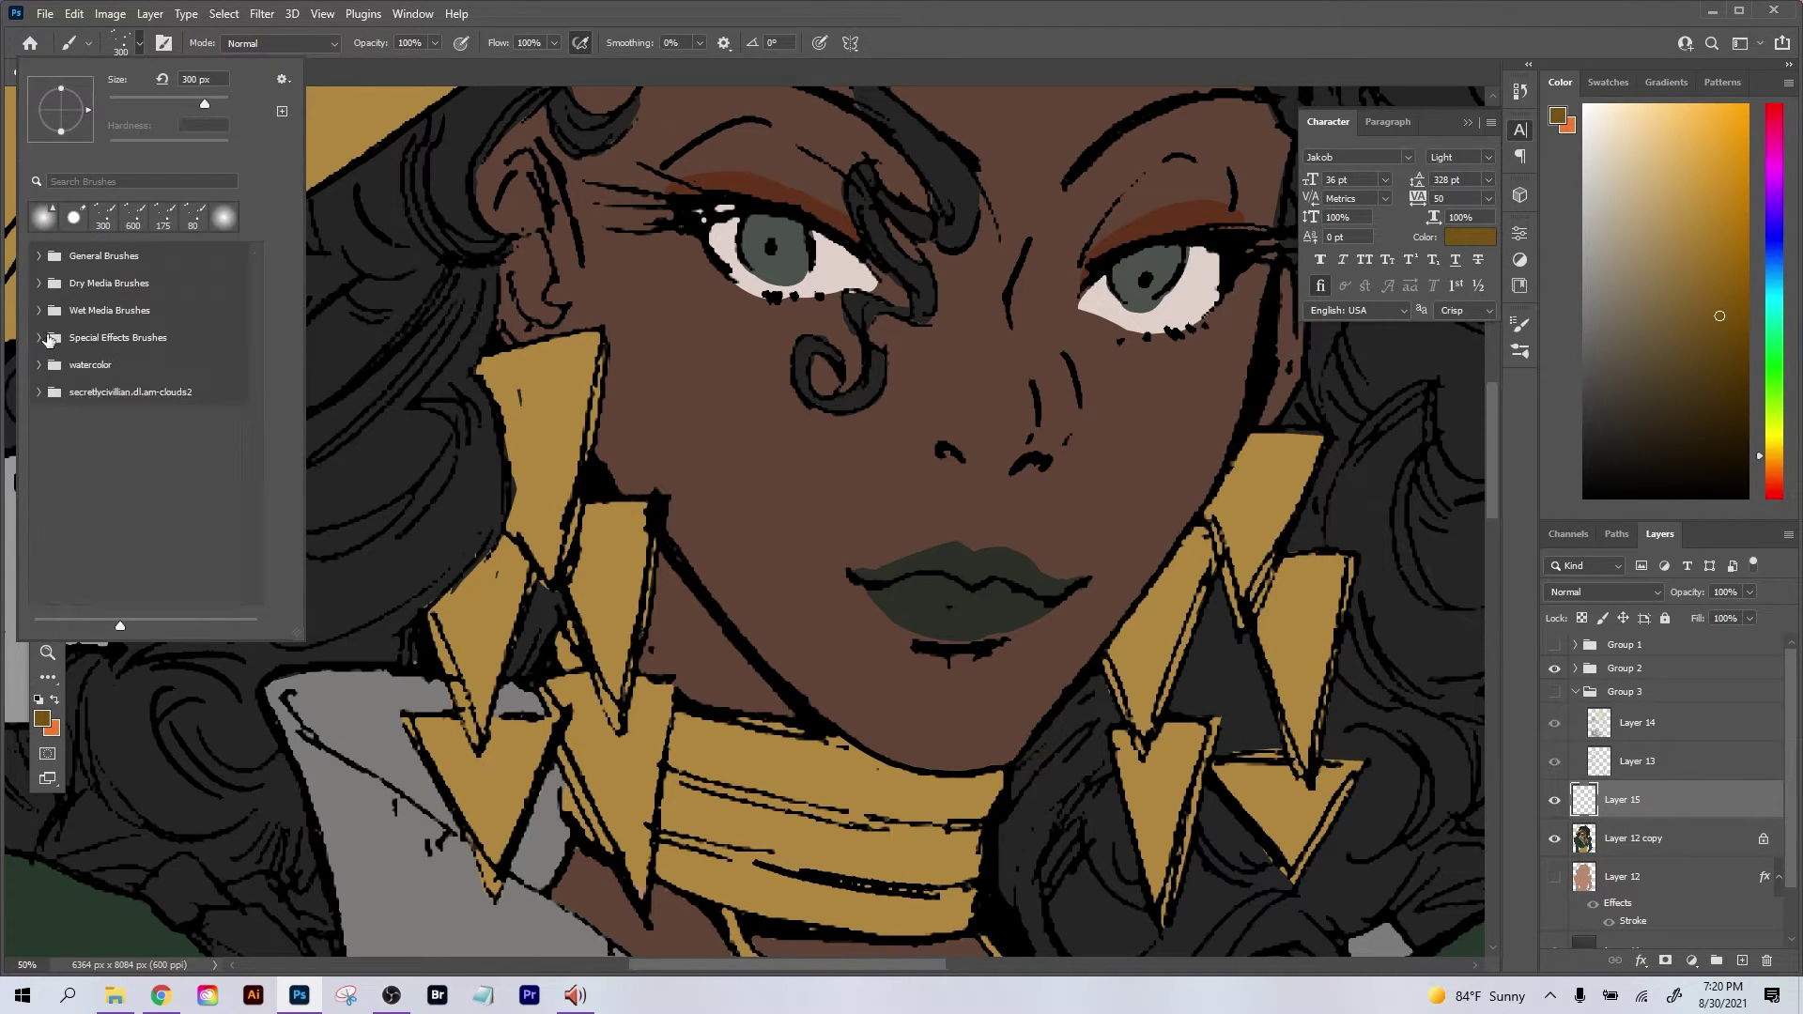
pyautogui.click(39, 257)
pyautogui.click(150, 457)
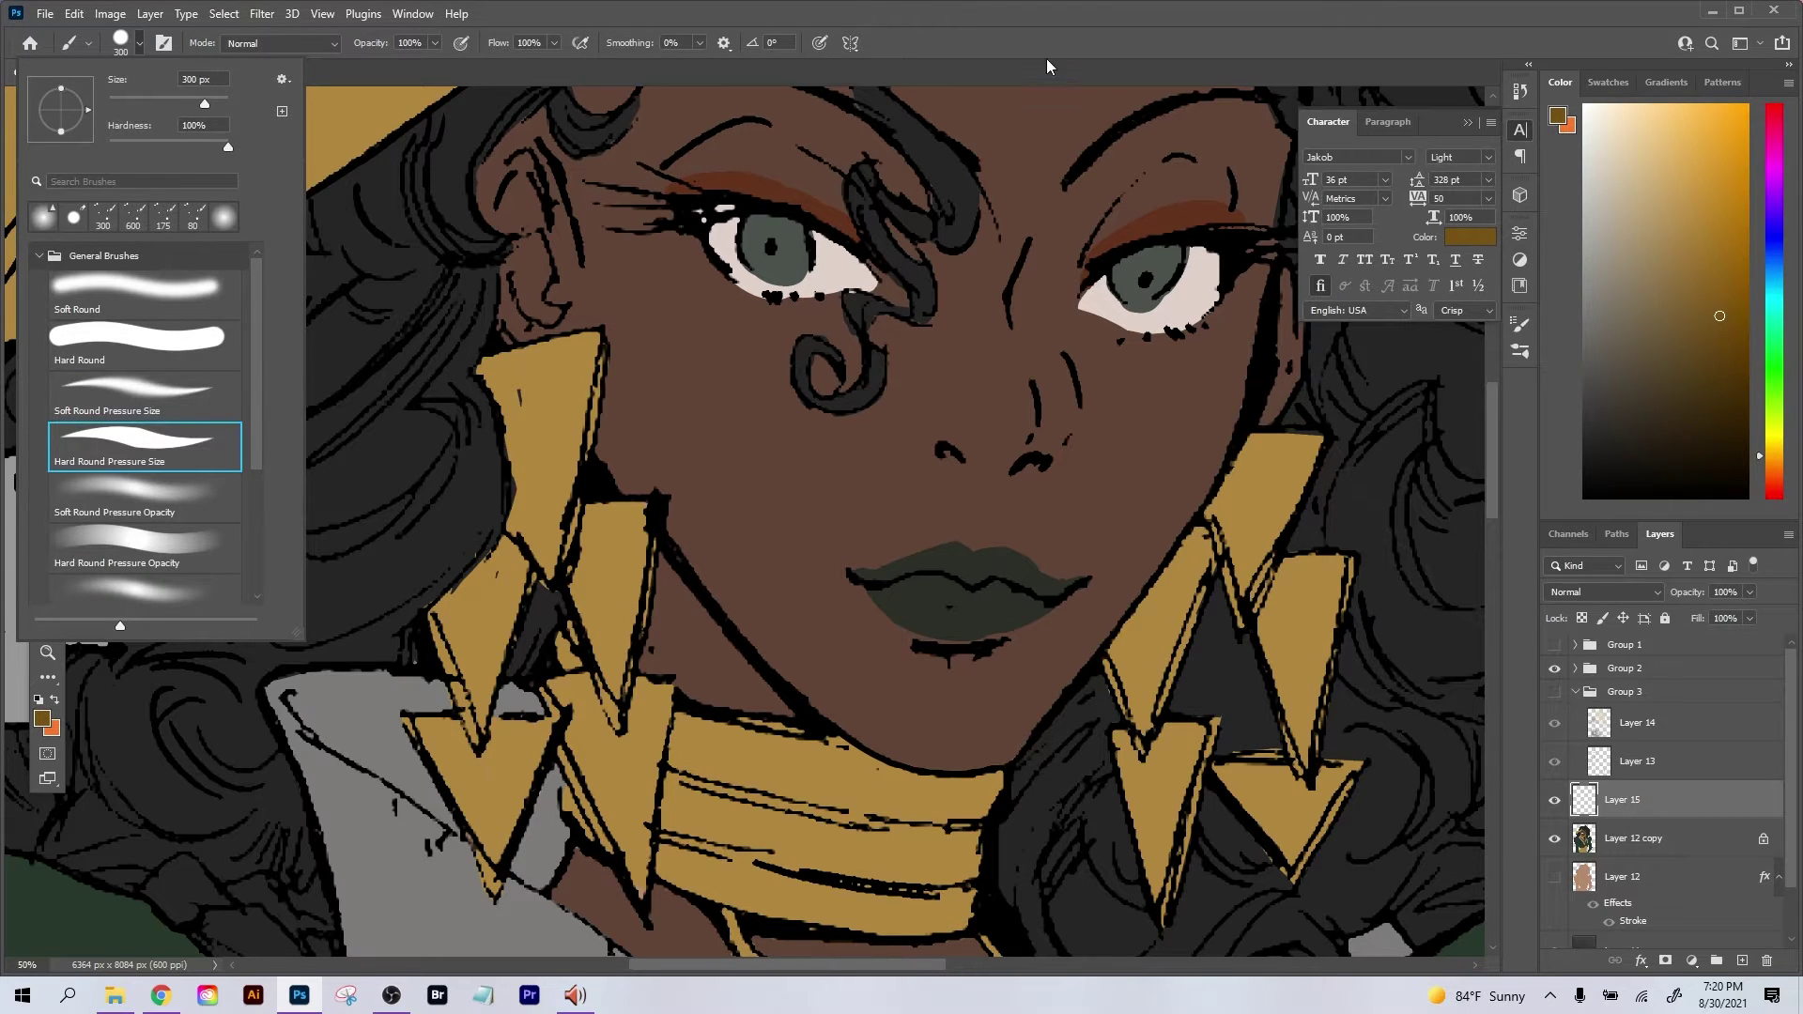
pyautogui.press('Return')
pyautogui.press('[')
pyautogui.press('[')
pyautogui.press('[')
pyautogui.press('[')
pyautogui.press('[')
pyautogui.press('[')
pyautogui.press('[')
pyautogui.press('[')
pyautogui.press('[')
pyautogui.press('[')
pyautogui.press('[')
pyautogui.press('[')
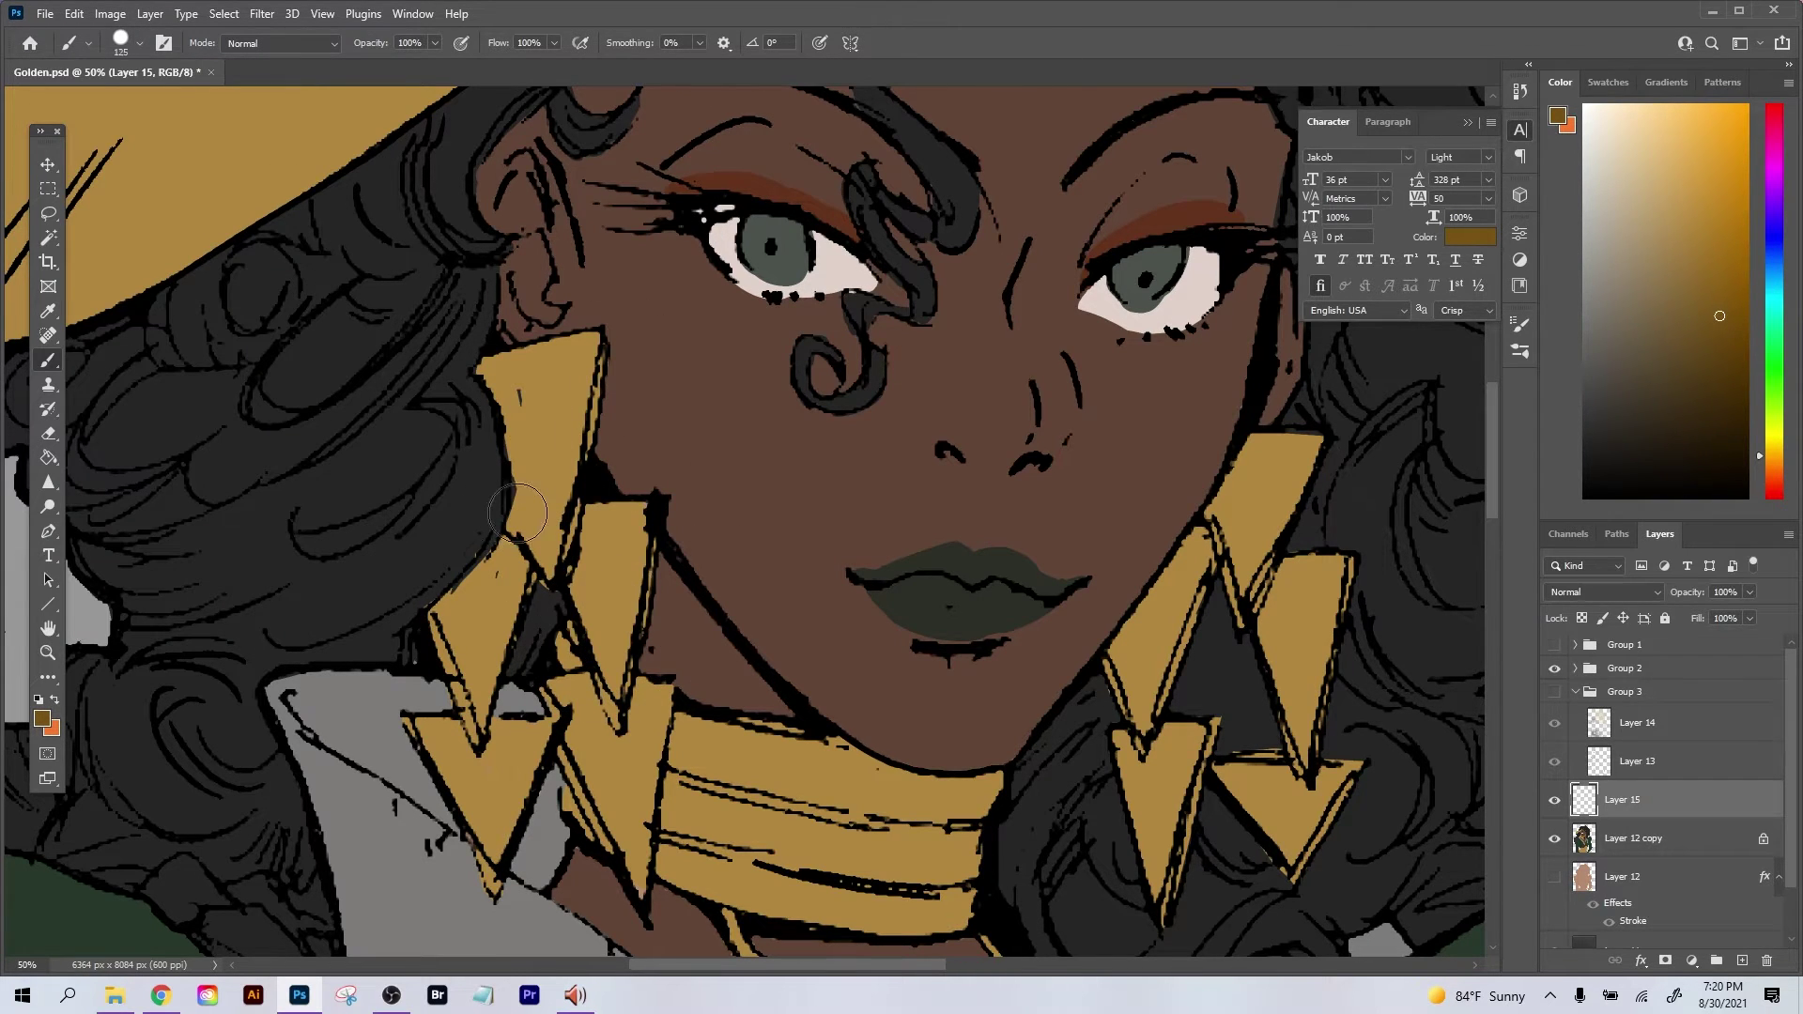
pyautogui.press('[')
pyautogui.press('[')
pyautogui.moveTo(1776, 473); pyautogui.dragTo(1775, 470)
pyautogui.click(1720, 212)
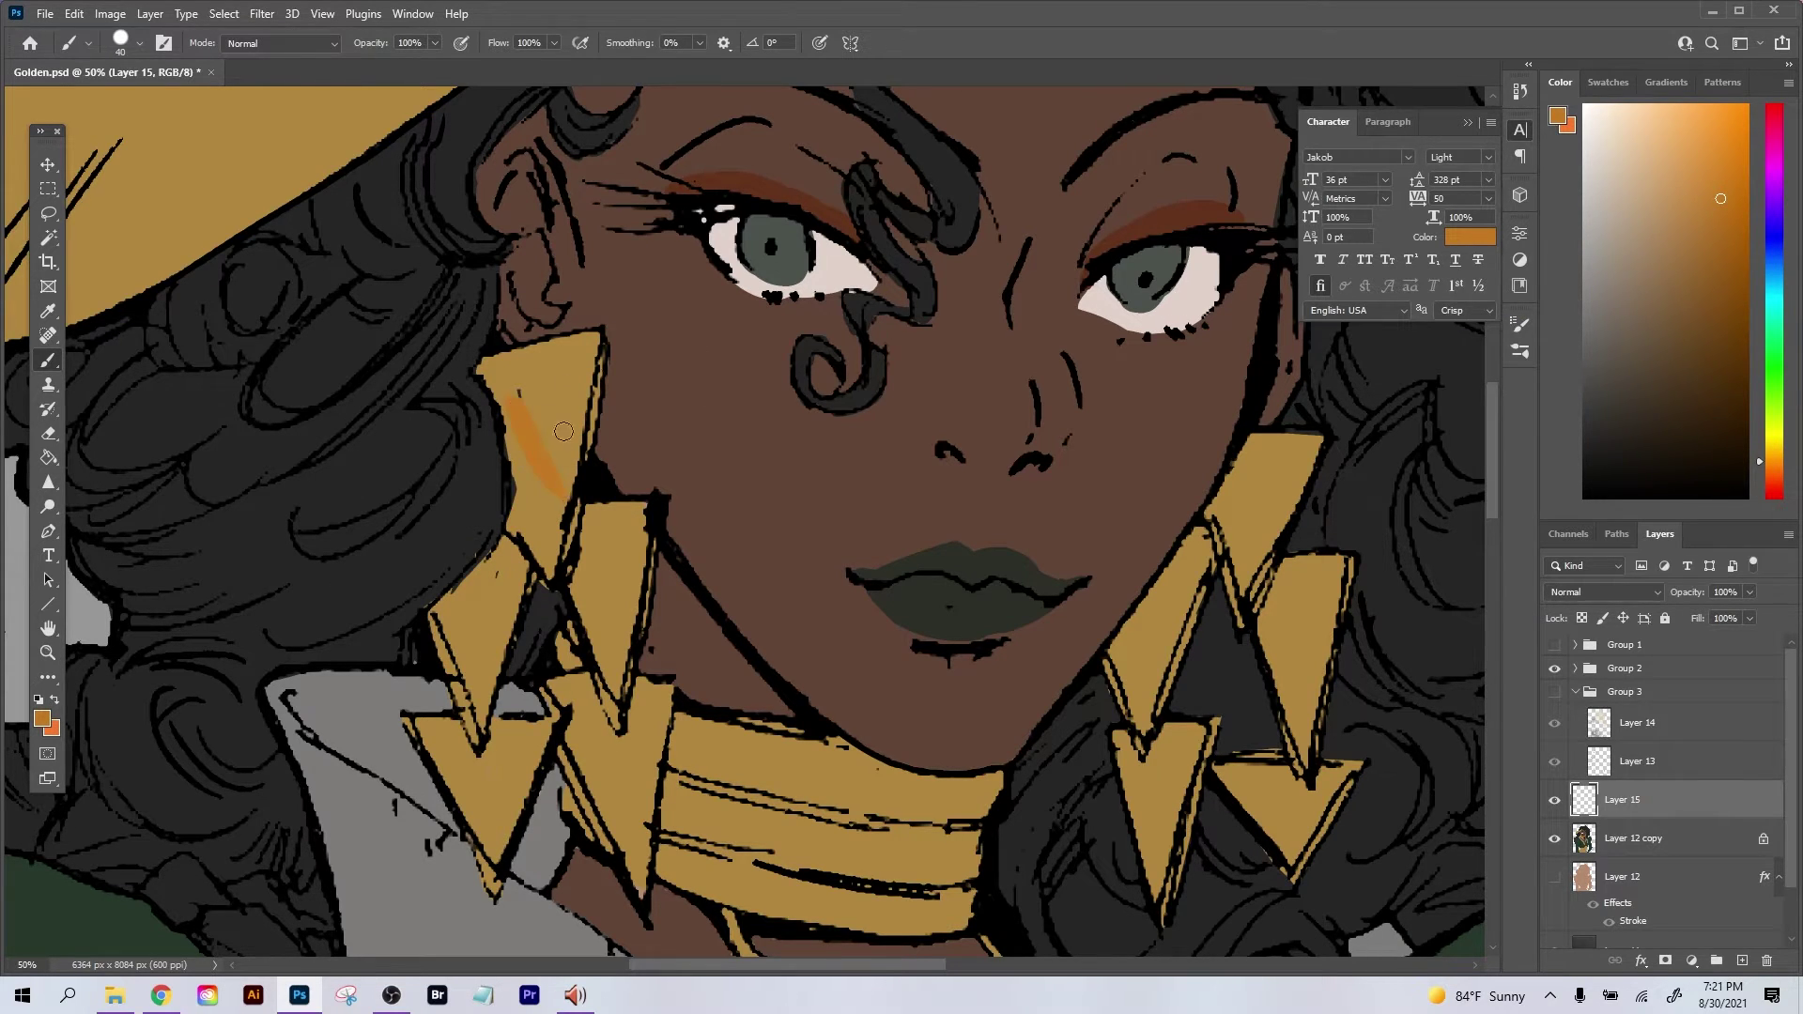
pyautogui.hotkey('ctrl', 'z')
pyautogui.hotkey('ctrl', 'z')
pyautogui.moveTo(519, 395); pyautogui.dragTo(532, 452)
pyautogui.hotkey('ctrl', 'z')
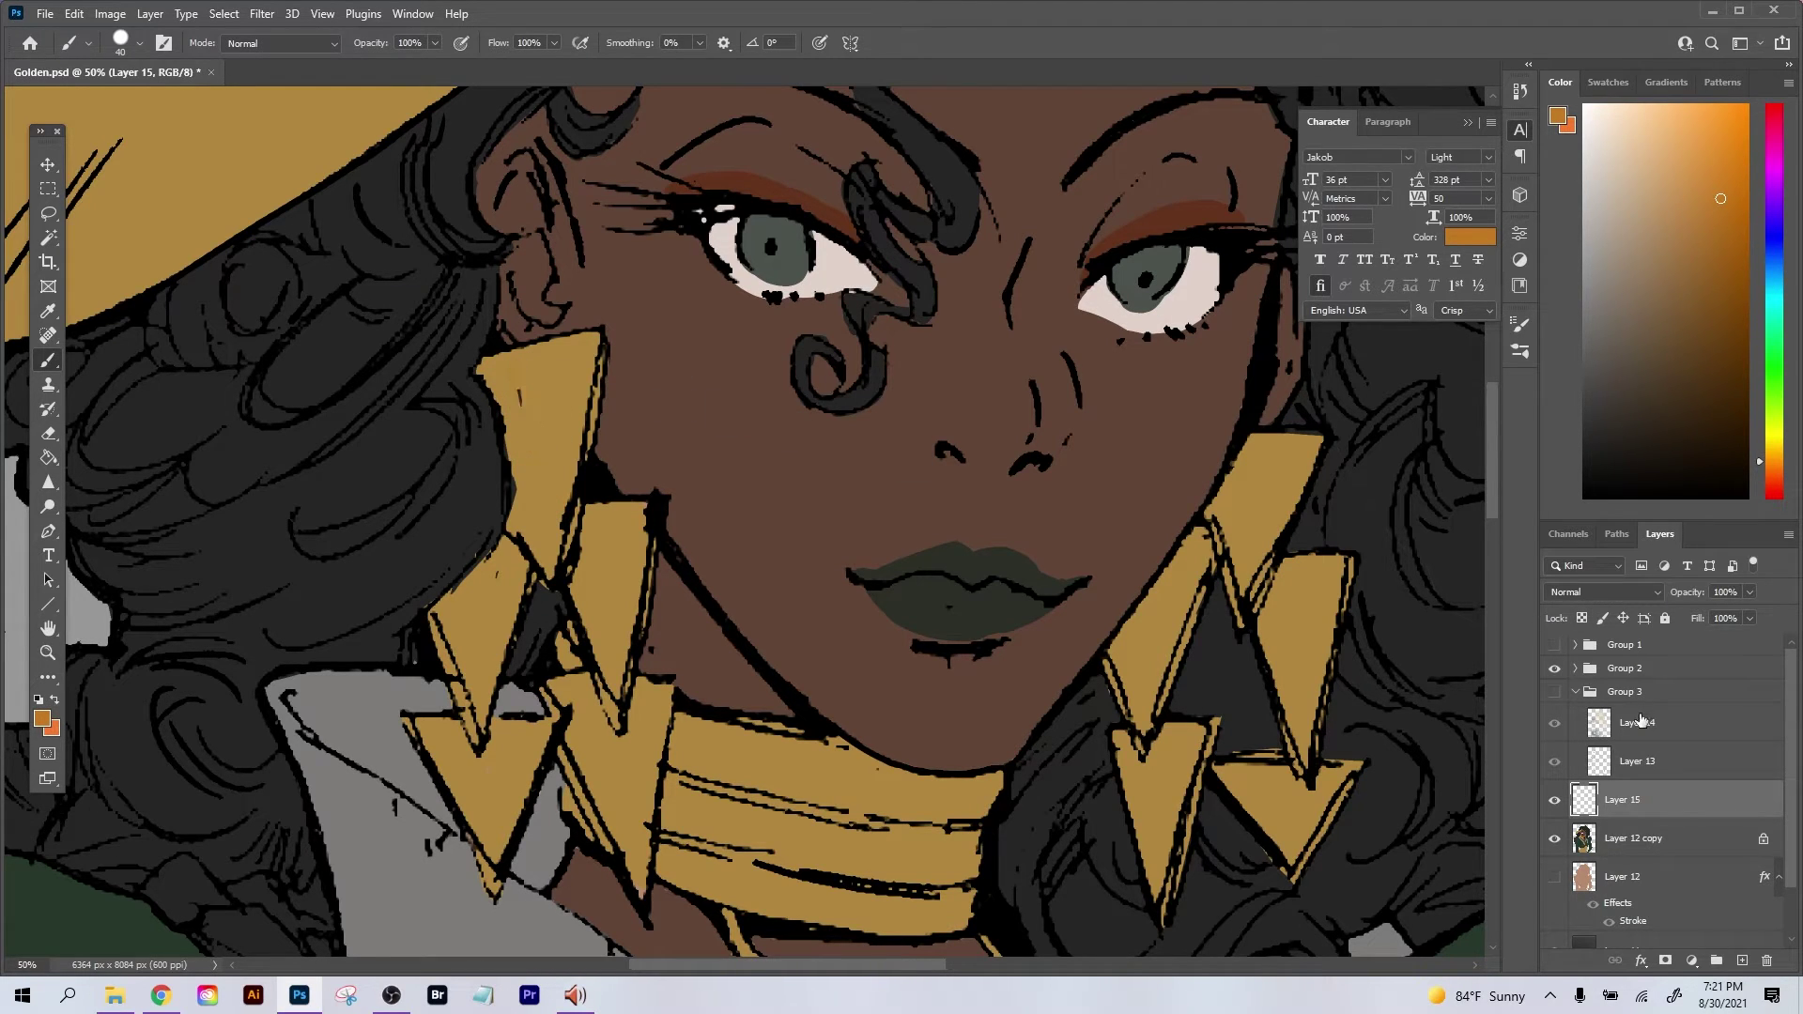
# Paint an orange diagonal streak on the earring's uppermost triangle and a muted brown streak below it.
pyautogui.click(1555, 670)
pyautogui.click(1555, 670)
pyautogui.moveTo(554, 444); pyautogui.dragTo(512, 377)
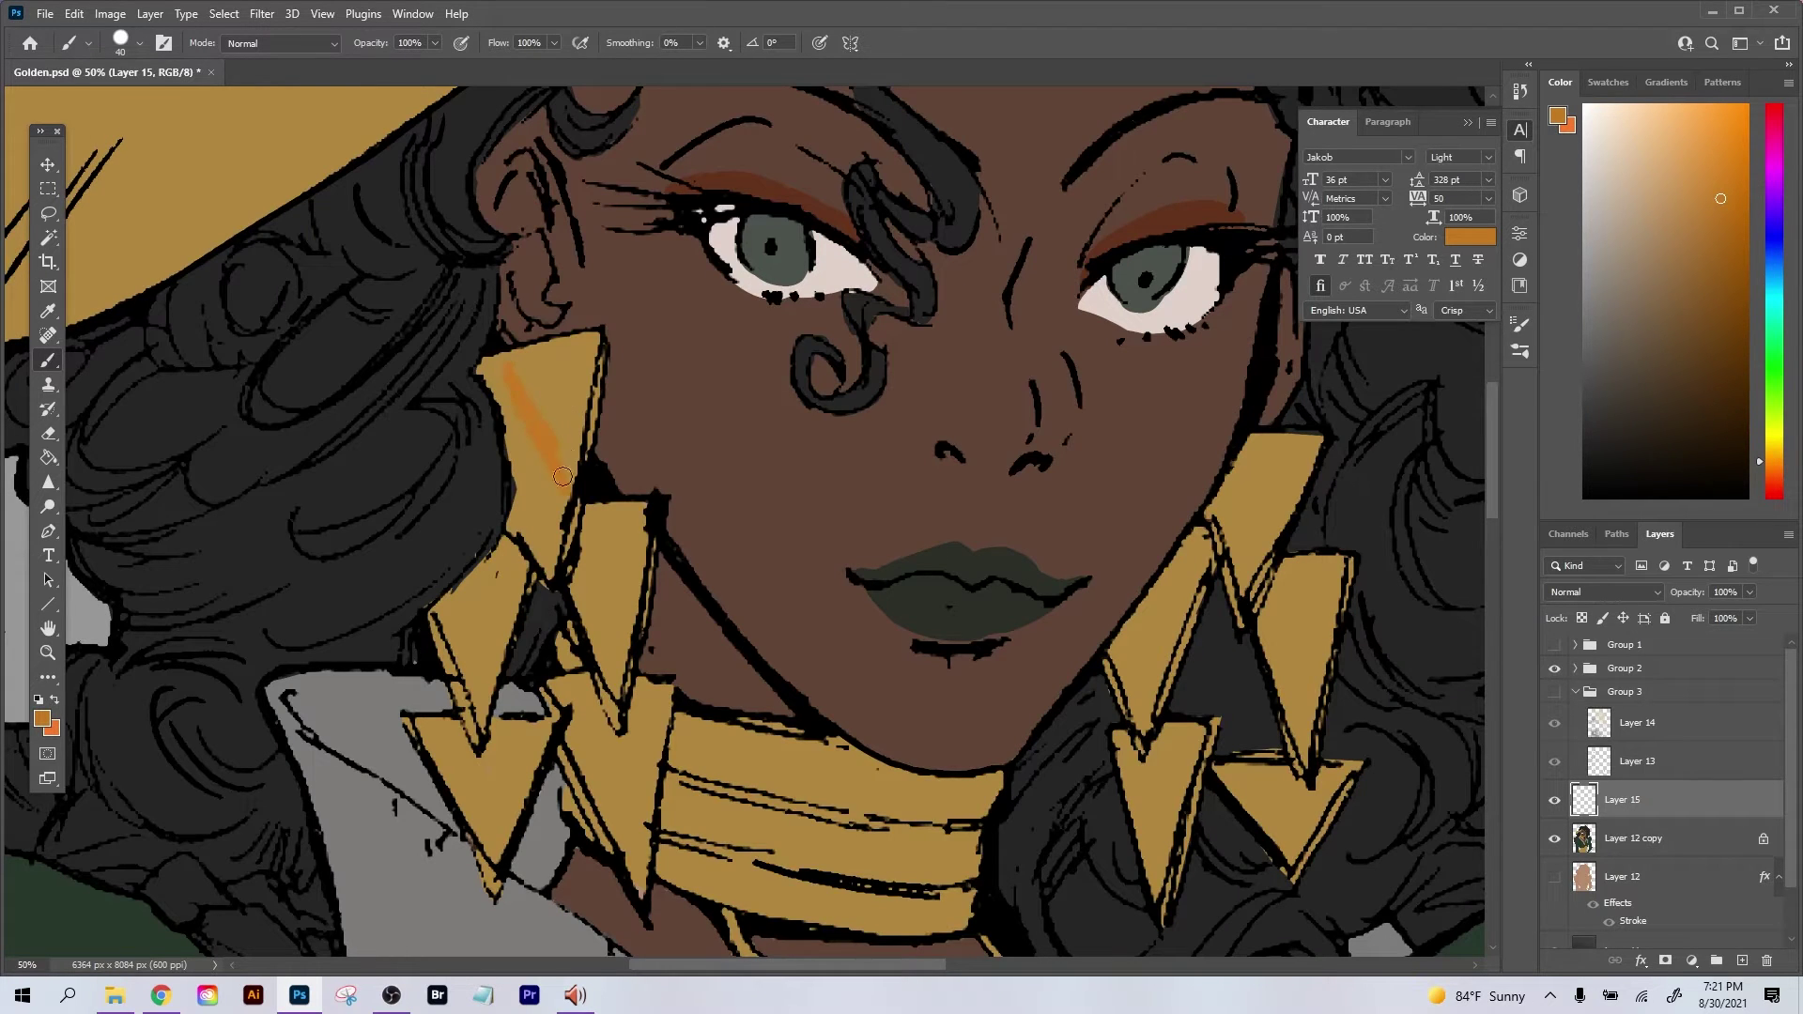
pyautogui.moveTo(1679, 302); pyautogui.dragTo(1668, 286)
pyautogui.moveTo(521, 492)
pyautogui.mouseDown()
pyautogui.moveTo(554, 526)
pyautogui.moveTo(518, 464)
pyautogui.mouseUp()
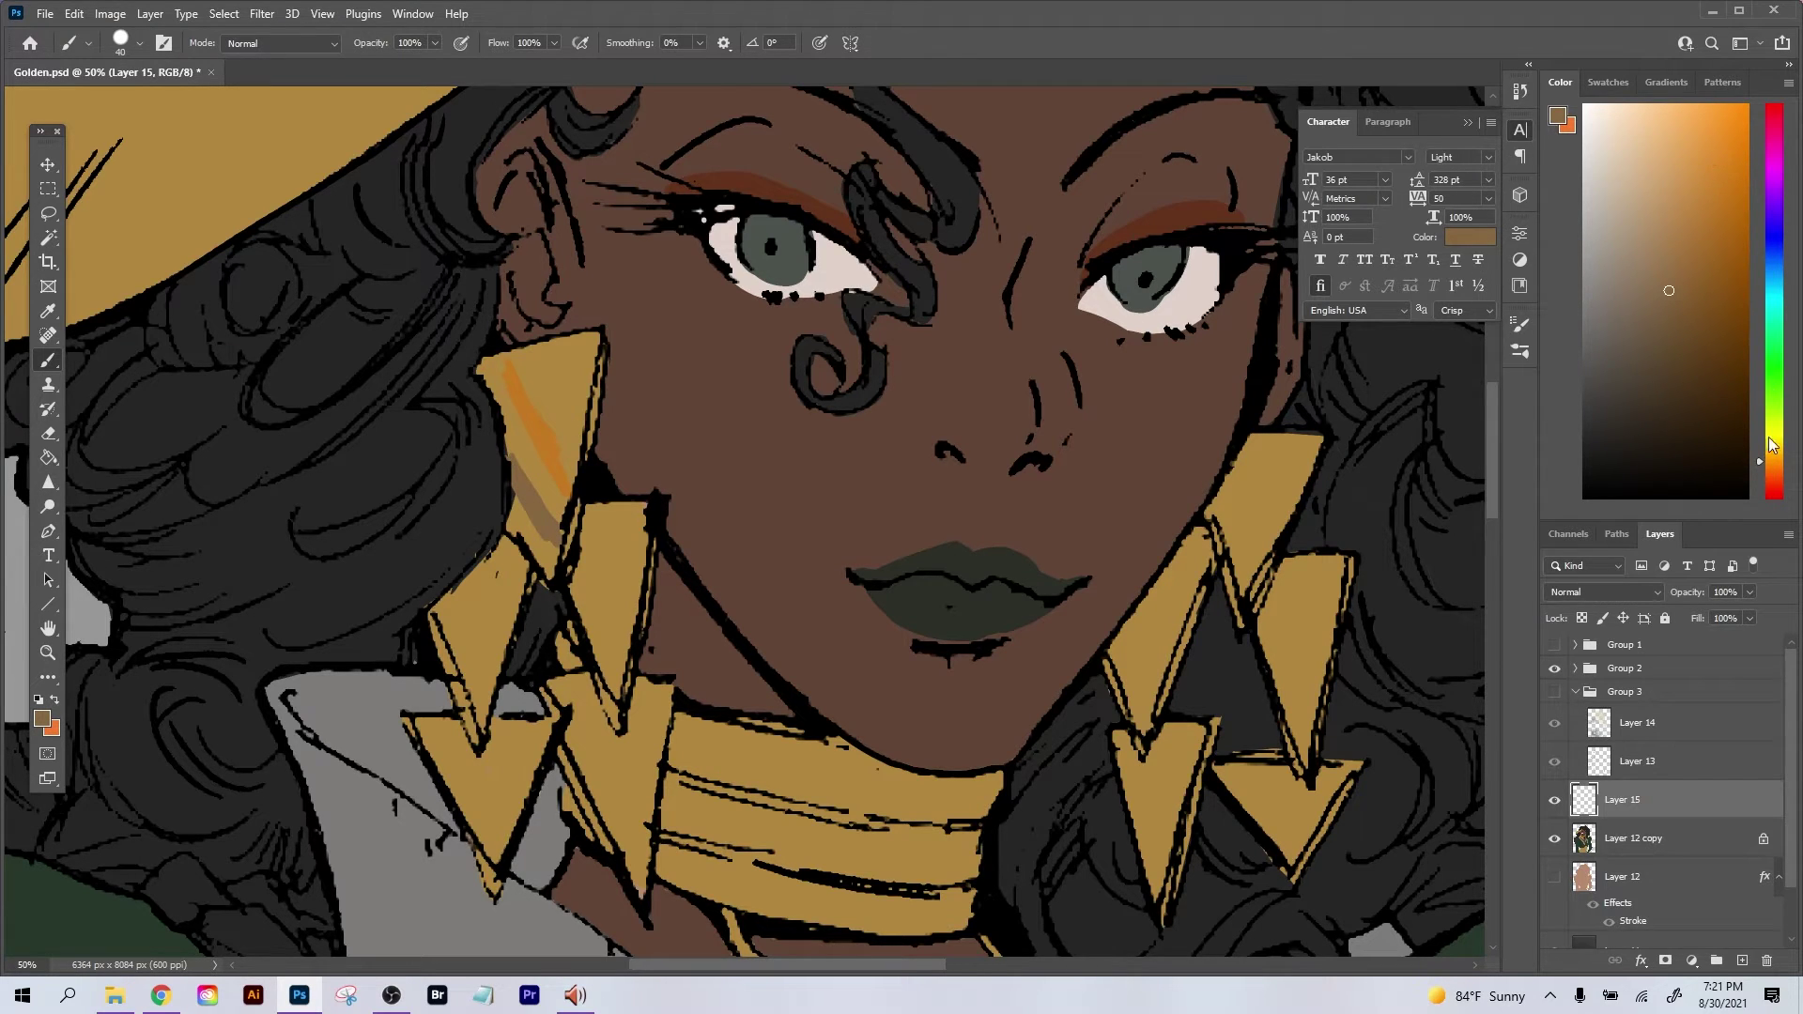
# Choose a muted olive green and paint a patch of it near the upper edge of the same earring triangle.
pyautogui.moveTo(1770, 462); pyautogui.dragTo(1770, 425)
pyautogui.click(1659, 354)
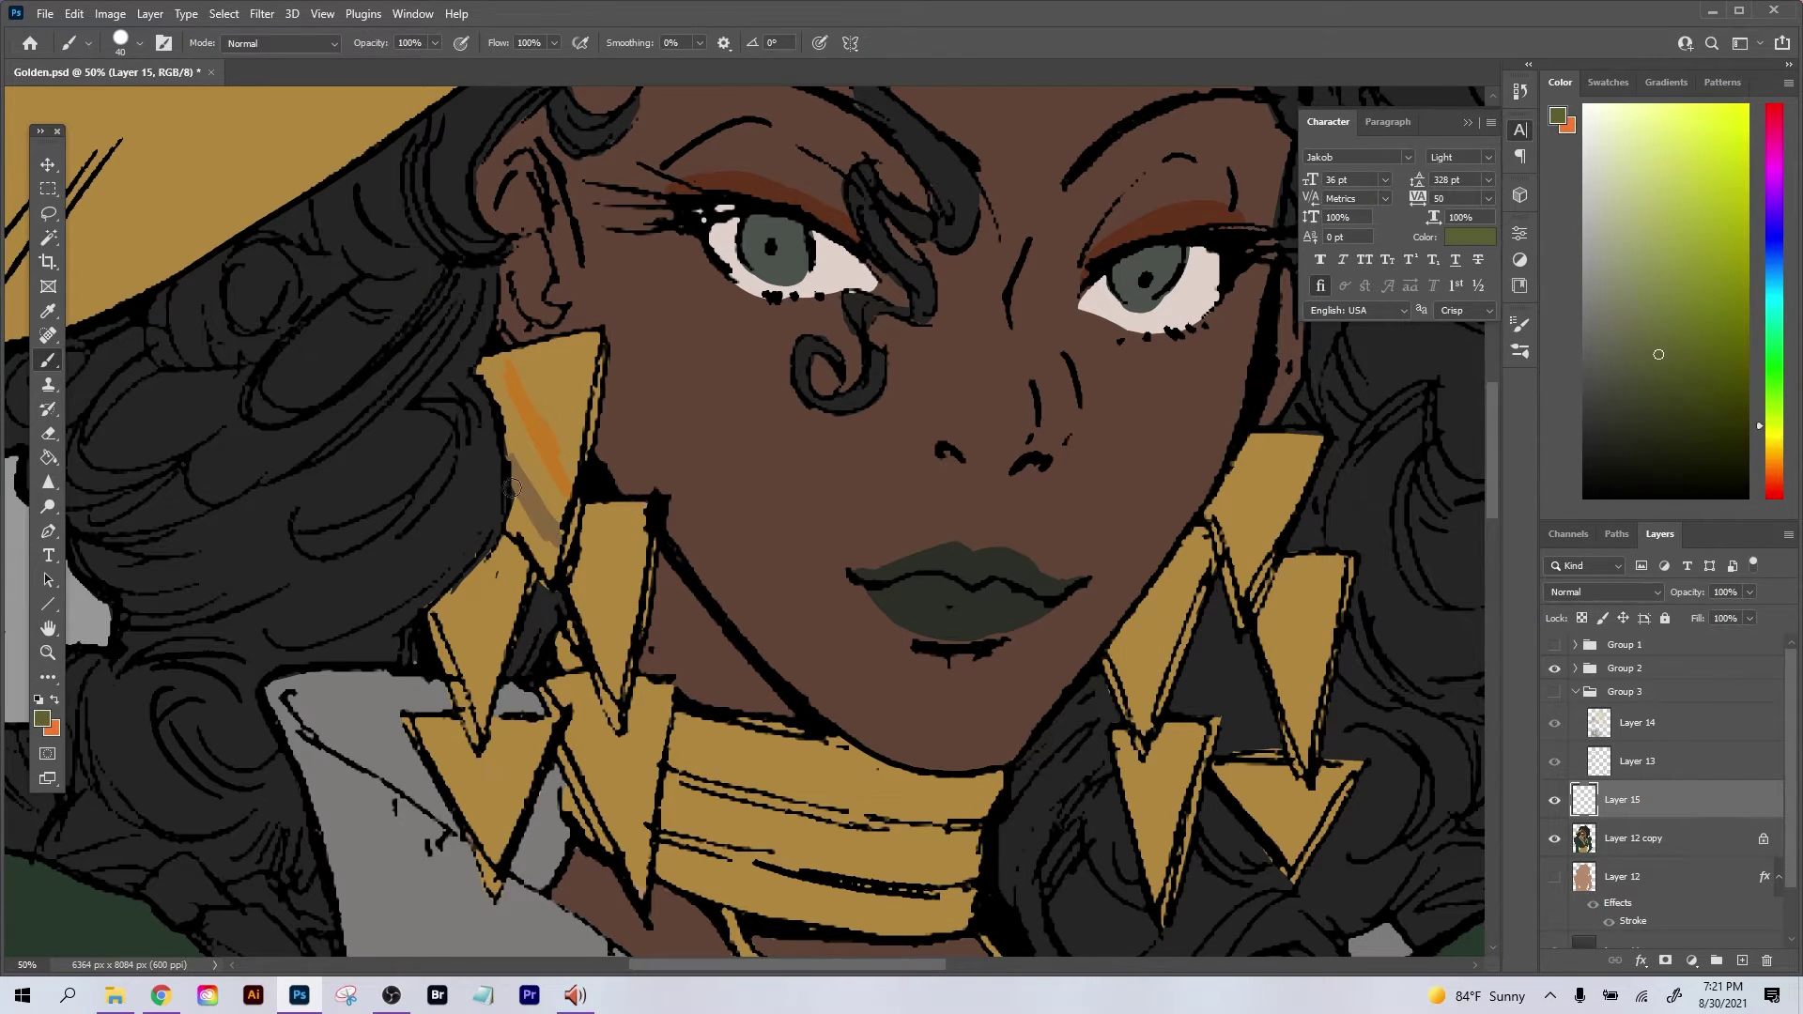
pyautogui.moveTo(505, 356)
pyautogui.mouseDown()
pyautogui.moveTo(550, 395)
pyautogui.moveTo(562, 376)
pyautogui.mouseUp()
pyautogui.hotkey('ctrl', 'z')
pyautogui.click(1632, 312)
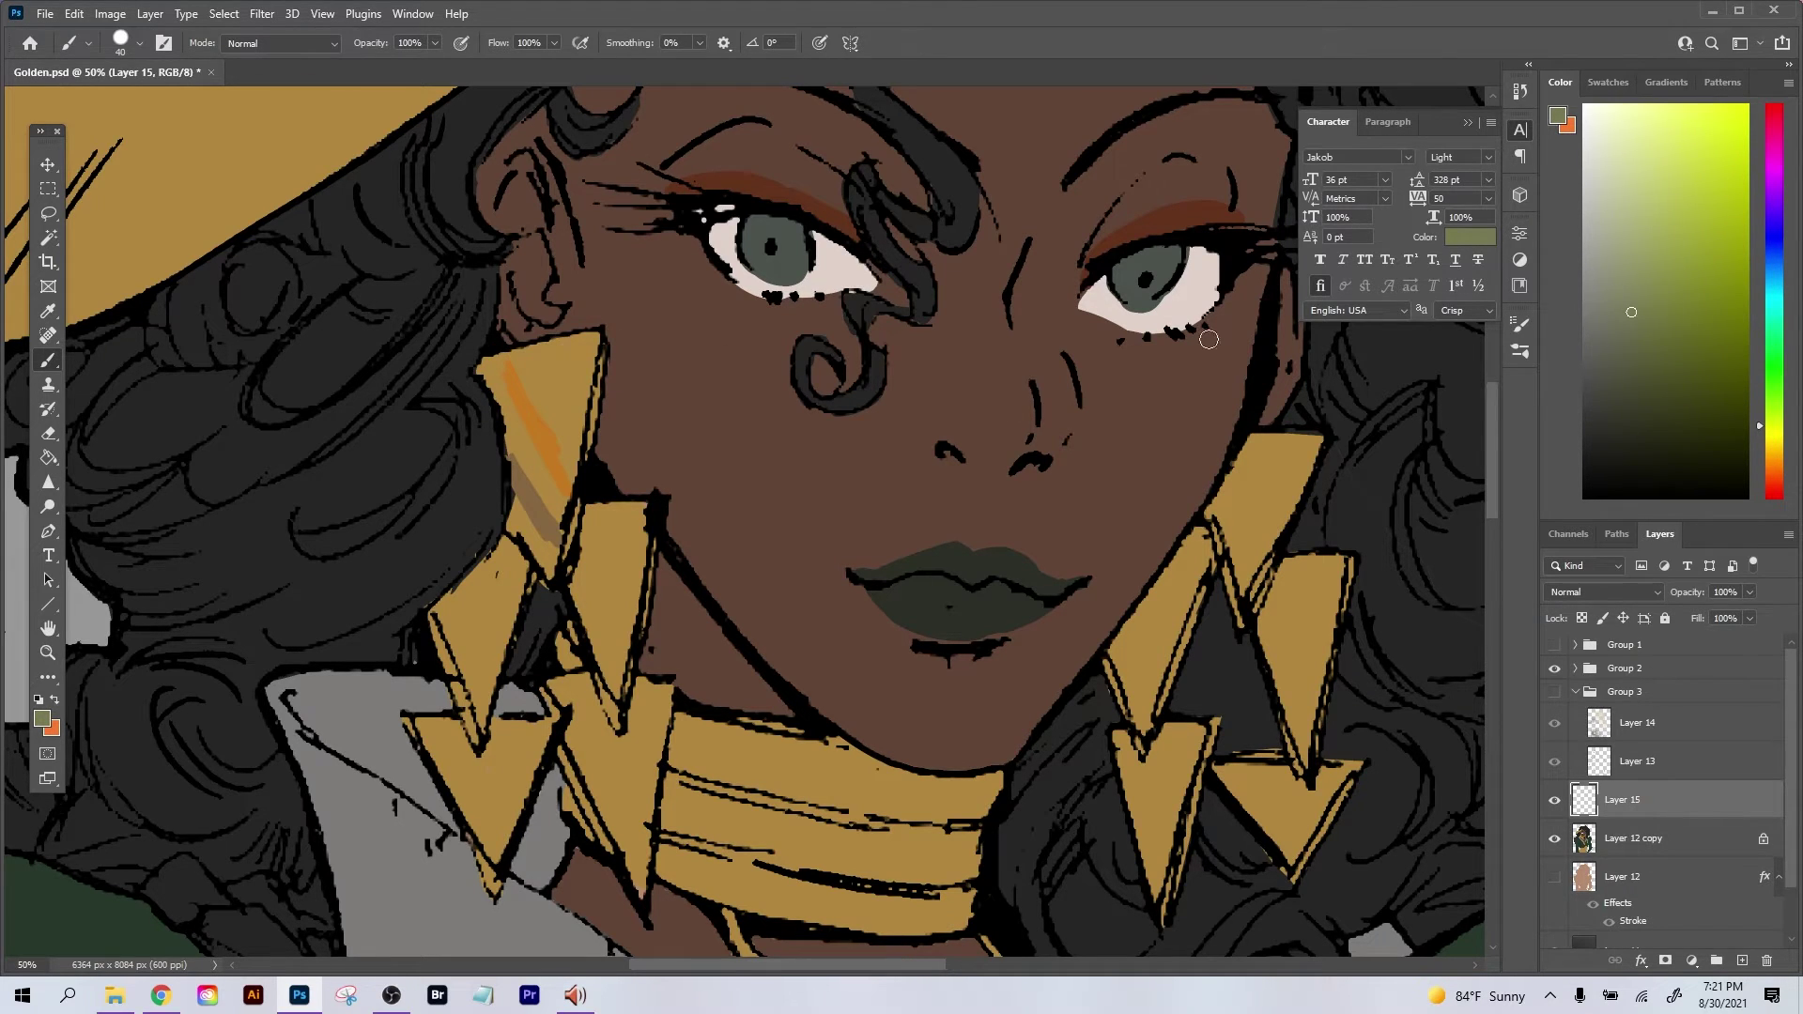
pyautogui.click(1771, 431)
pyautogui.moveTo(540, 390)
pyautogui.mouseDown()
pyautogui.moveTo(517, 355)
pyautogui.moveTo(559, 385)
pyautogui.moveTo(587, 349)
pyautogui.mouseUp()
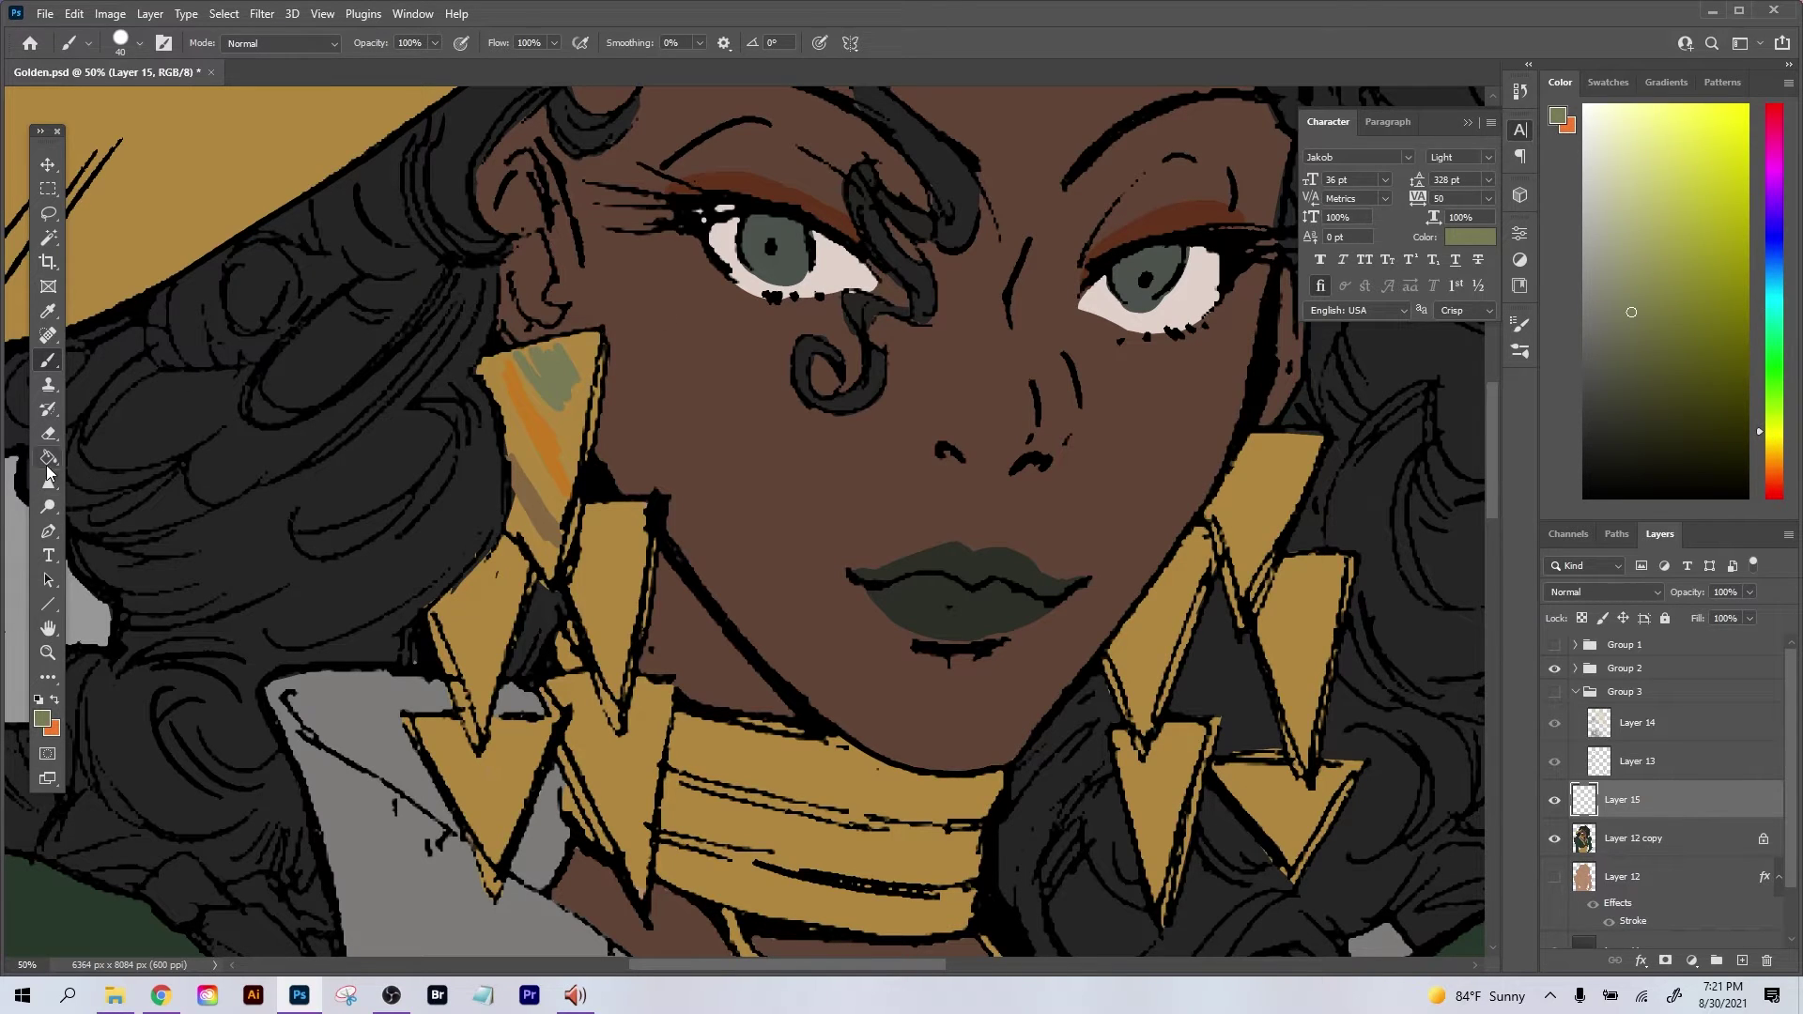
# Switch to the Smudge tool and reduce its brush to 50 px.
pyautogui.click(49, 511)
pyautogui.click(49, 485)
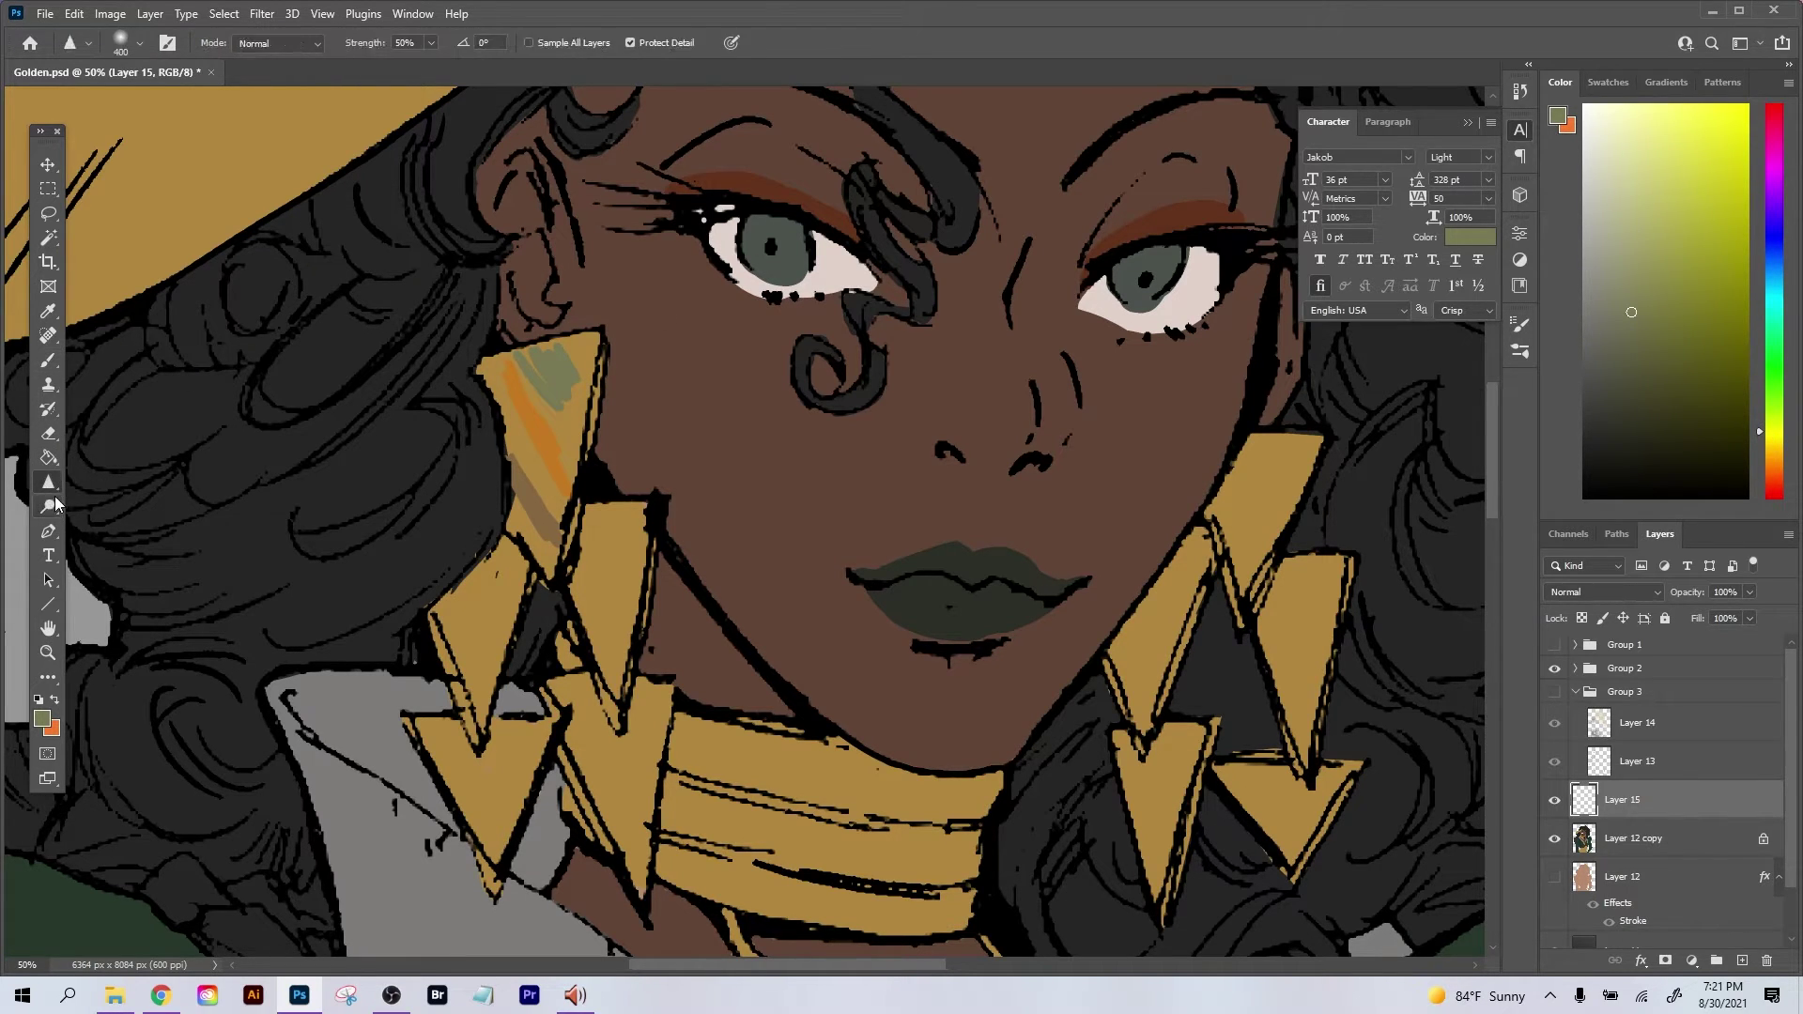
pyautogui.click(51, 506)
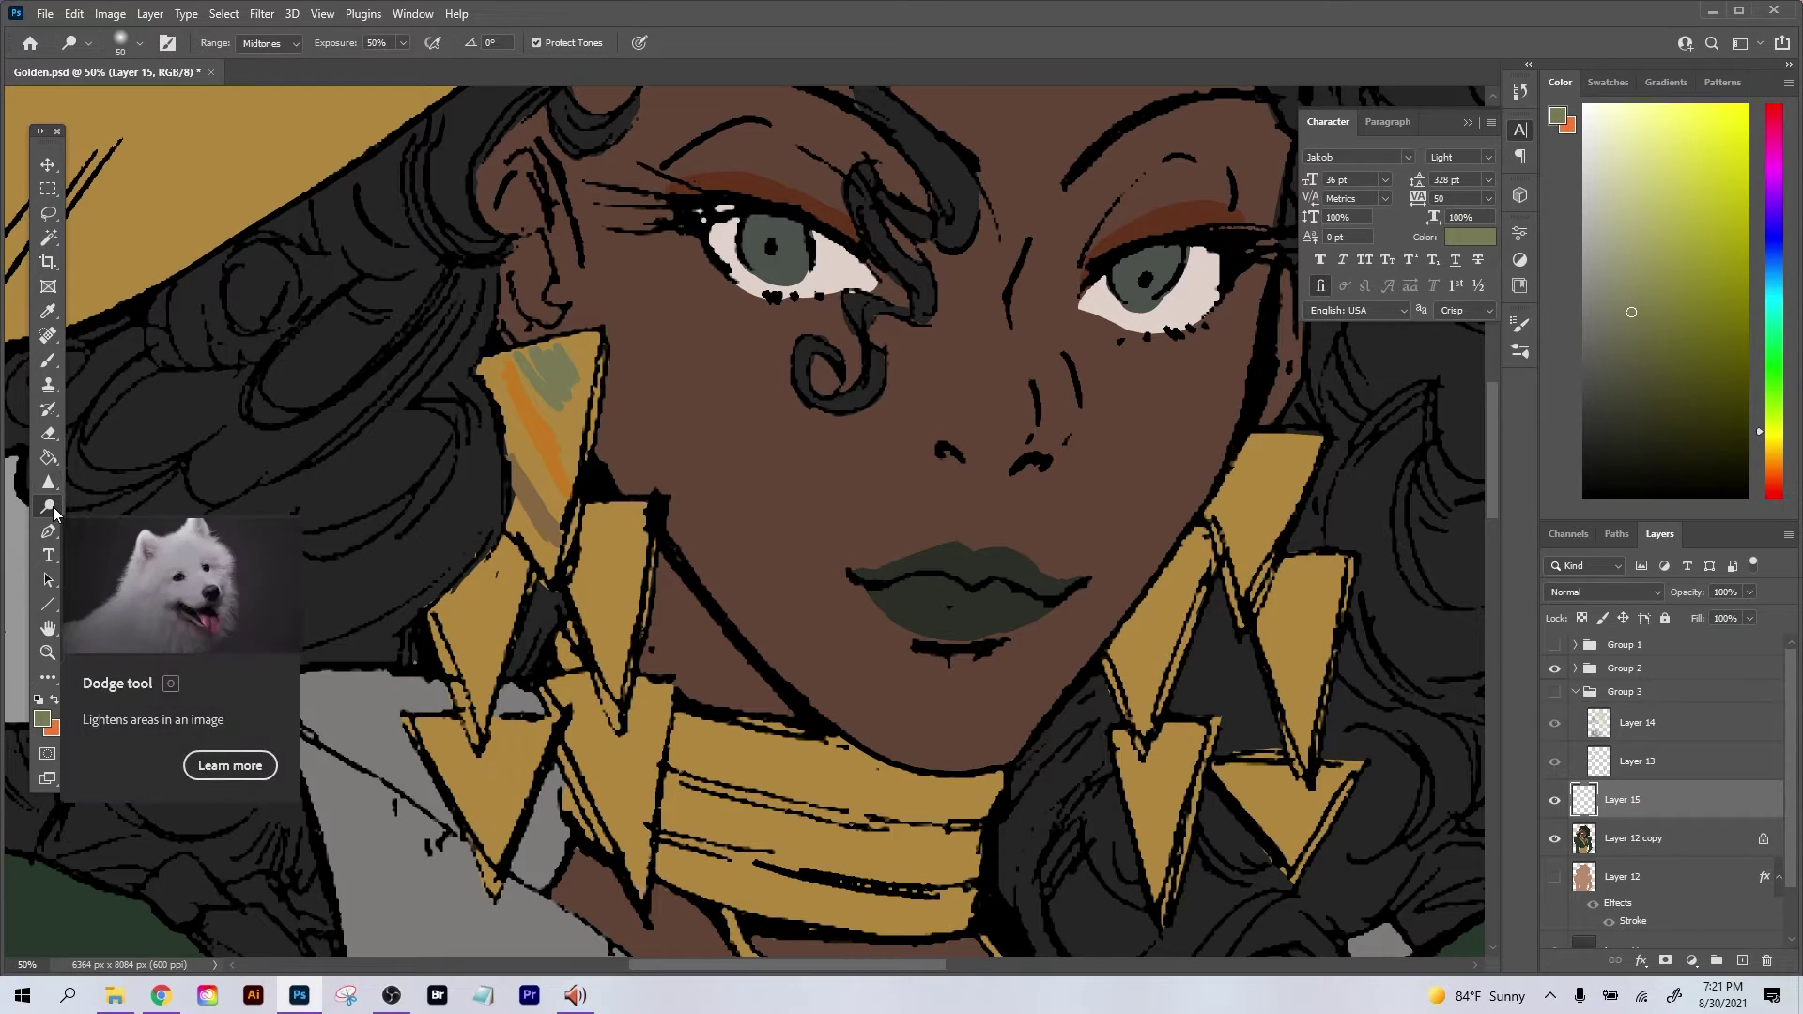
pyautogui.rightClick(51, 510)
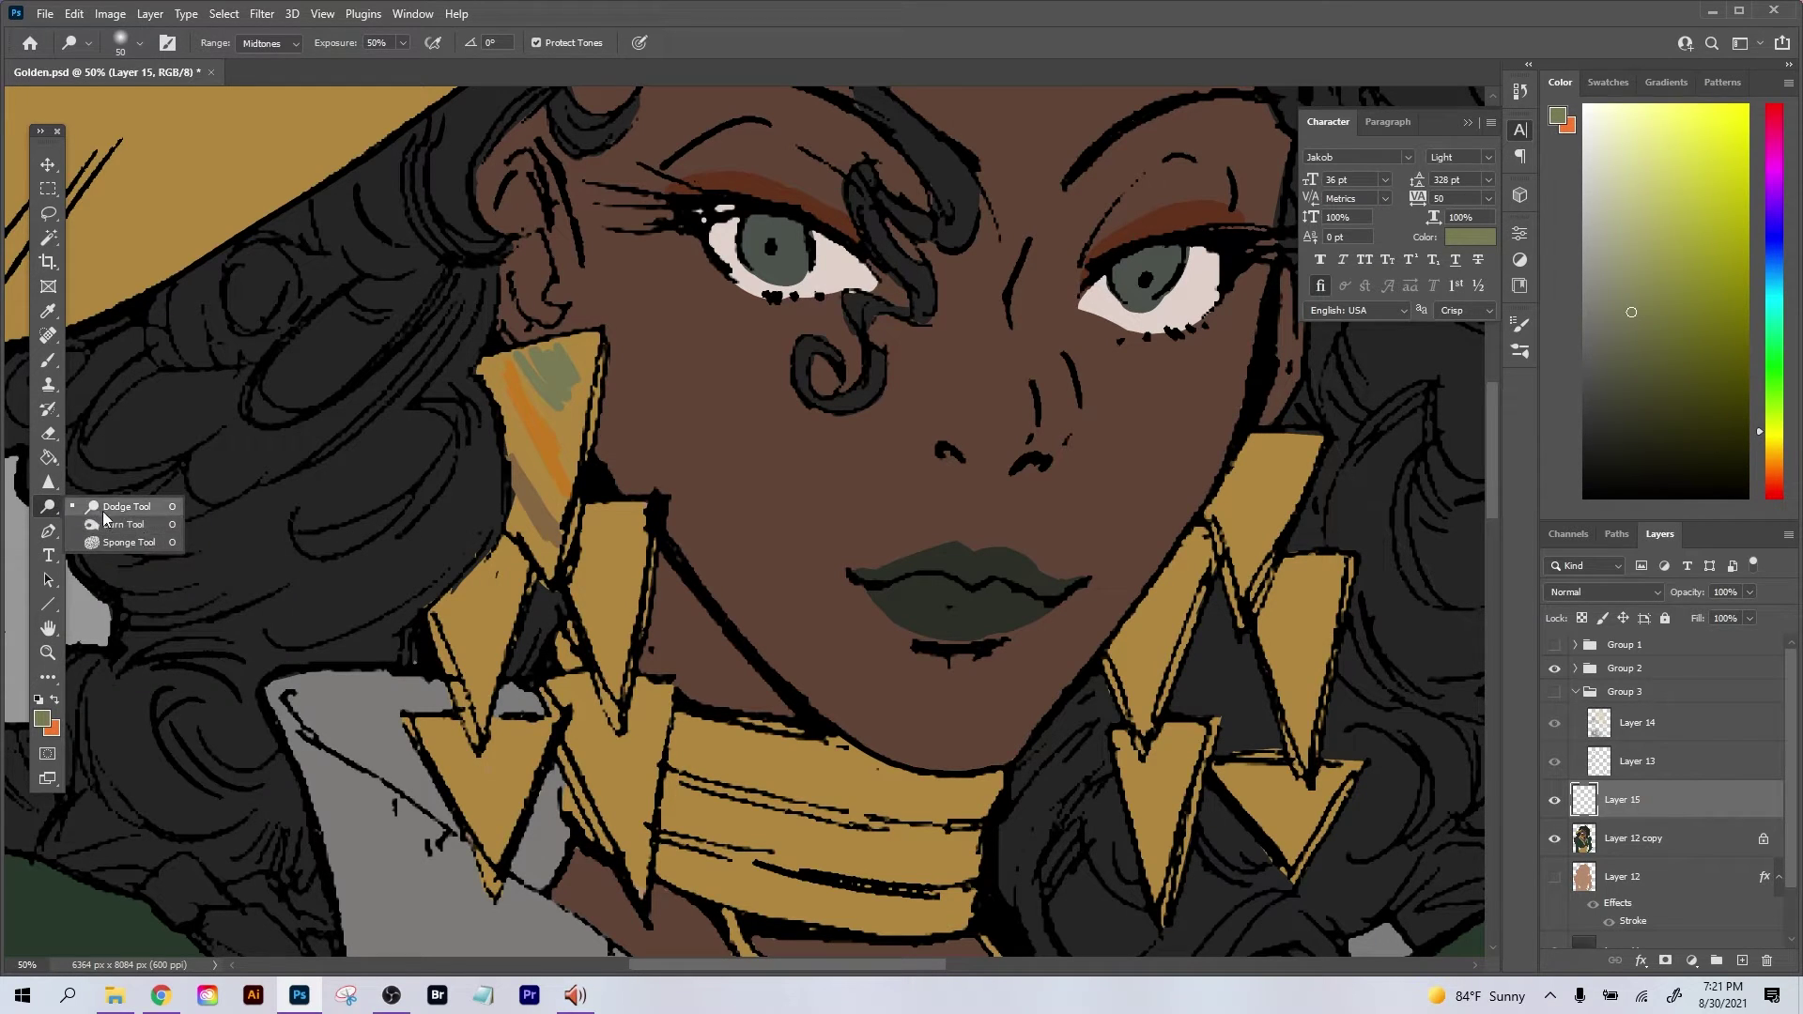
pyautogui.click(48, 482)
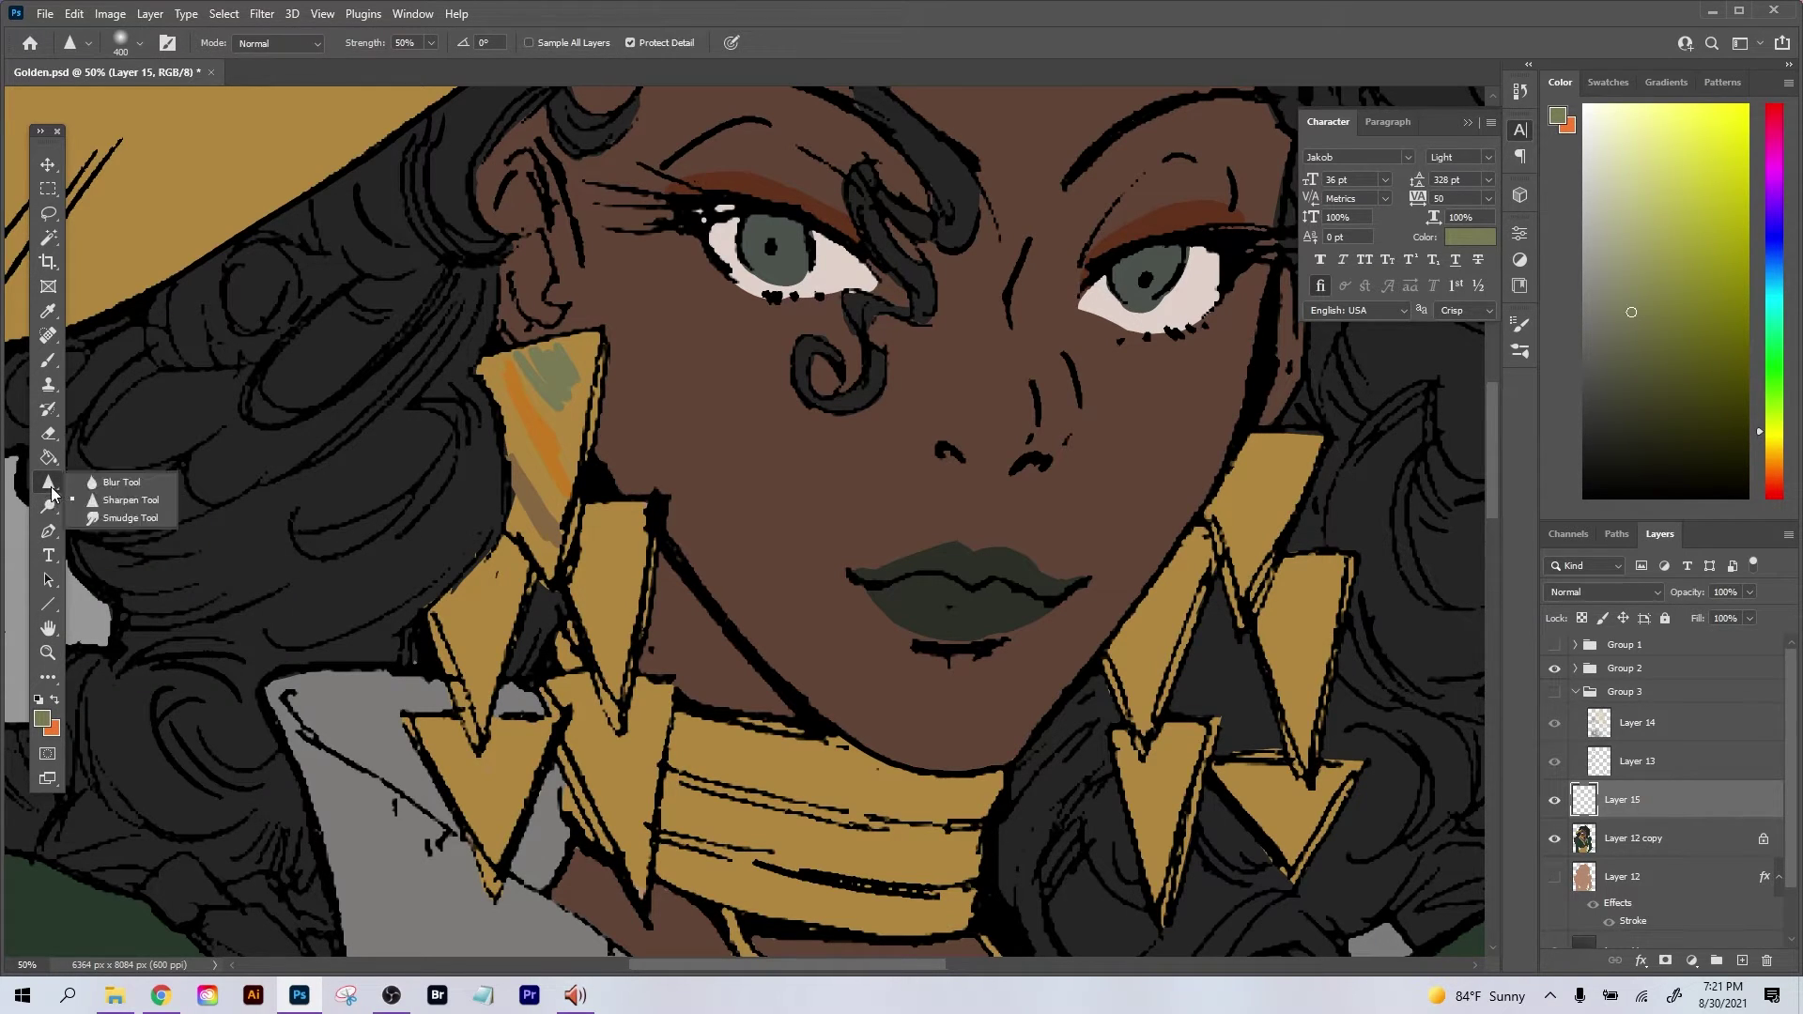
pyautogui.click(122, 518)
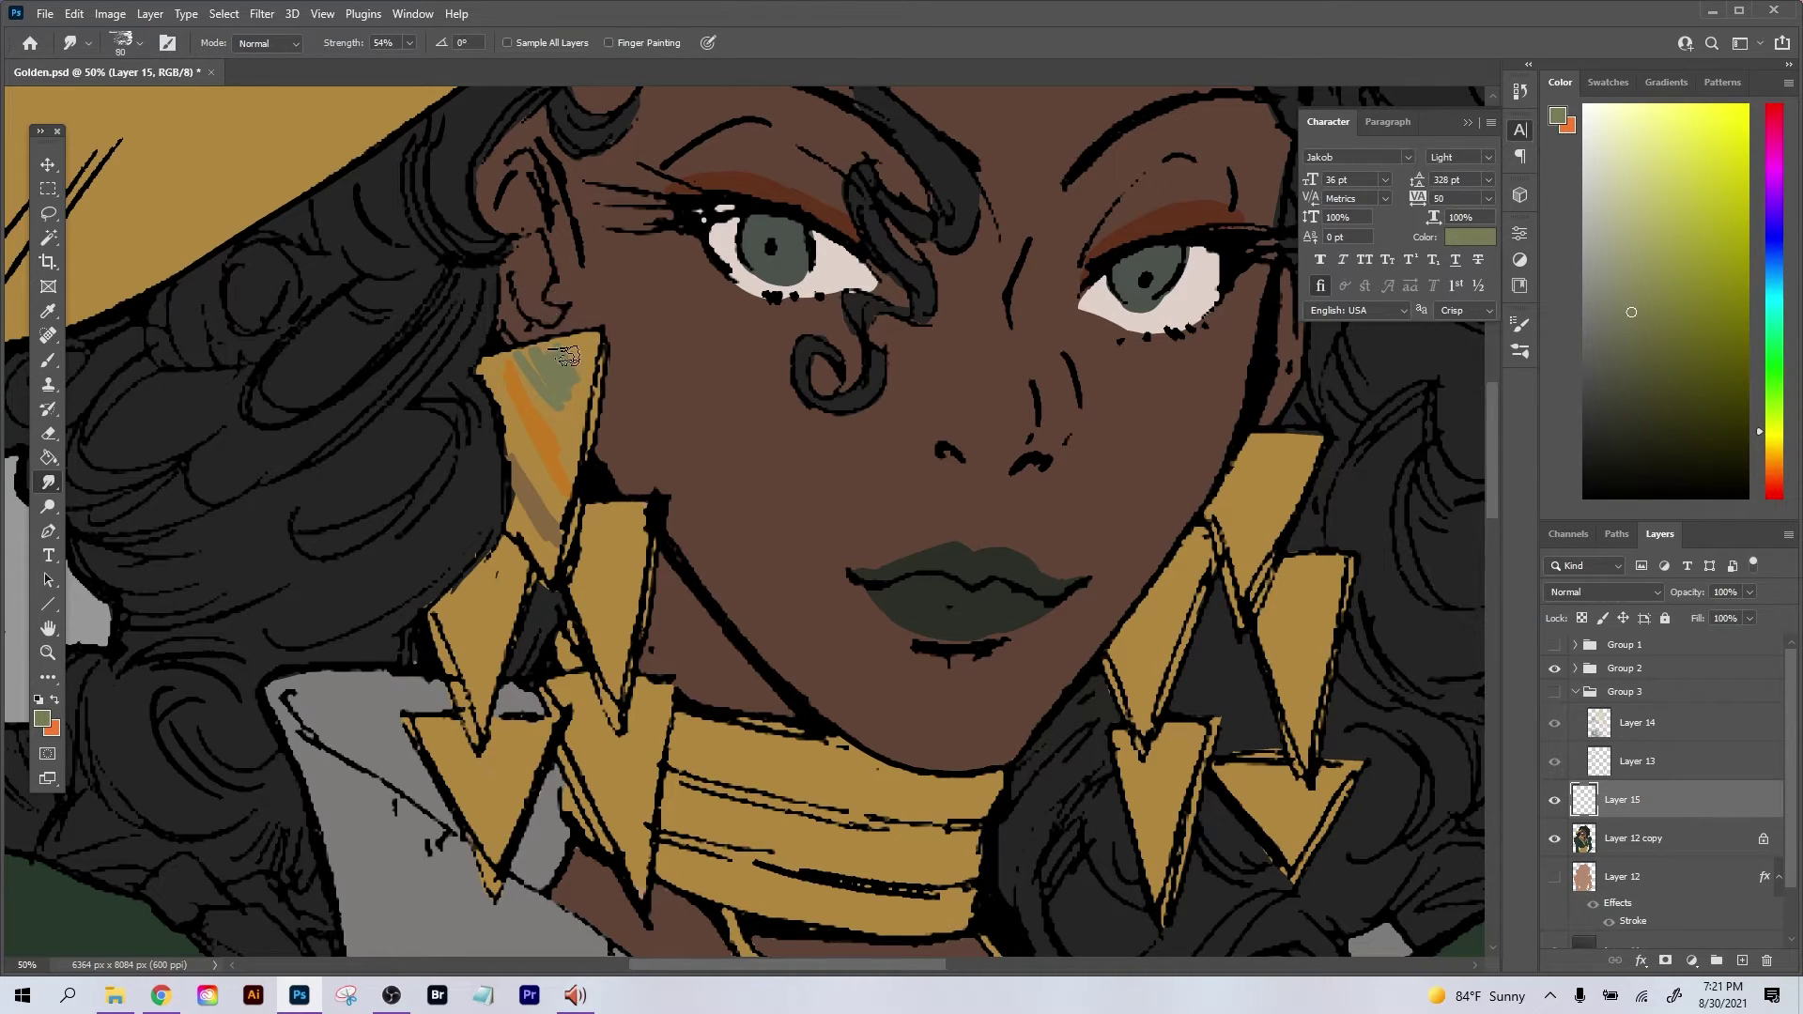
pyautogui.press('[')
pyautogui.press('[')
pyautogui.press('[')
# Smudge the olive, orange and brown strokes on the uppermost earring triangle to soften their edges into the gold.
pyautogui.moveTo(574, 362); pyautogui.dragTo(563, 375)
pyautogui.scroll(1, 558, 587)
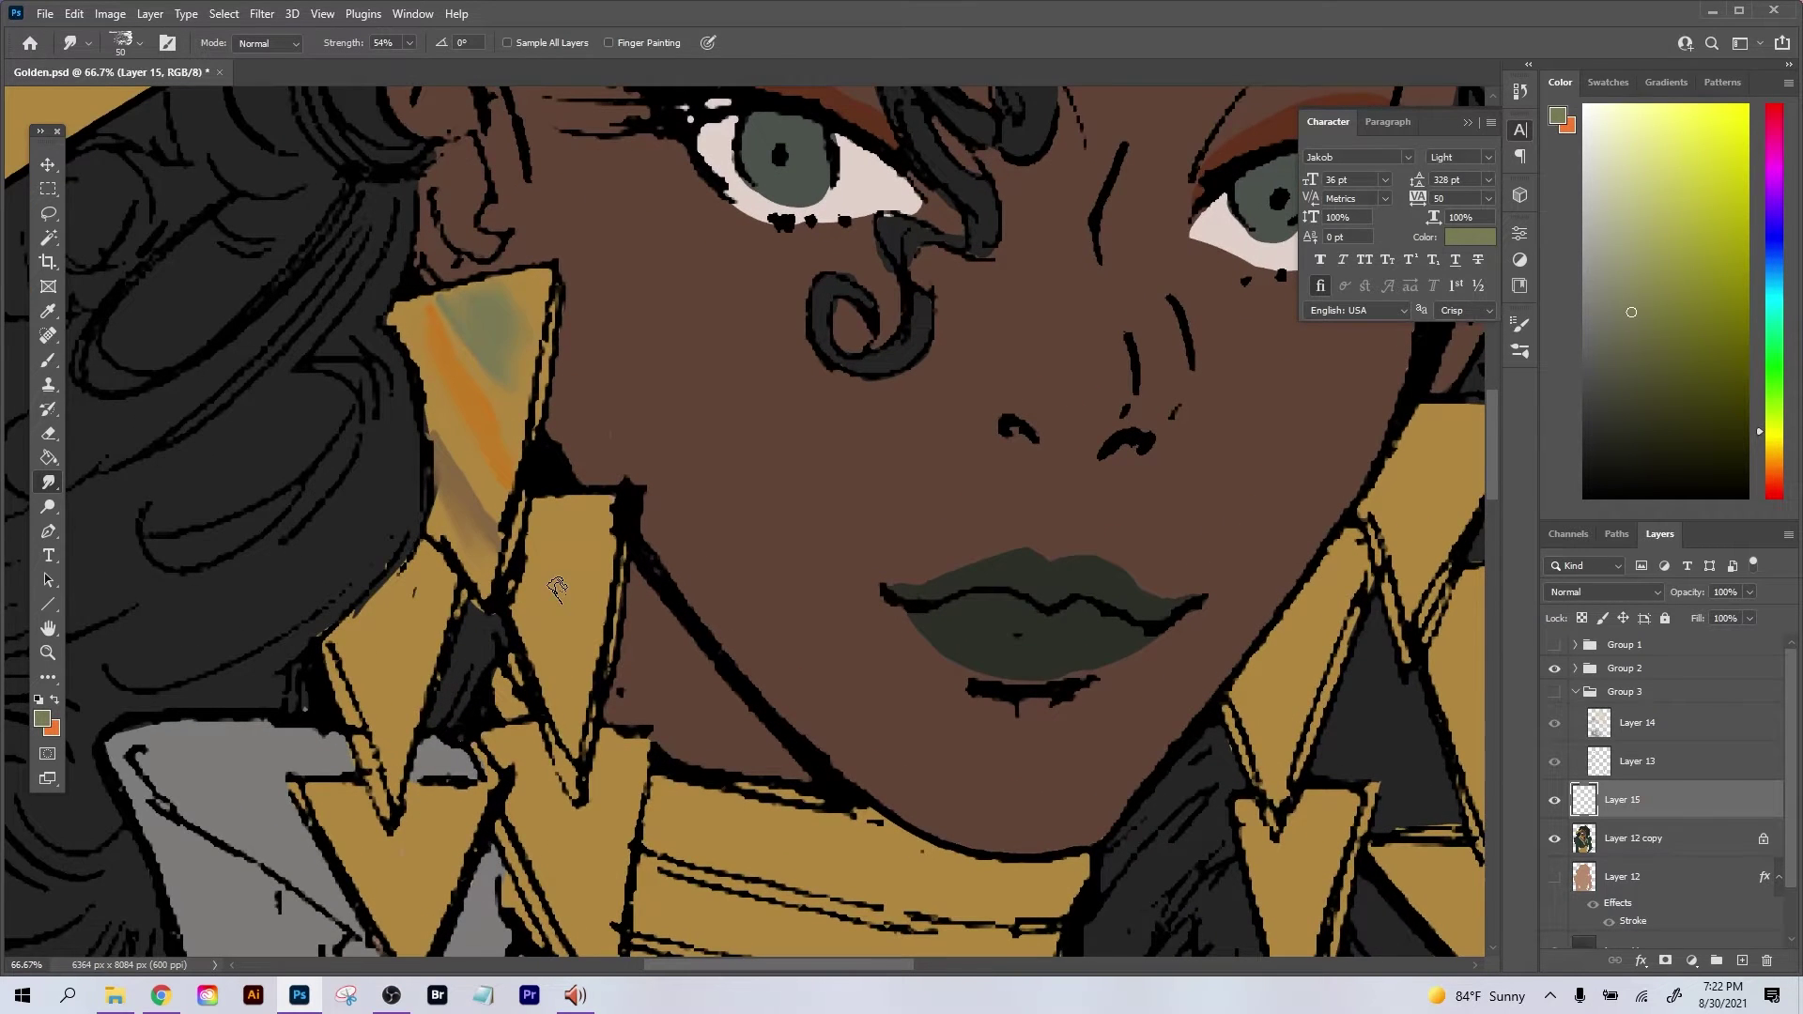
pyautogui.scroll(1, 558, 587)
pyautogui.moveTo(608, 580)
pyautogui.mouseDown()
pyautogui.moveTo(636, 543)
pyautogui.moveTo(909, 779)
pyautogui.mouseUp()
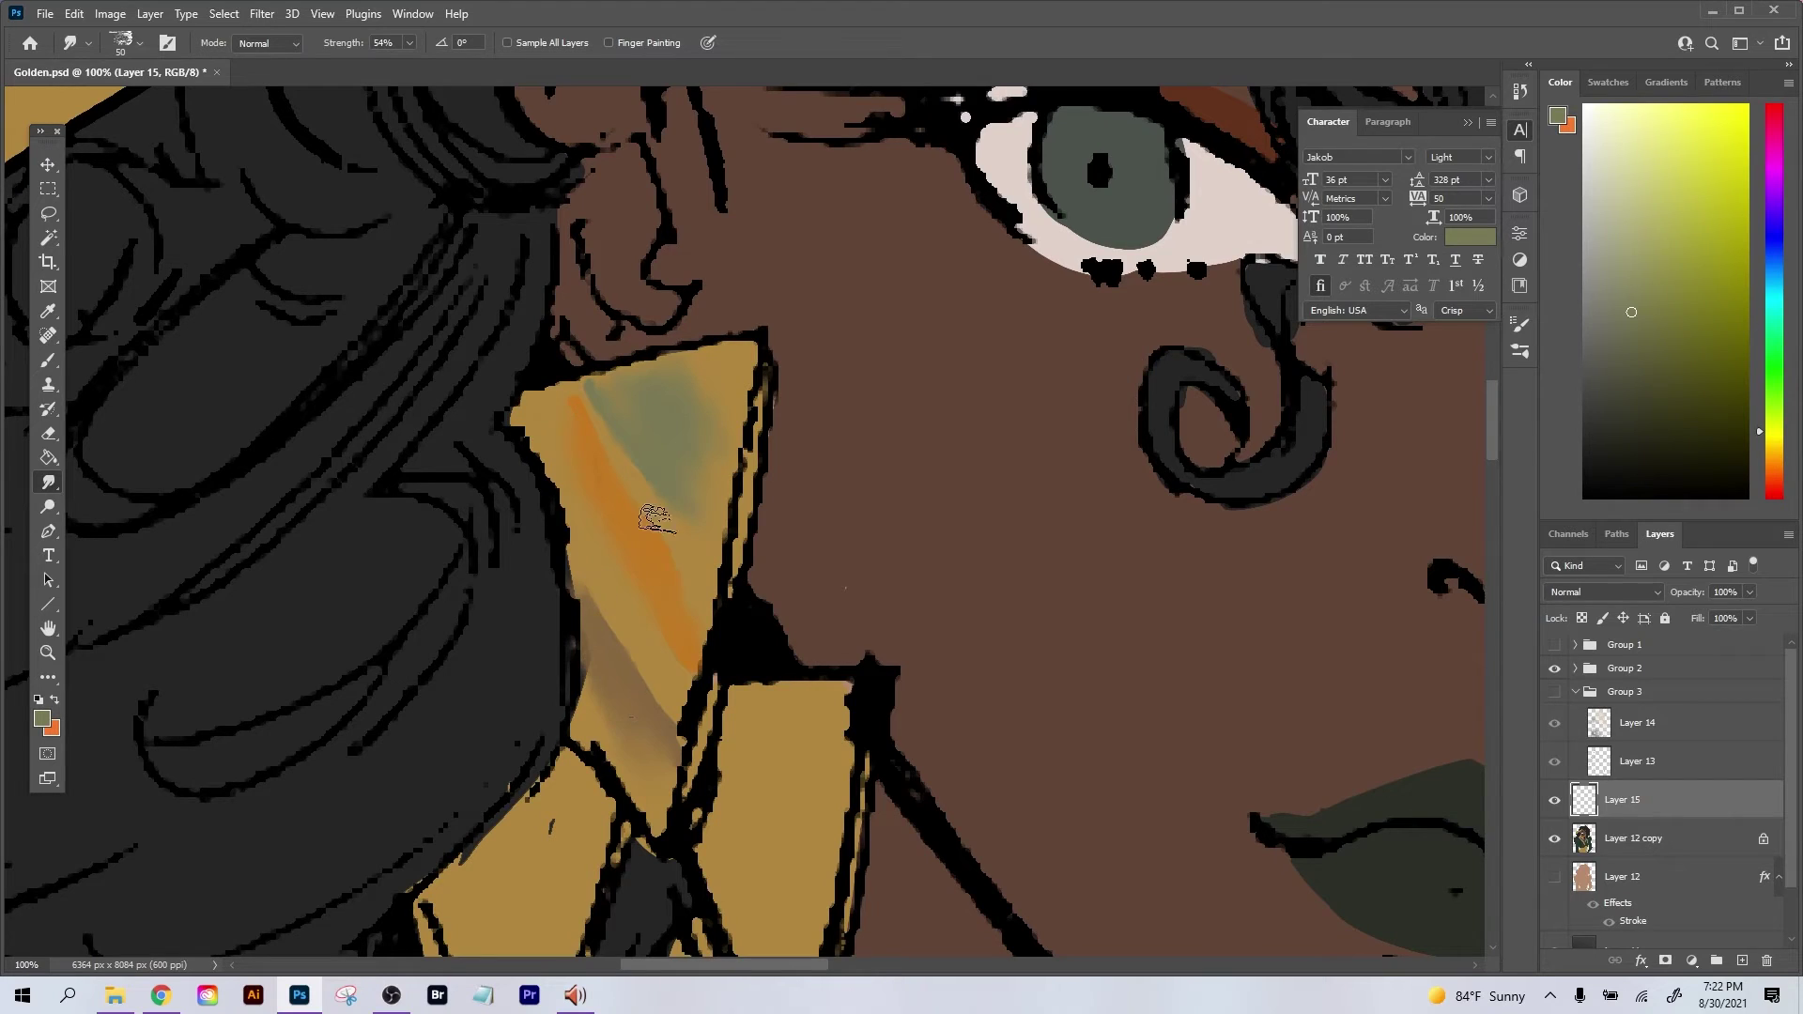
pyautogui.moveTo(557, 391); pyautogui.dragTo(660, 640)
# Sample the muted brown, paint it beside the orange streak near the triangle's upper corner, and smudge it into the gold.
pyautogui.press('b')
pyautogui.keyDown('alt'); pyautogui.click(616, 664); pyautogui.keyUp('alt')
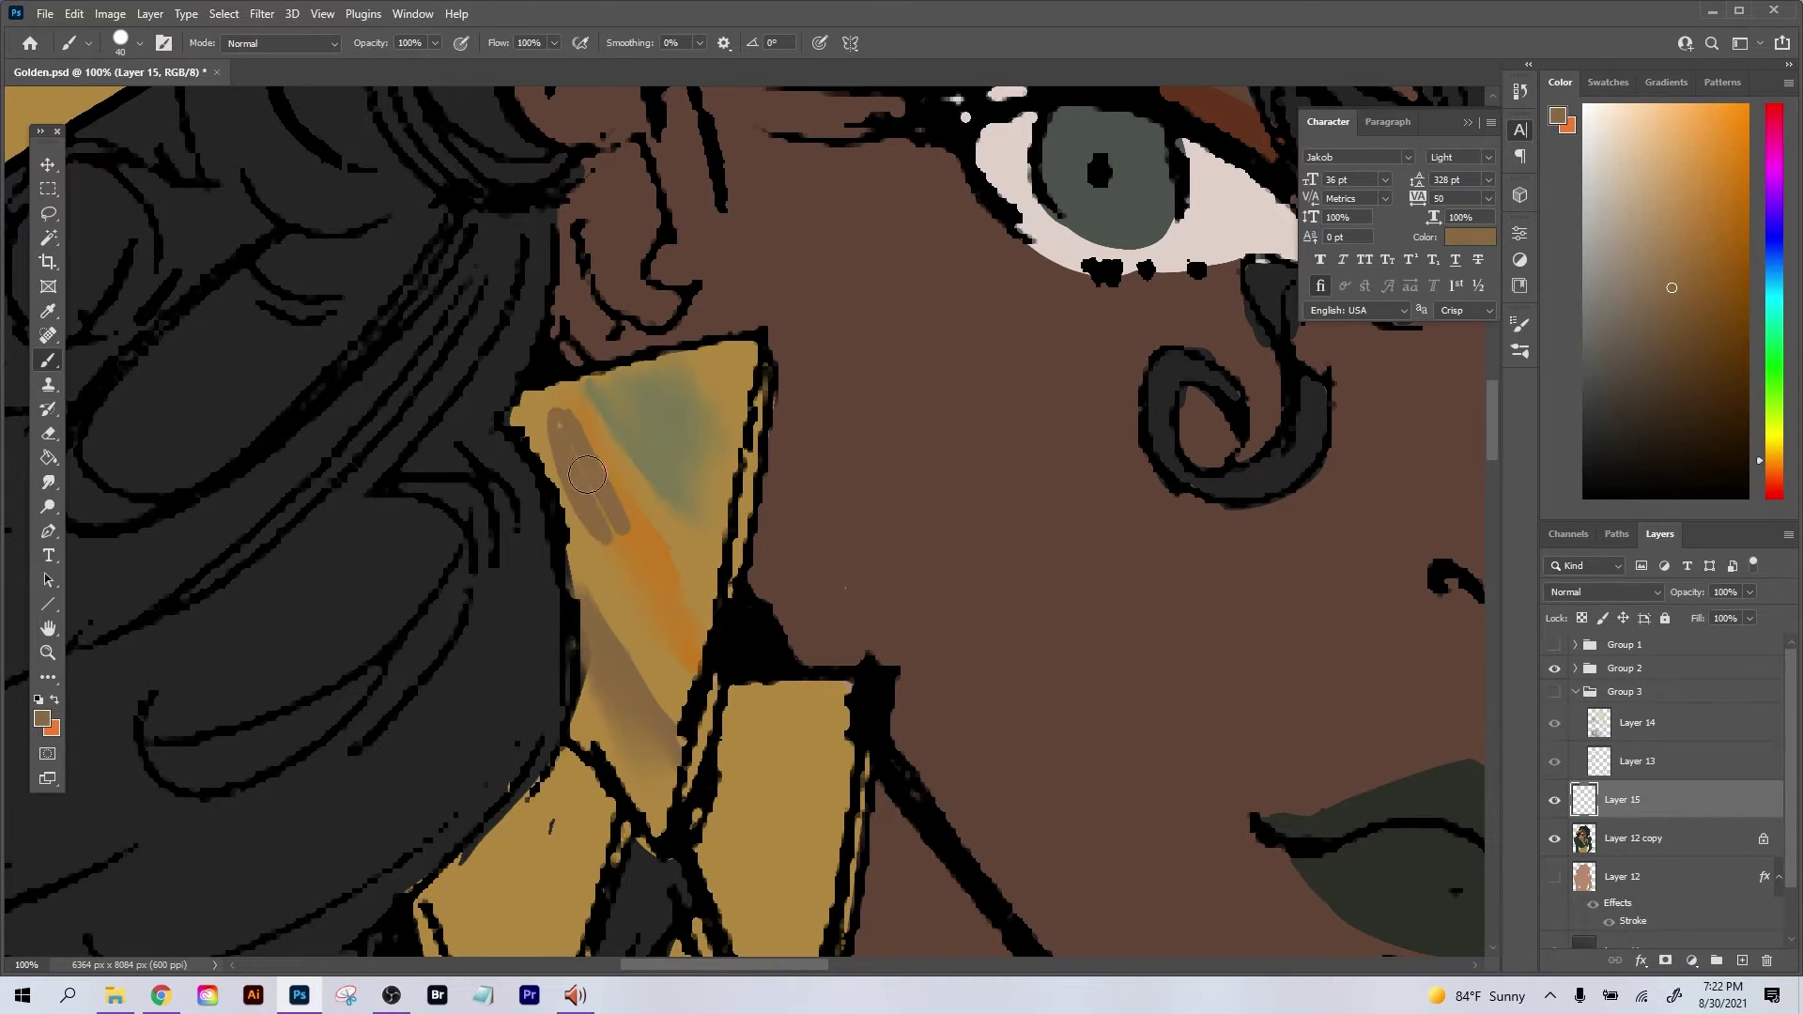
pyautogui.click(436, 43)
pyautogui.moveTo(579, 445)
pyautogui.mouseDown()
pyautogui.moveTo(618, 490)
pyautogui.moveTo(564, 434)
pyautogui.moveTo(643, 570)
pyautogui.mouseUp()
pyautogui.click(49, 484)
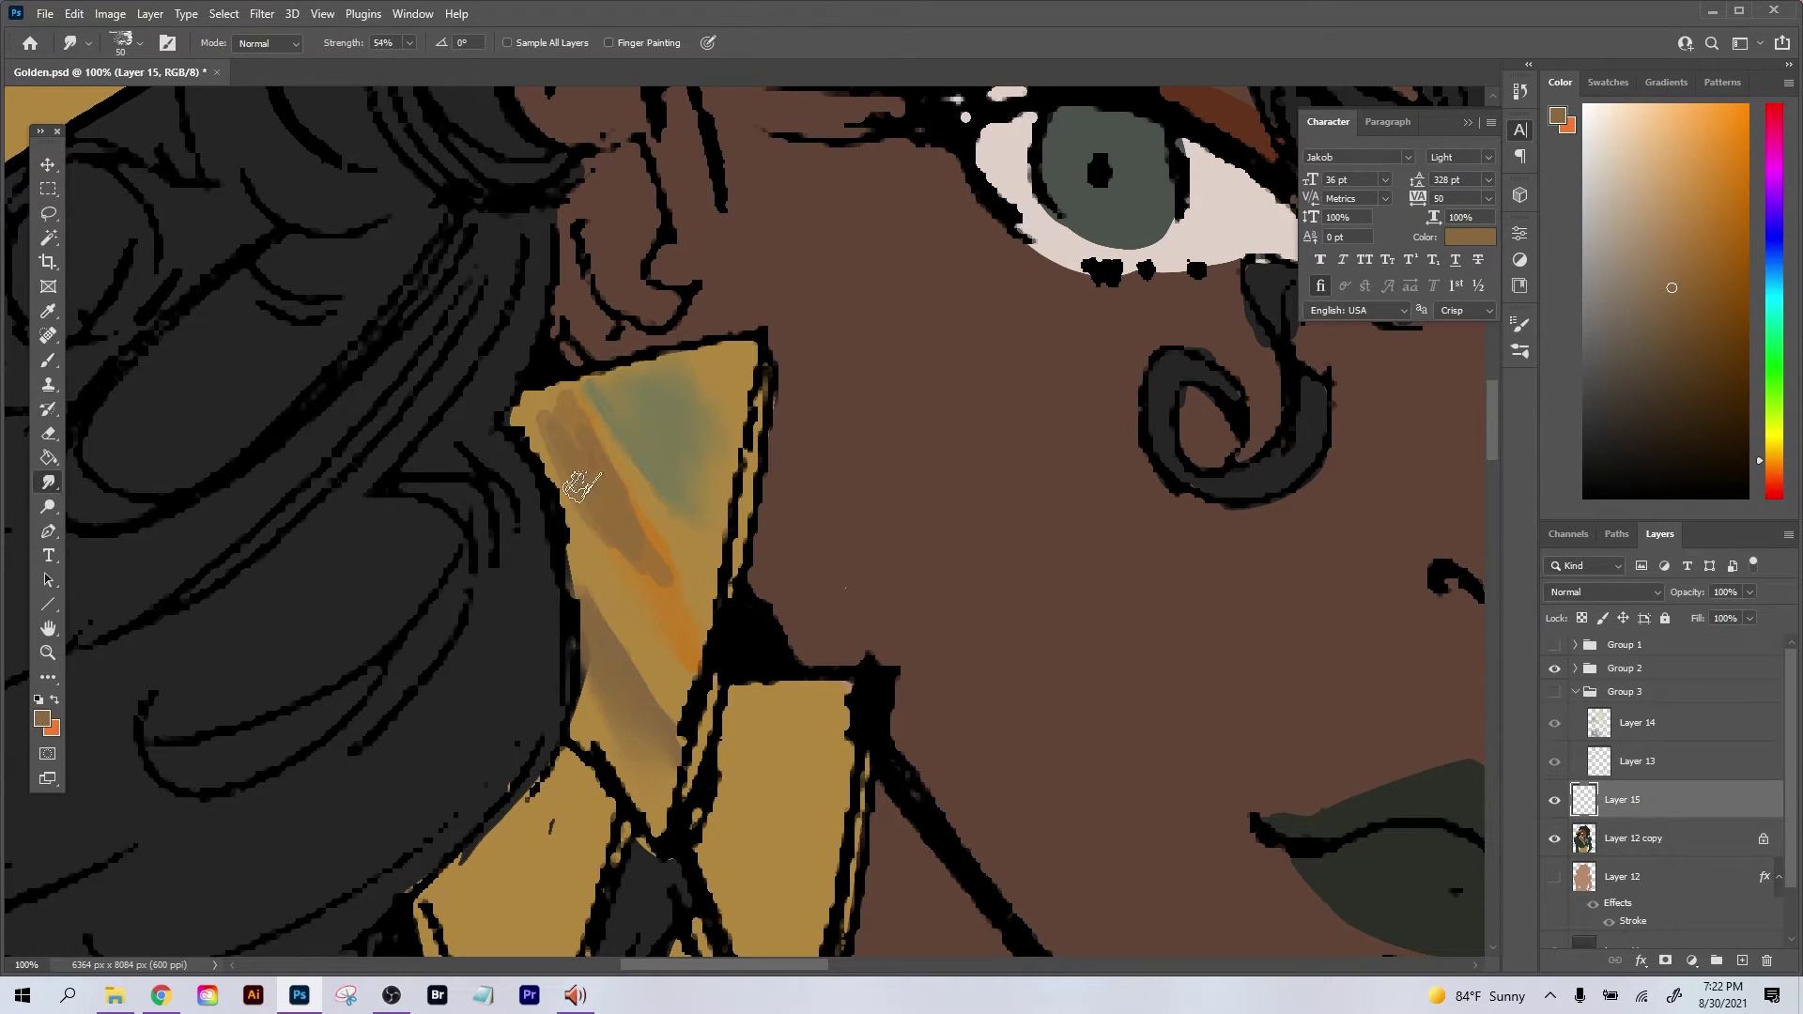
pyautogui.moveTo(568, 463)
pyautogui.mouseDown()
pyautogui.moveTo(540, 427)
pyautogui.moveTo(608, 544)
pyautogui.moveTo(599, 484)
pyautogui.moveTo(646, 557)
pyautogui.moveTo(631, 578)
pyautogui.mouseUp()
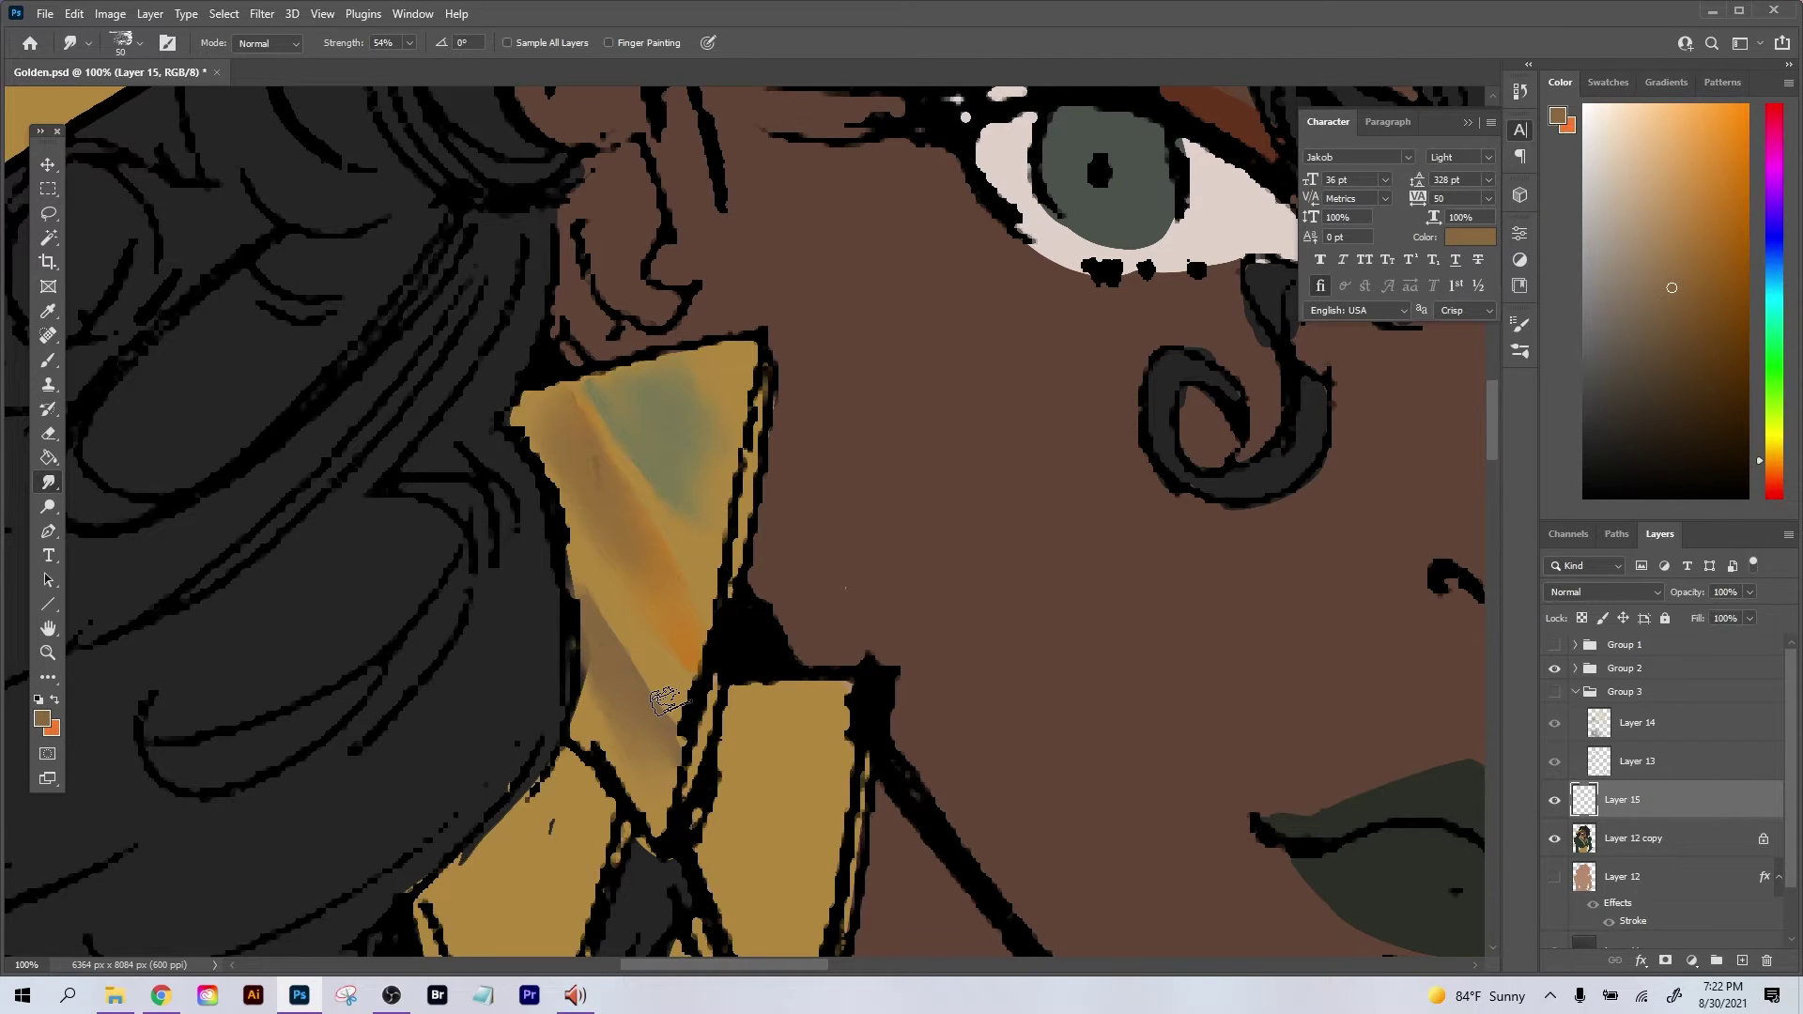
# Lasso the painted colour variations on the uppermost earring triangle and delete them.
pyautogui.press('l')
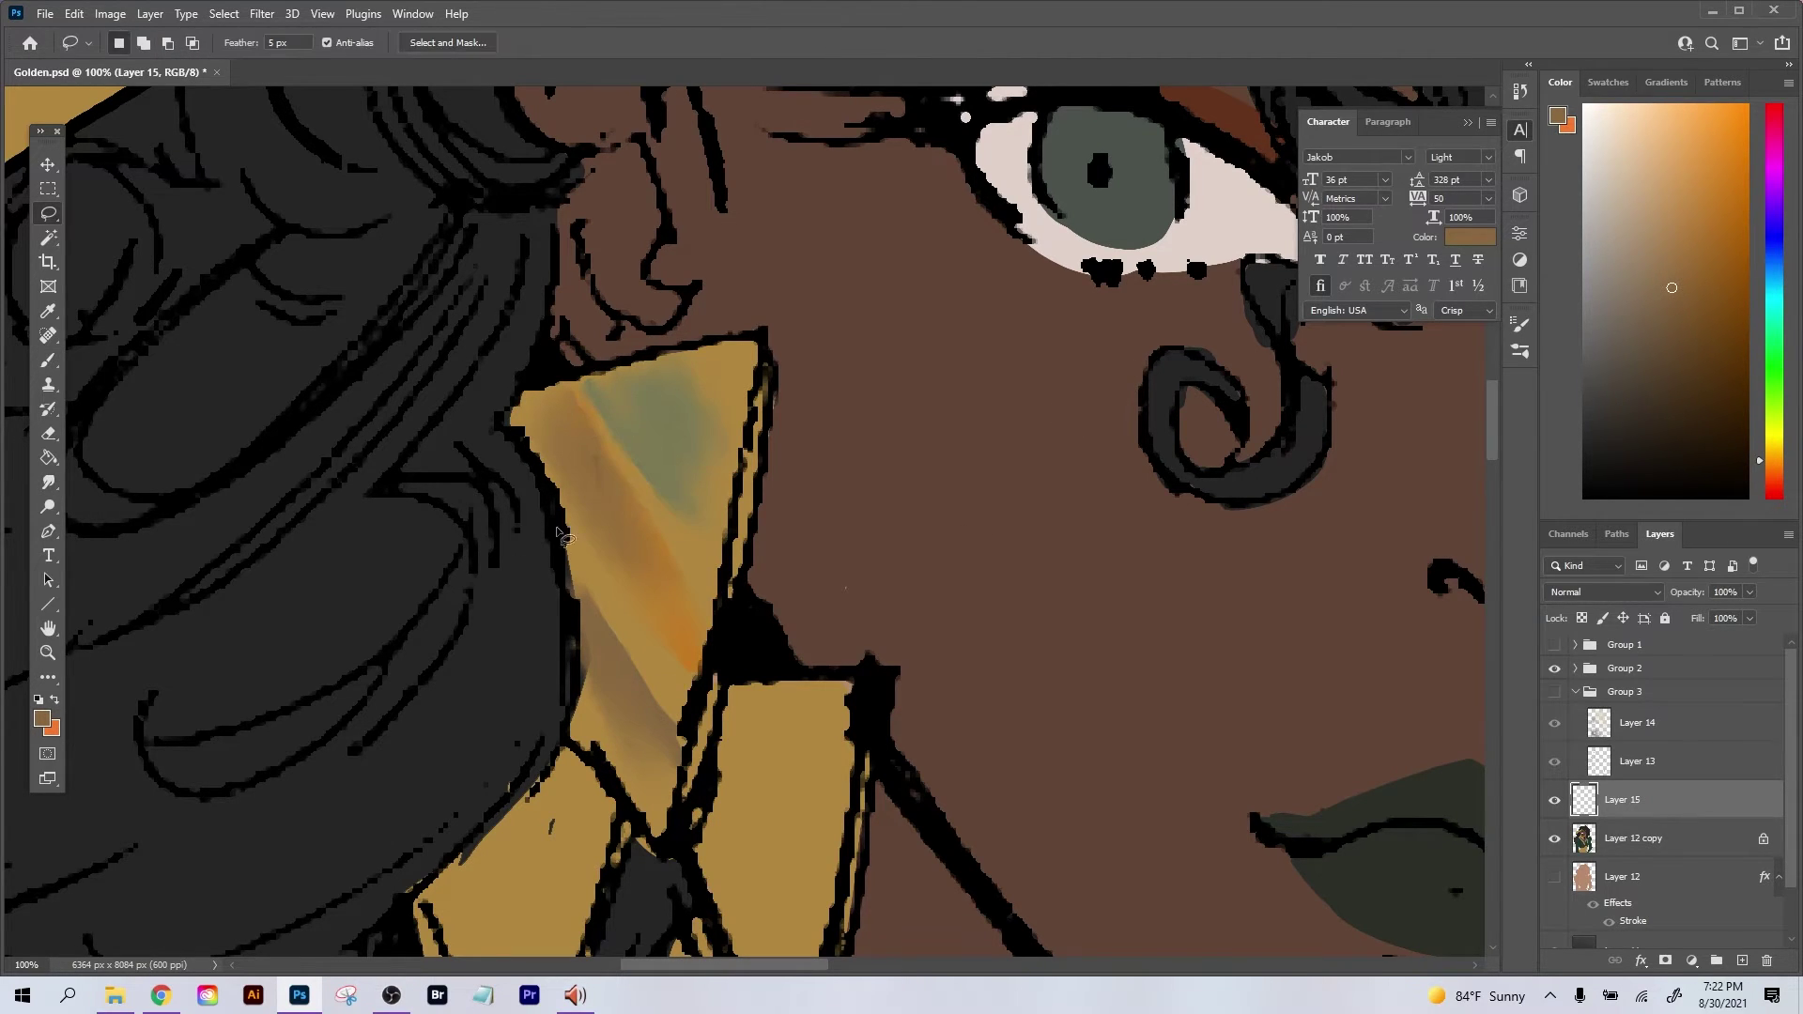
pyautogui.moveTo(465, 542)
pyautogui.mouseDown()
pyautogui.moveTo(440, 859)
pyautogui.moveTo(449, 648)
pyautogui.mouseUp()
pyautogui.press('Delete')
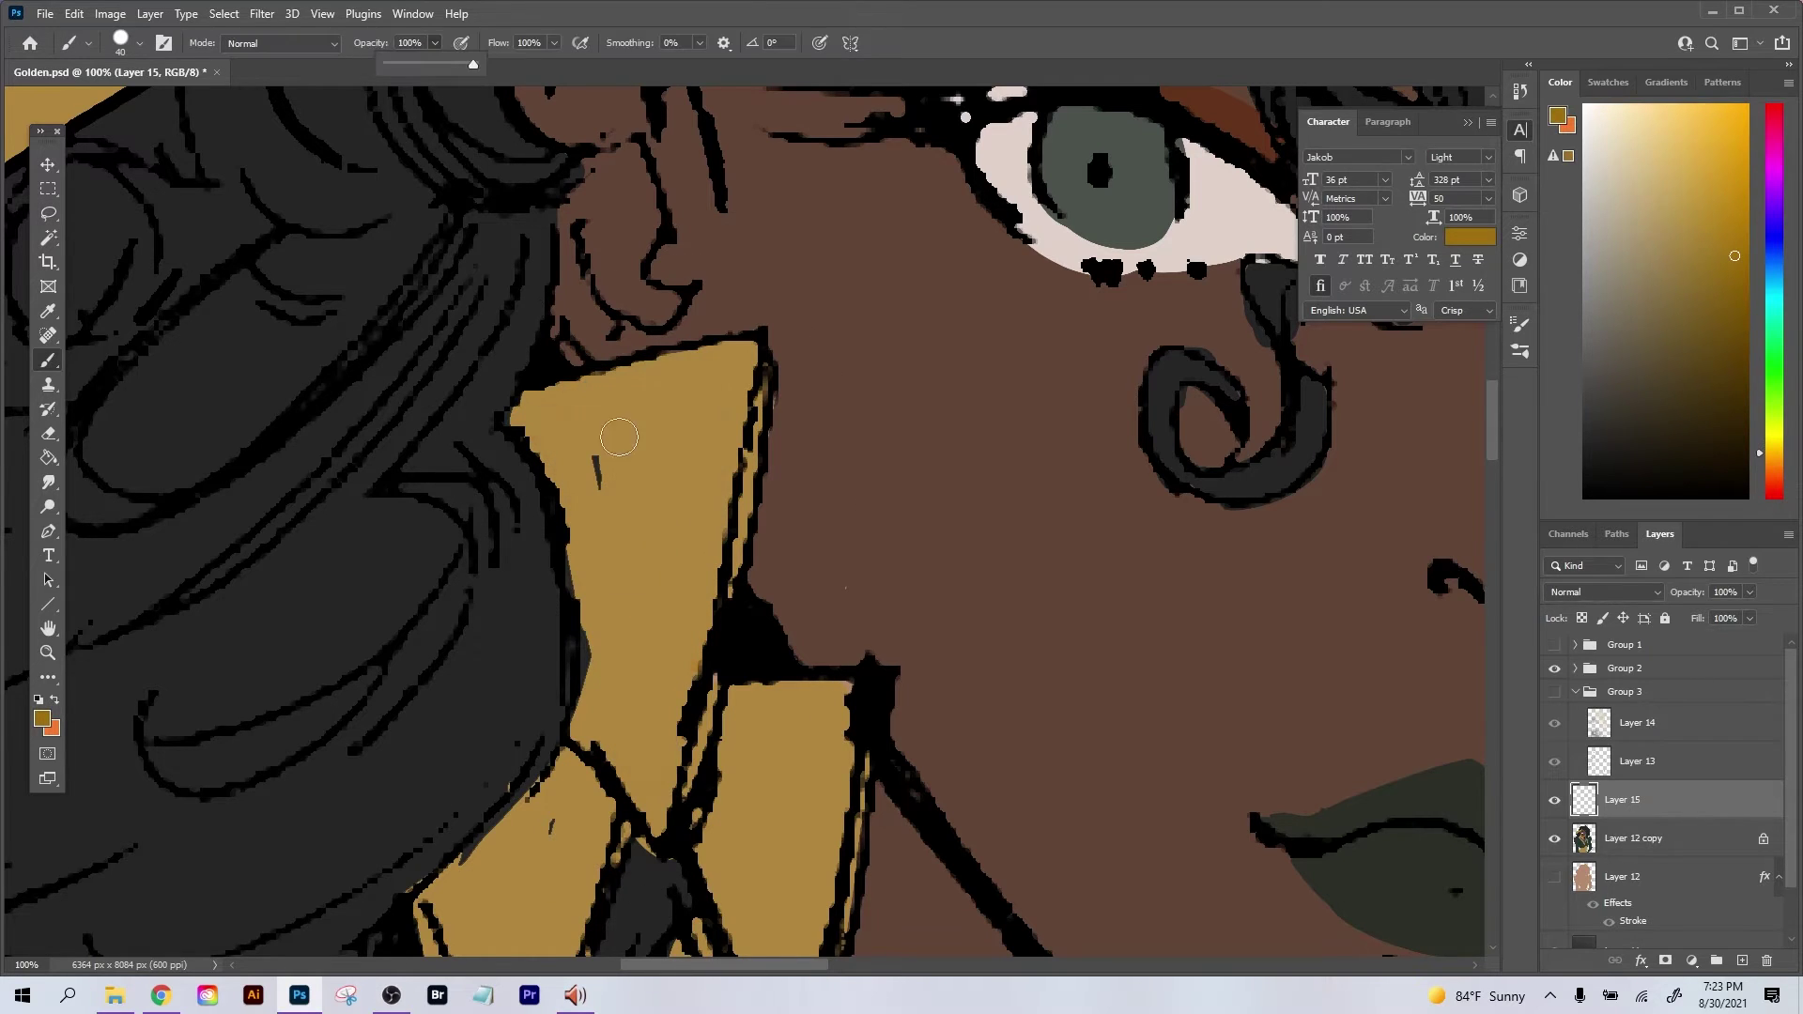
# Brush two dark gold diagonal bands across the uppermost earring triangle and a dark gold stroke along its narrow side edge.
pyautogui.moveTo(568, 546); pyautogui.dragTo(691, 681)
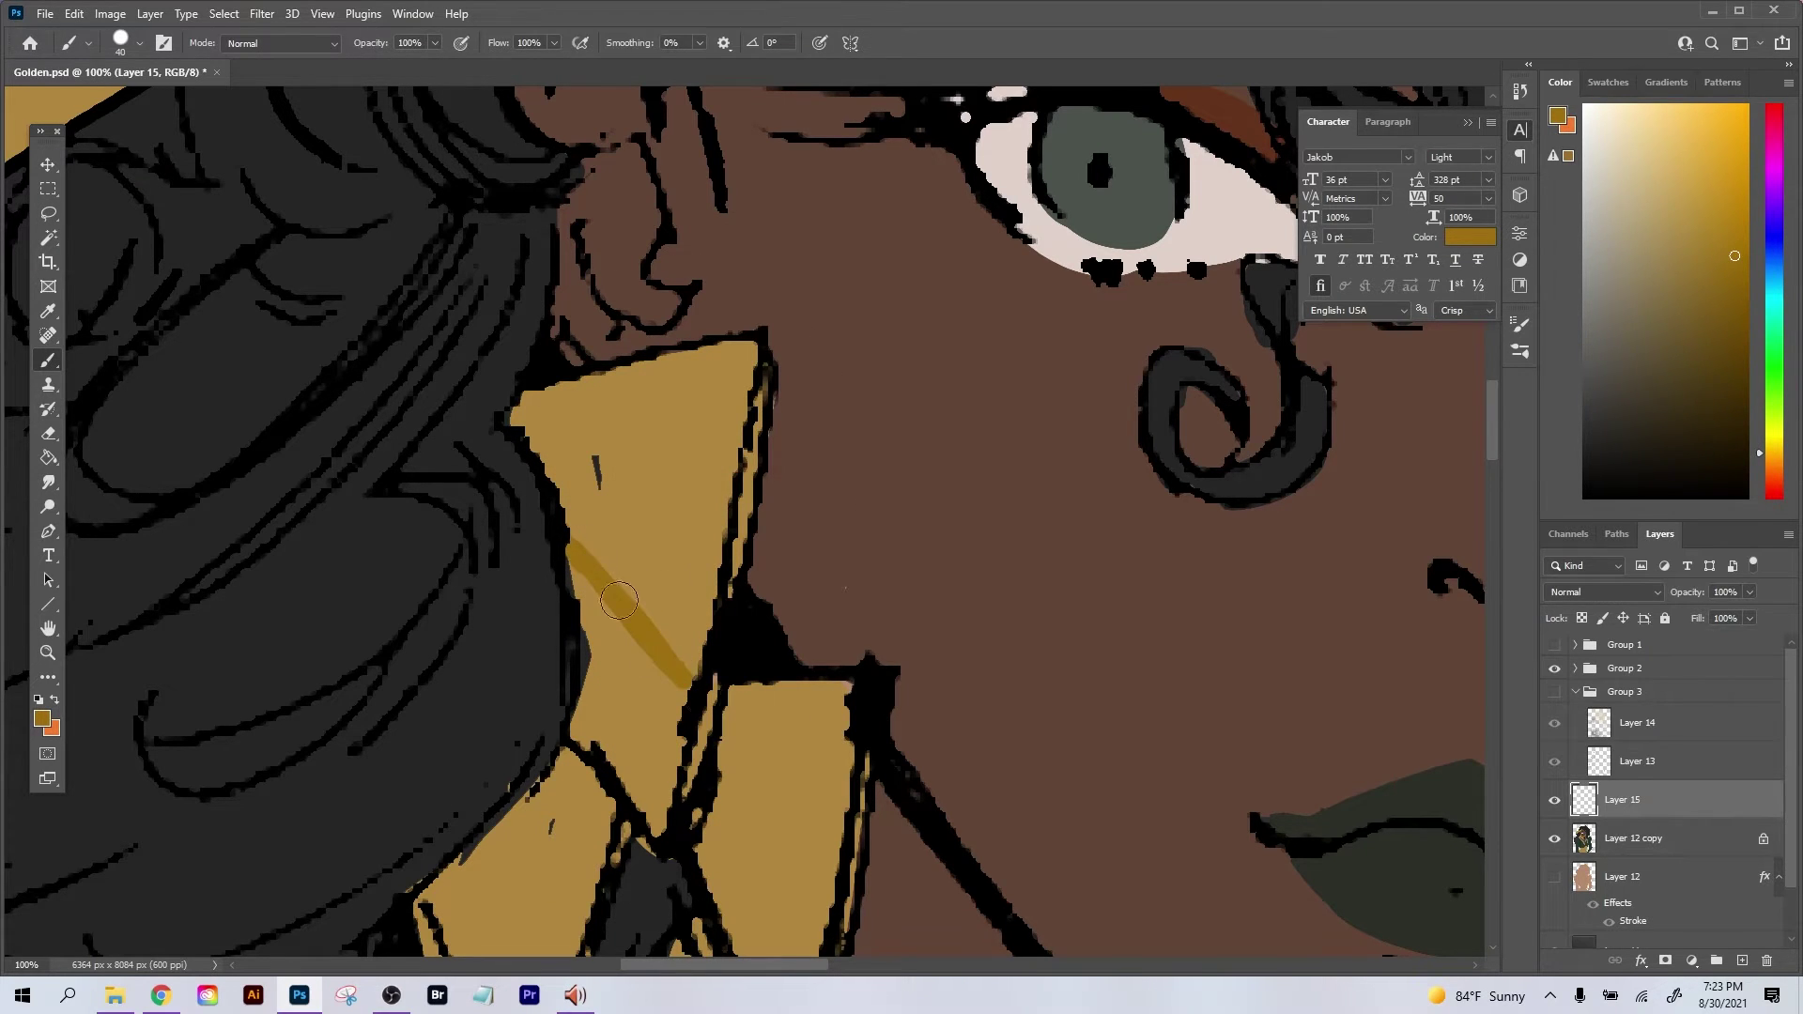
pyautogui.moveTo(759, 368); pyautogui.dragTo(676, 796)
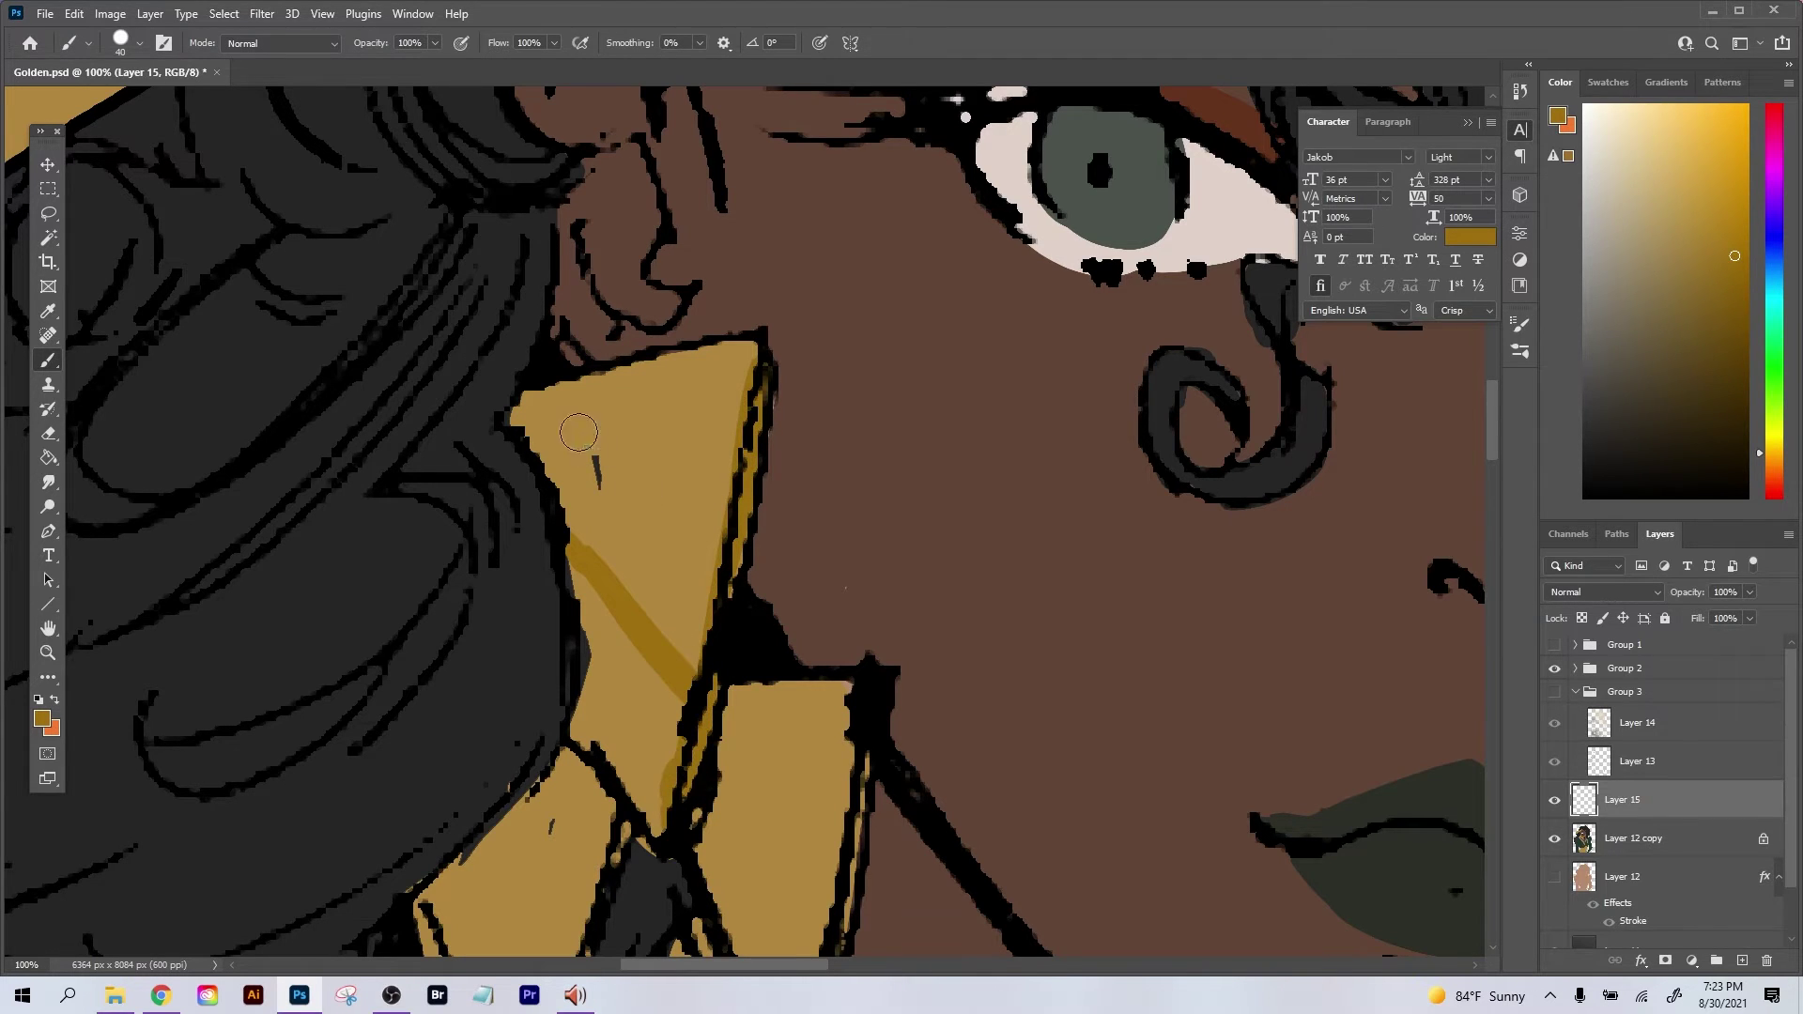
pyautogui.moveTo(545, 405); pyautogui.dragTo(709, 545)
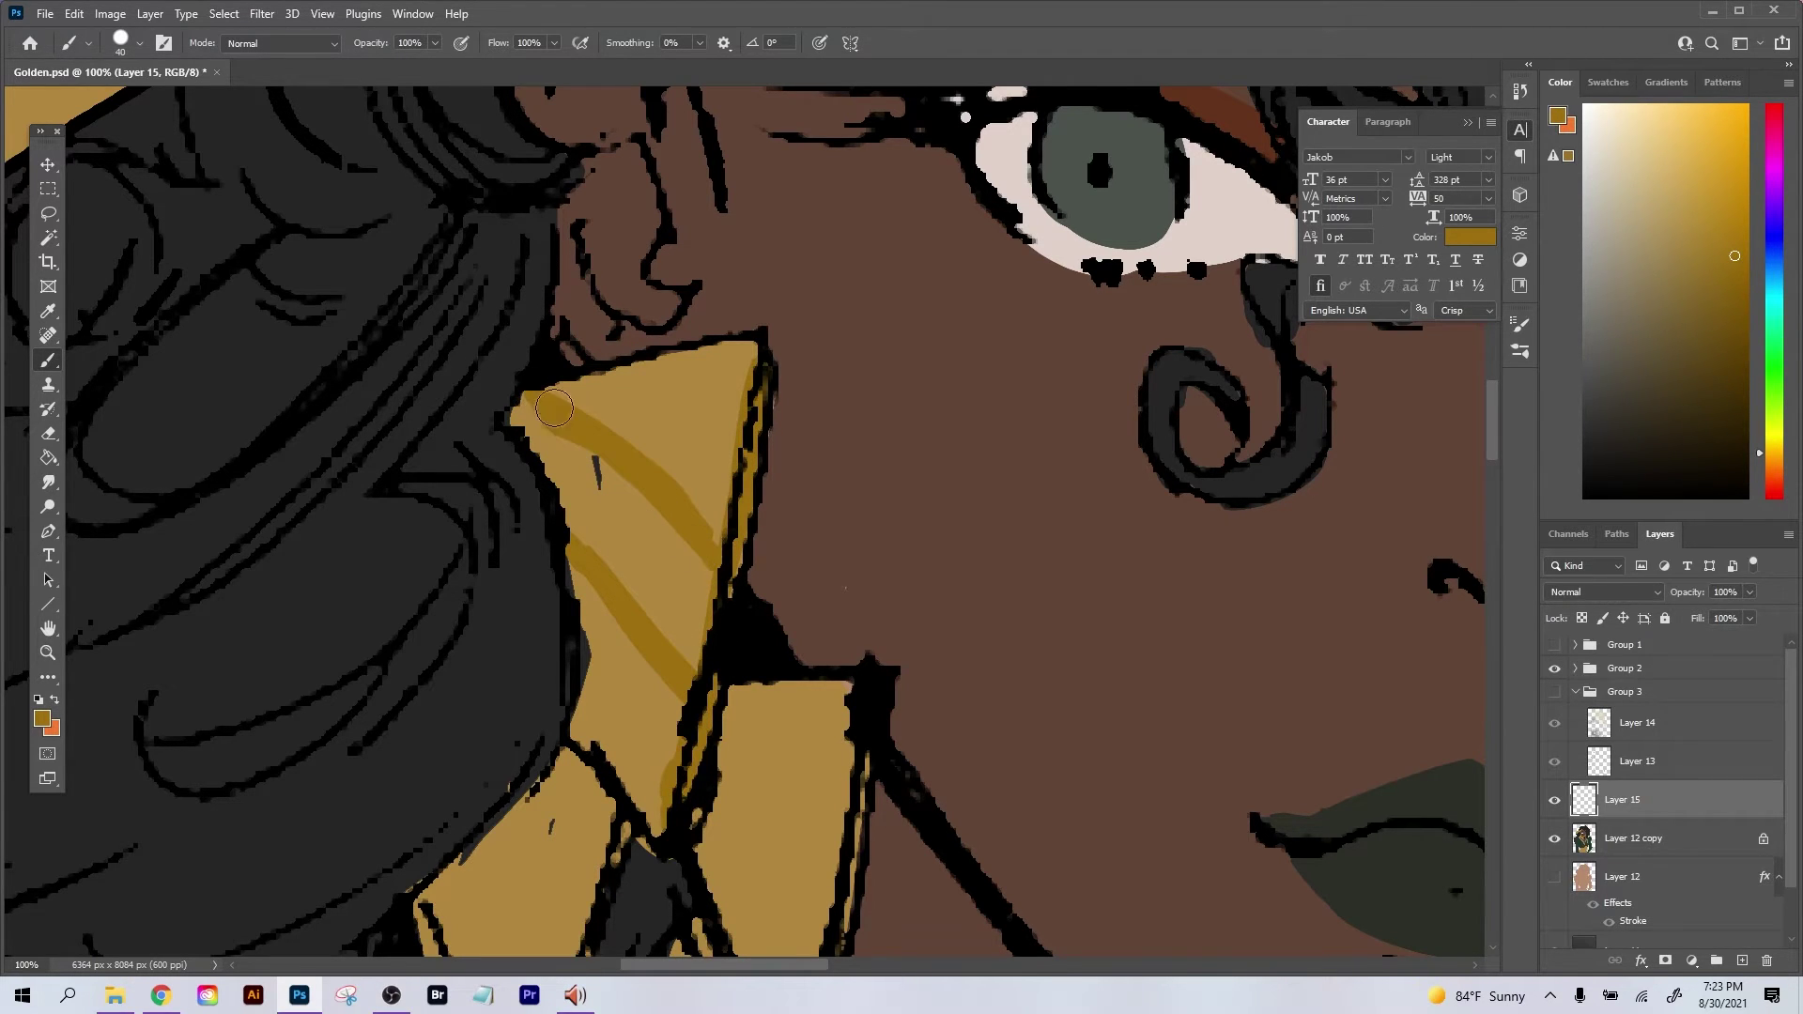
pyautogui.moveTo(554, 408)
pyautogui.mouseDown()
pyautogui.moveTo(719, 563)
pyautogui.moveTo(537, 394)
pyautogui.moveTo(710, 552)
pyautogui.moveTo(537, 404)
pyautogui.moveTo(692, 548)
pyautogui.mouseUp()
pyautogui.moveTo(527, 399); pyautogui.dragTo(707, 562)
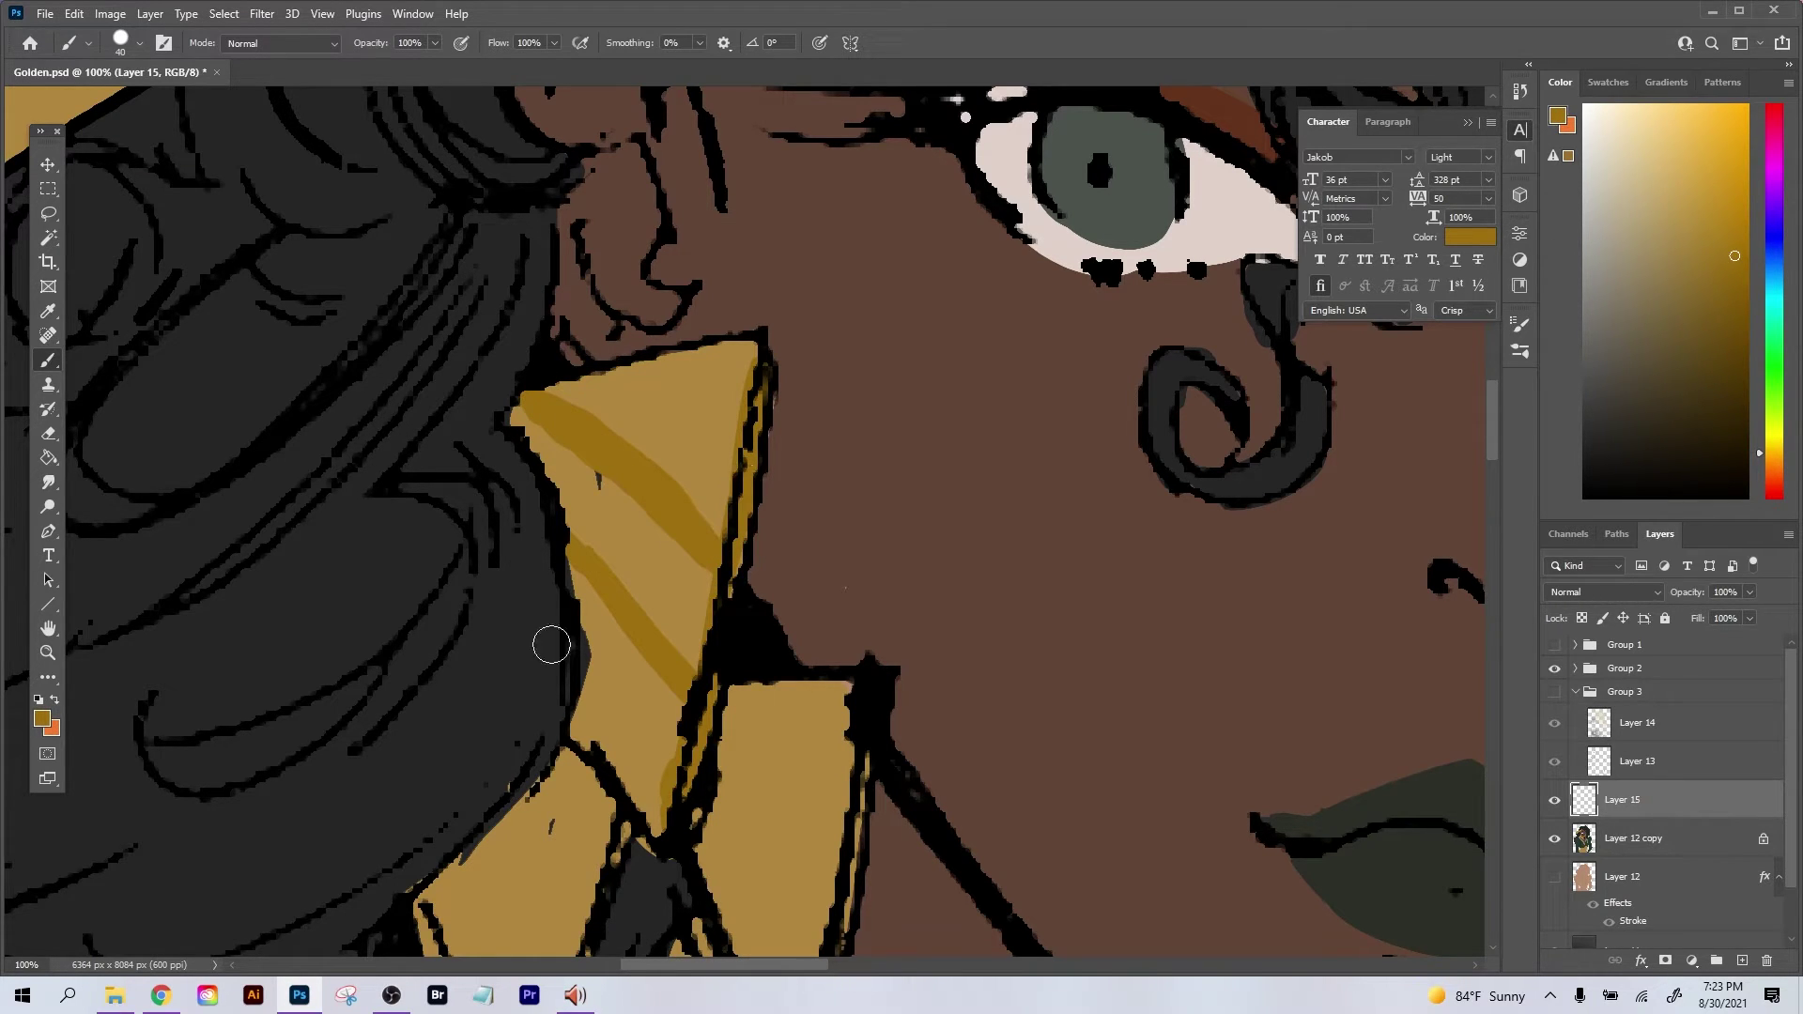
# Make a straight-edged lasso selection of the triangle's upper part, bounded below by the upper diagonal band.
pyautogui.press('l')
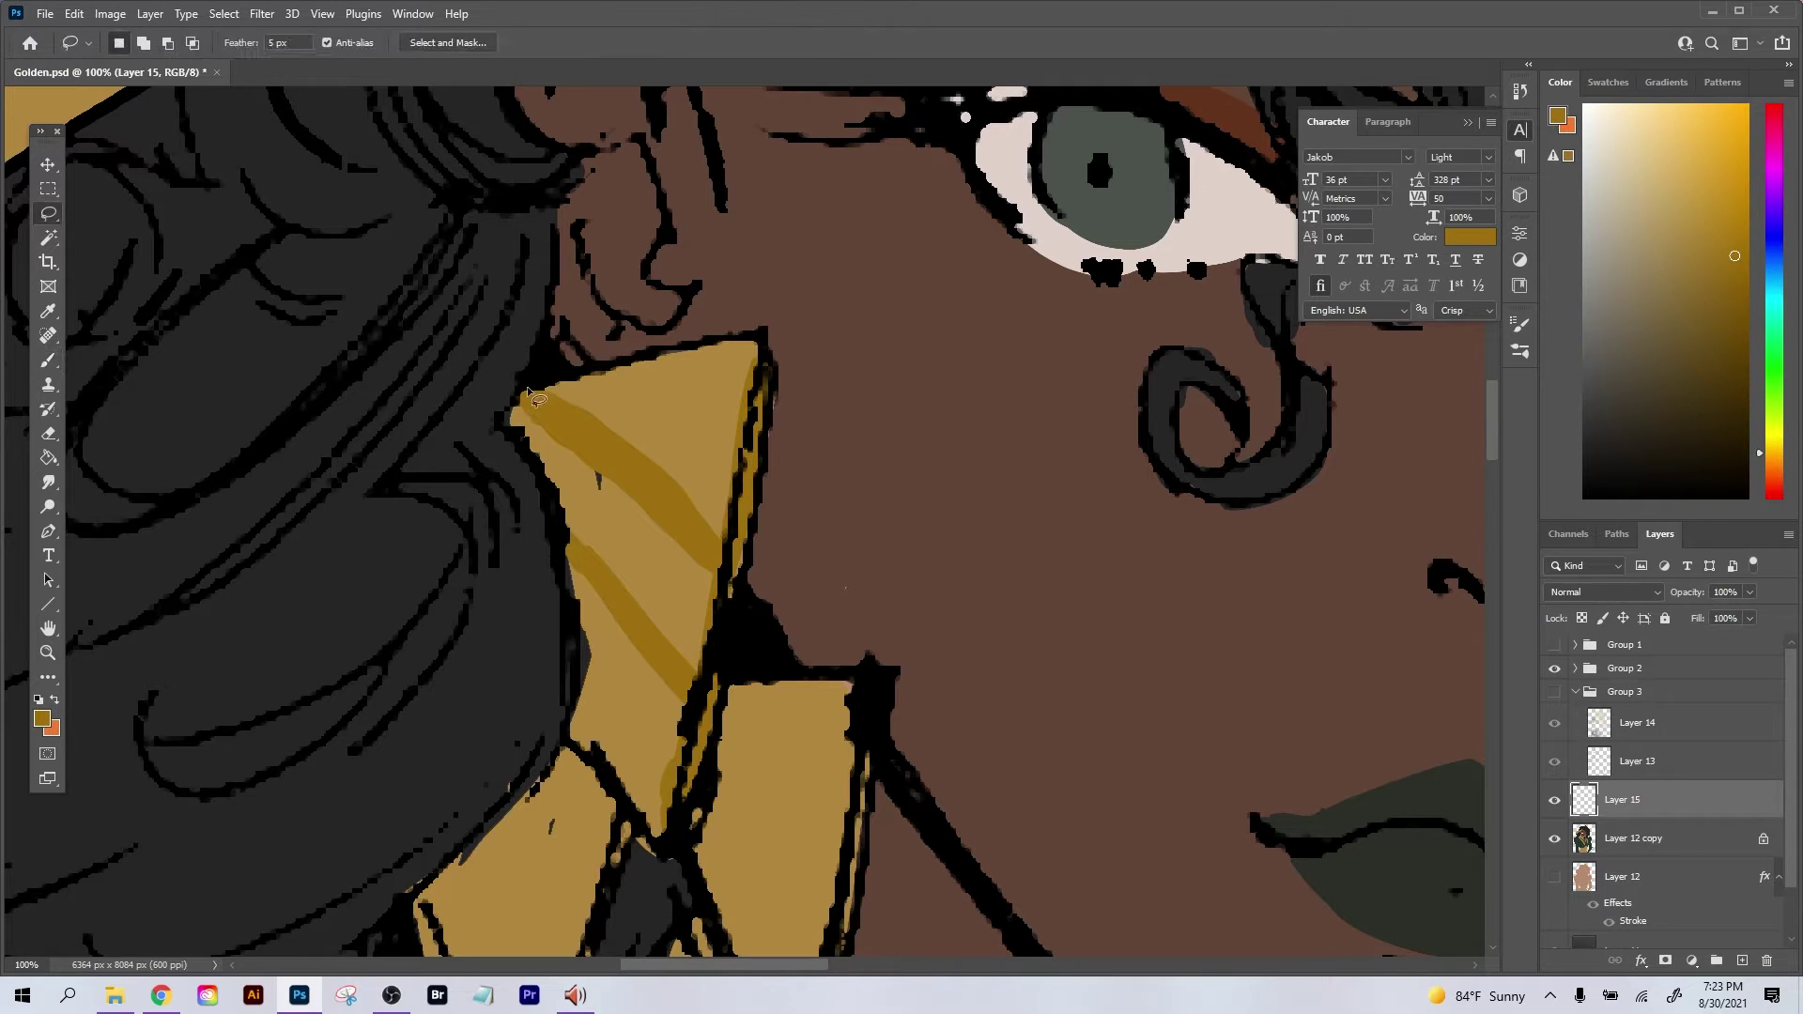
pyautogui.keyDown('alt'); pyautogui.click(527, 389); pyautogui.keyUp('alt')
pyautogui.keyDown('alt'); pyautogui.click(760, 333); pyautogui.keyUp('alt')
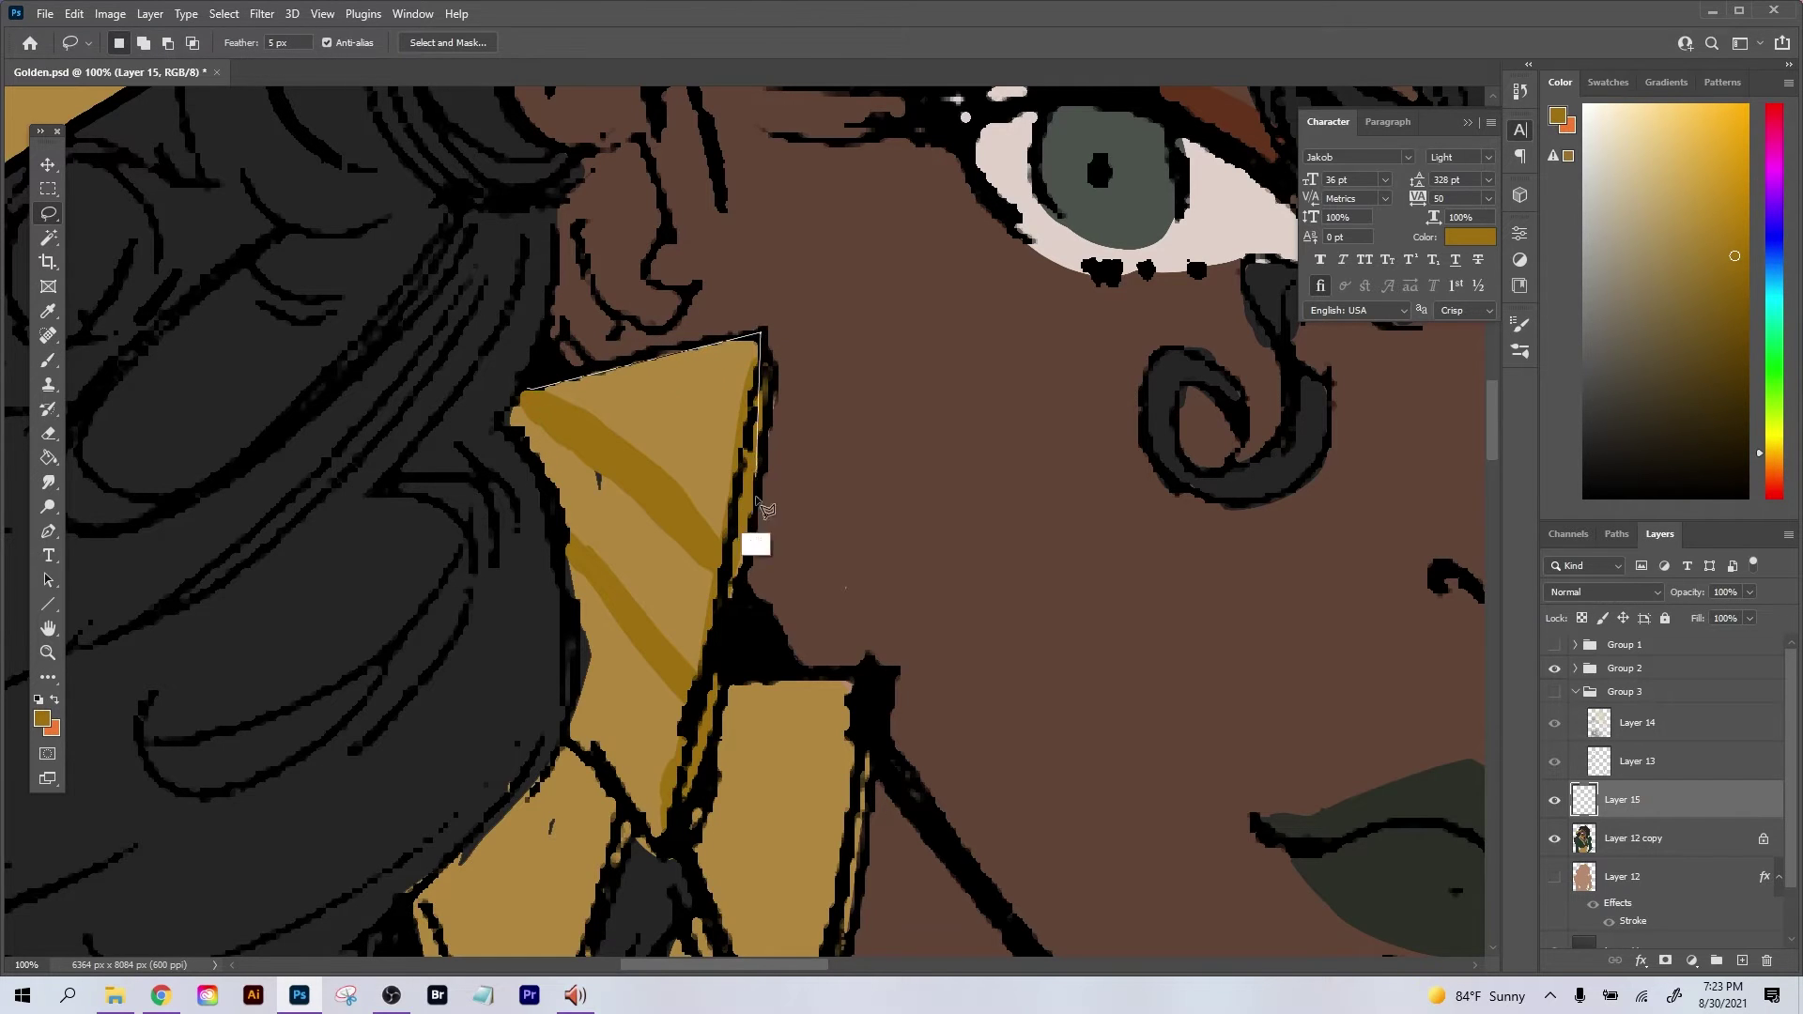
pyautogui.keyDown('alt'); pyautogui.click(723, 551); pyautogui.keyUp('alt')
# With the Gradient tool, fade the dark gold from the diagonal band into the selected upper area, and deselect.
pyautogui.press('g')
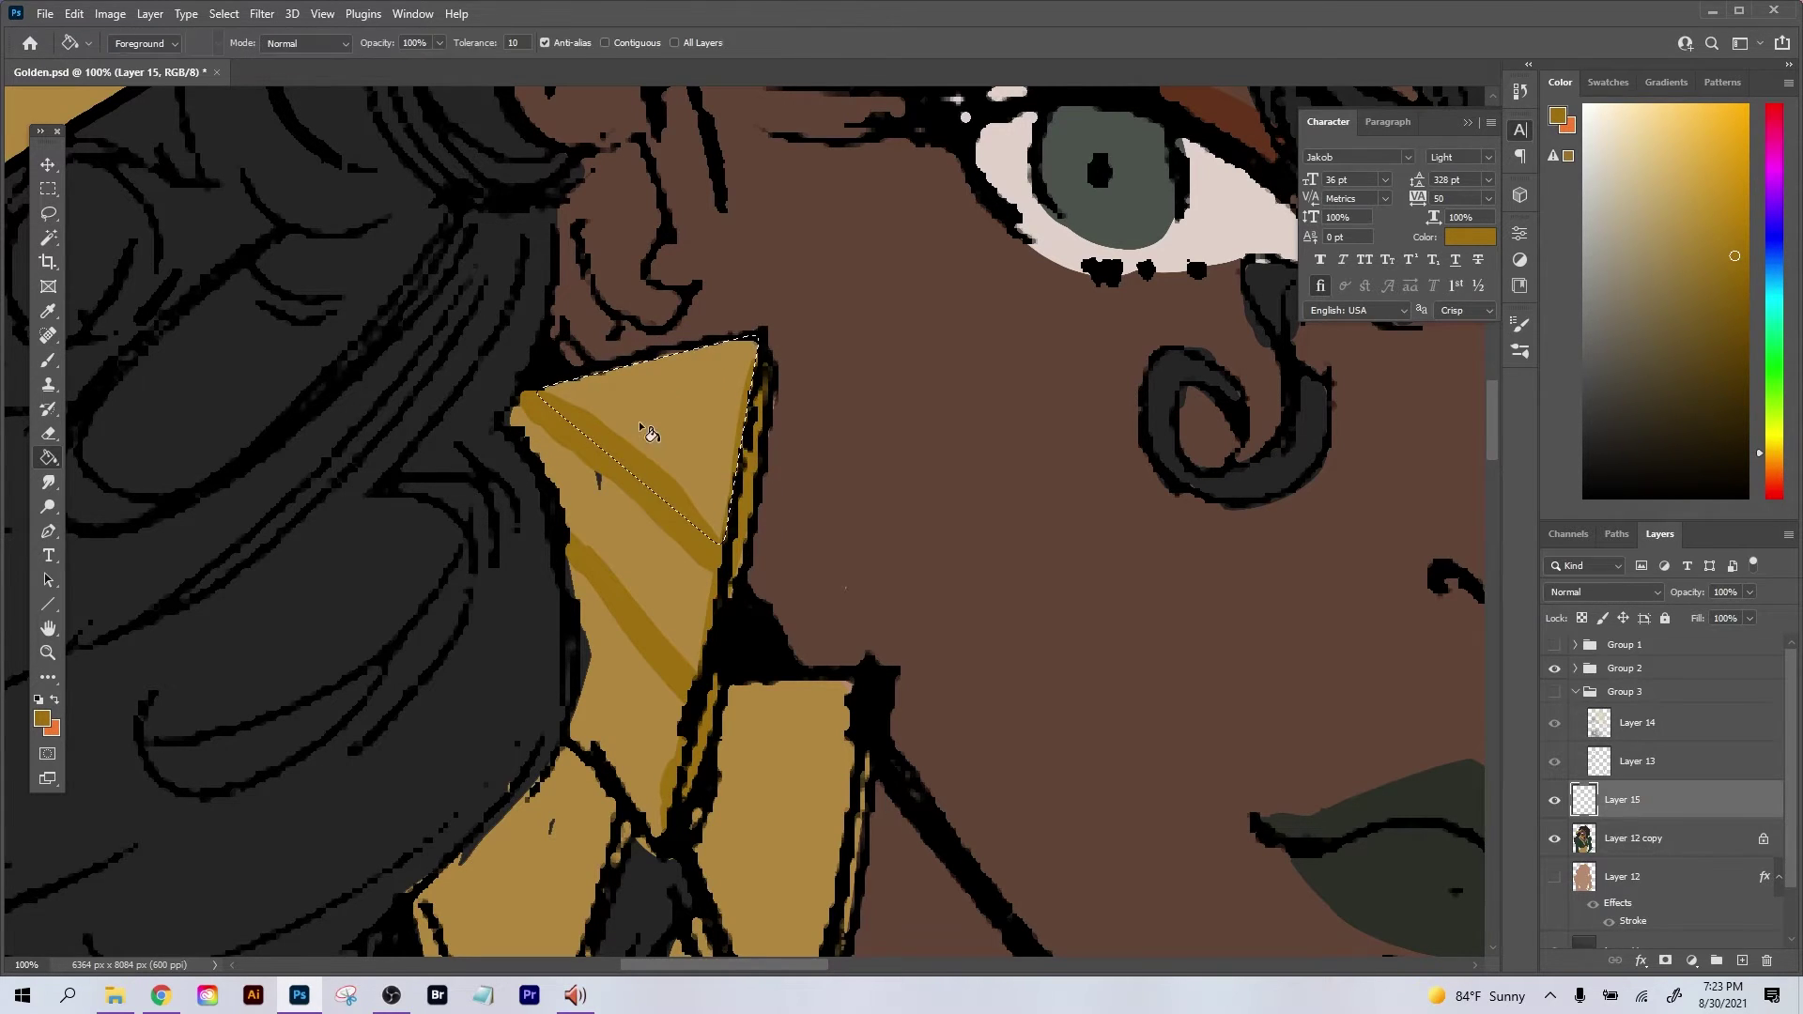
pyautogui.rightClick(48, 470)
pyautogui.click(112, 457)
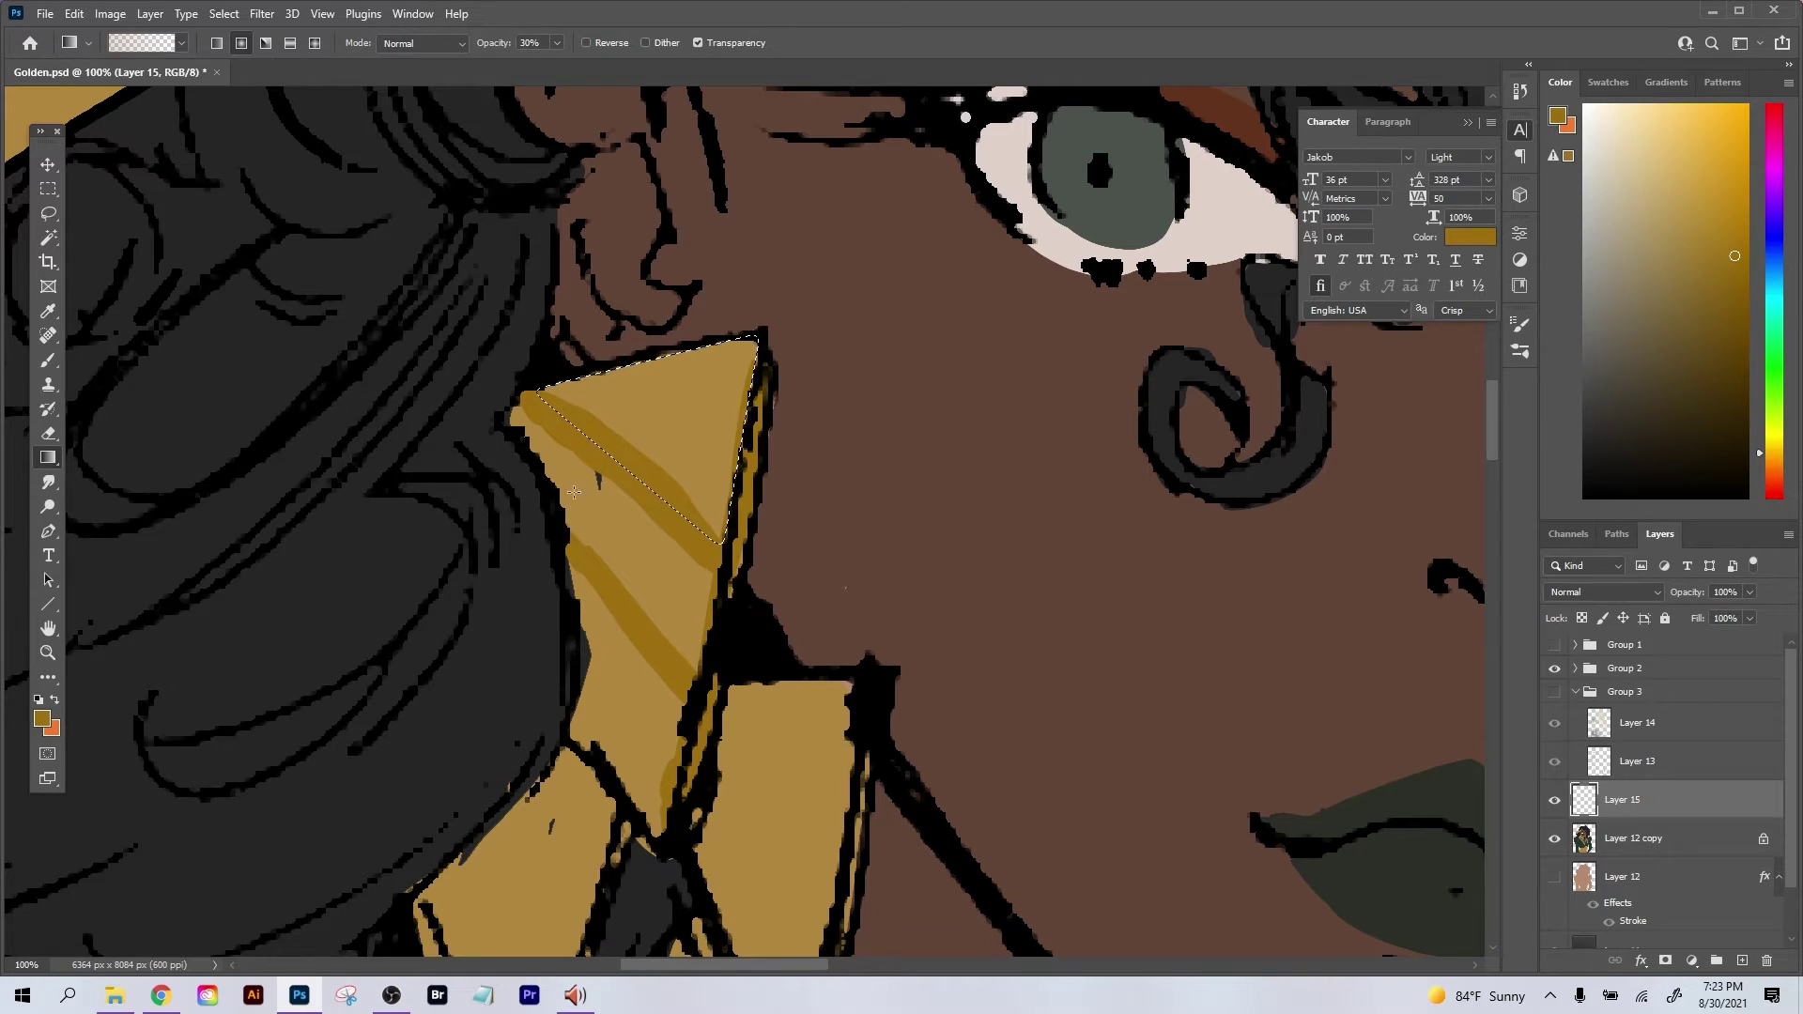
pyautogui.click(558, 44)
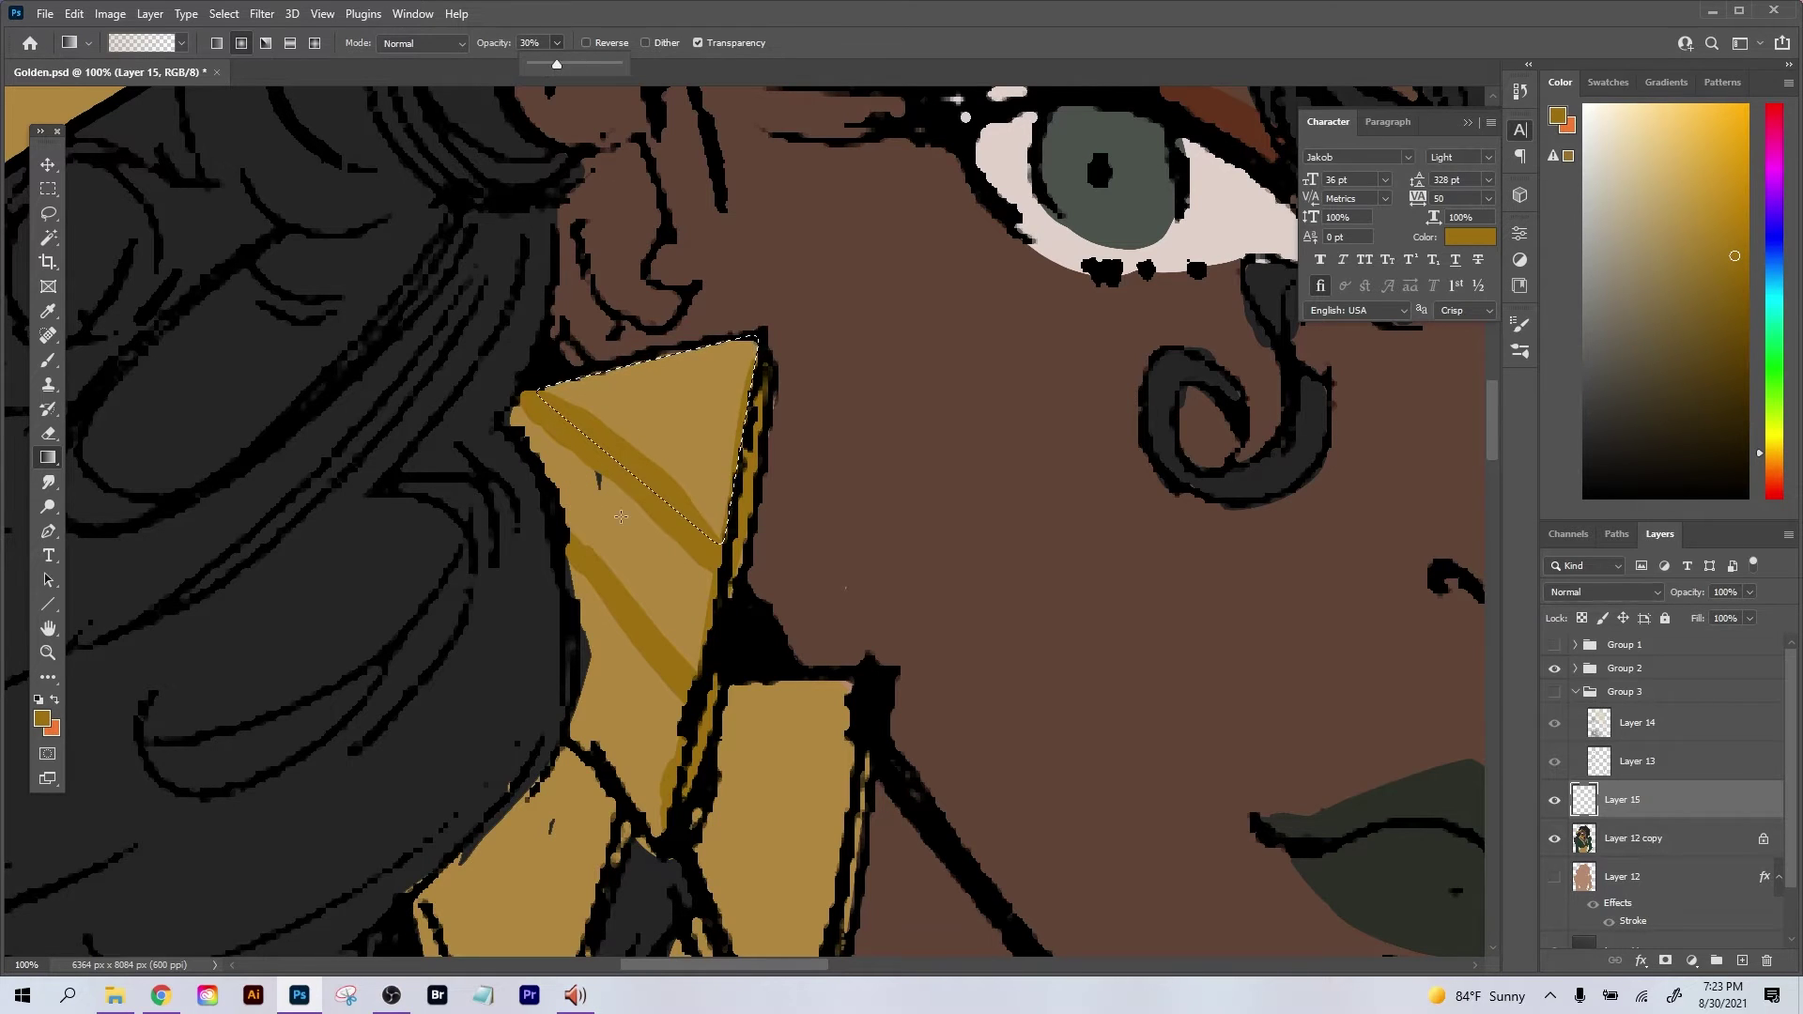
pyautogui.click(620, 516)
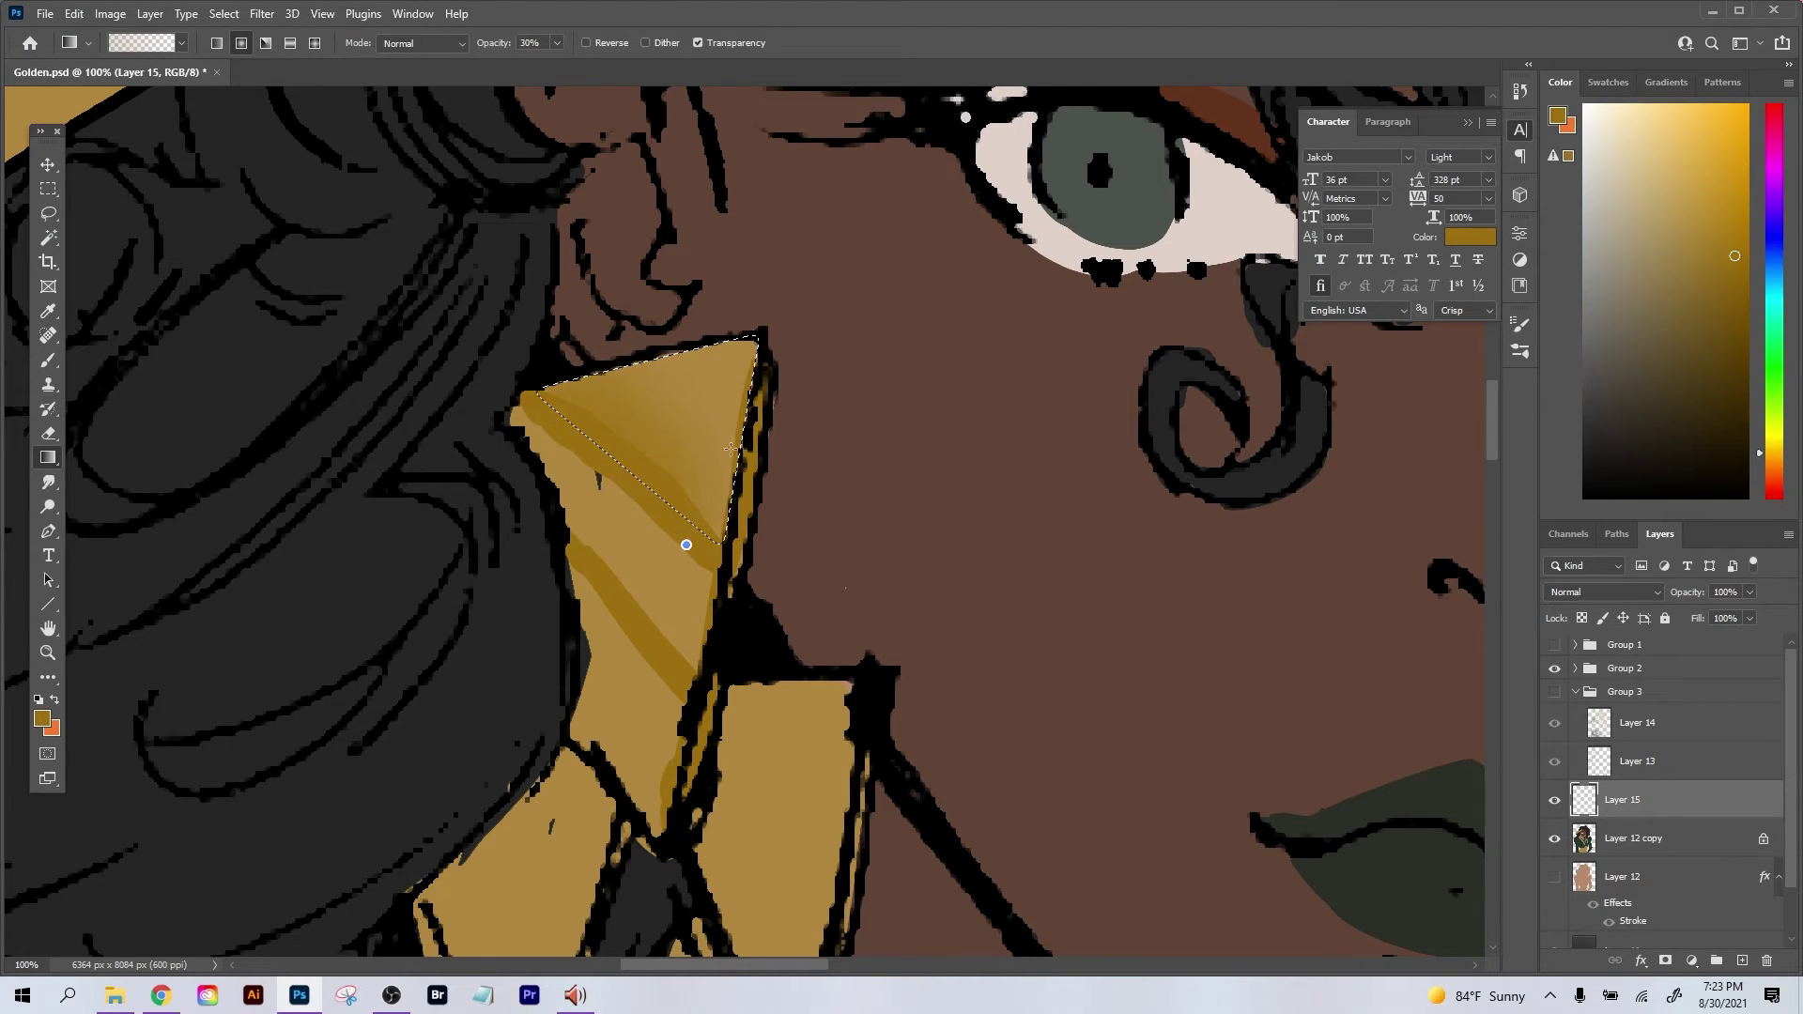
pyautogui.moveTo(711, 548); pyautogui.dragTo(590, 452)
pyautogui.hotkey('ctrl', 'd')
# With the Smudge tool at 25 px, soften the upper edge of the upper diagonal band into the gradient.
pyautogui.hotkey('ctrl', '+')
pyautogui.hotkey('ctrl', '+')
pyautogui.moveTo(767, 535); pyautogui.dragTo(886, 742)
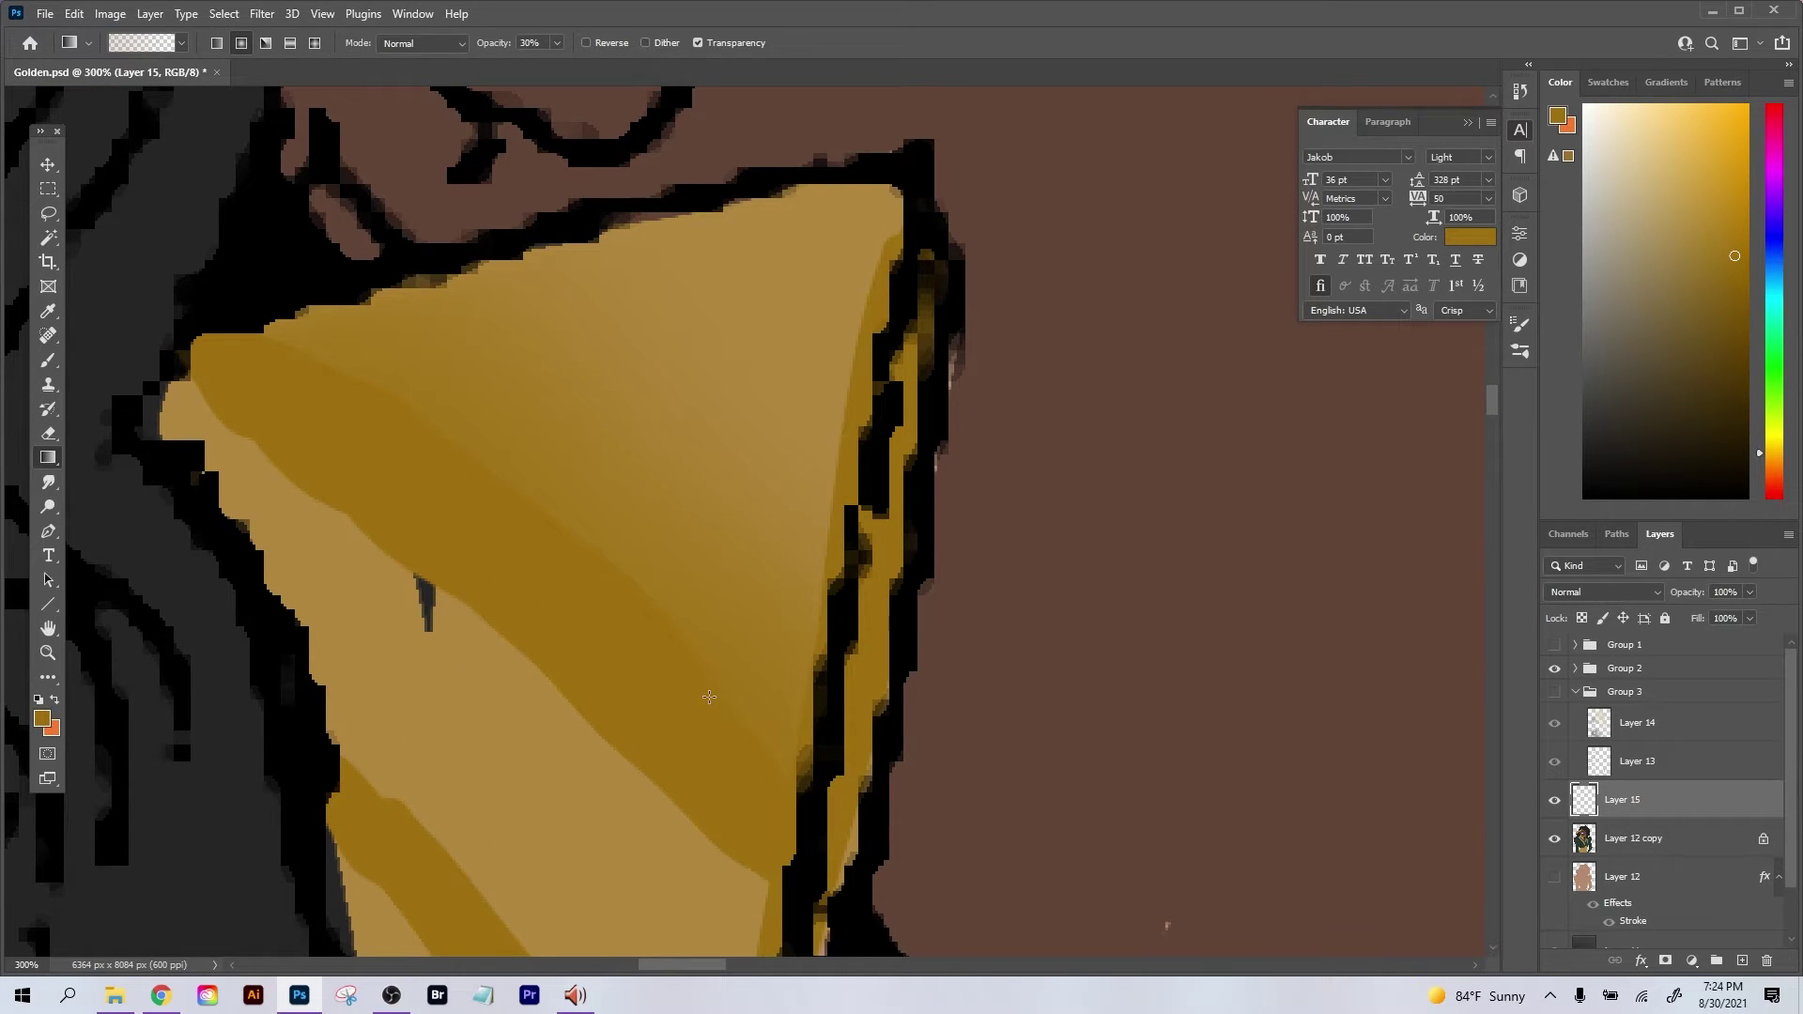
pyautogui.click(56, 485)
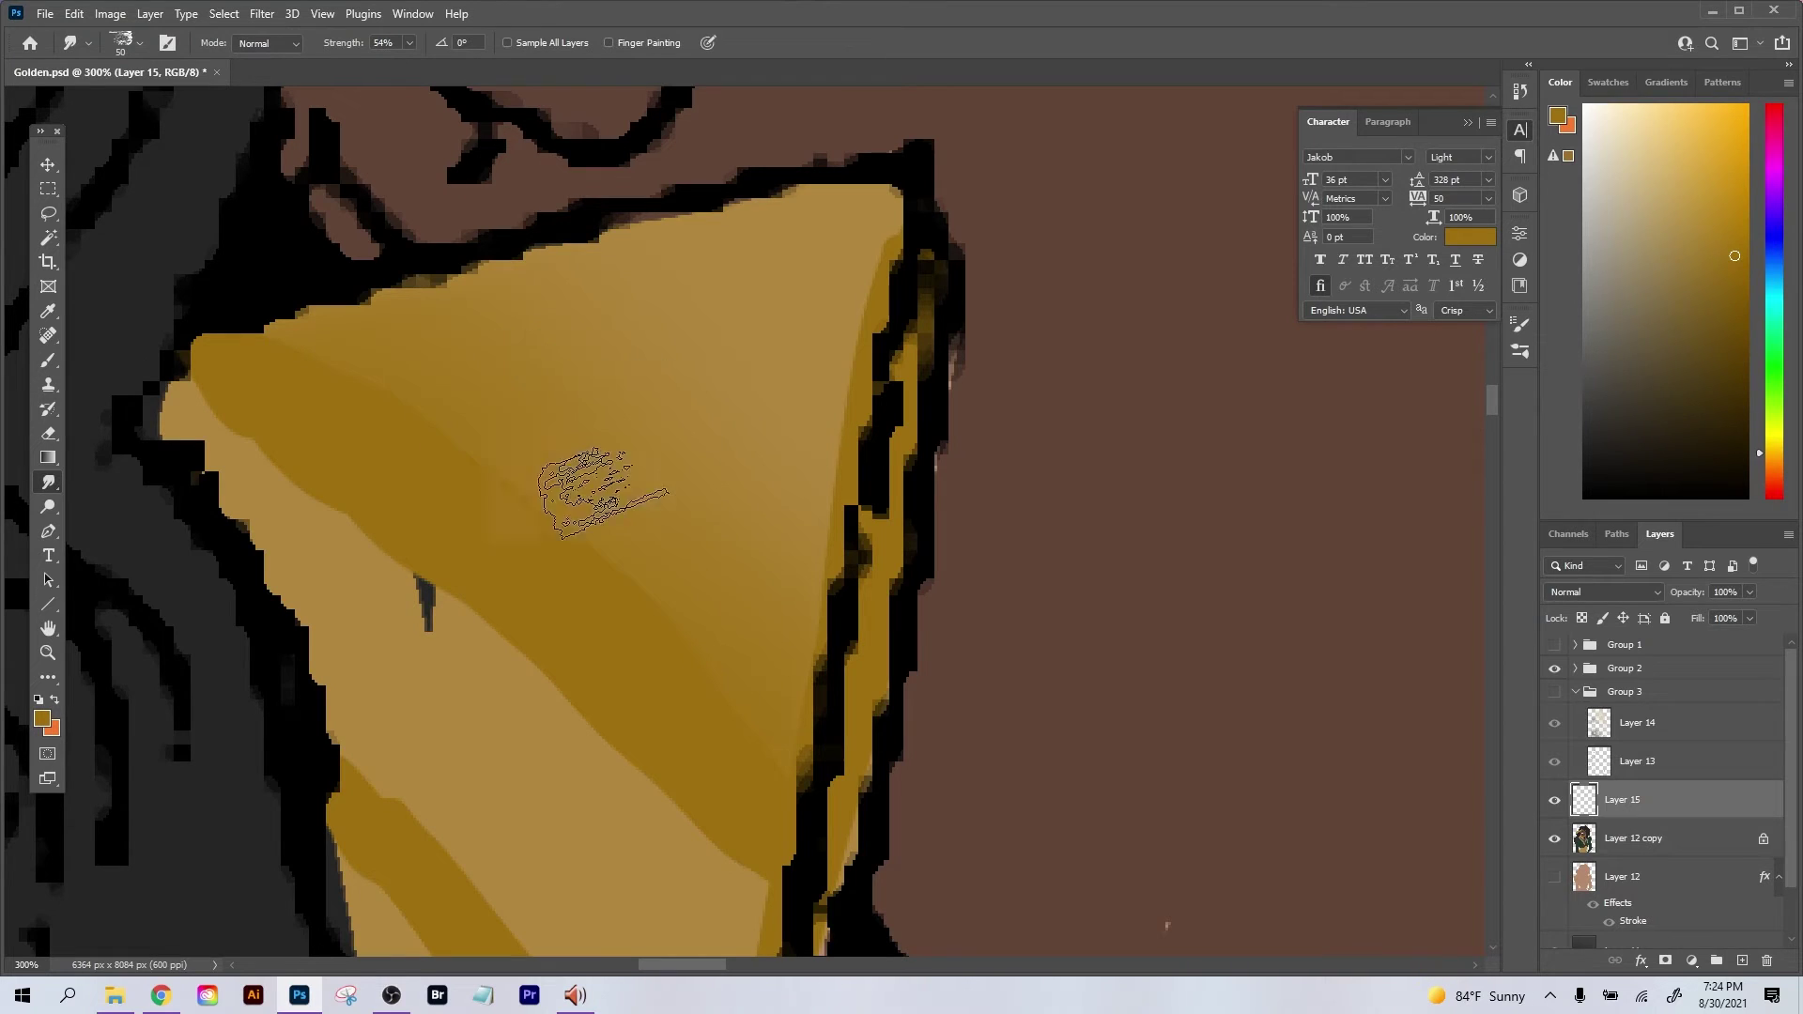
pyautogui.press('[')
pyautogui.press('[')
pyautogui.press('[')
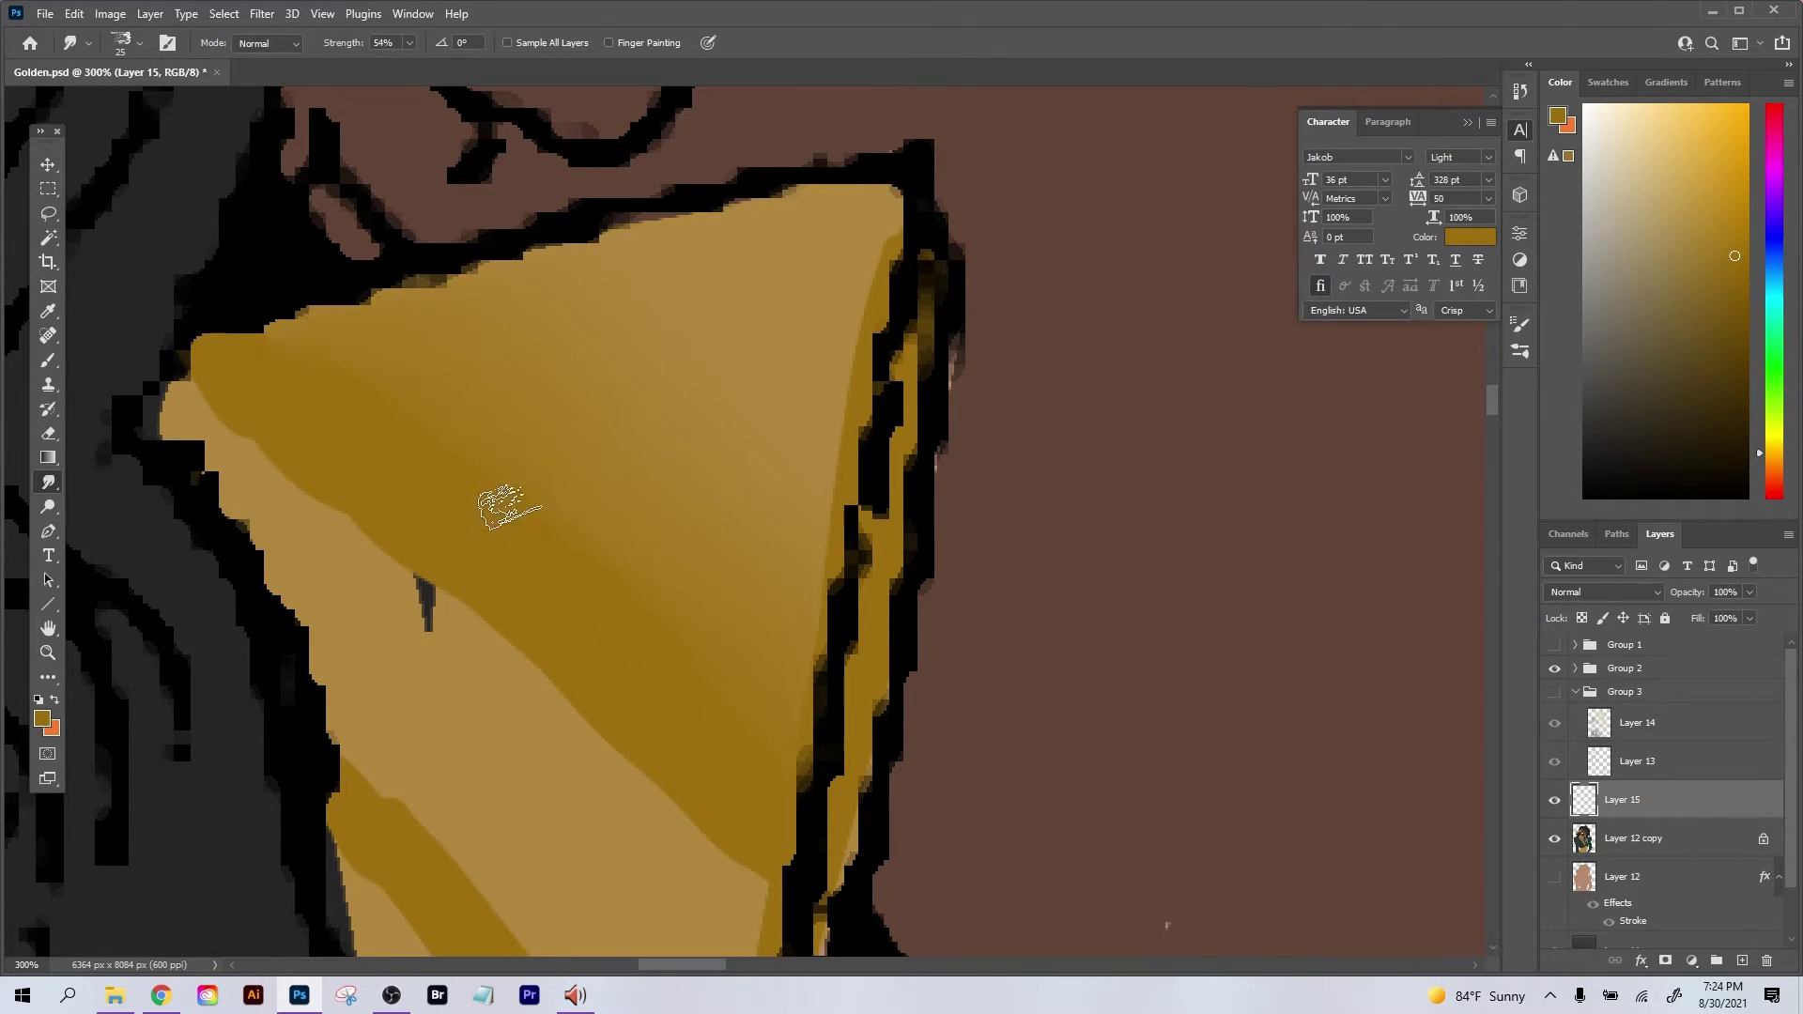
pyautogui.hotkey('ctrl', '-')
pyautogui.hotkey('ctrl', '-')
pyautogui.hotkey('ctrl', '-')
pyautogui.hotkey('ctrl', '-')
pyautogui.hotkey('ctrl', '-')
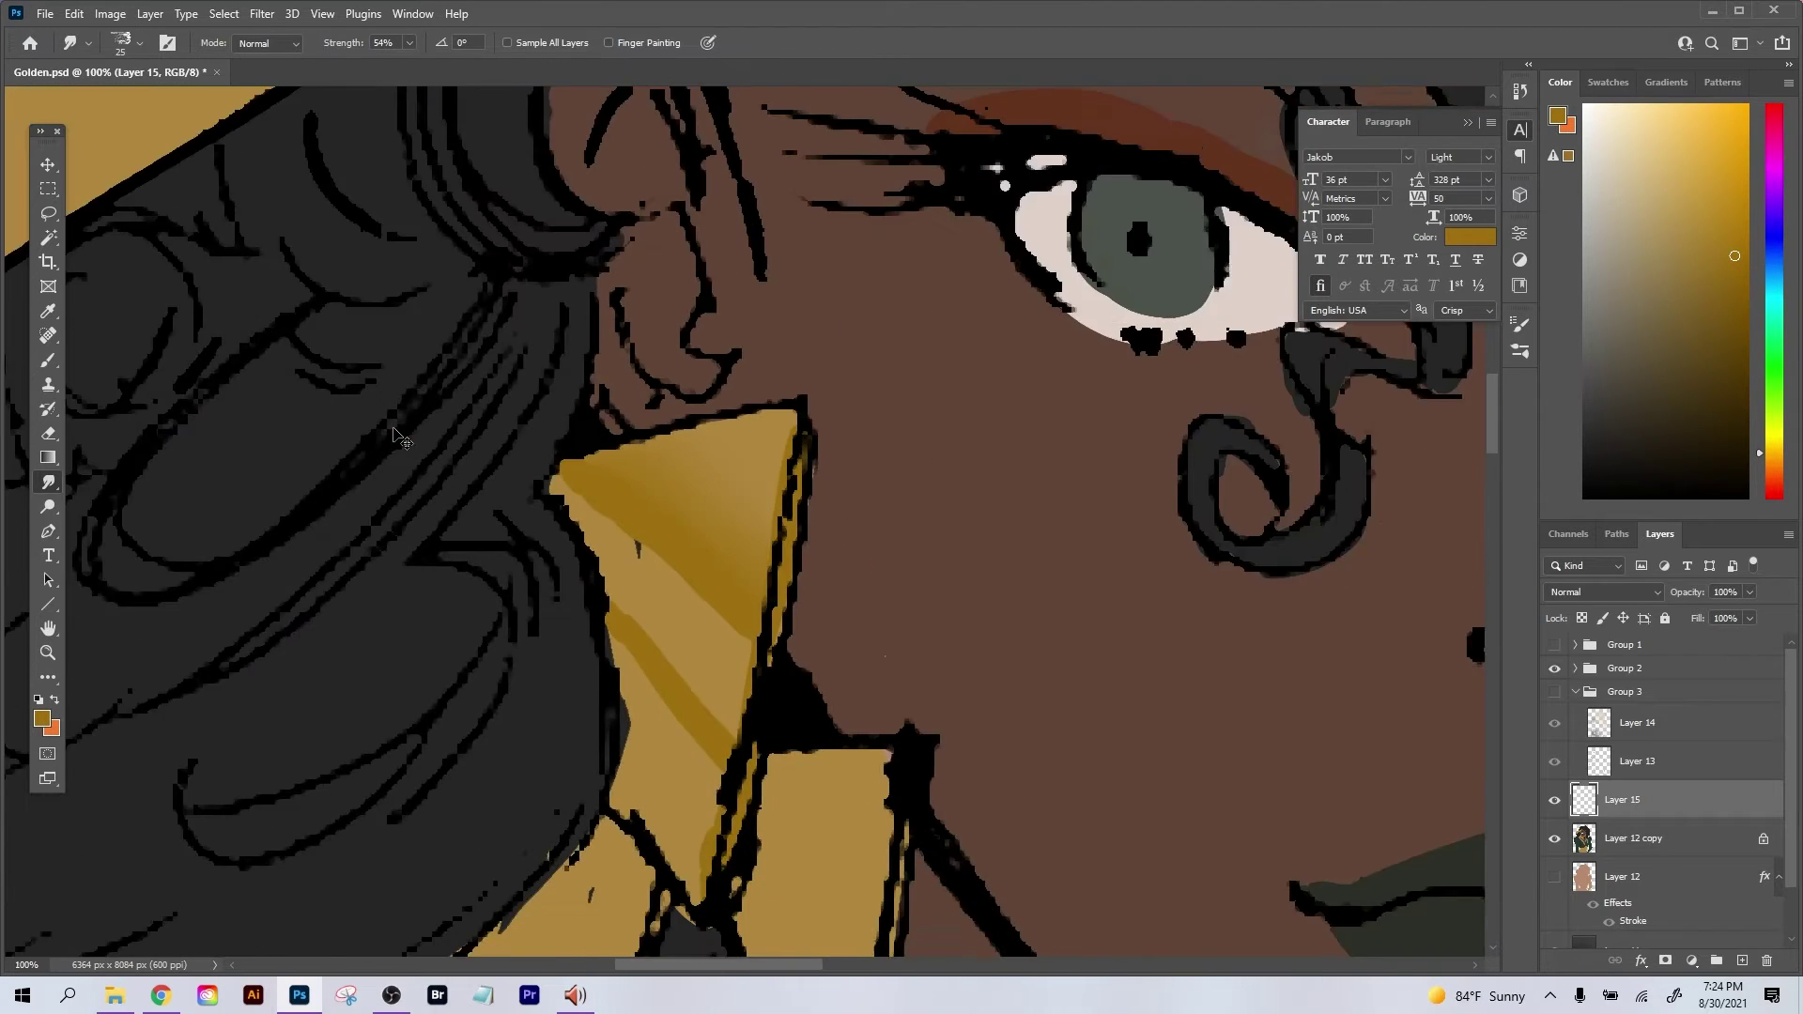
pyautogui.hotkey('ctrl', '+')
pyautogui.hotkey('ctrl', '+')
pyautogui.hotkey('ctrl', '+')
pyautogui.hotkey('ctrl', '+')
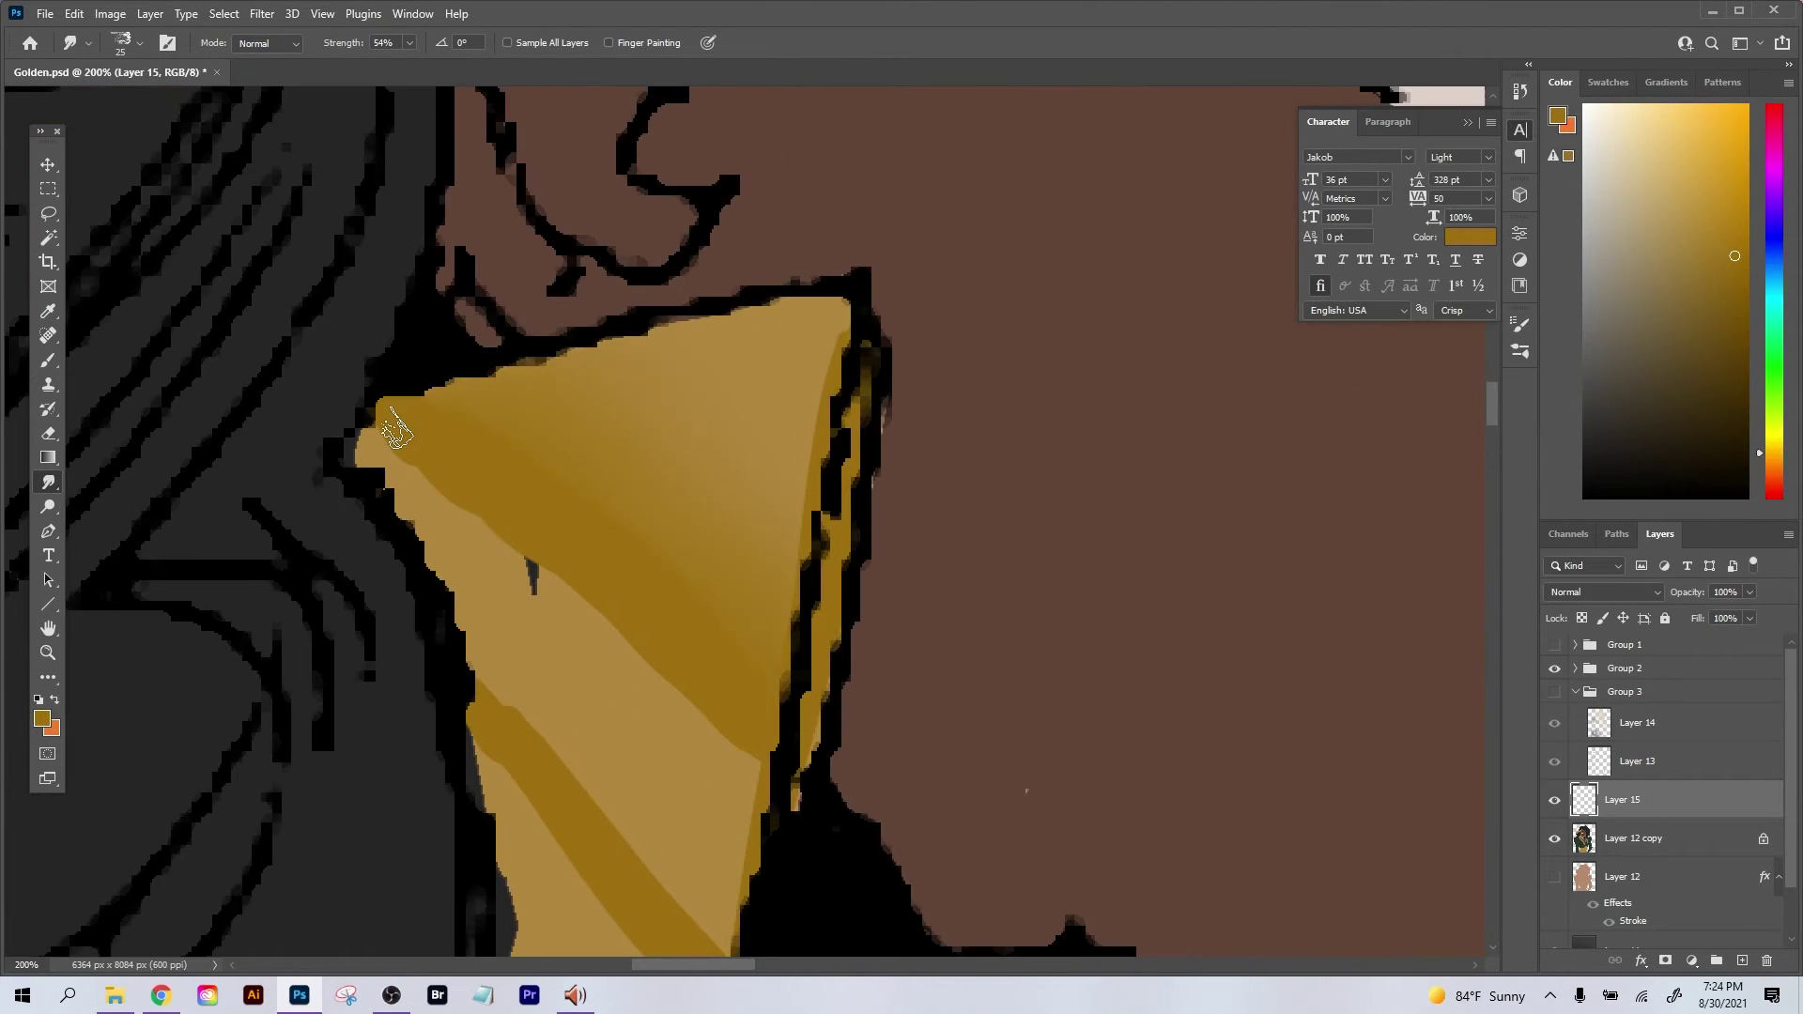
# Smudge the lower diagonal band downward so it fades into the gold while its upper edge stays crisp.
pyautogui.scroll(-2, 543, 503)
pyautogui.moveTo(543, 502)
pyautogui.mouseDown()
pyautogui.moveTo(532, 428)
pyautogui.moveTo(577, 516)
pyautogui.moveTo(749, 707)
pyautogui.moveTo(649, 627)
pyautogui.moveTo(632, 531)
pyautogui.moveTo(542, 406)
pyautogui.moveTo(744, 700)
pyautogui.moveTo(747, 657)
pyautogui.mouseUp()
pyautogui.hotkey('ctrl', '+')
pyautogui.hotkey('ctrl', '+')
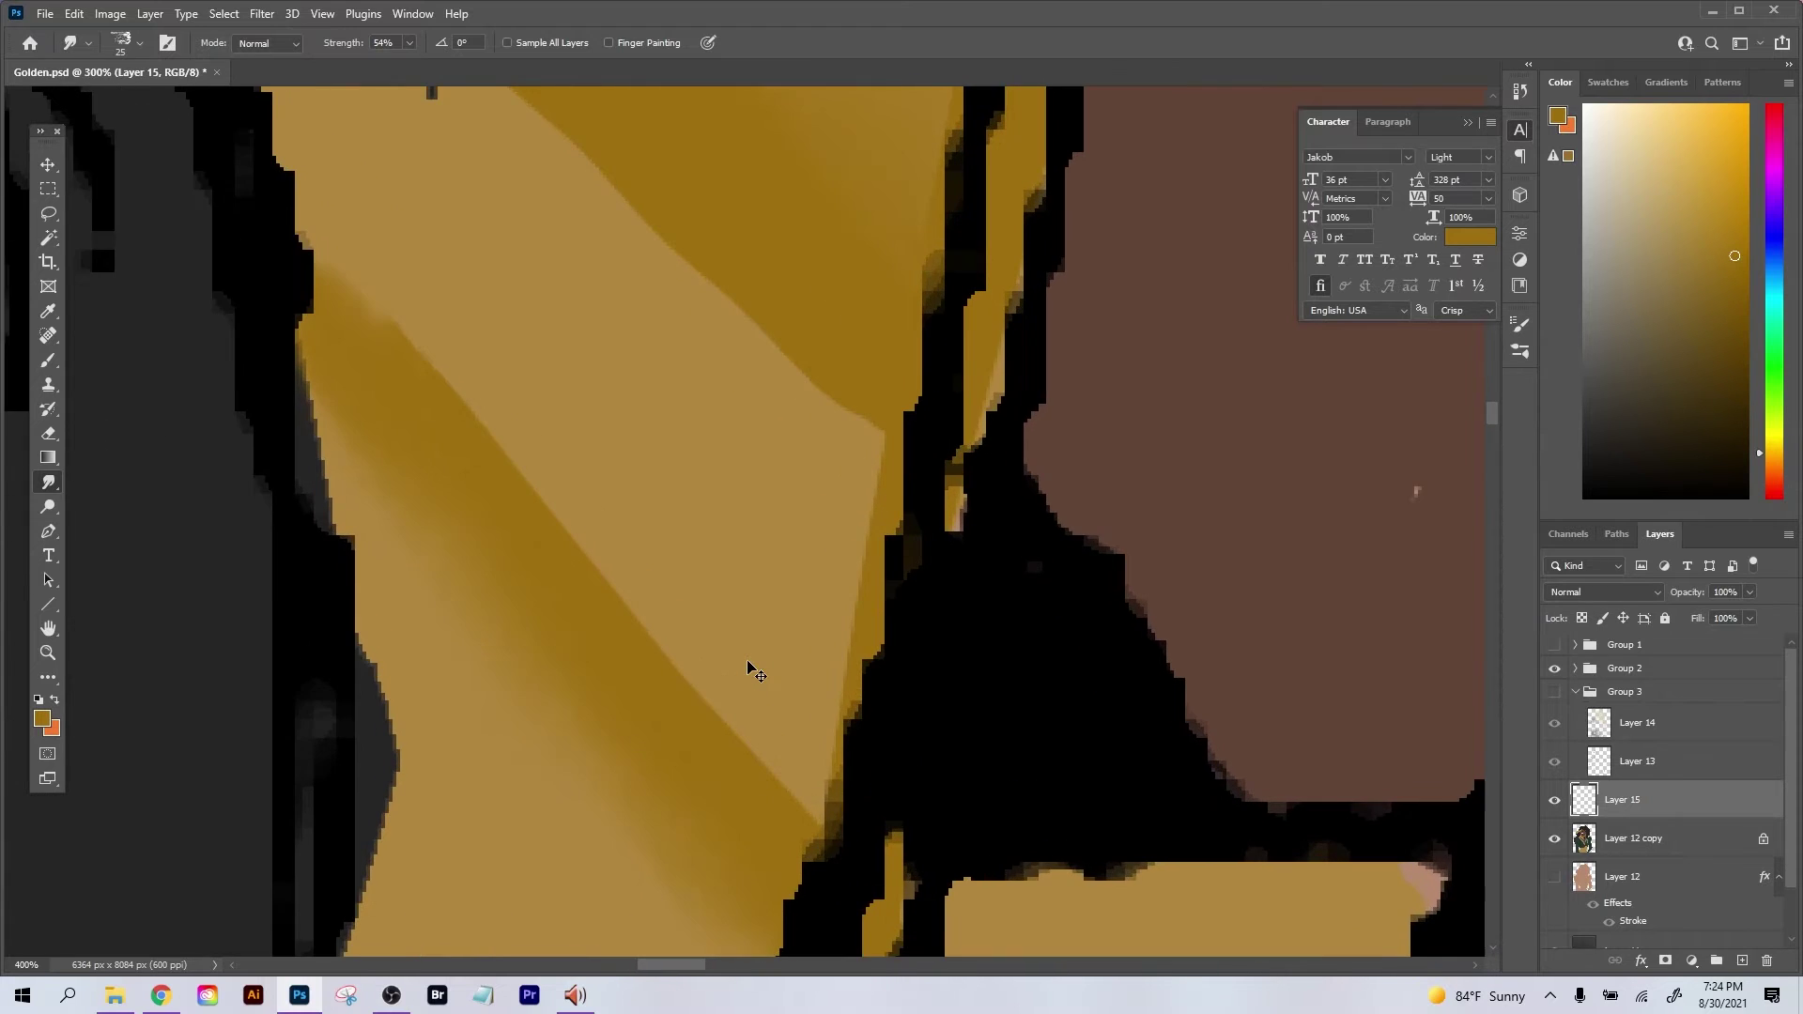
pyautogui.moveTo(952, 499); pyautogui.dragTo(957, 780)
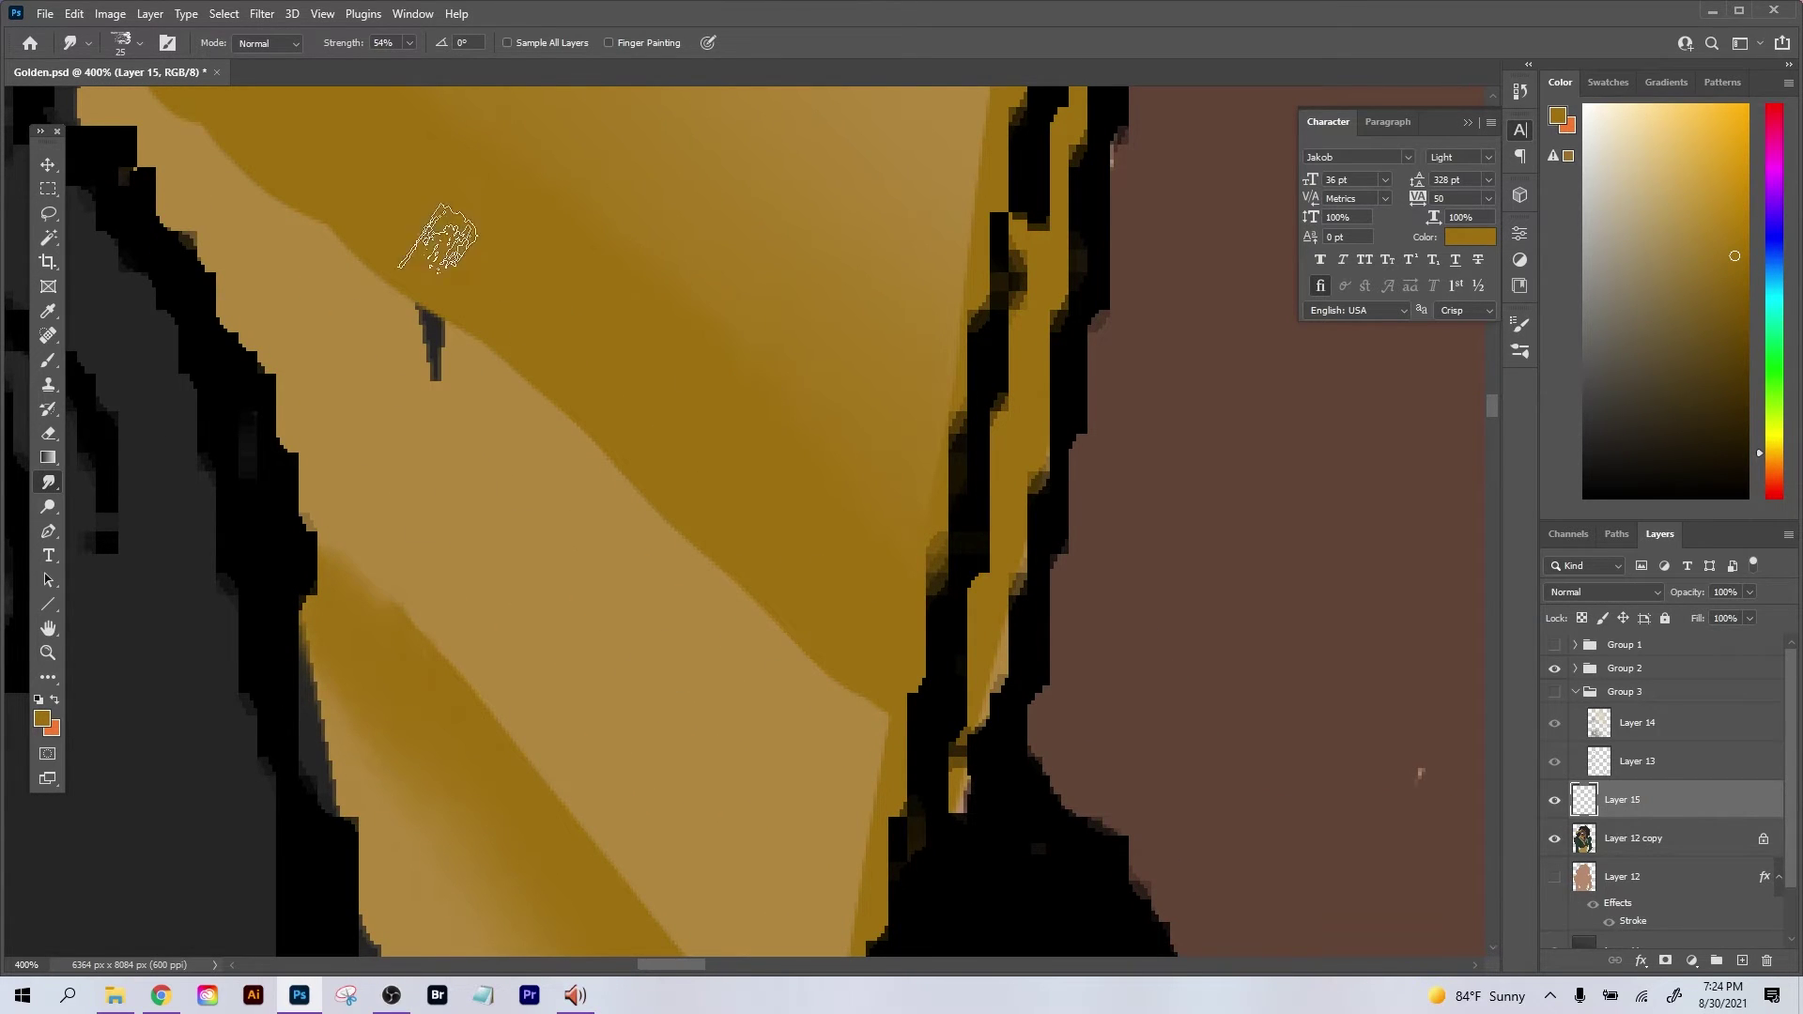
pyautogui.hotkey('ctrl', '-')
pyautogui.hotkey('ctrl', '-')
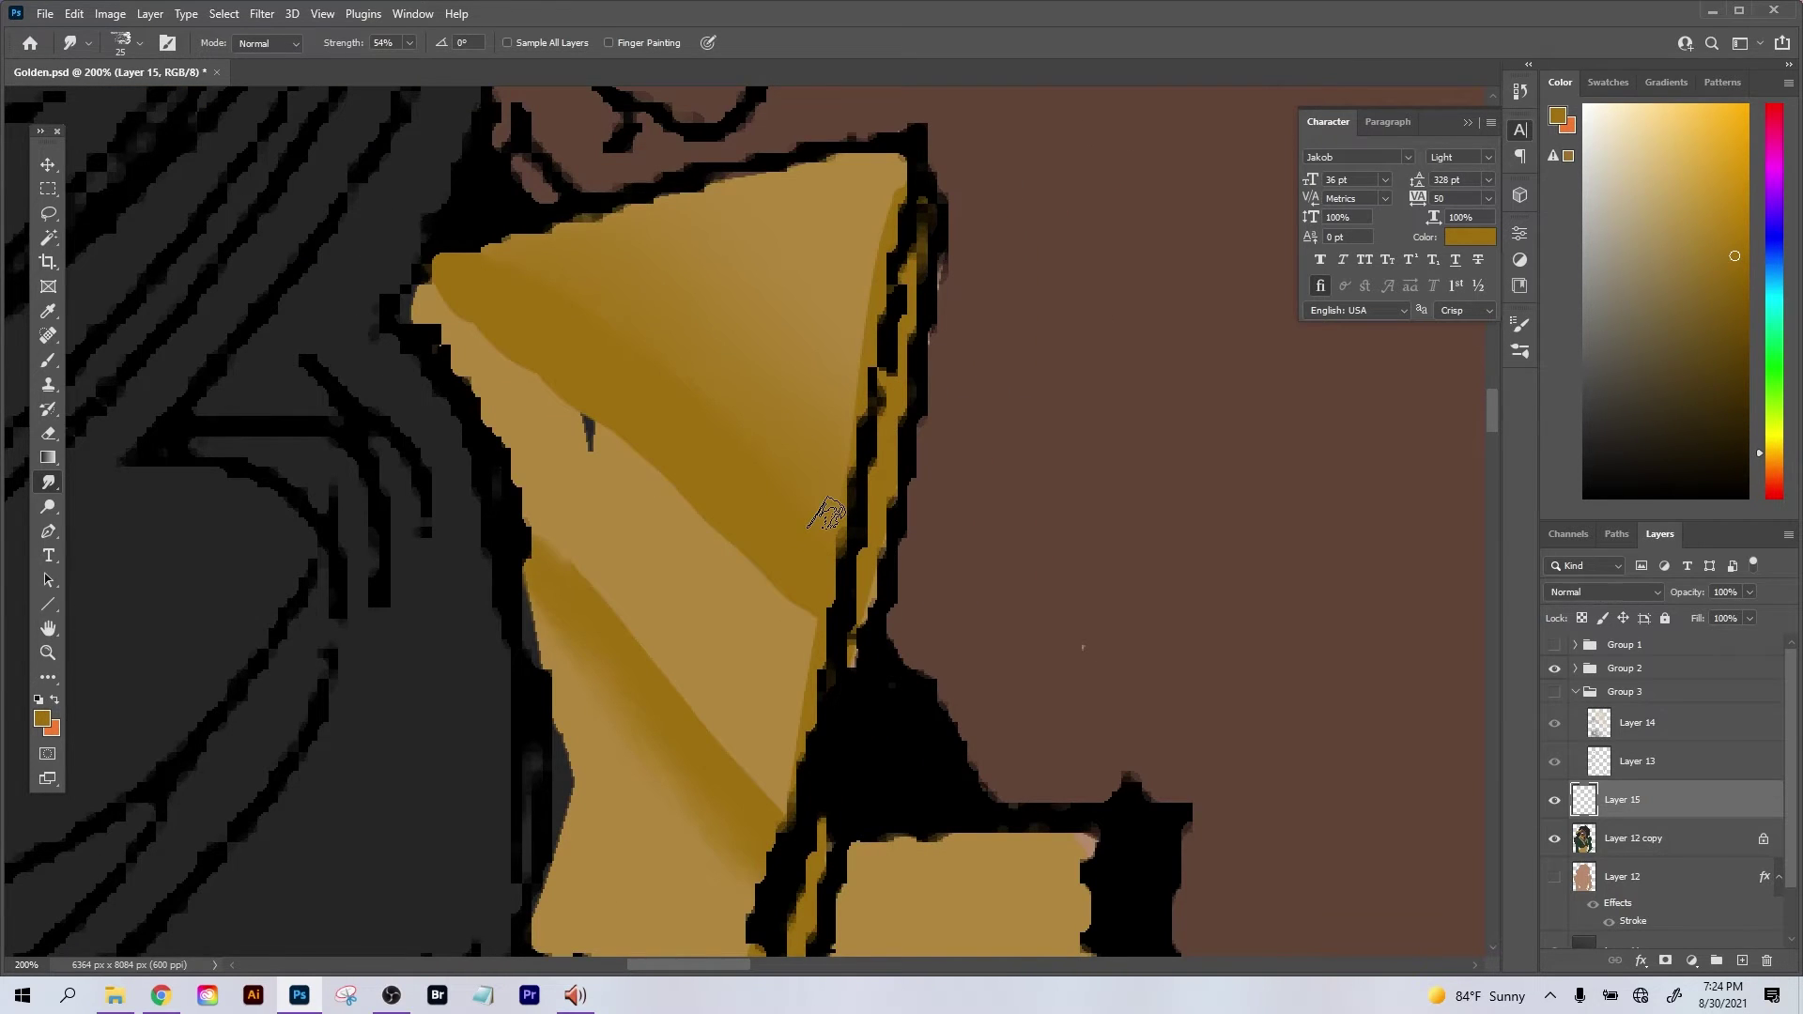
pyautogui.hotkey('ctrl', '-')
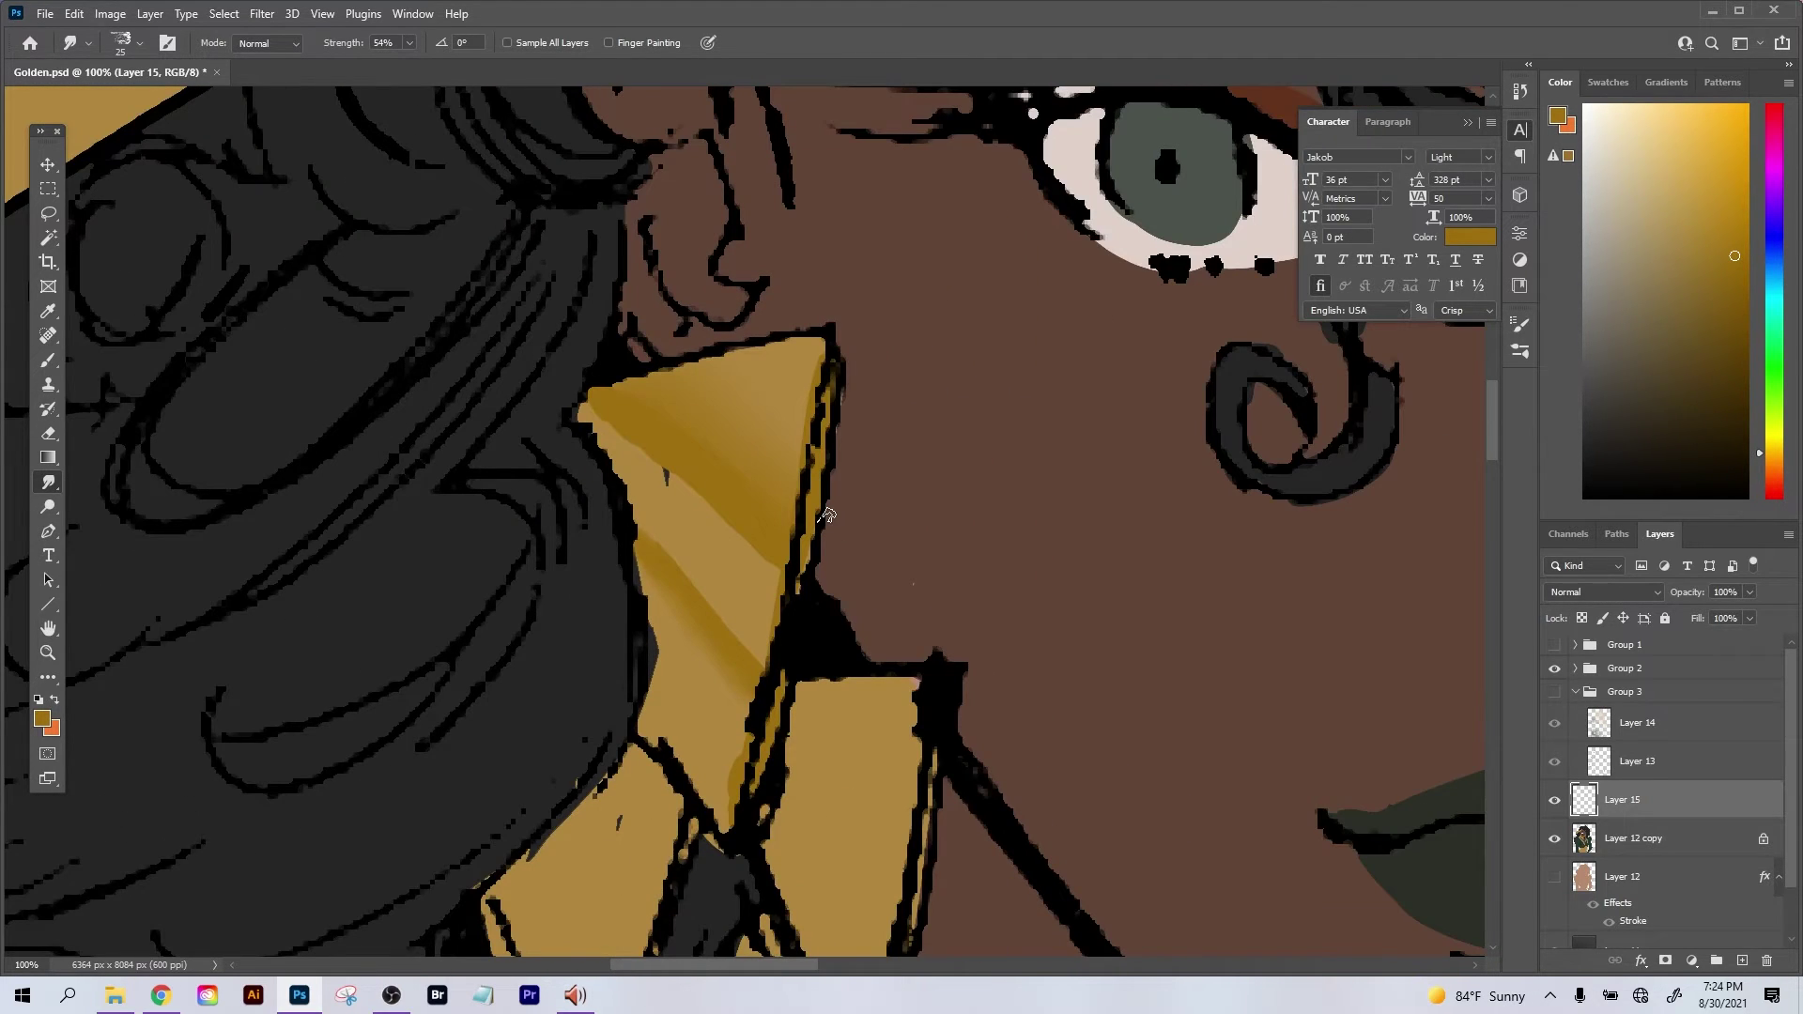
pyautogui.hotkey('ctrl', '+')
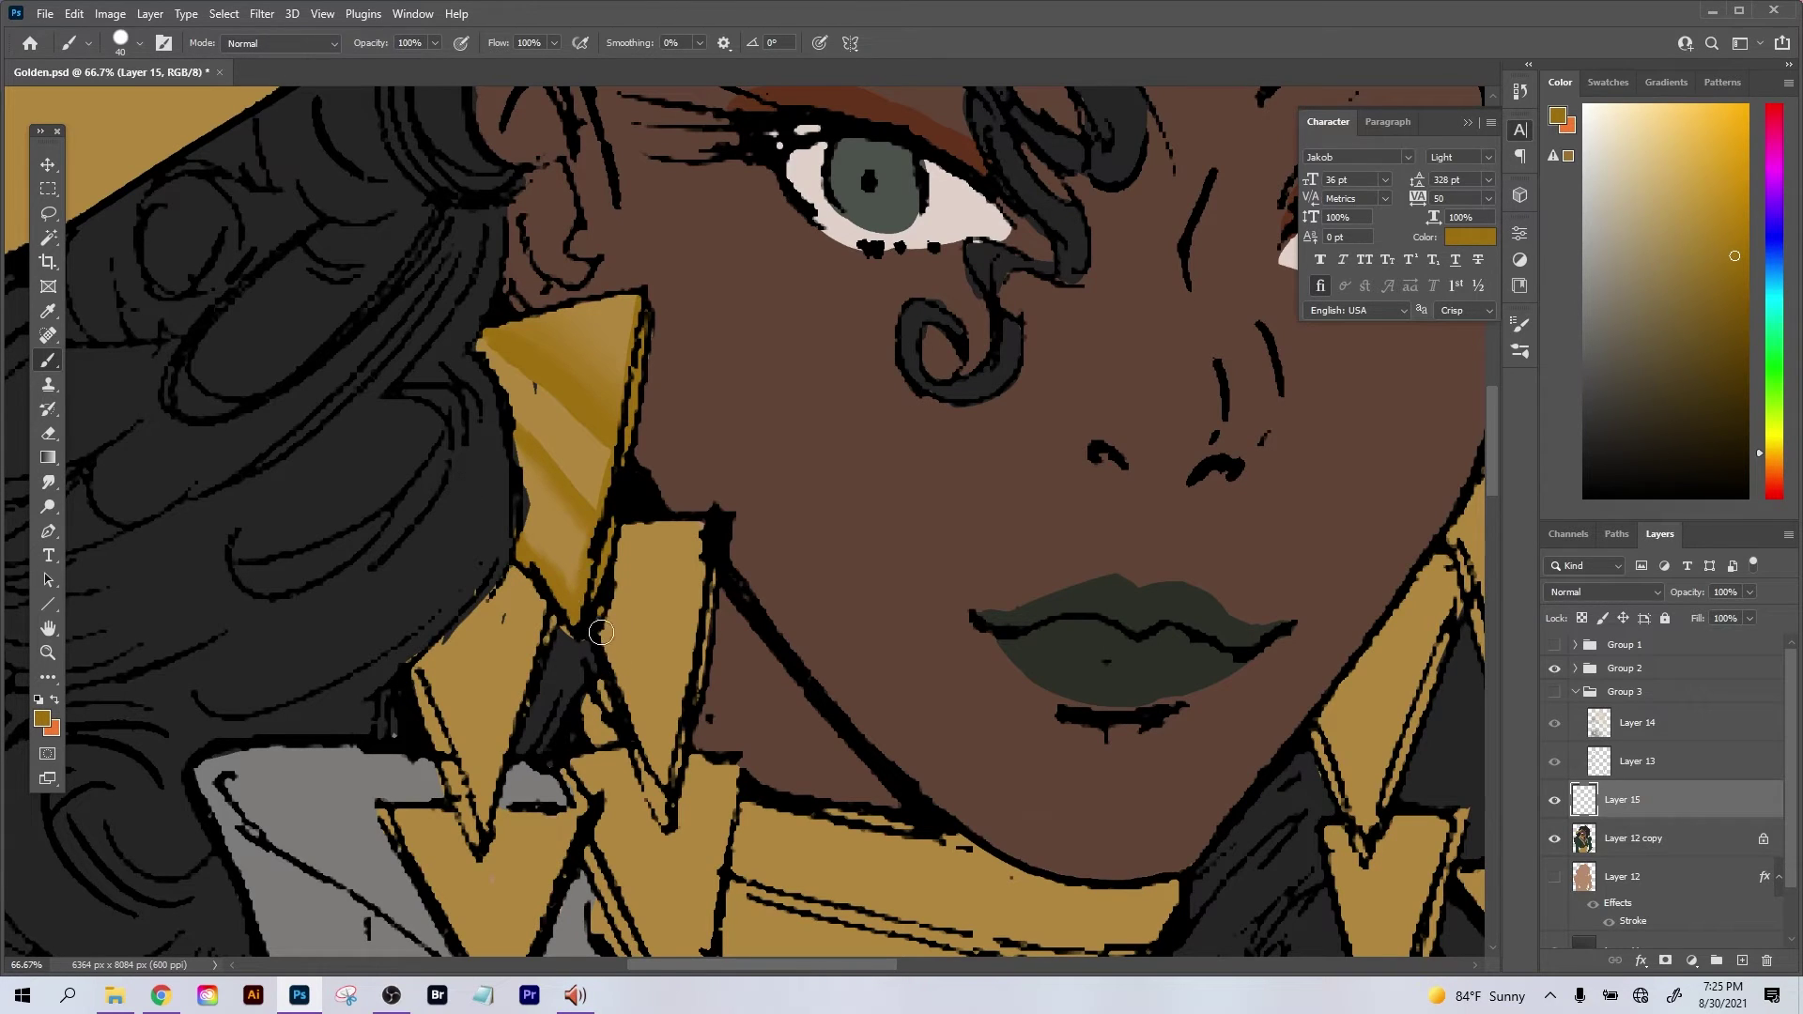
# Brush a dark gold V-shaped band across the lower half of the neighbouring earring triangle, undoing and repainting a stray stroke.
pyautogui.moveTo(601, 633)
pyautogui.mouseDown()
pyautogui.moveTo(642, 679)
pyautogui.moveTo(629, 667)
pyautogui.moveTo(686, 656)
pyautogui.moveTo(649, 695)
pyautogui.moveTo(697, 614)
pyautogui.moveTo(655, 695)
pyautogui.moveTo(718, 566)
pyautogui.moveTo(707, 659)
pyautogui.moveTo(658, 614)
pyautogui.moveTo(708, 628)
pyautogui.moveTo(715, 591)
pyautogui.moveTo(689, 743)
pyautogui.moveTo(704, 641)
pyautogui.moveTo(664, 753)
pyautogui.moveTo(673, 691)
pyautogui.moveTo(594, 659)
pyautogui.moveTo(654, 729)
pyautogui.mouseUp()
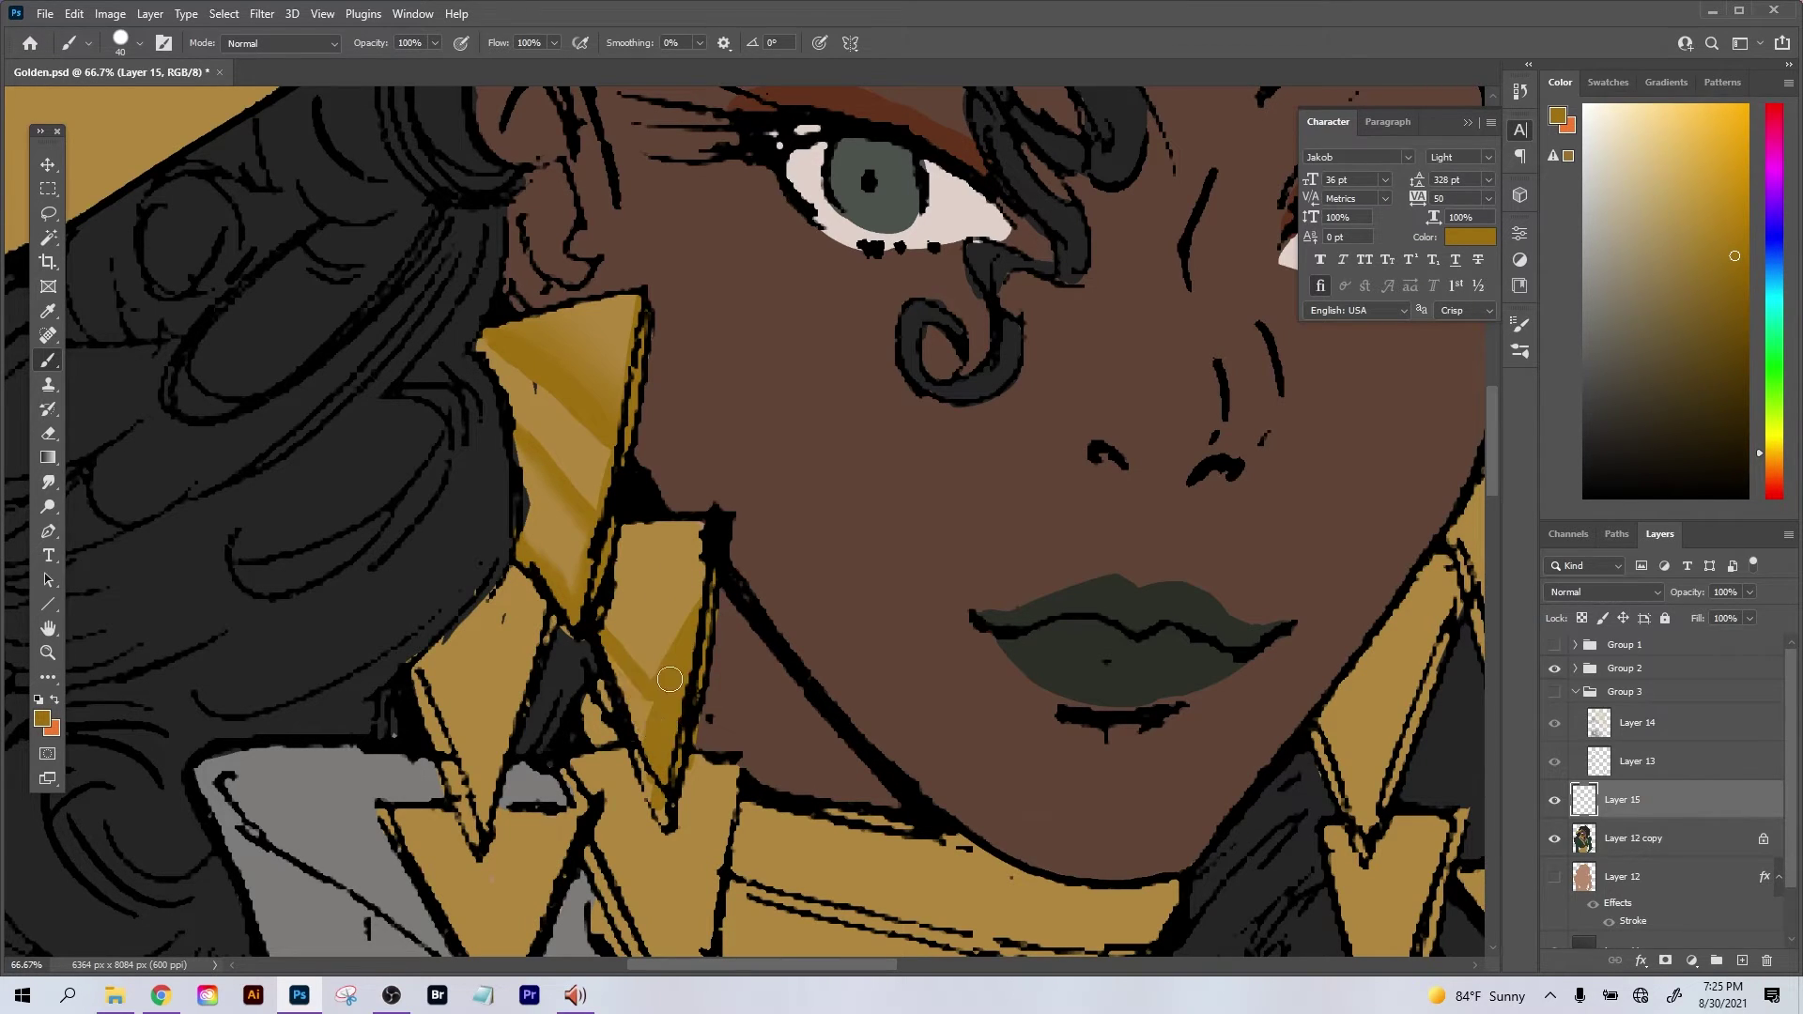
pyautogui.hotkey('ctrl', 'z')
pyautogui.moveTo(625, 667)
pyautogui.mouseDown()
pyautogui.moveTo(655, 721)
pyautogui.moveTo(672, 681)
pyautogui.mouseUp()
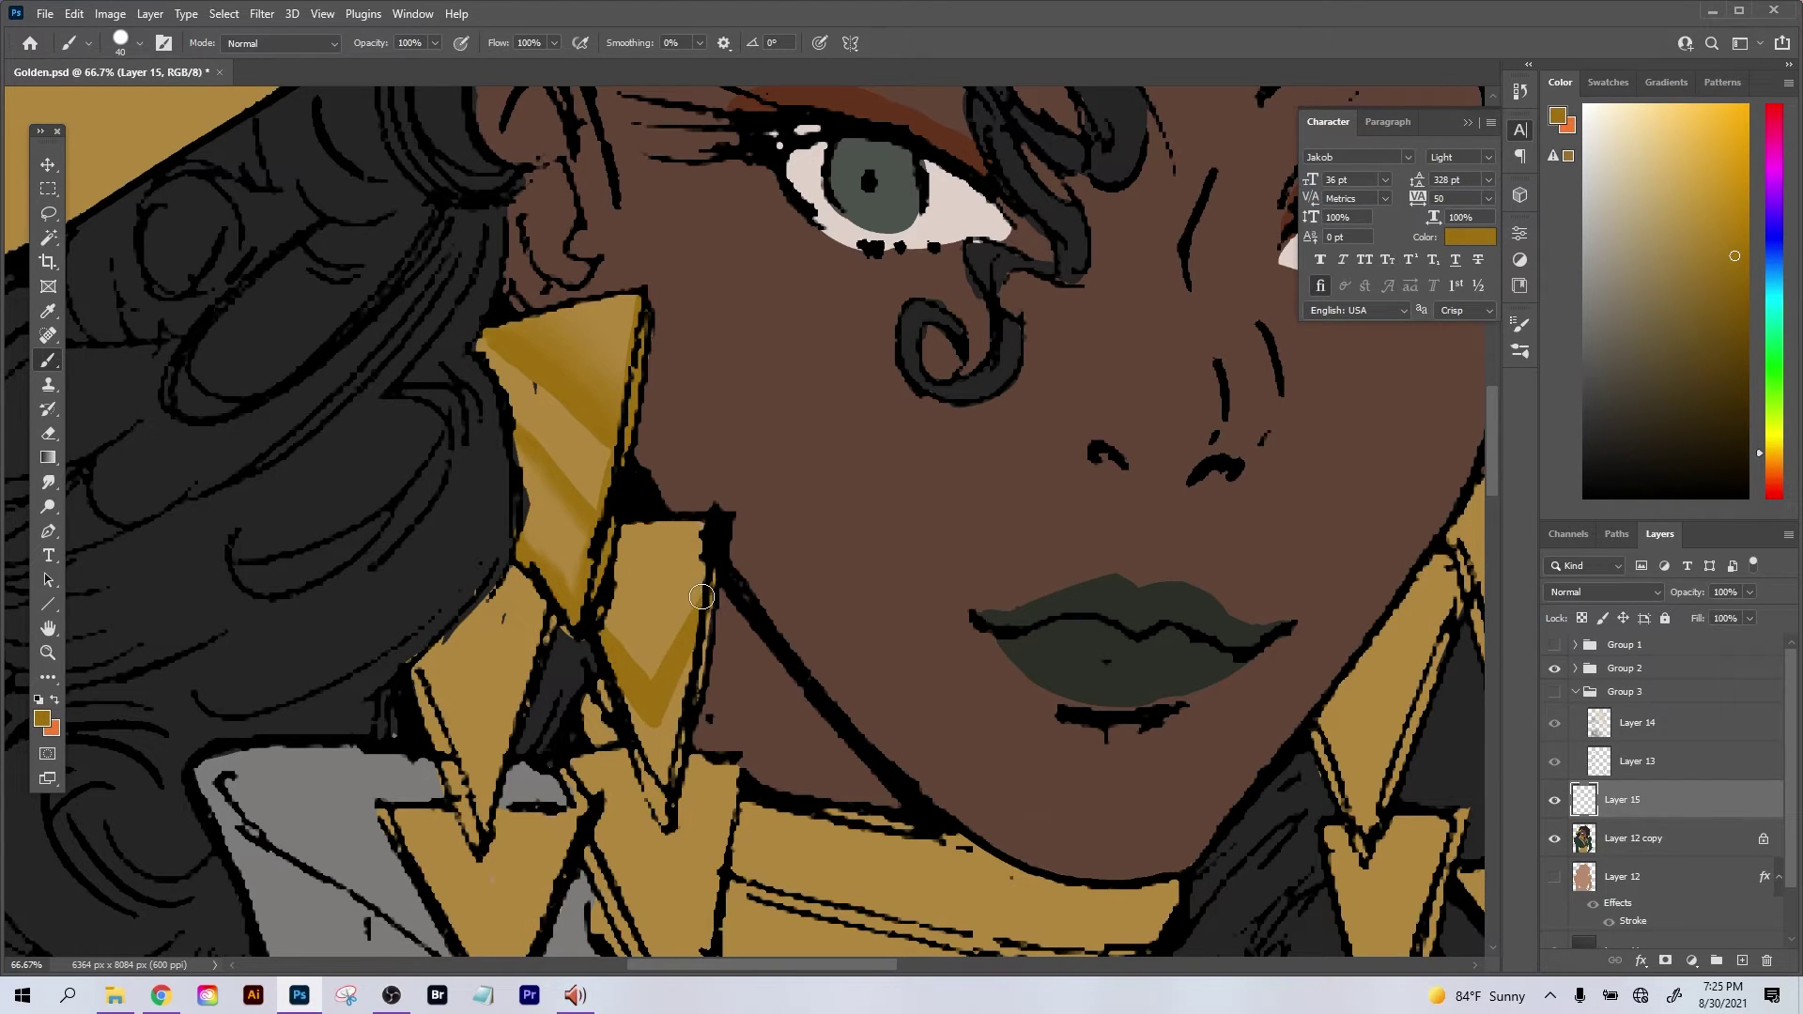
pyautogui.hotkey('ctrl', '+')
pyautogui.moveTo(702, 597); pyautogui.dragTo(756, 385)
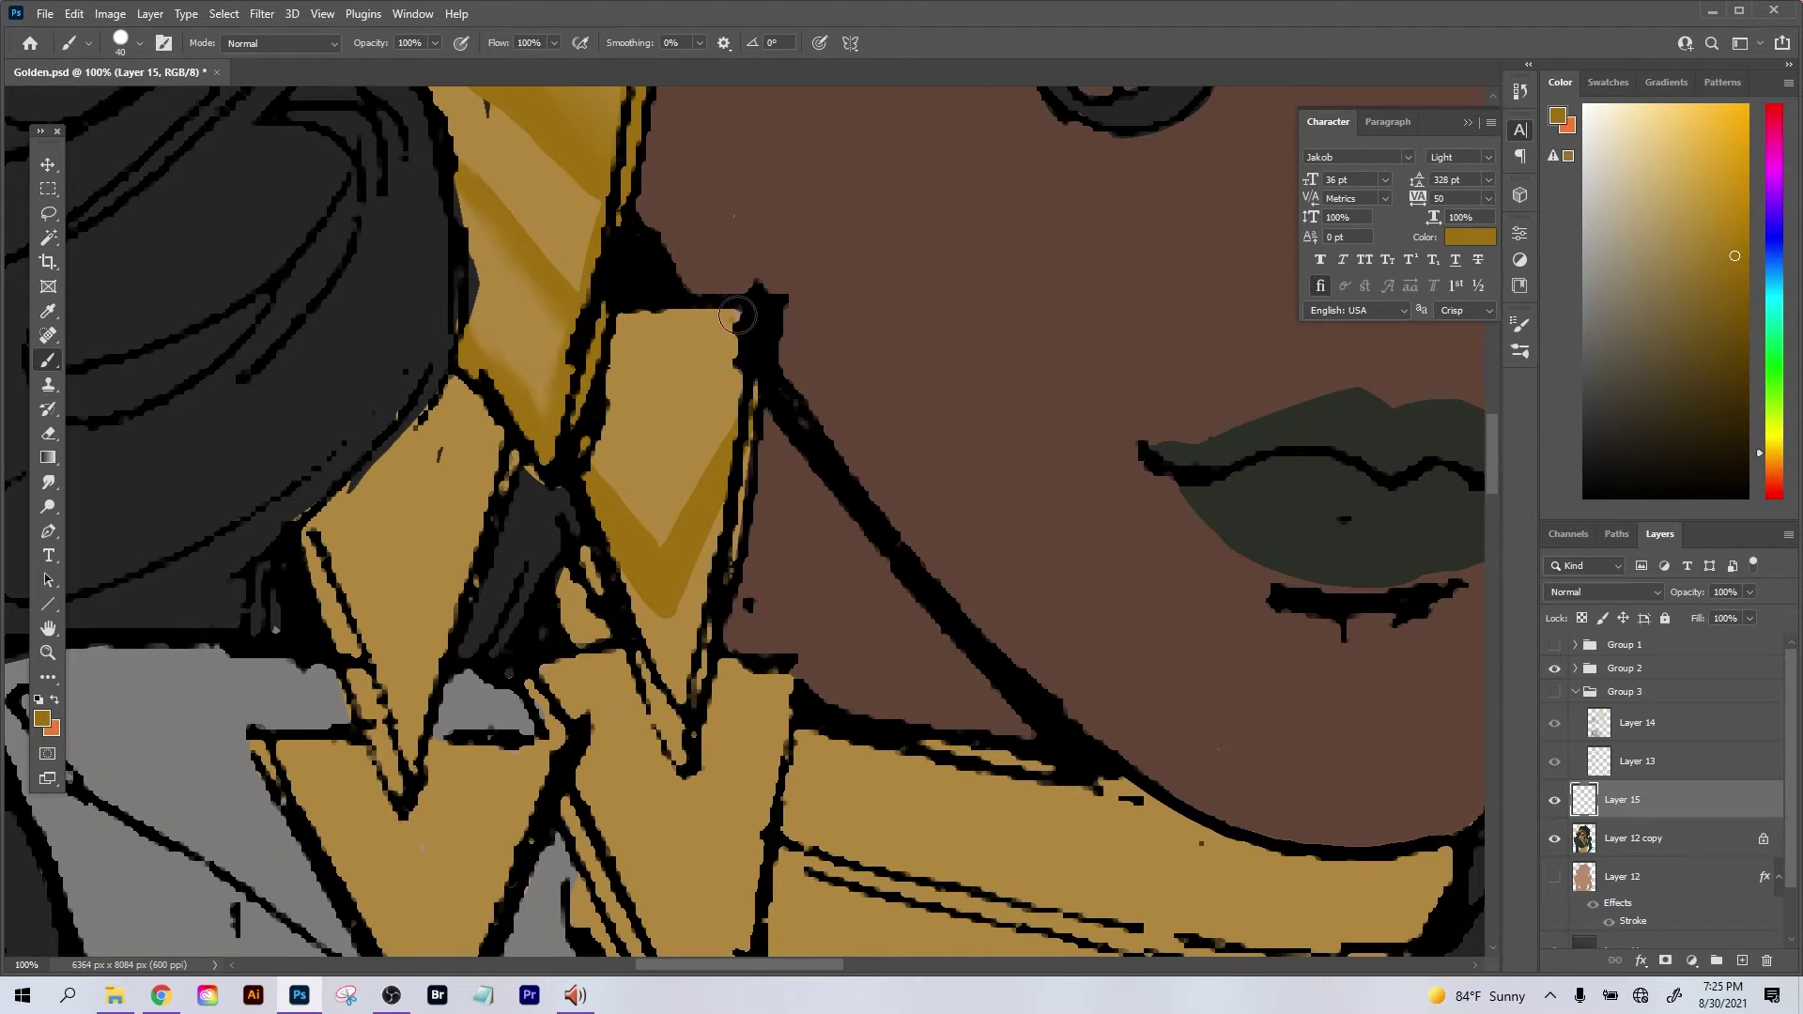
# Brush dark gold over the neighbouring triangle's thin side facets and tip, and smudge the lower edge of its V-shaped band.
pyautogui.moveTo(737, 316)
pyautogui.mouseDown()
pyautogui.moveTo(726, 509)
pyautogui.moveTo(743, 400)
pyautogui.moveTo(748, 445)
pyautogui.moveTo(685, 706)
pyautogui.moveTo(614, 565)
pyautogui.moveTo(669, 711)
pyautogui.mouseUp()
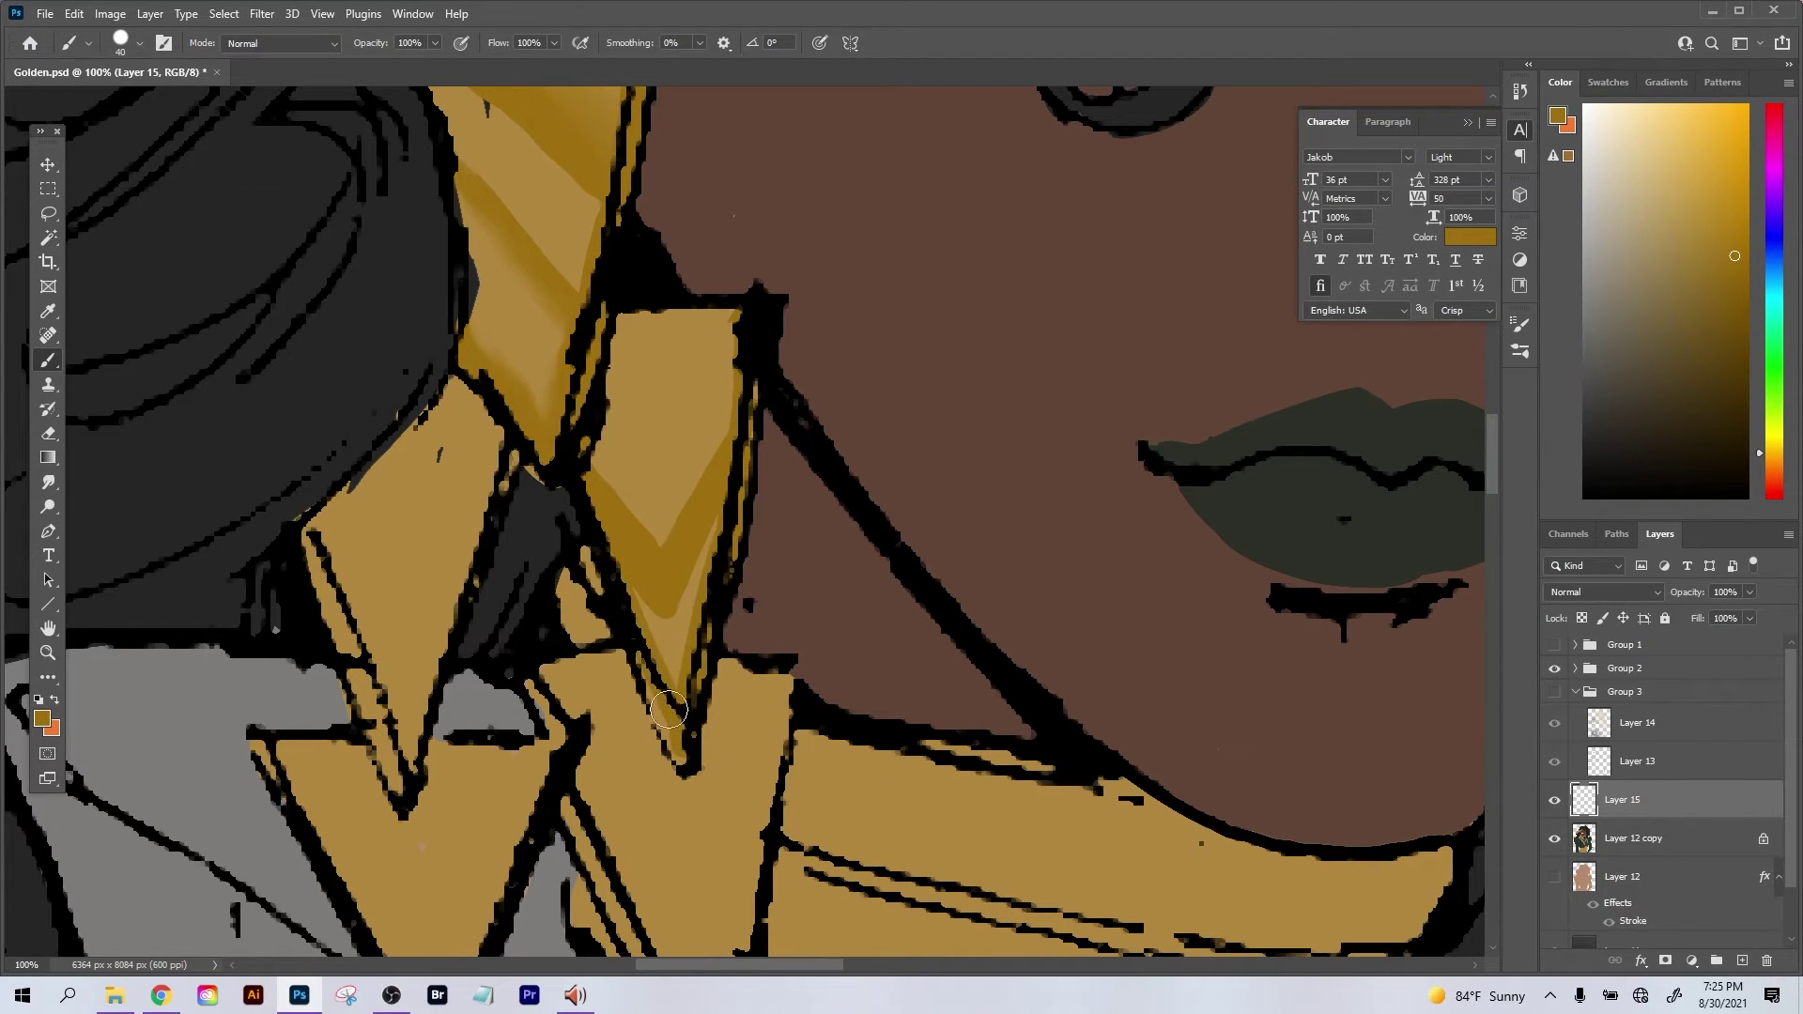
pyautogui.click(48, 482)
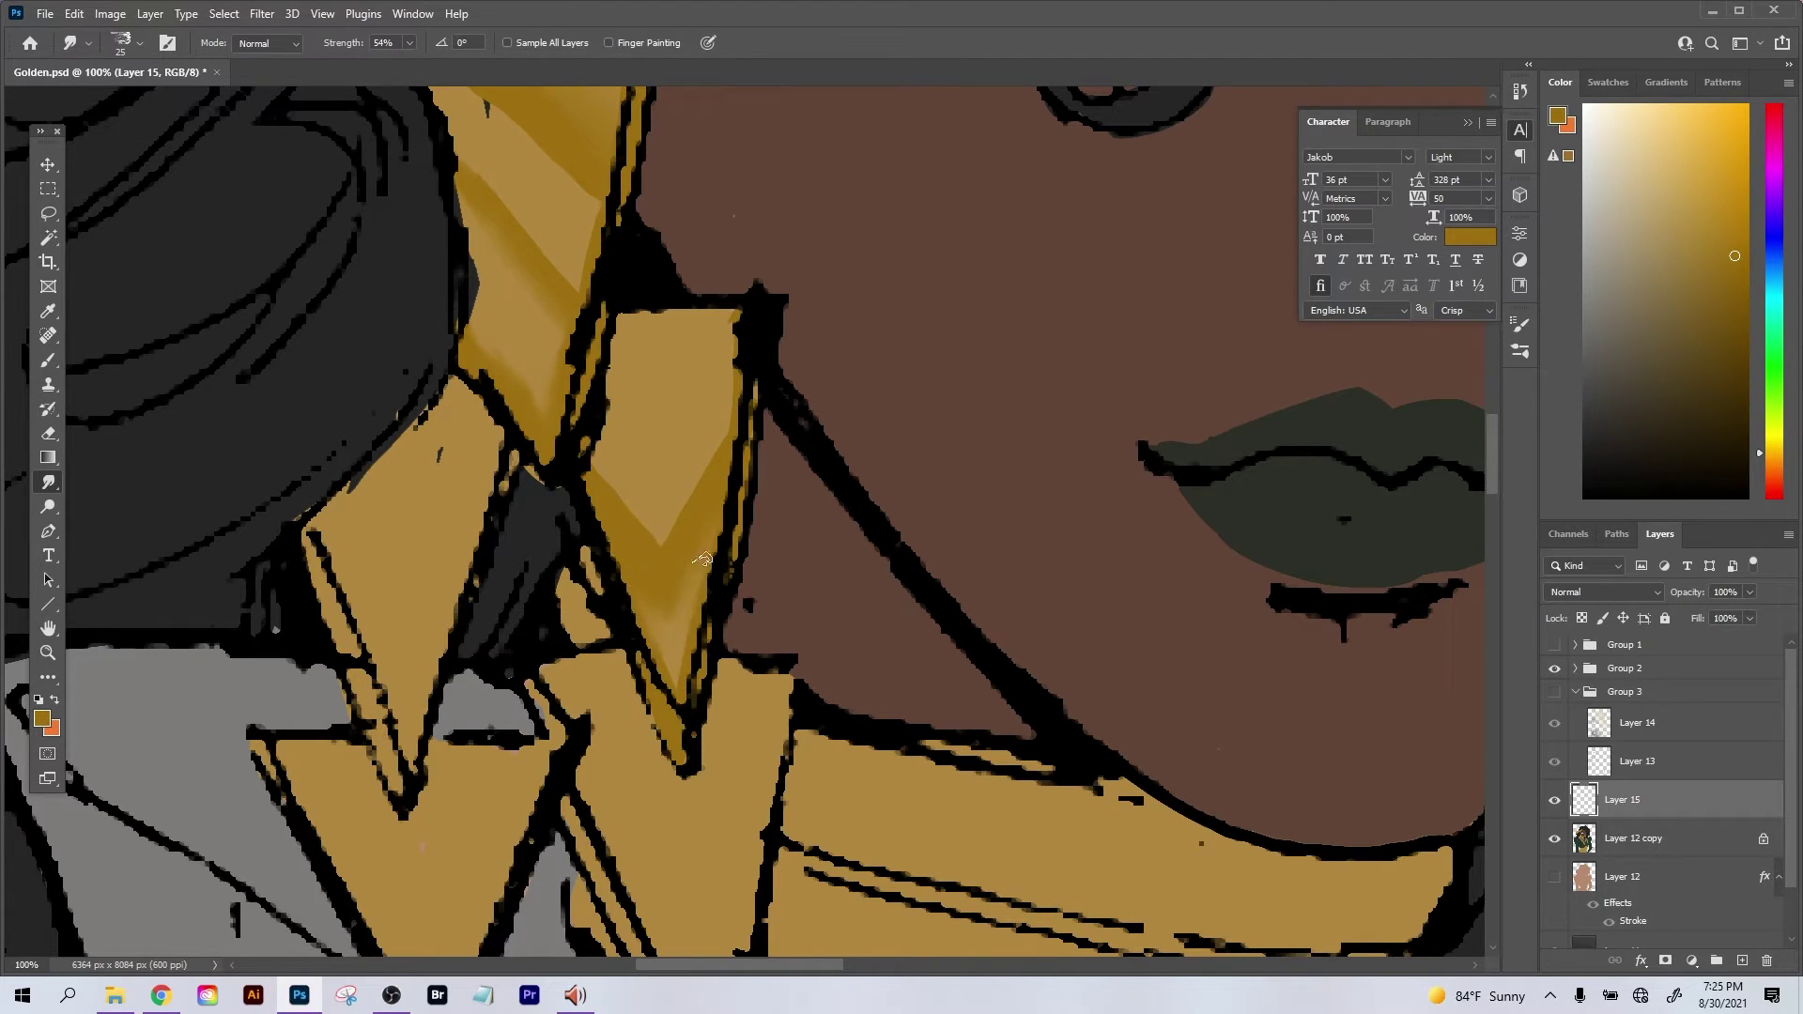
pyautogui.press('b')
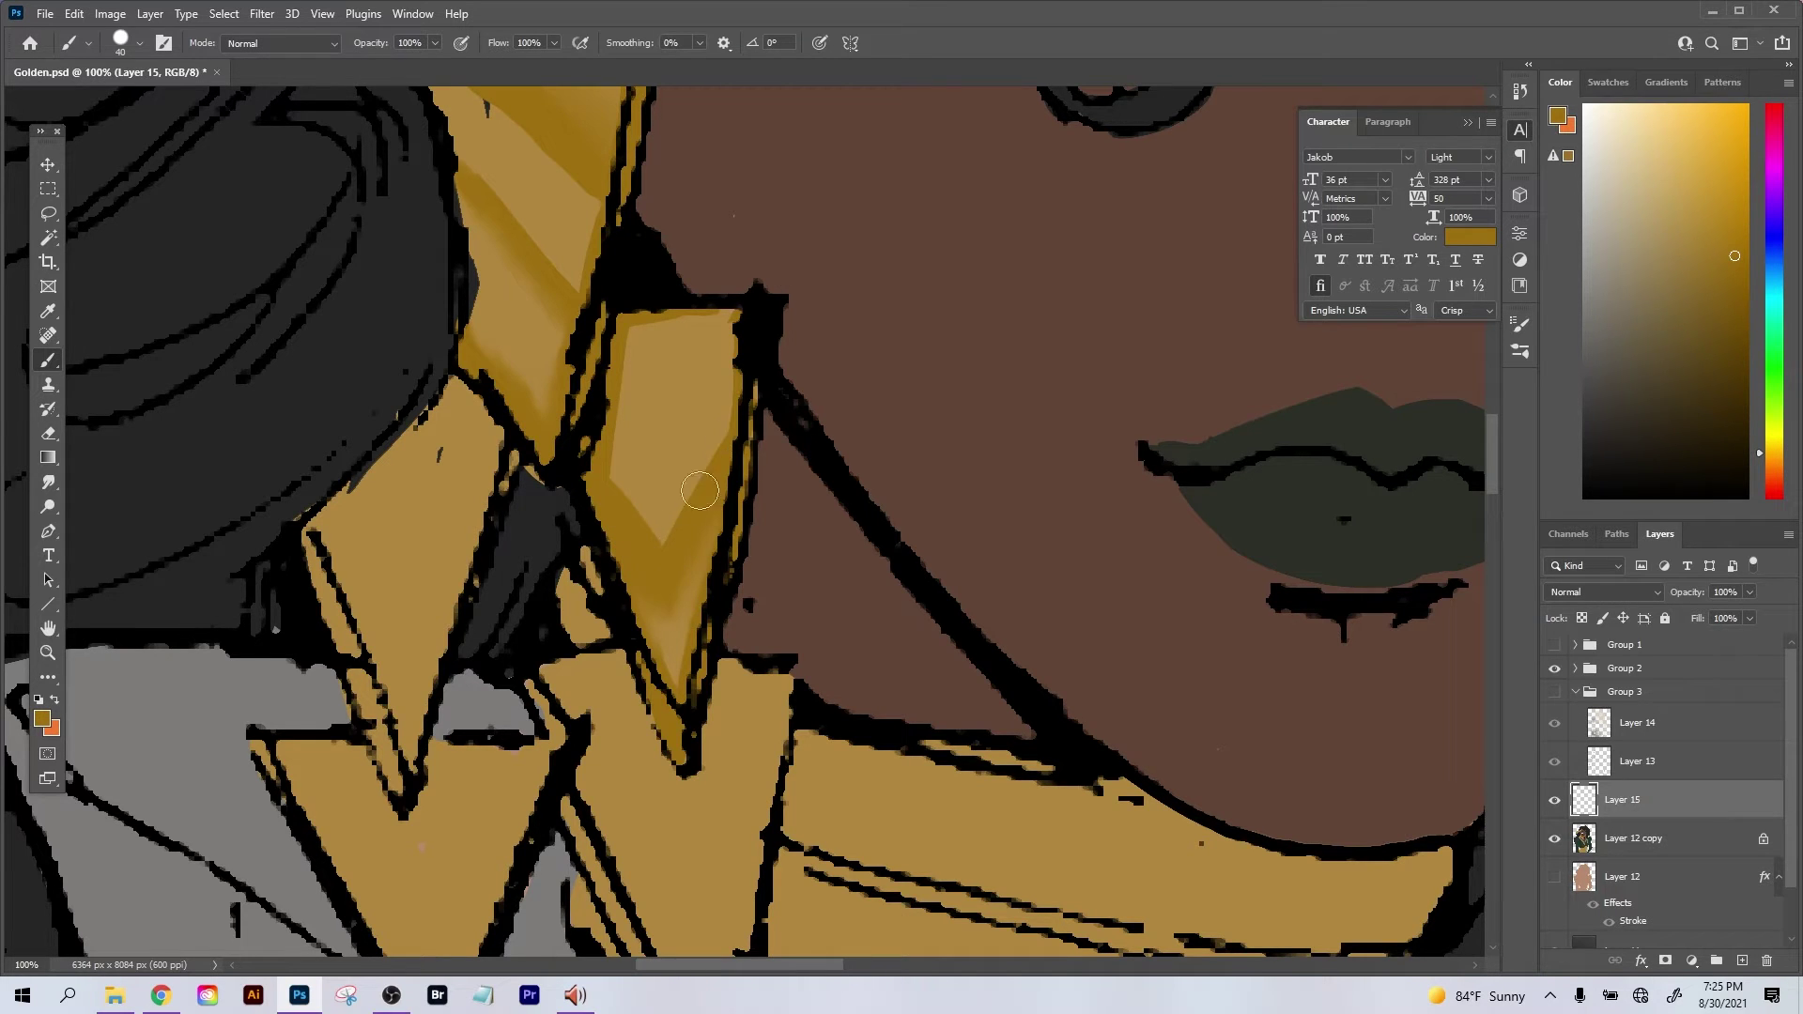
pyautogui.moveTo(505, 526)
pyautogui.mouseDown()
pyautogui.moveTo(690, 519)
pyautogui.moveTo(707, 548)
pyautogui.mouseUp()
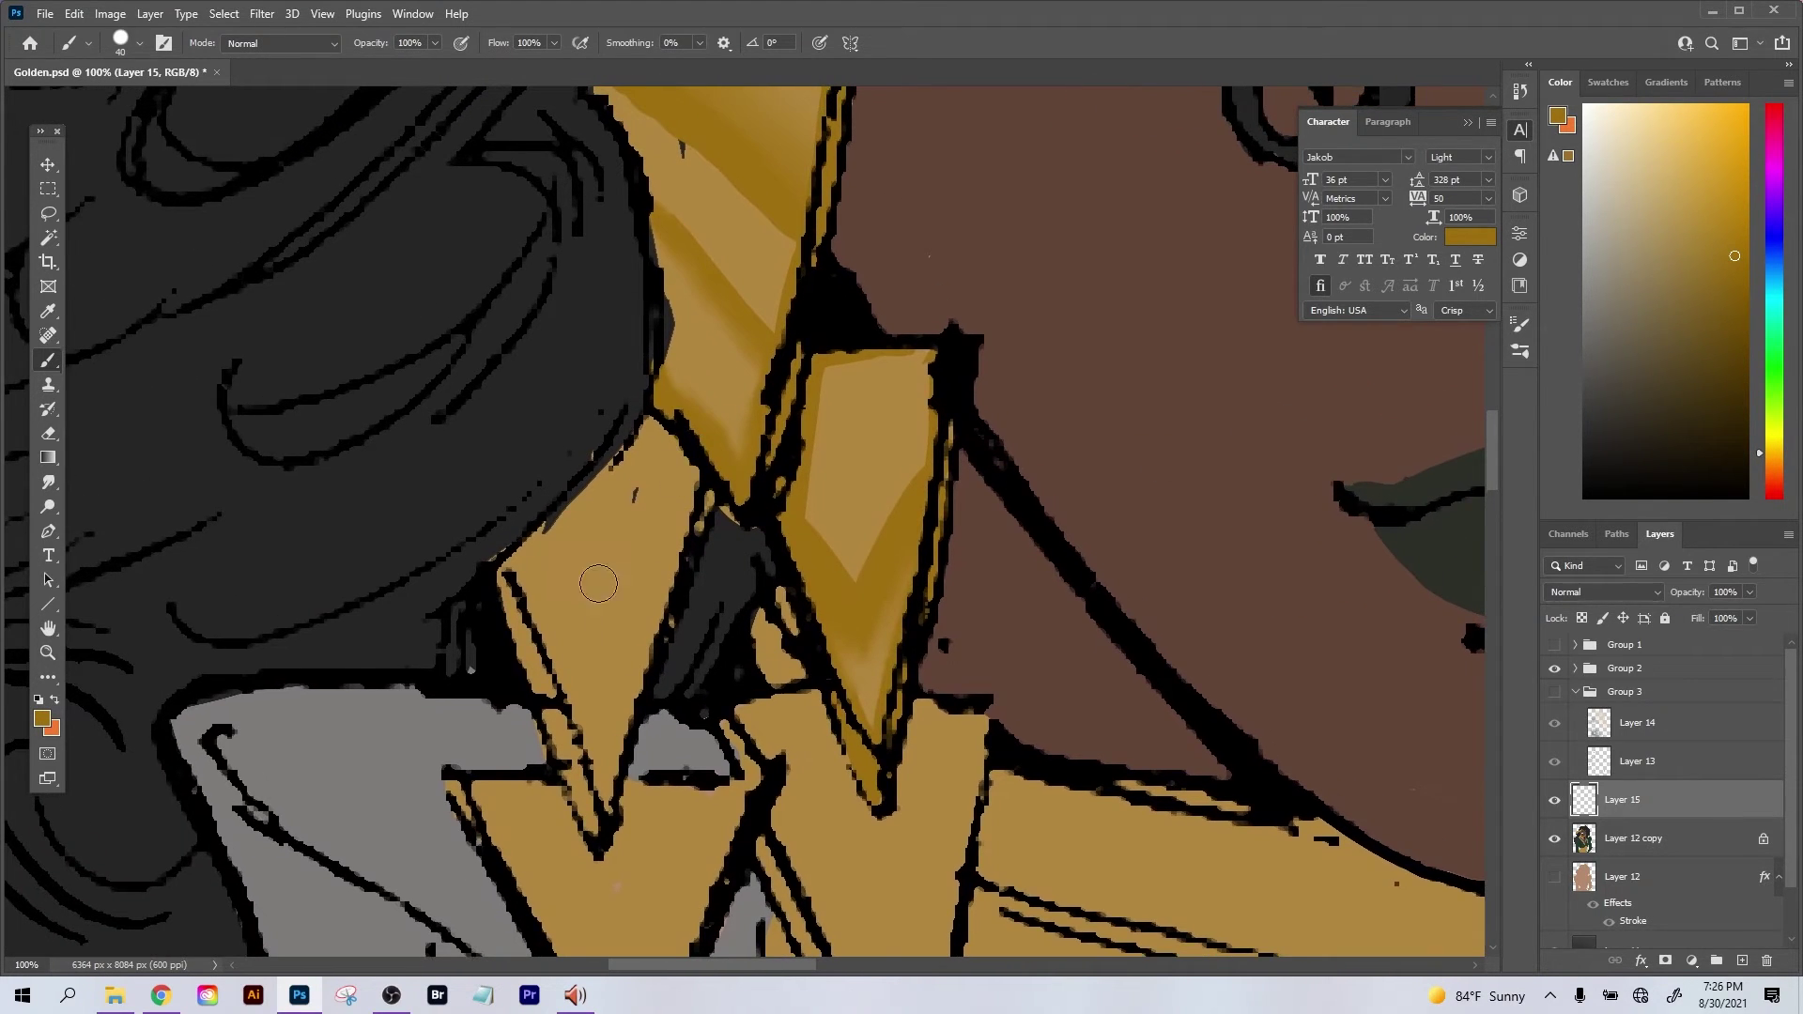
pyautogui.moveTo(509, 542); pyautogui.dragTo(599, 563)
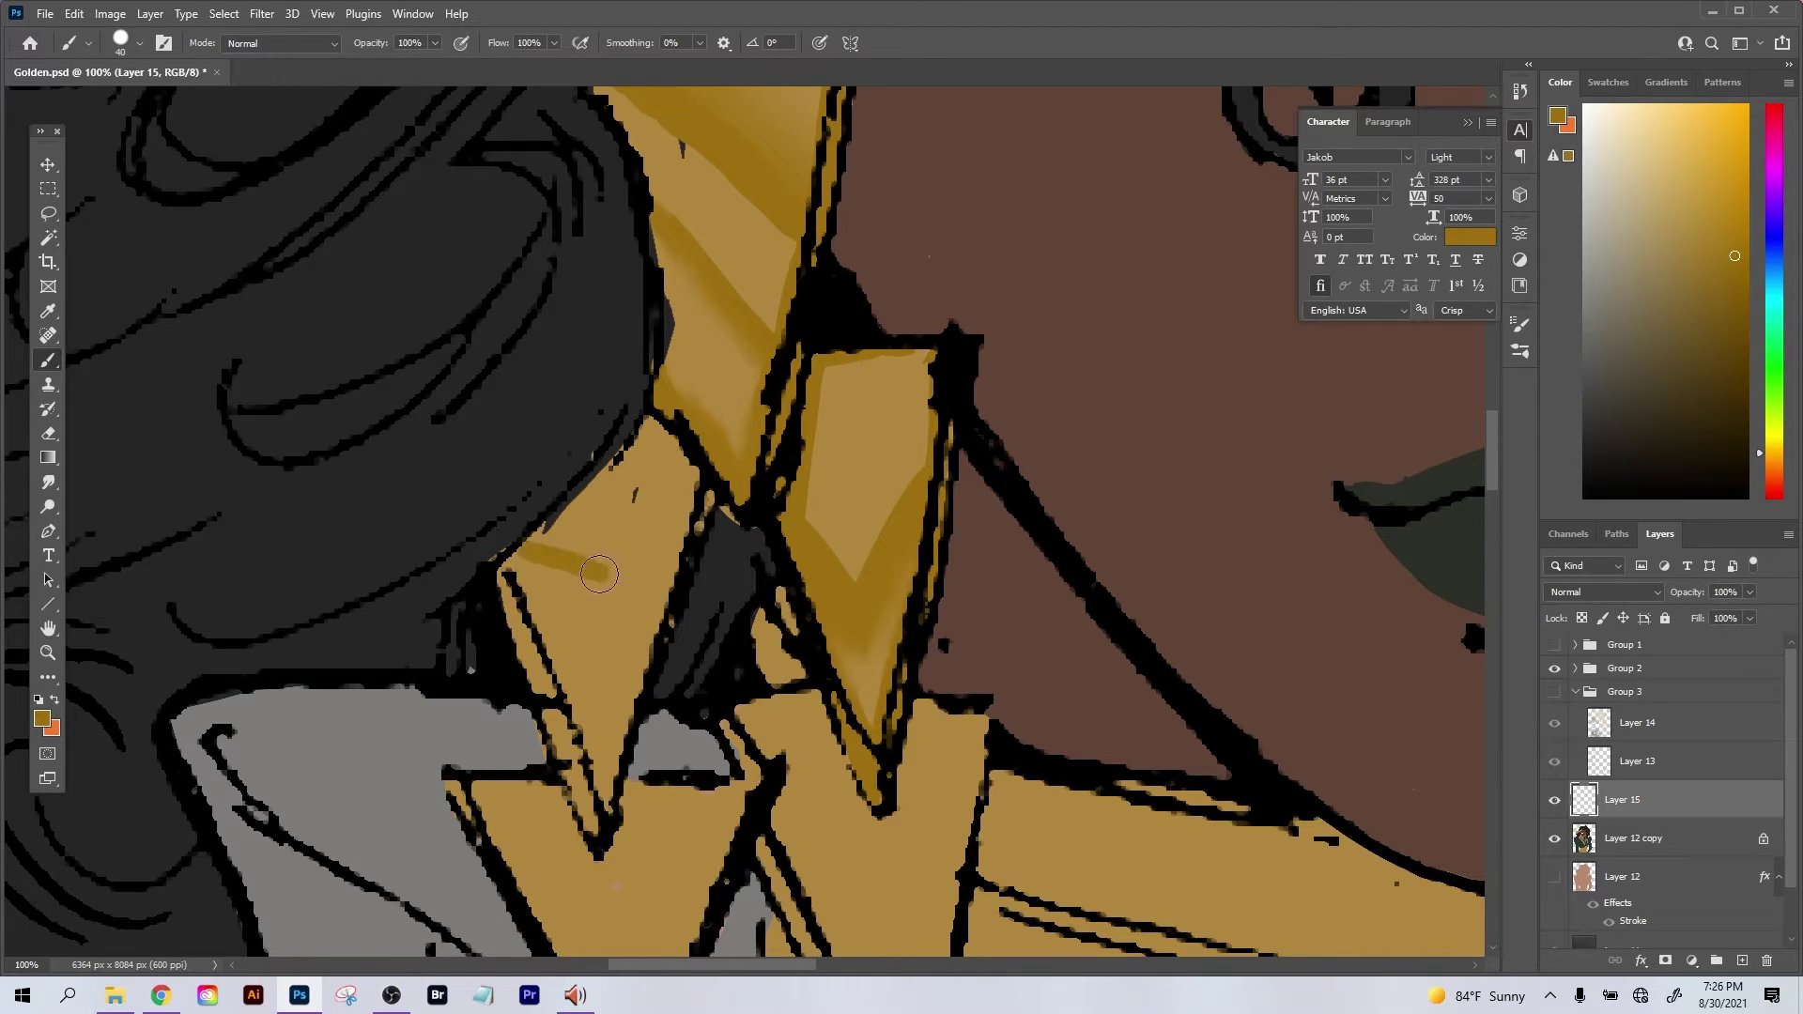
pyautogui.hotkey('ctrl', 'z')
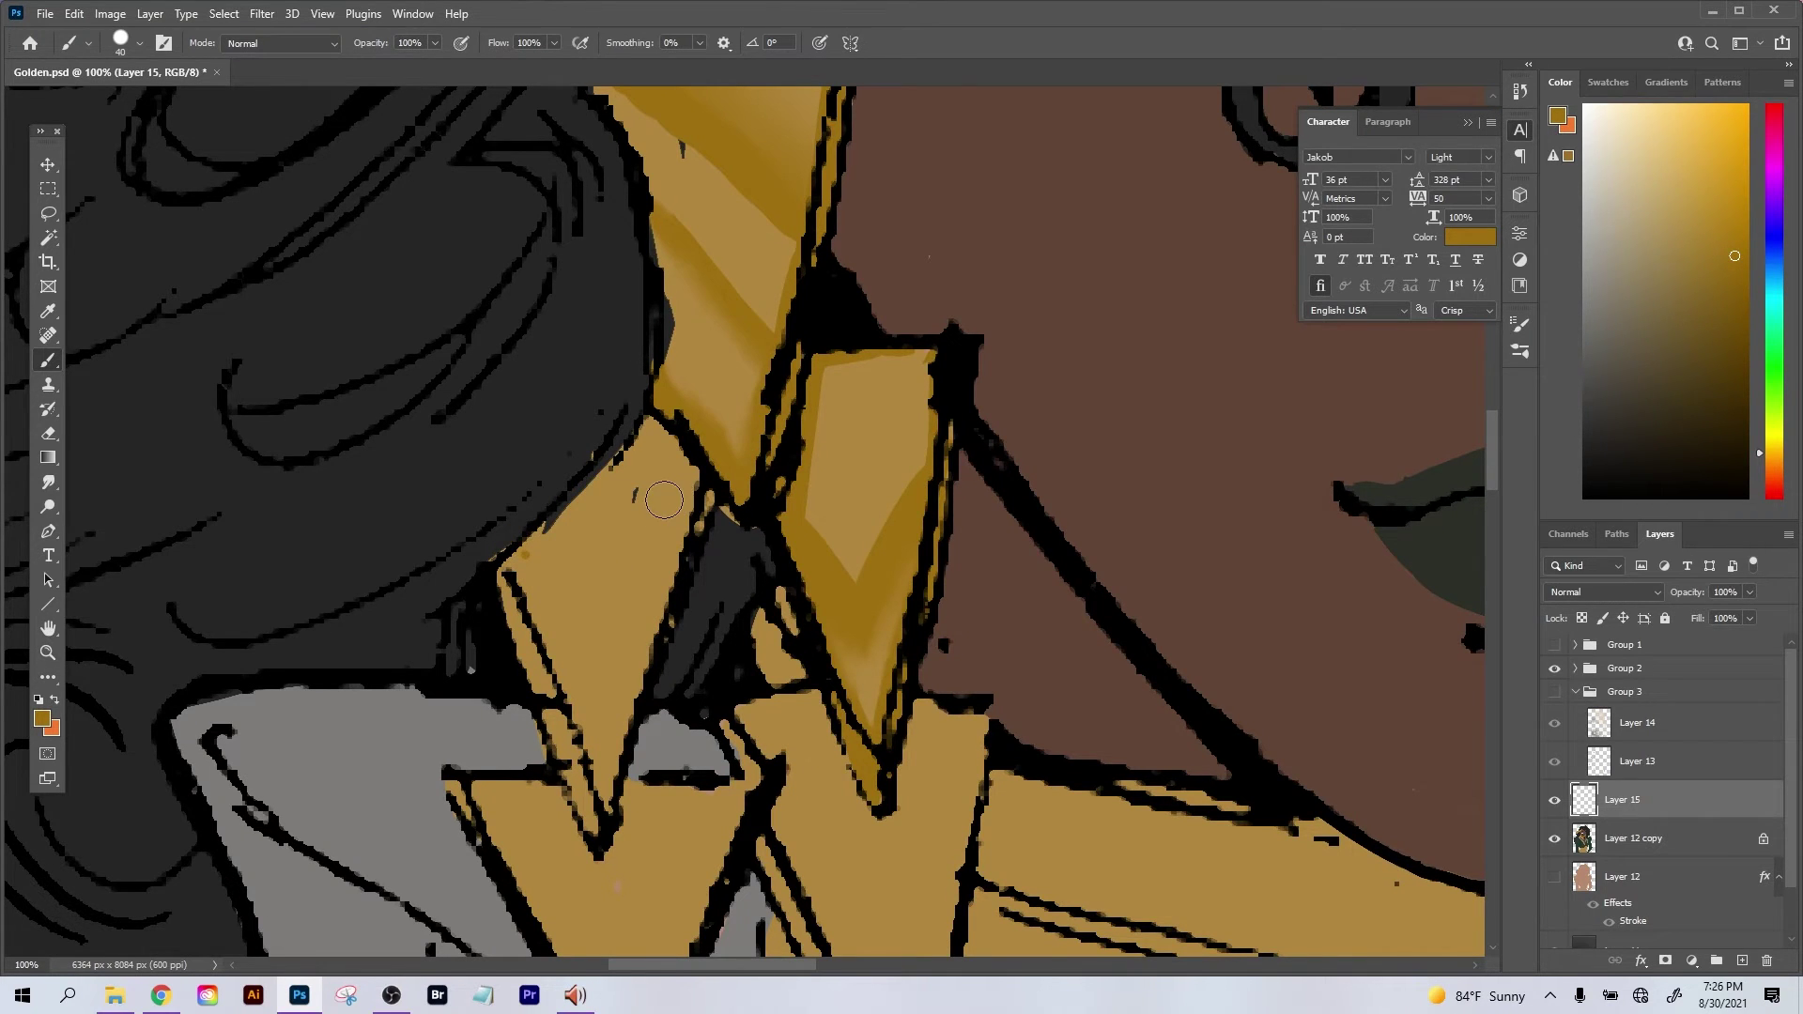
pyautogui.scroll(-2, 666, 505)
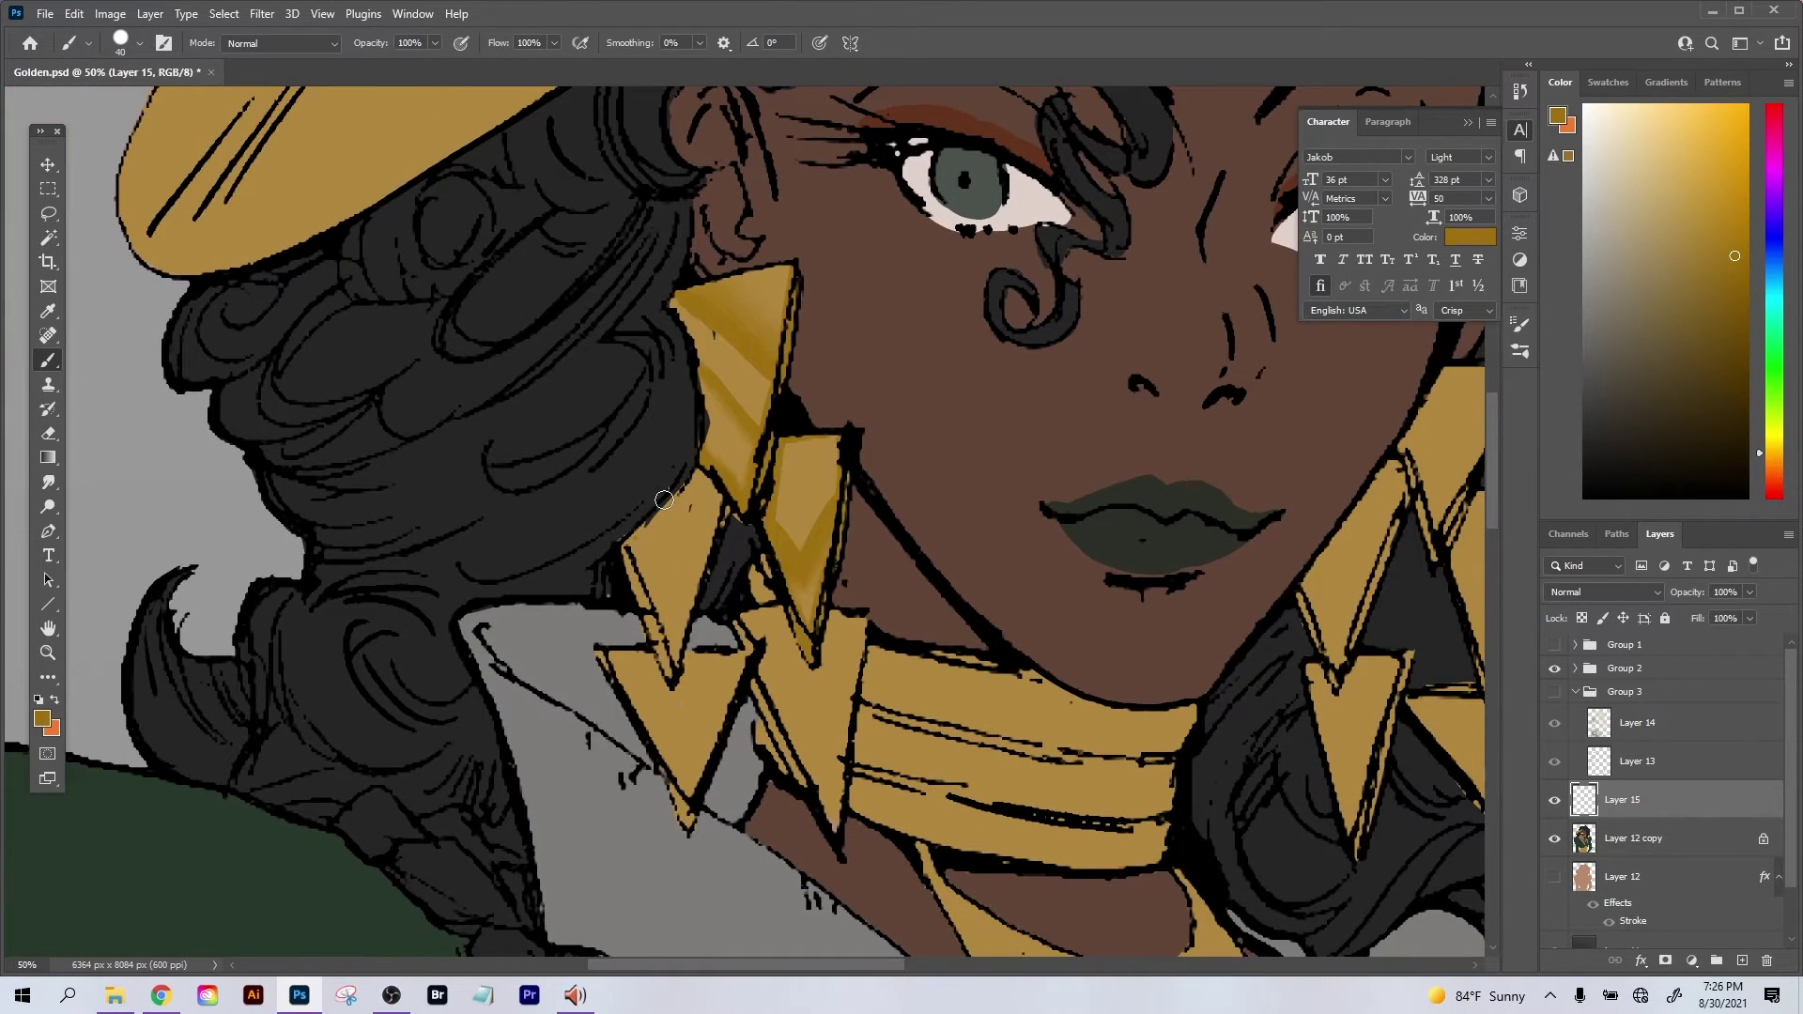
pyautogui.scroll(2, 666, 505)
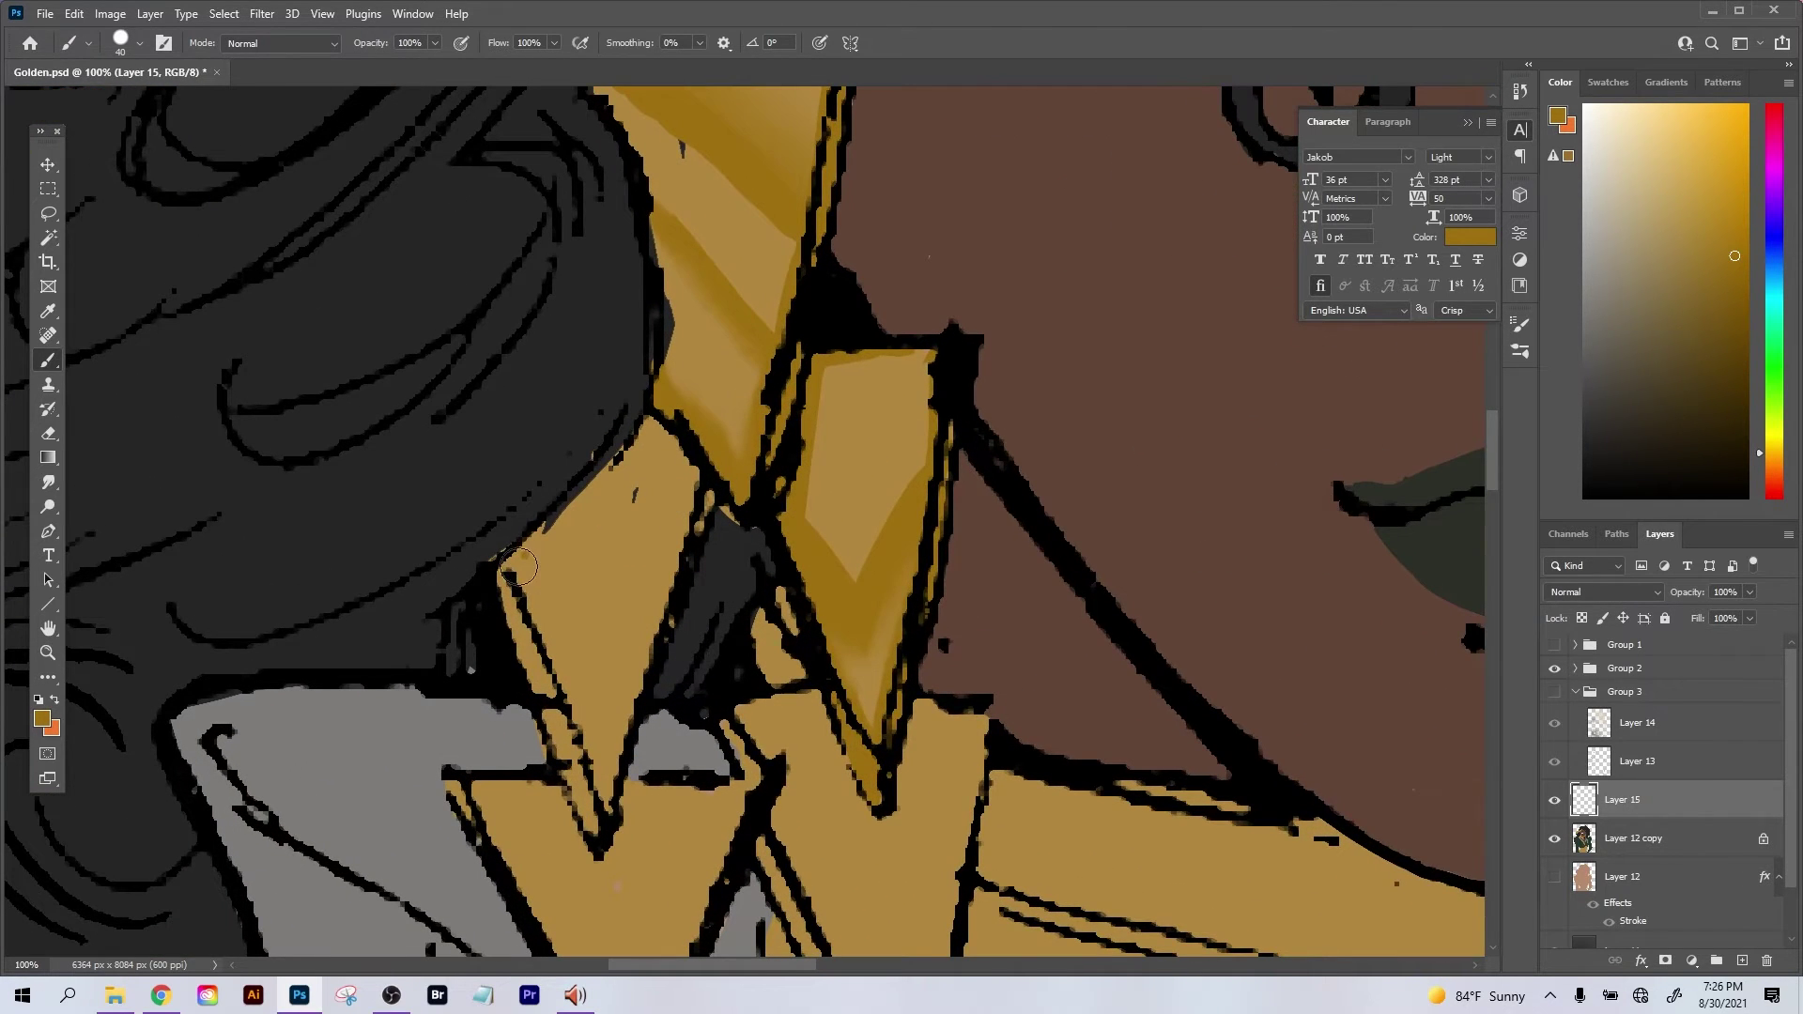
# Brush a dark gold band across the hair-side earring triangle from its side corner and down its centre, and darken its thin side facet.
pyautogui.moveTo(516, 558); pyautogui.dragTo(586, 570)
pyautogui.moveTo(545, 571)
pyautogui.mouseDown()
pyautogui.moveTo(597, 569)
pyautogui.moveTo(571, 578)
pyautogui.moveTo(597, 579)
pyautogui.moveTo(590, 751)
pyautogui.mouseUp()
pyautogui.hotkey('ctrl', 'z')
pyautogui.hotkey('ctrl', 'z')
pyautogui.hotkey('ctrl', 'z')
pyautogui.moveTo(552, 571)
pyautogui.mouseDown()
pyautogui.moveTo(599, 598)
pyautogui.moveTo(600, 578)
pyautogui.moveTo(593, 825)
pyautogui.mouseUp()
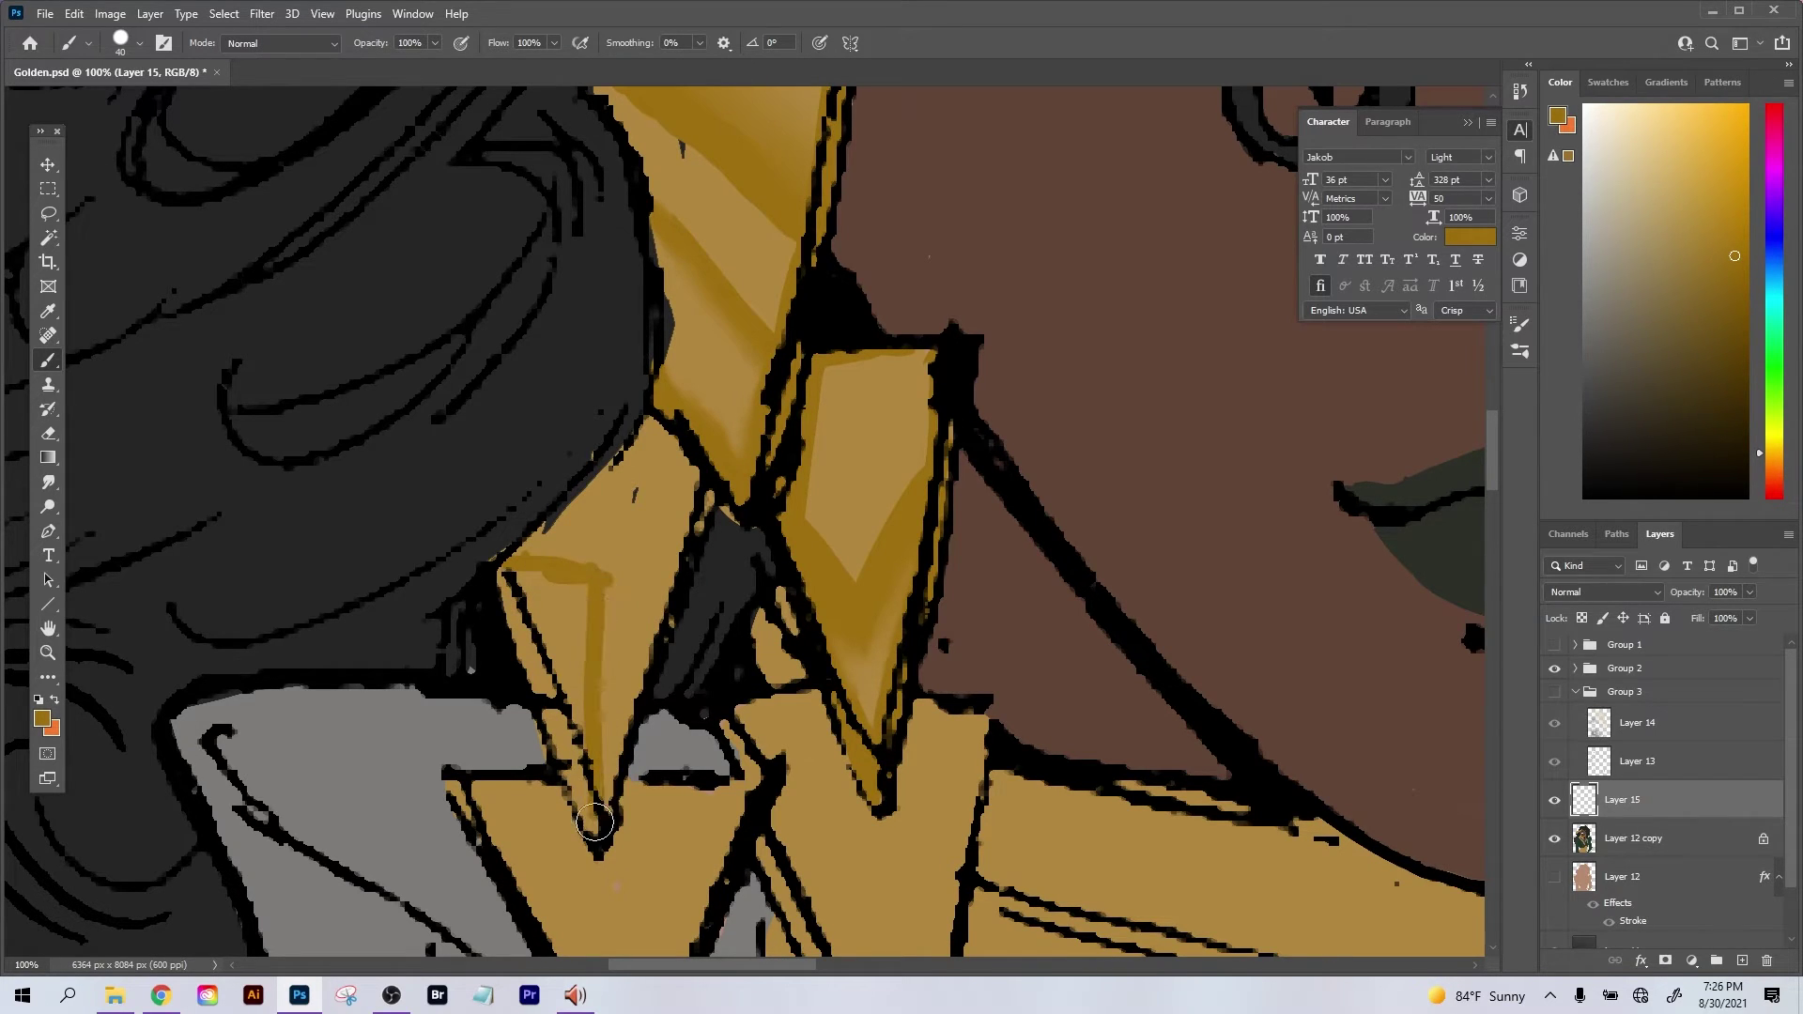
pyautogui.moveTo(514, 572)
pyautogui.mouseDown()
pyautogui.moveTo(586, 592)
pyautogui.moveTo(520, 571)
pyautogui.moveTo(585, 563)
pyautogui.moveTo(507, 552)
pyautogui.moveTo(609, 569)
pyautogui.moveTo(607, 782)
pyautogui.mouseUp()
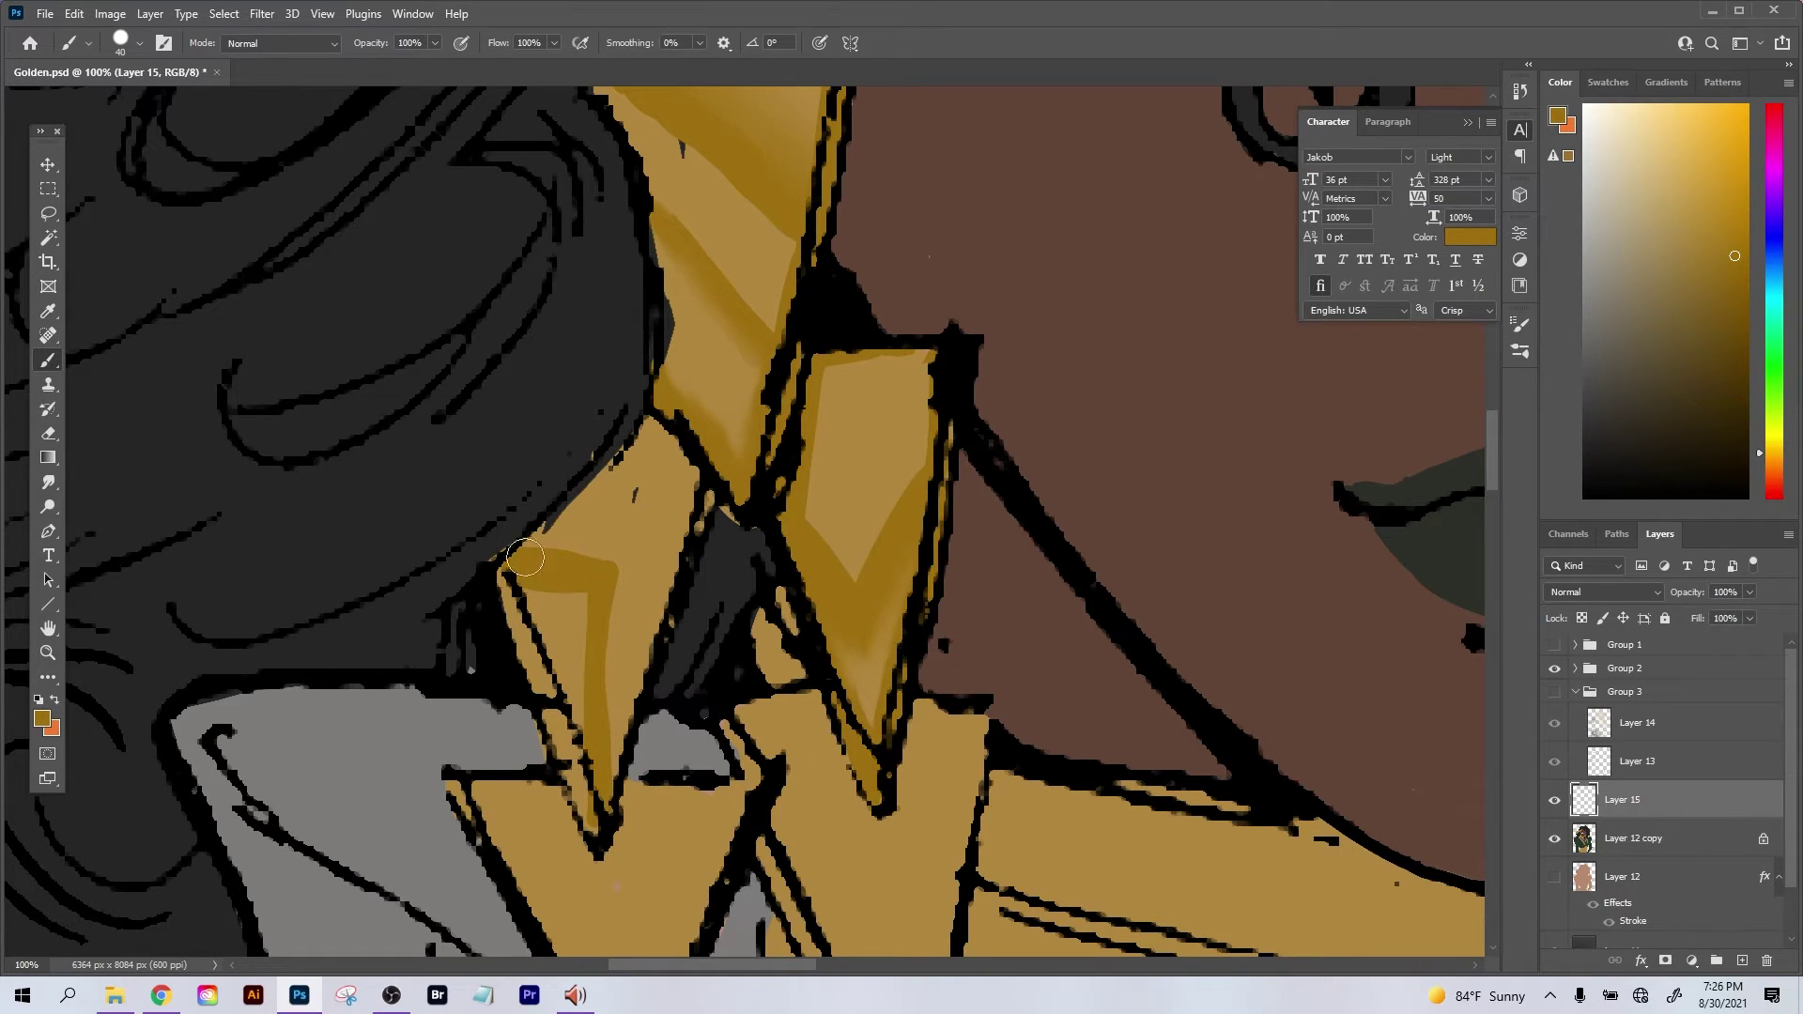
pyautogui.moveTo(510, 570); pyautogui.dragTo(574, 845)
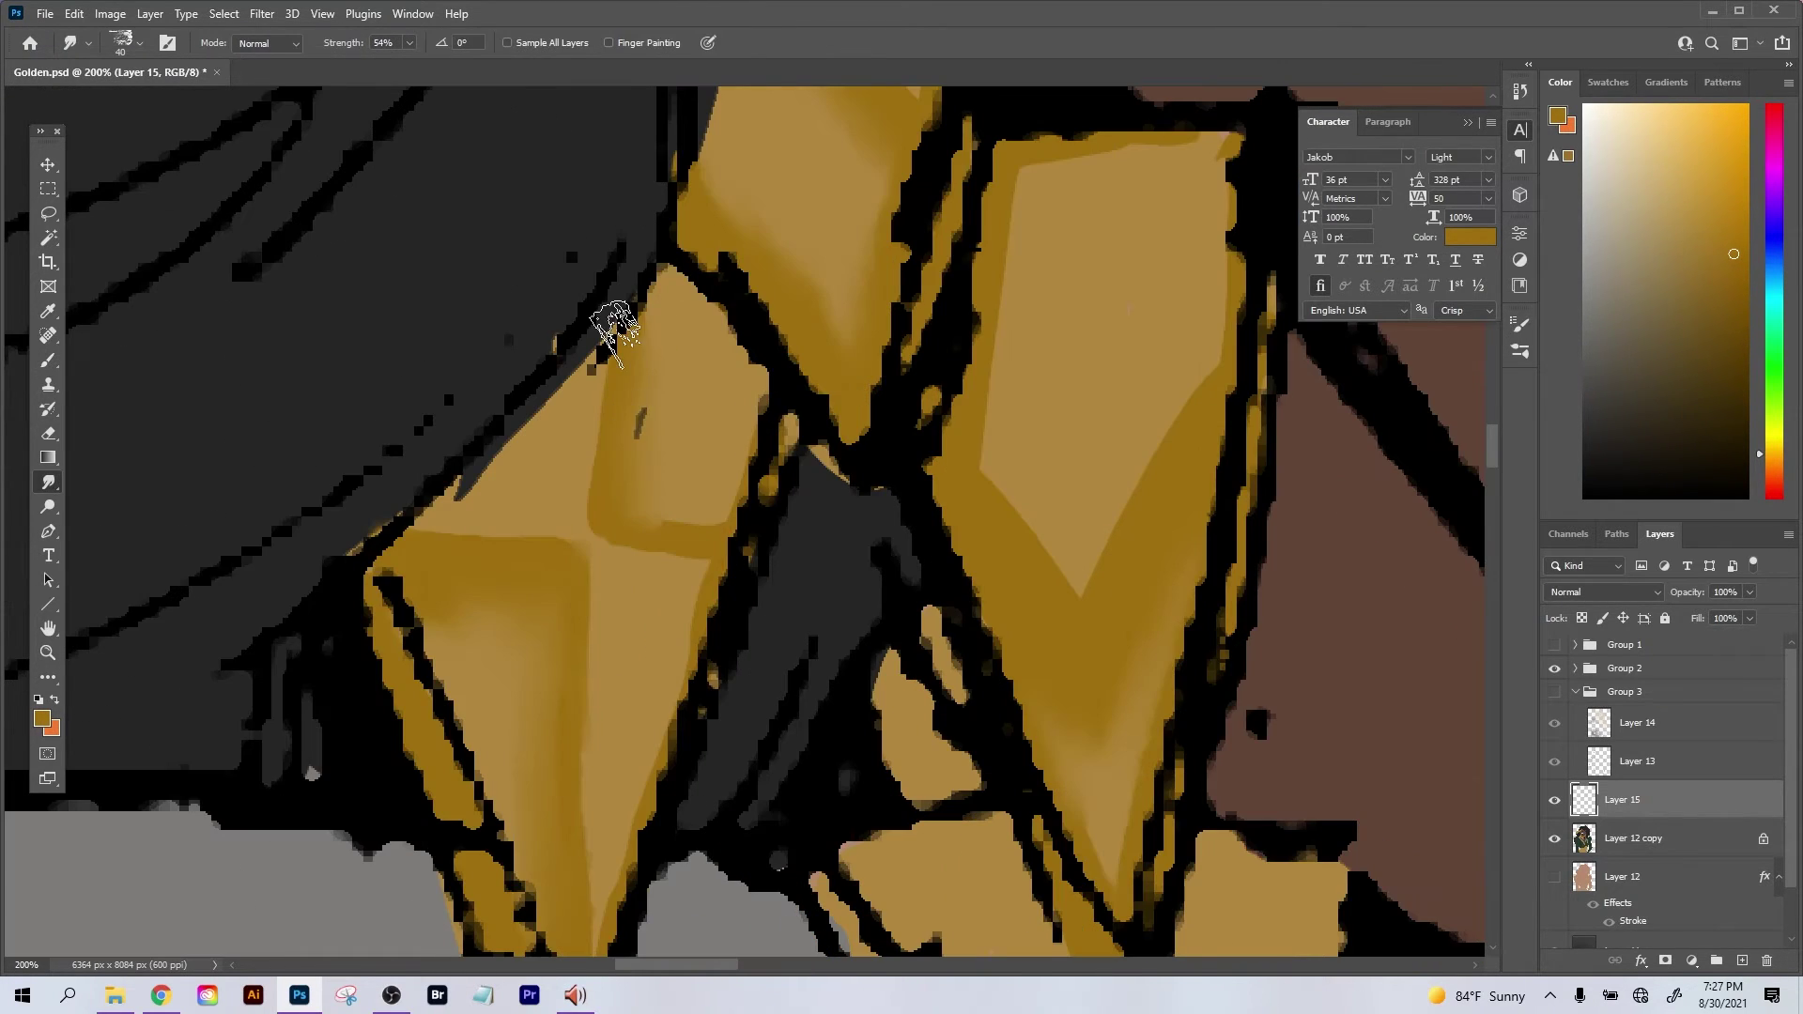
# Smudge the dark gold shading in the hair-side triangle's upper facet with a smaller 30 px size.
pyautogui.press('[')
pyautogui.moveTo(755, 400)
pyautogui.mouseDown()
pyautogui.moveTo(764, 456)
pyautogui.moveTo(718, 515)
pyautogui.mouseUp()
pyautogui.moveTo(612, 439)
pyautogui.mouseDown()
pyautogui.moveTo(625, 548)
pyautogui.moveTo(668, 525)
pyautogui.mouseUp()
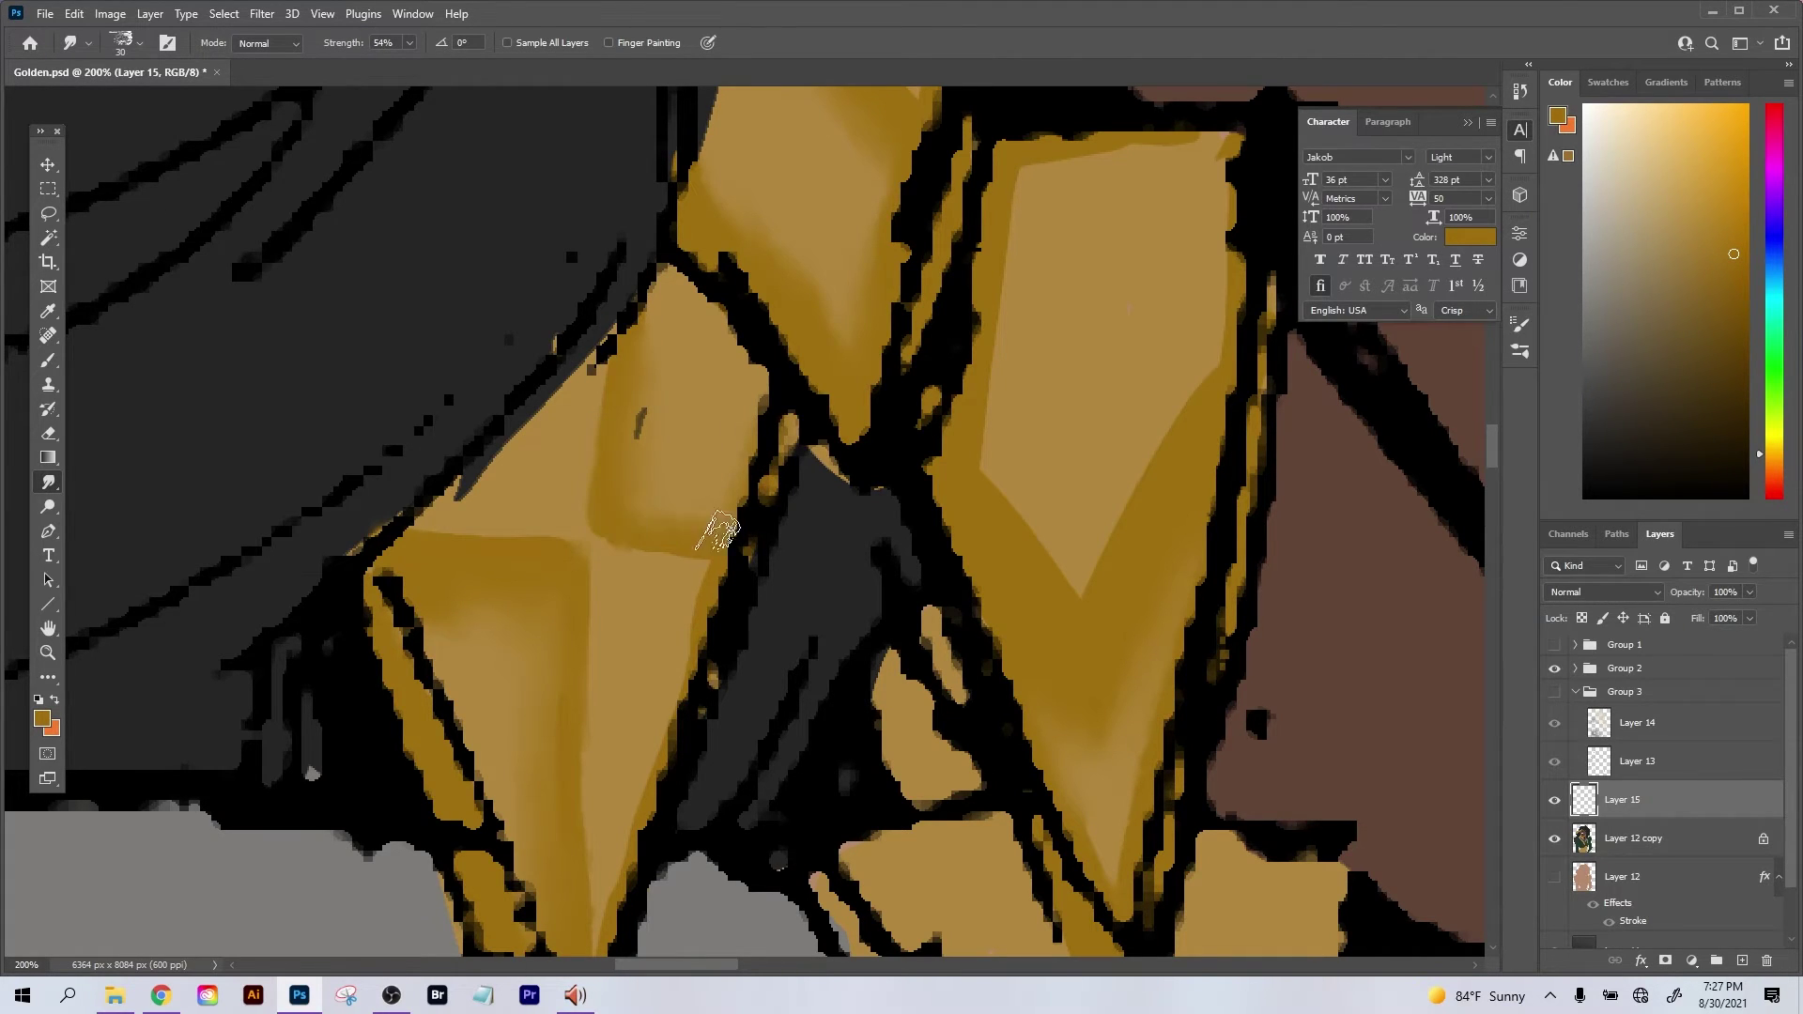
# Sample the light gold and, with a 9 px brush, sharpen the outer vertical edge of the upper facet's shading, redoing the first stroke.
pyautogui.press('b')
pyautogui.press('alt')
pyautogui.keyDown('alt'); pyautogui.click(625, 578); pyautogui.keyUp('alt')
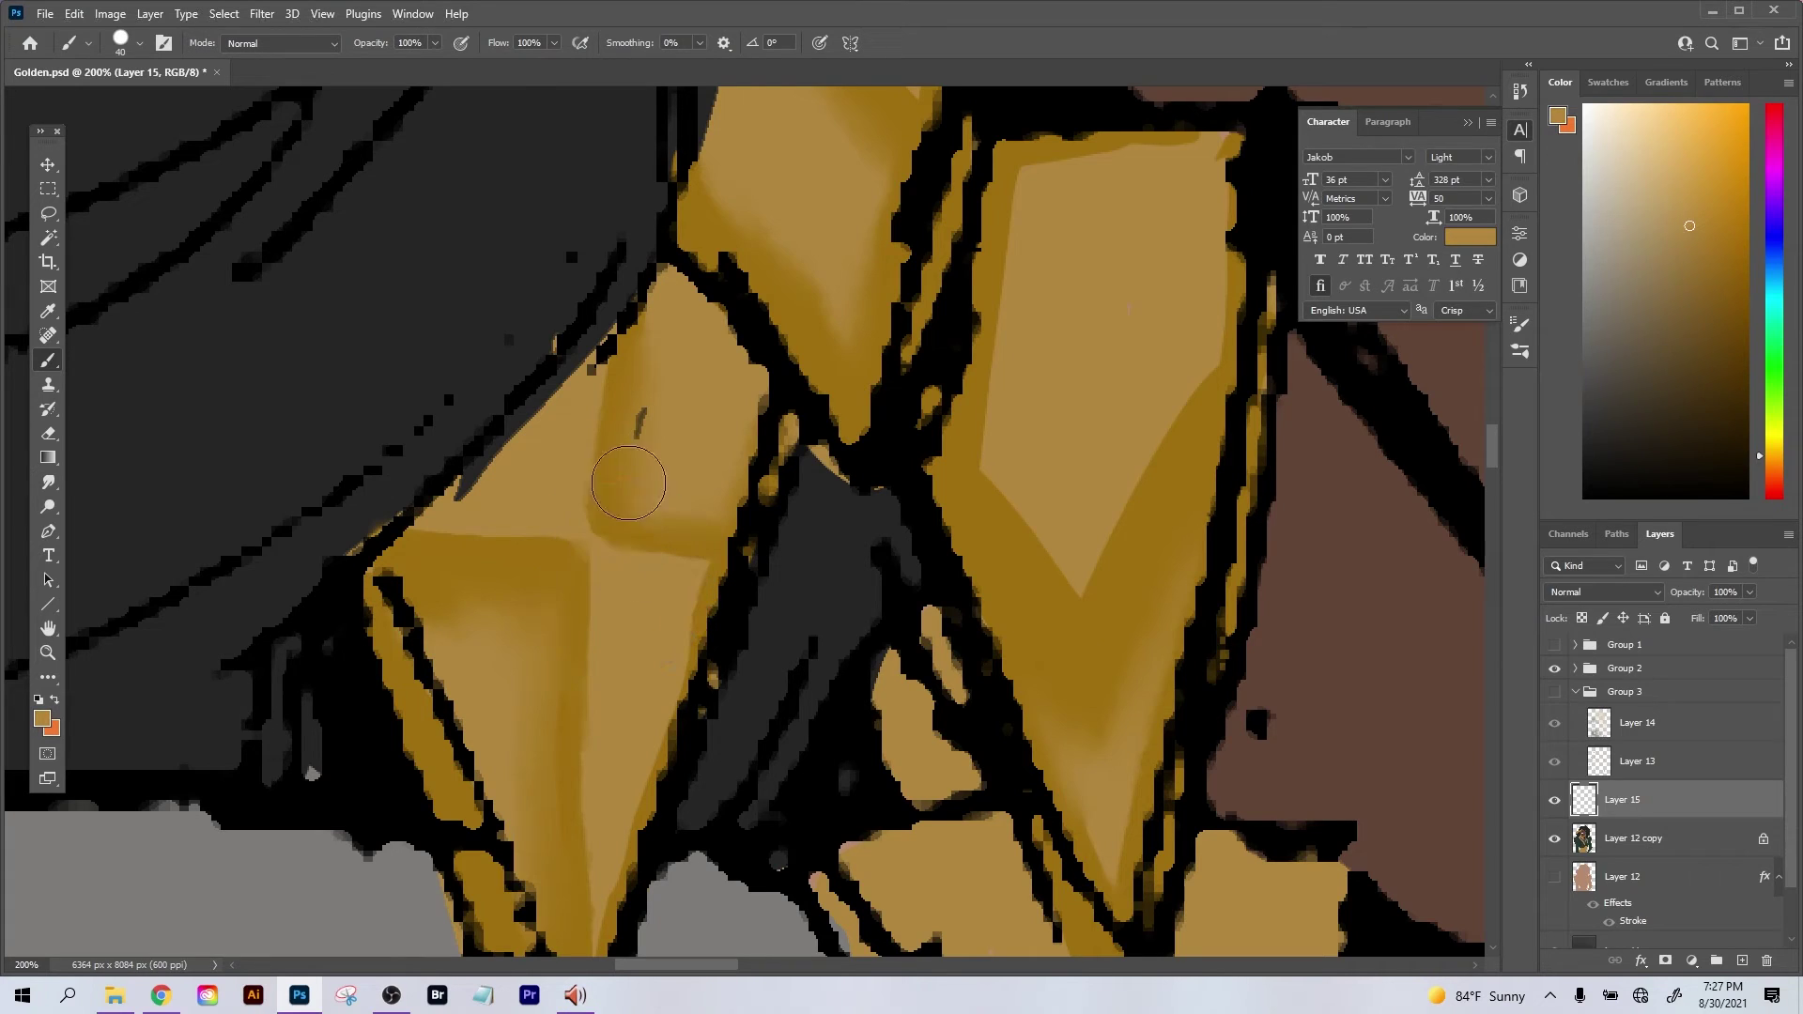
pyautogui.press('[')
pyautogui.press('[')
pyautogui.press('[')
pyautogui.press('[')
pyautogui.moveTo(583, 528); pyautogui.dragTo(590, 425)
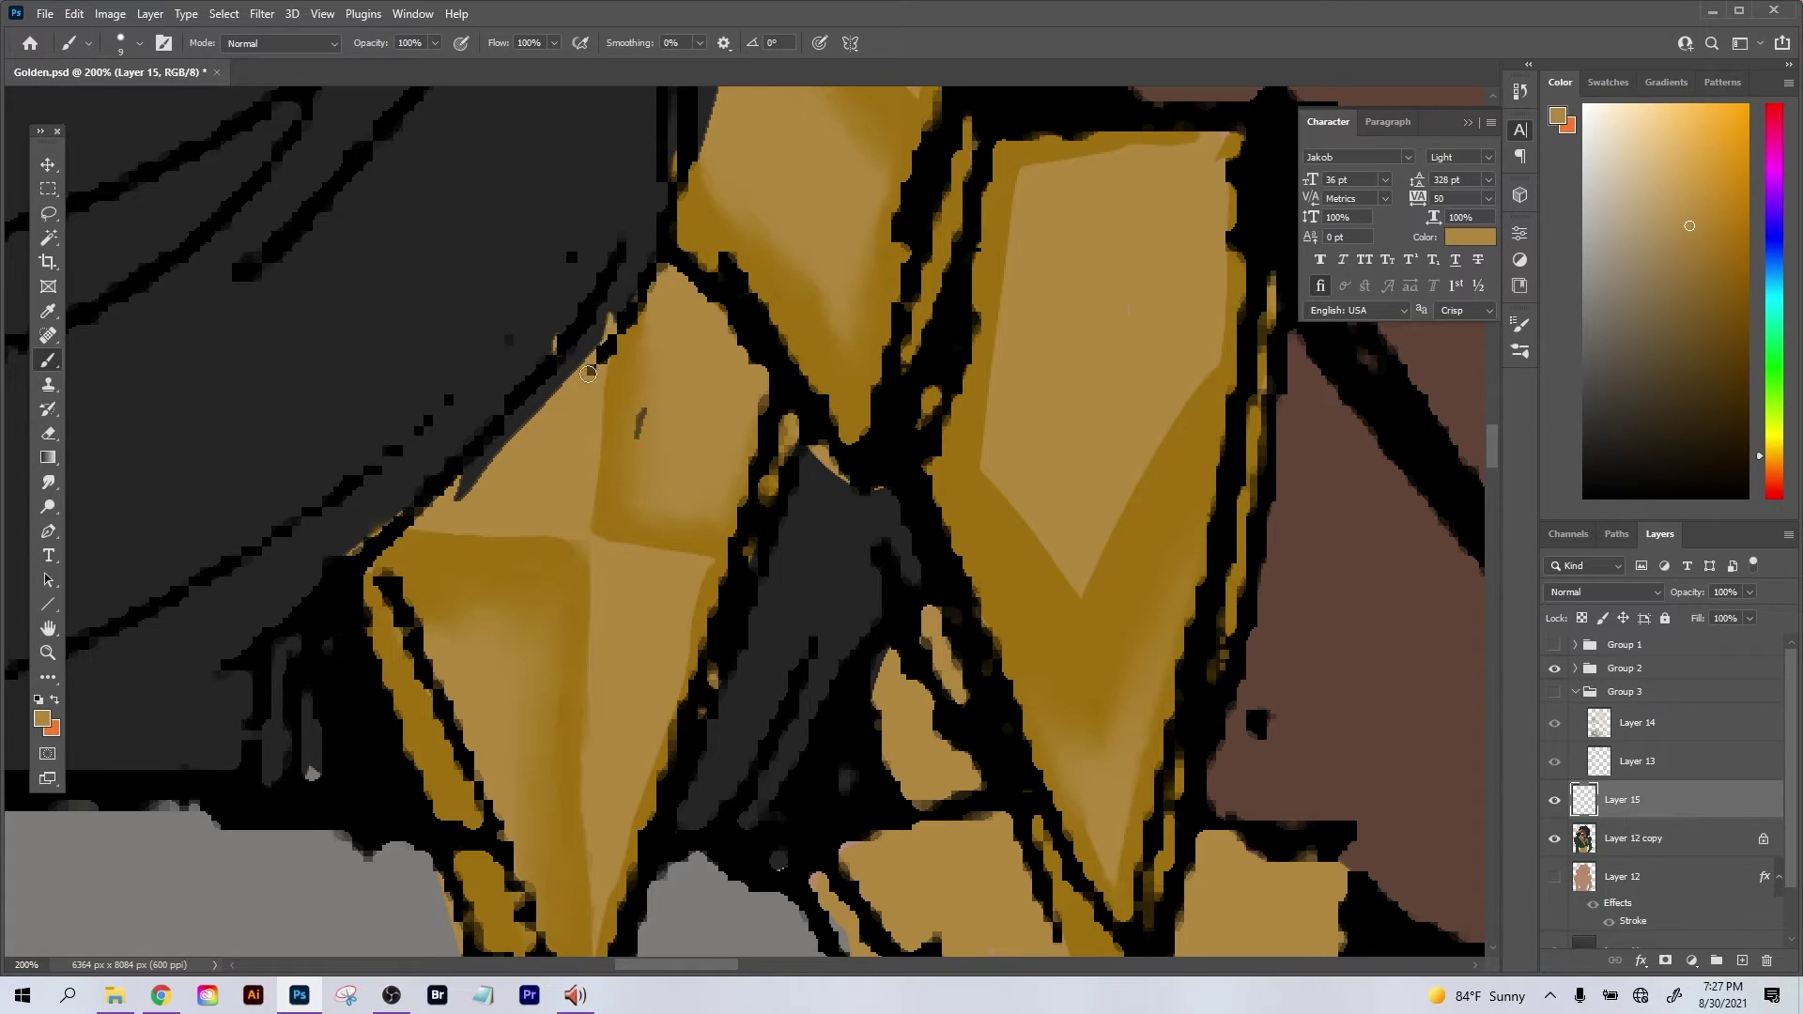
pyautogui.hotkey('ctrl', 'z')
pyautogui.moveTo(598, 408); pyautogui.dragTo(598, 504)
# Mix an orange-brown from the dark gold and brush first accent strokes at the hair-side triangle's outer side corner.
pyautogui.scroll(-4, 593, 529)
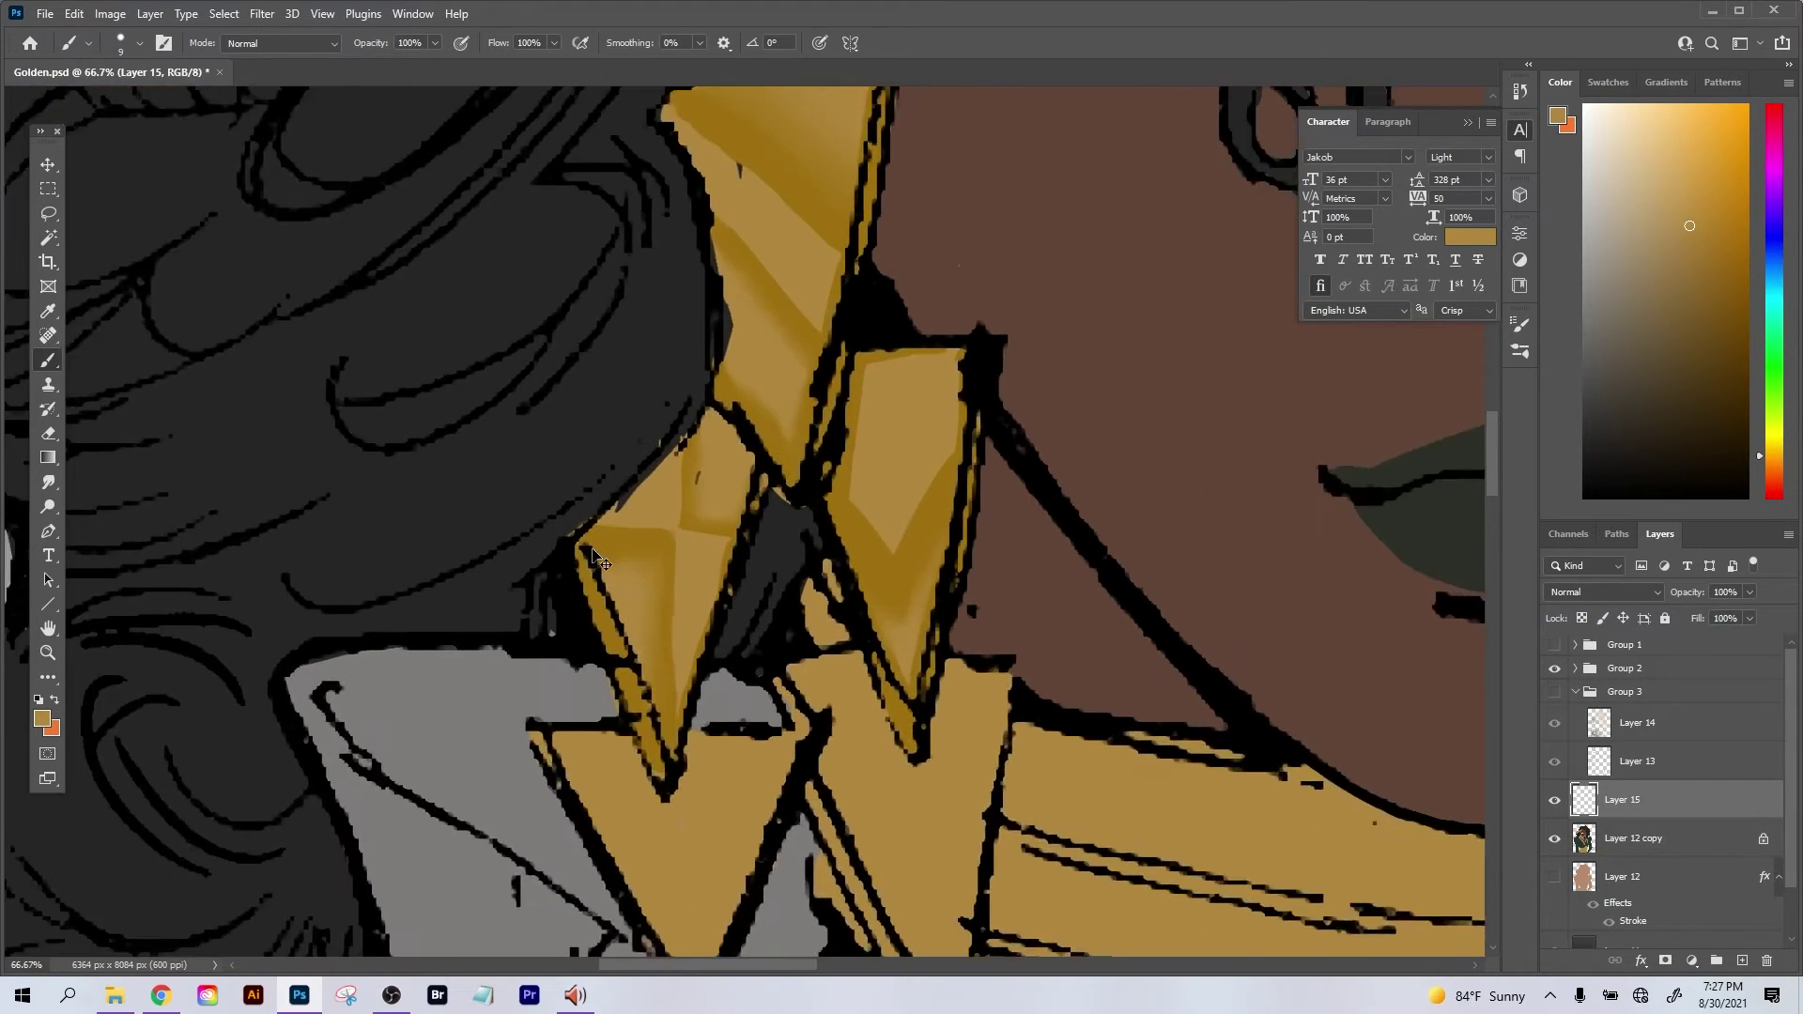
pyautogui.moveTo(816, 520); pyautogui.dragTo(586, 660)
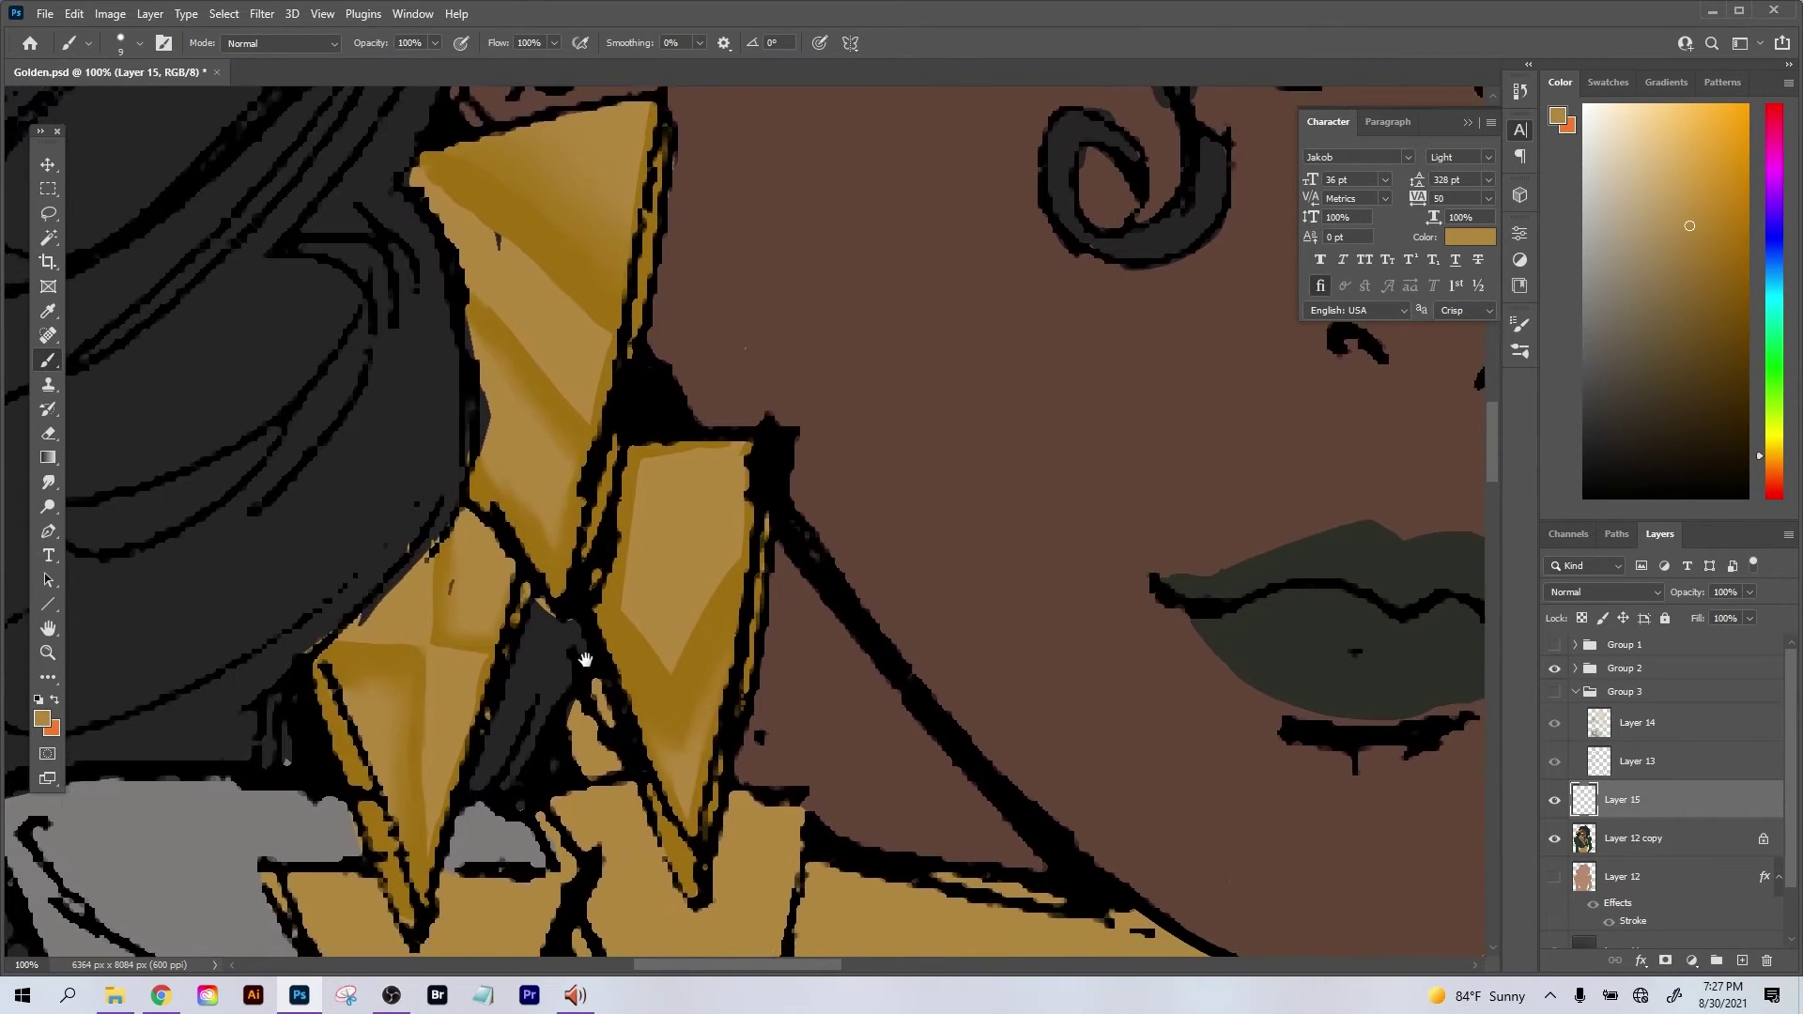
pyautogui.hscroll(-4, 586, 660)
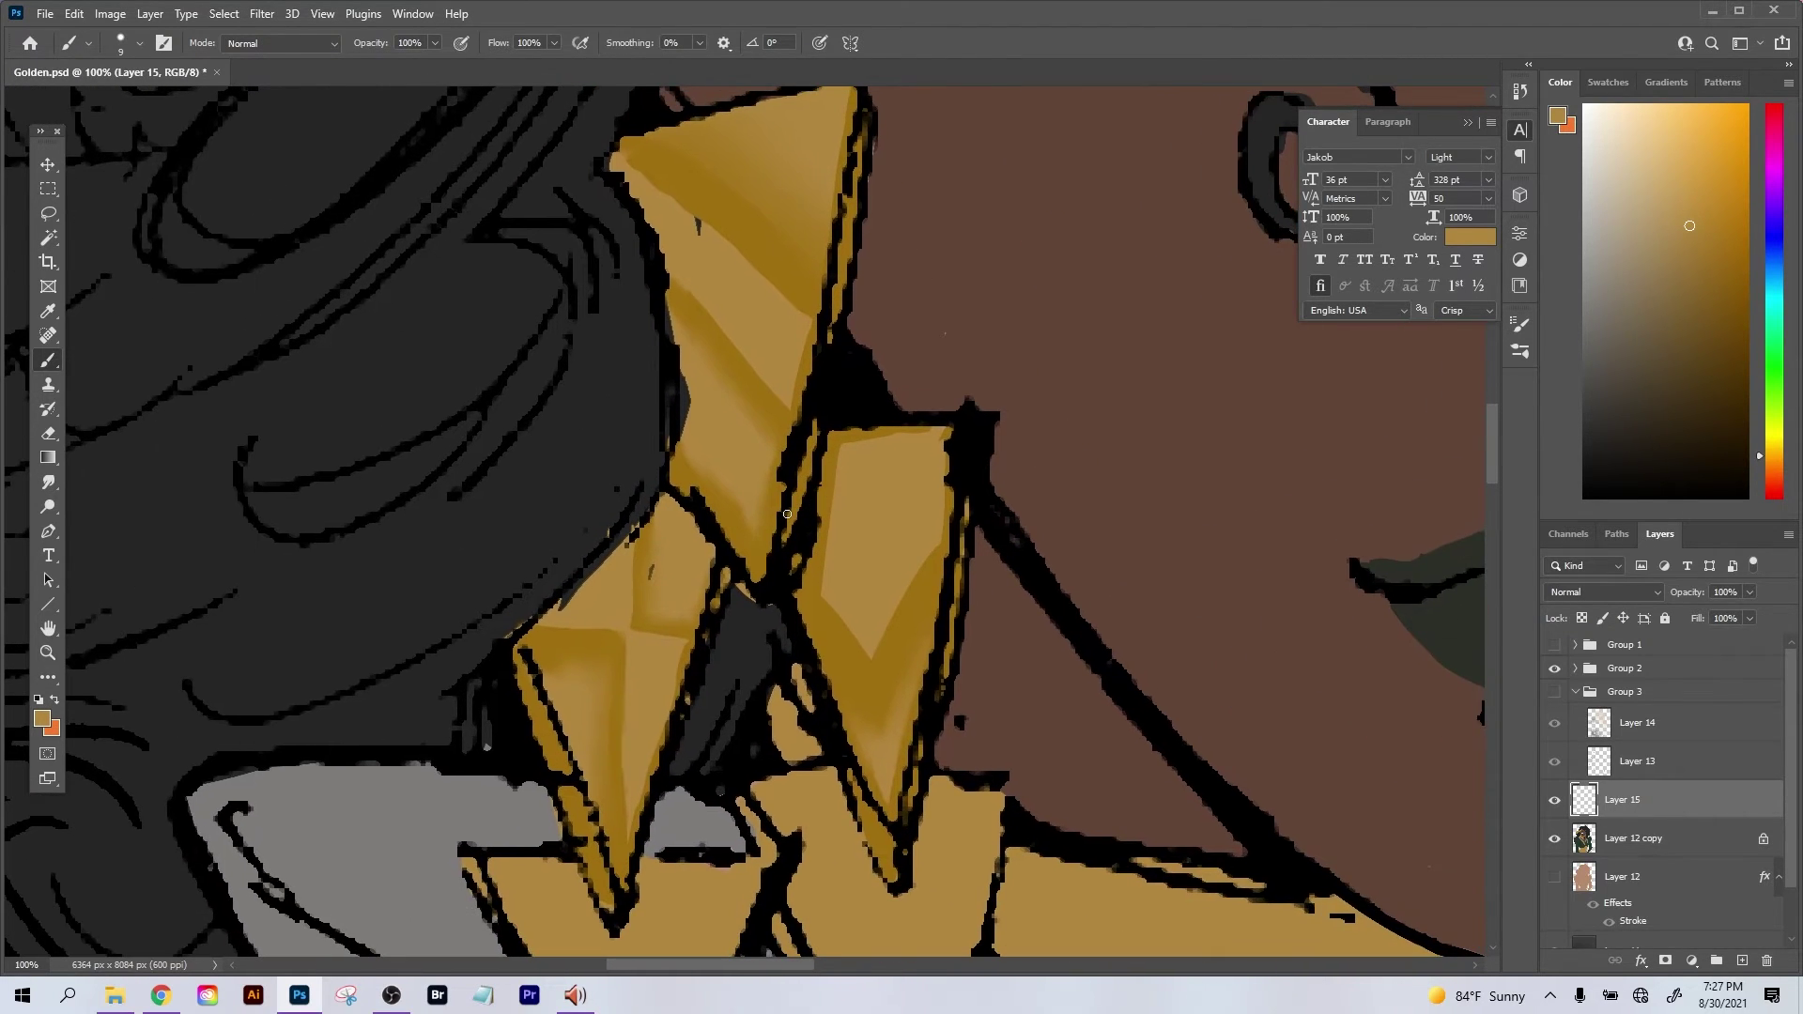
pyautogui.keyDown('alt'); pyautogui.click(697, 234); pyautogui.keyUp('alt')
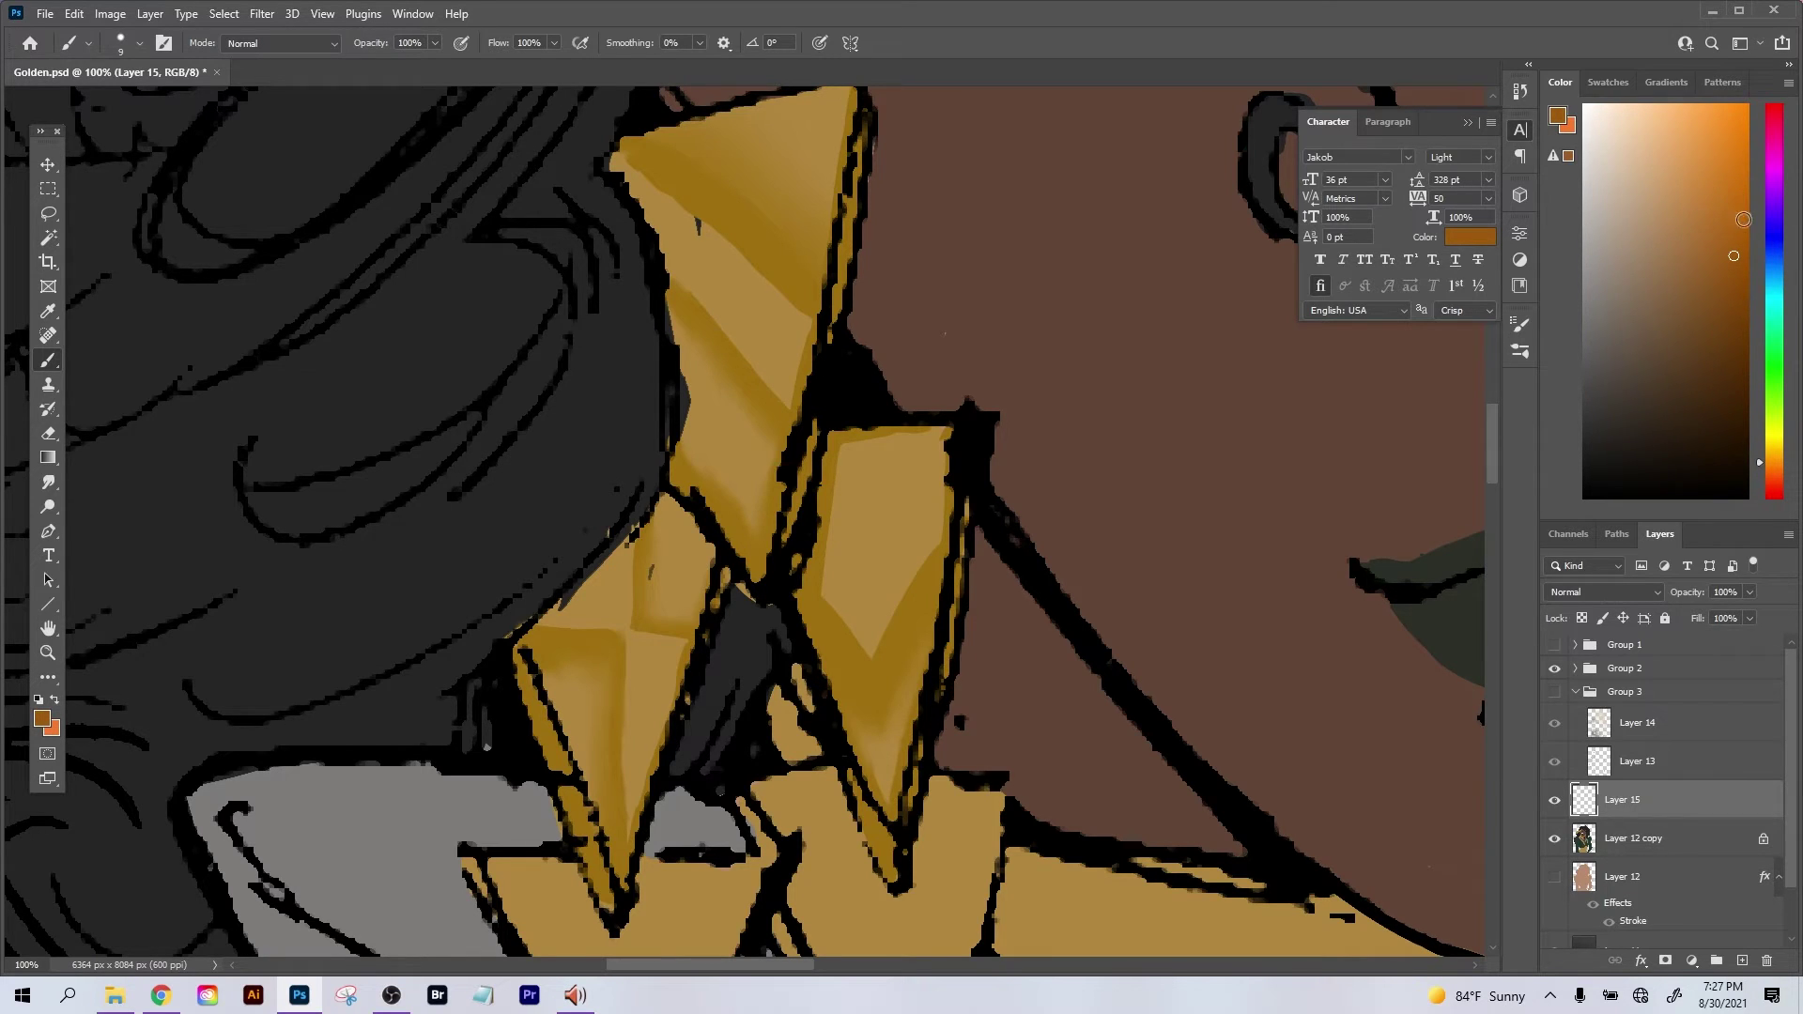
pyautogui.moveTo(1745, 216); pyautogui.dragTo(1736, 207)
pyautogui.hotkey('ctrl', '+')
pyautogui.moveTo(865, 603); pyautogui.dragTo(1166, 366)
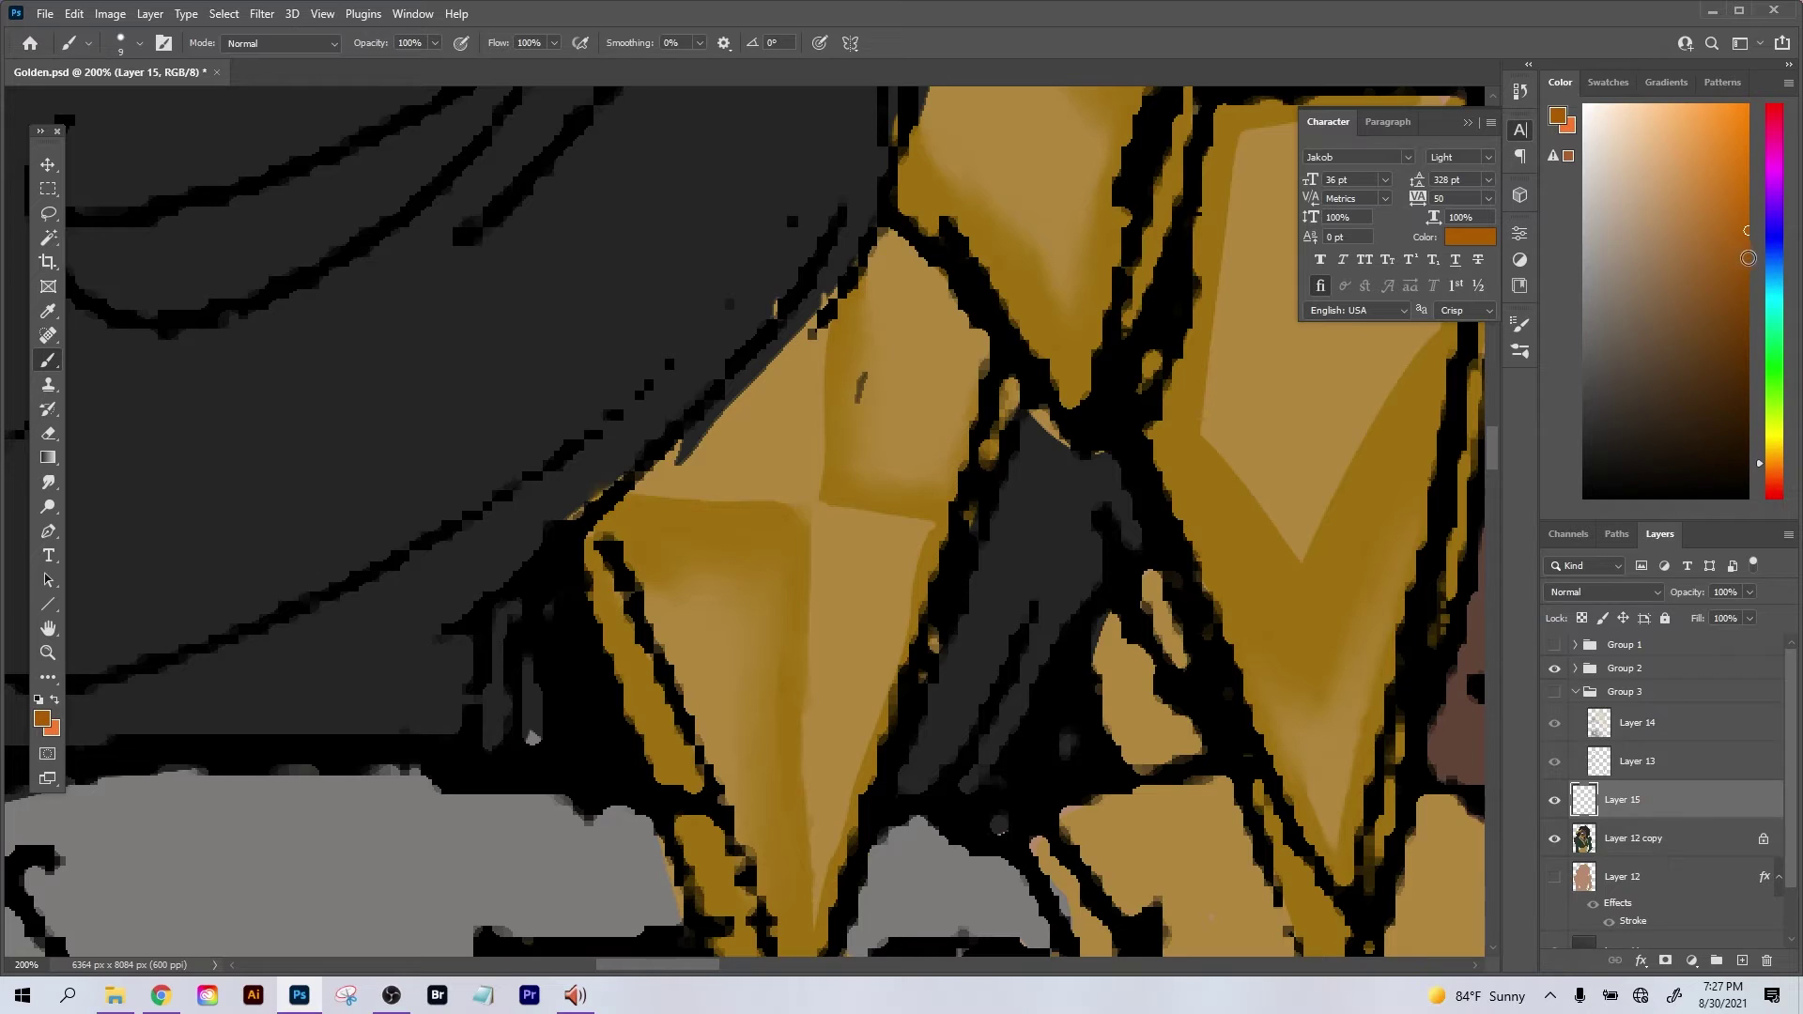
pyautogui.click(1747, 262)
pyautogui.moveTo(590, 519)
pyautogui.mouseDown()
pyautogui.moveTo(706, 515)
pyautogui.moveTo(627, 552)
pyautogui.mouseUp()
# Darken the orange-brown slightly and fill a tapering wedge from the side corner along the lower facet's upper edge to the centre.
pyautogui.click(1738, 273)
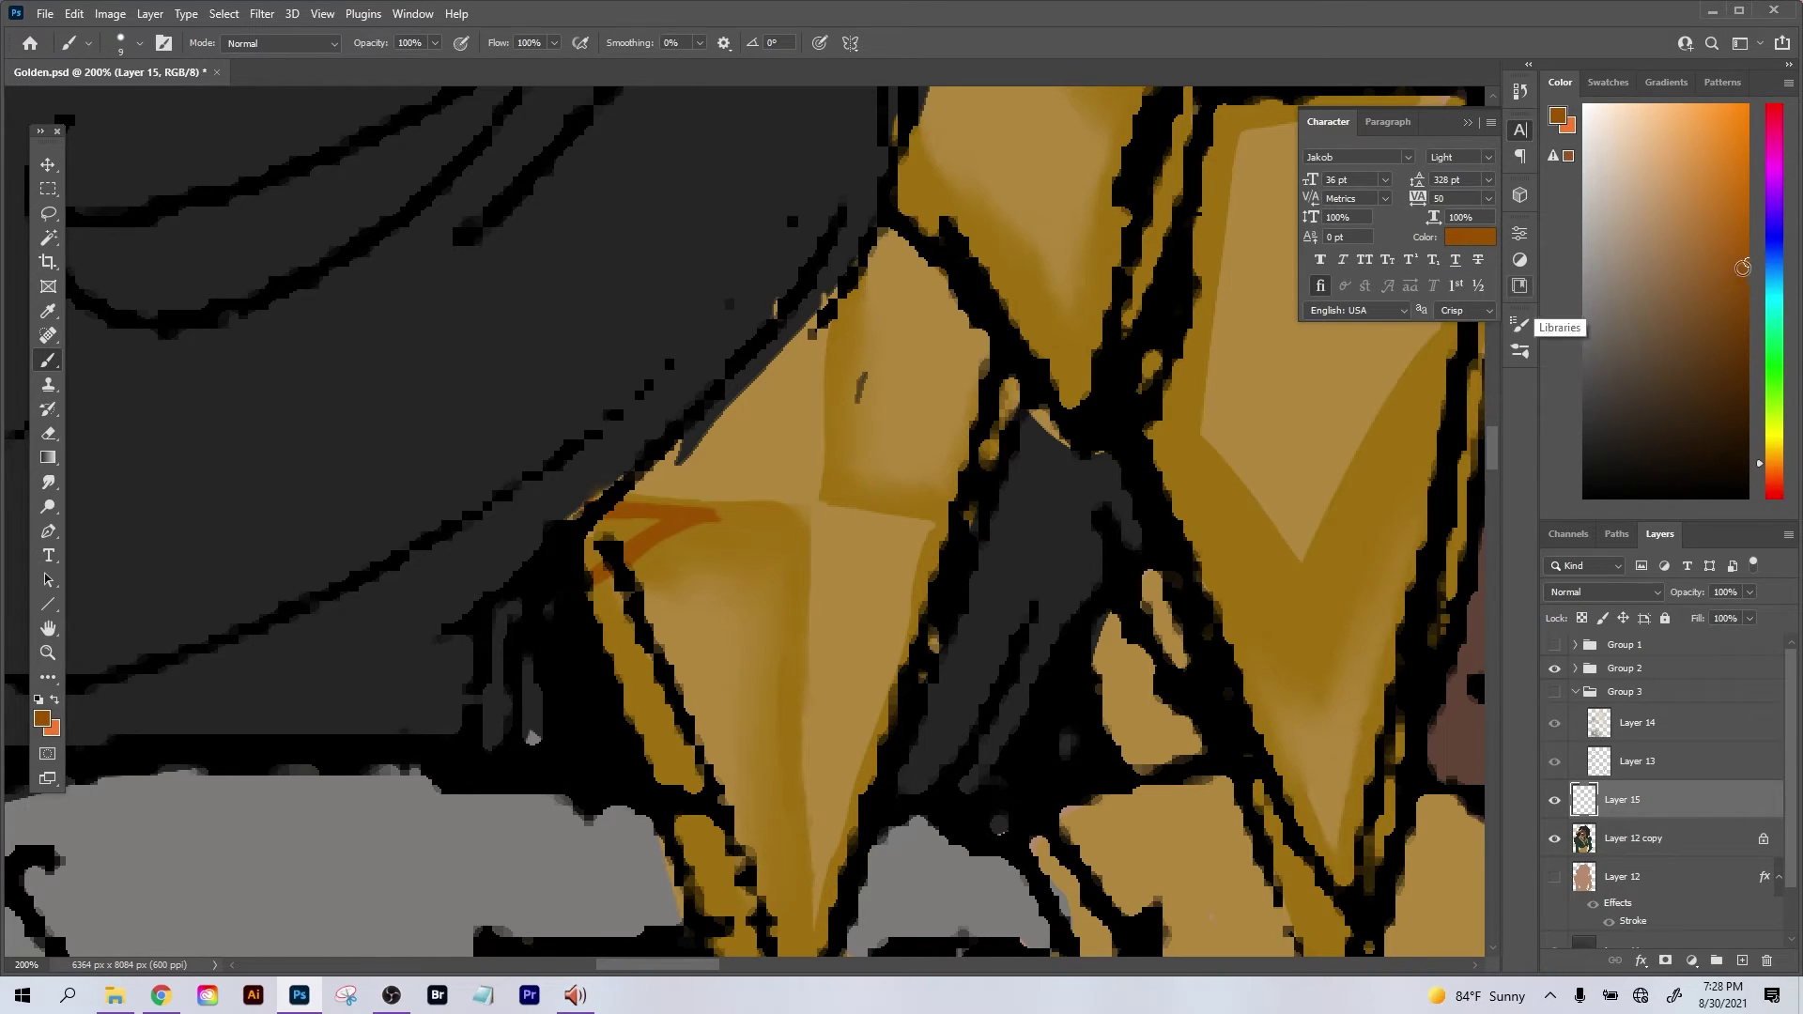
pyautogui.moveTo(608, 517)
pyautogui.mouseDown()
pyautogui.moveTo(743, 515)
pyautogui.moveTo(656, 512)
pyautogui.mouseUp()
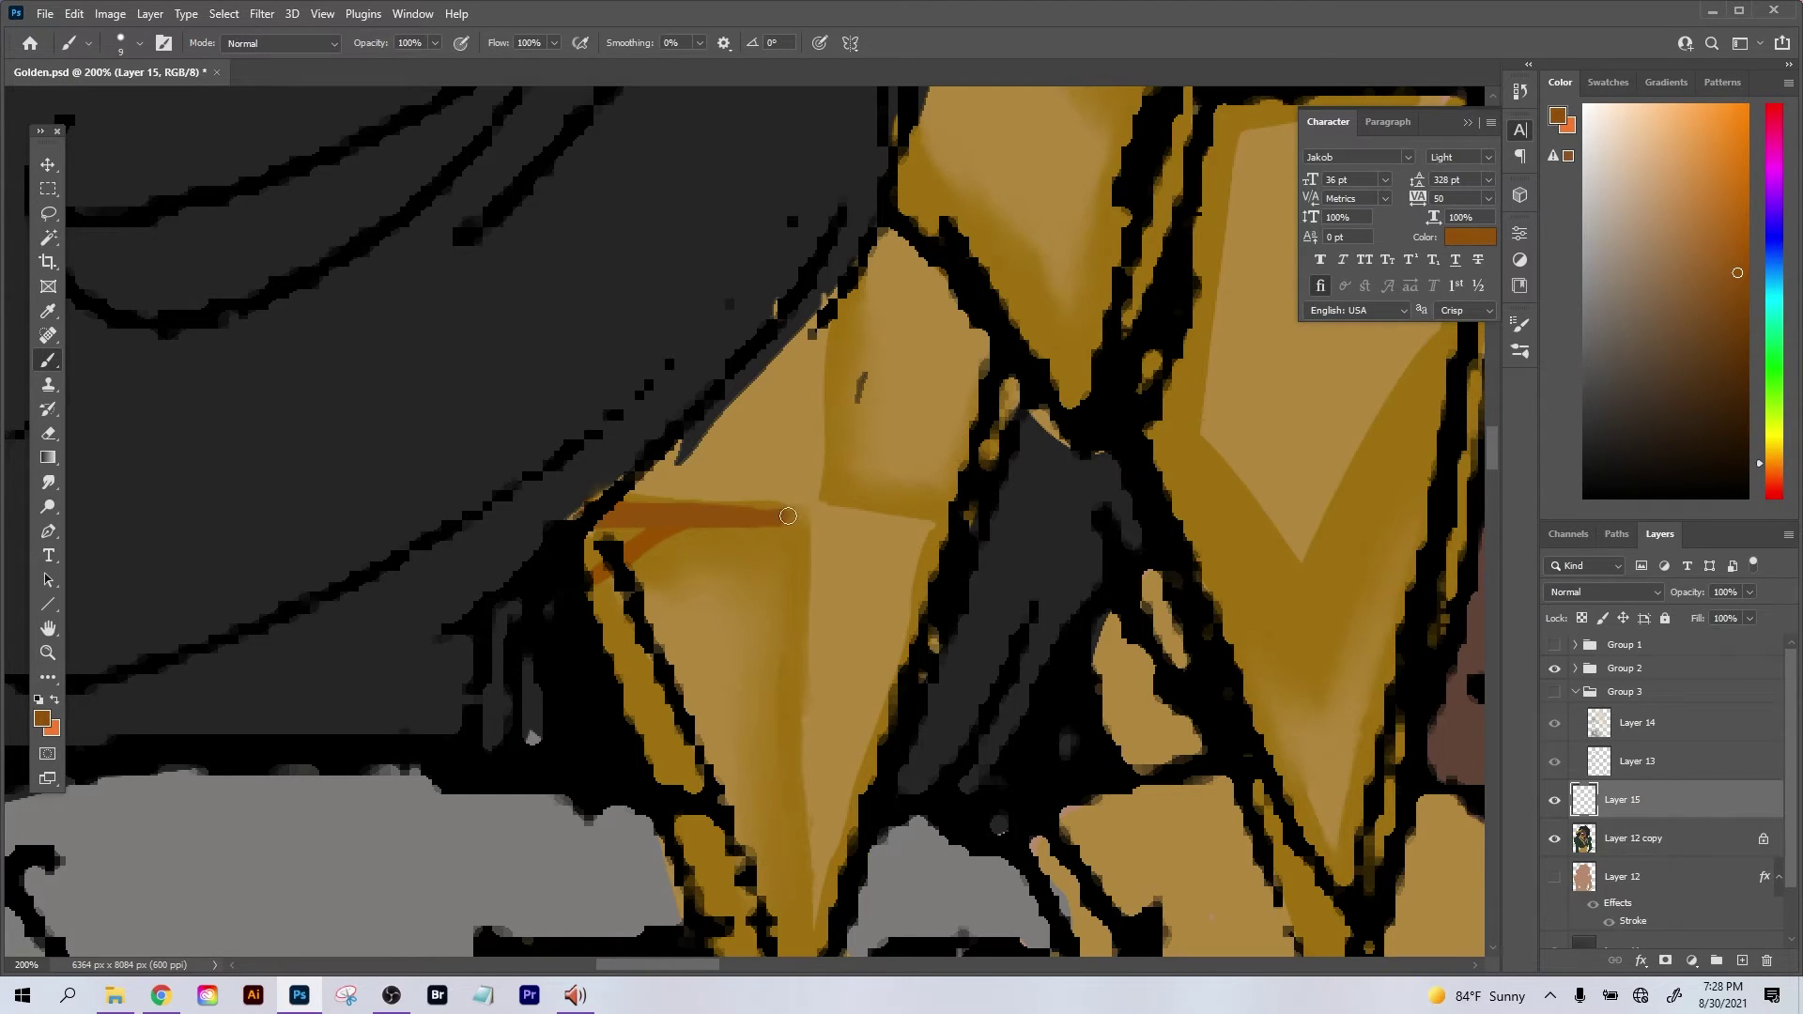
pyautogui.moveTo(788, 515)
pyautogui.mouseDown()
pyautogui.moveTo(626, 554)
pyautogui.moveTo(609, 545)
pyautogui.moveTo(622, 529)
pyautogui.moveTo(590, 577)
pyautogui.mouseUp()
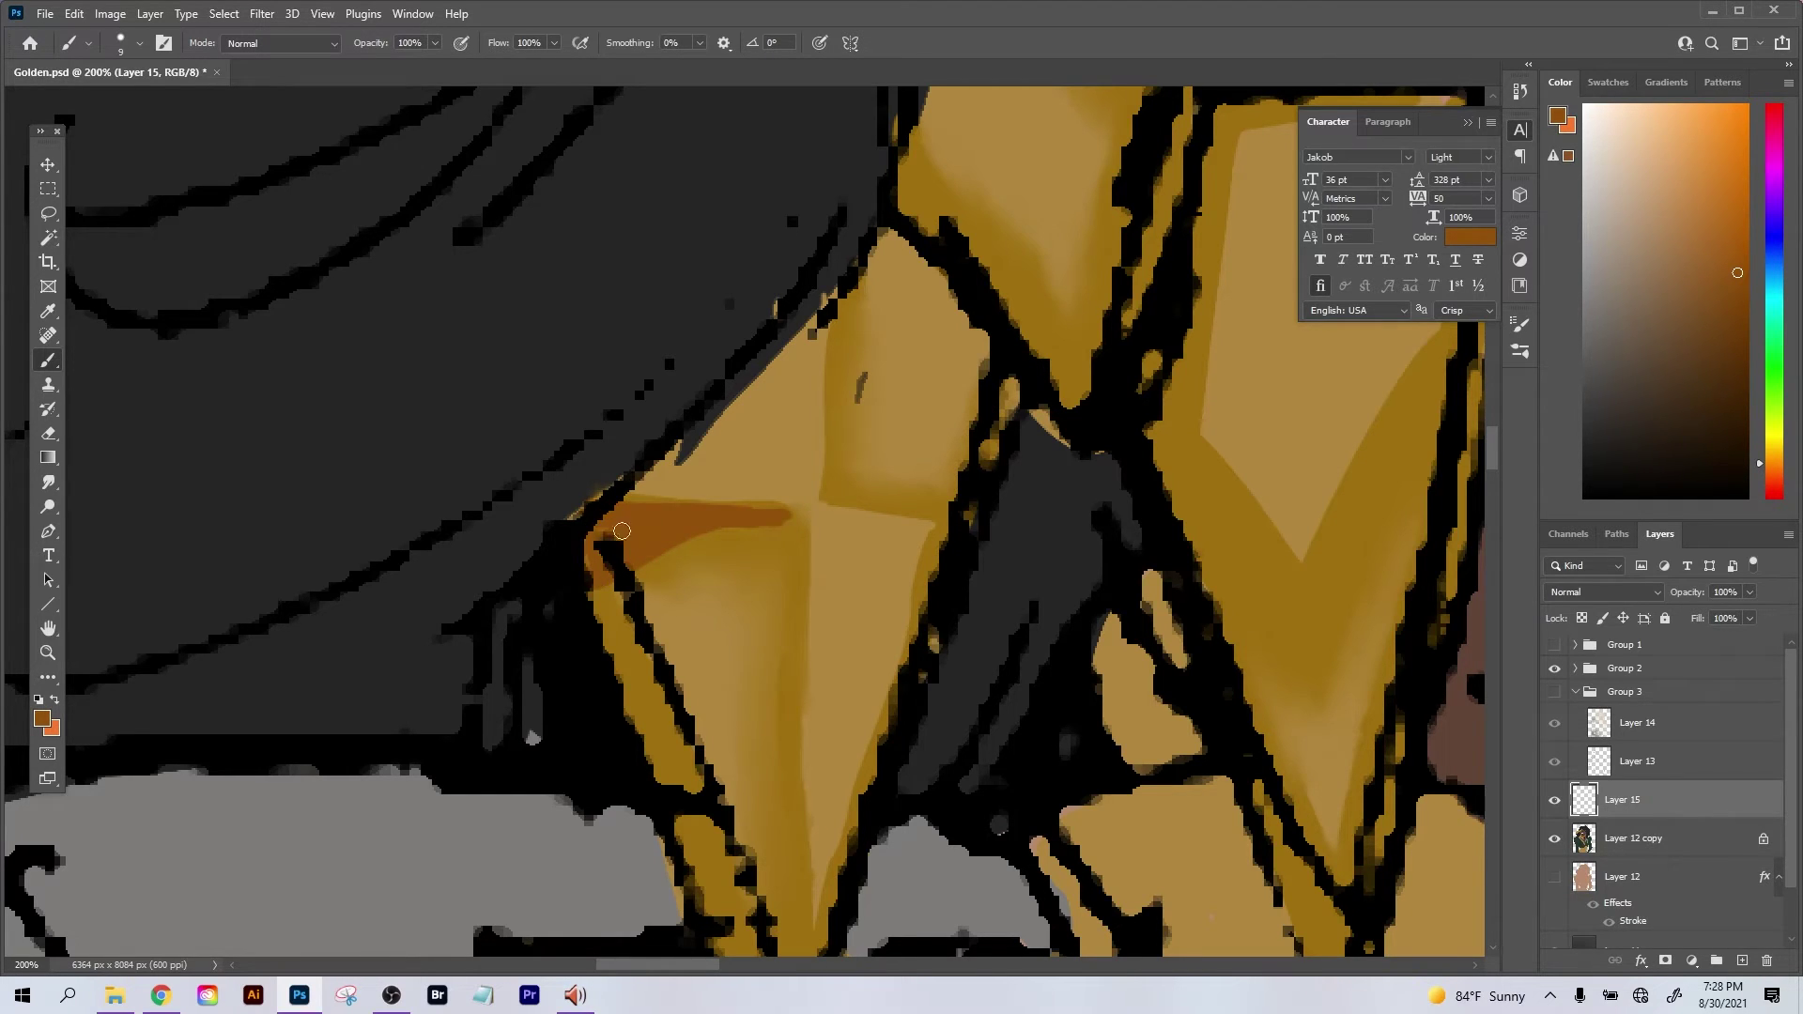
pyautogui.scroll(-3, 640, 572)
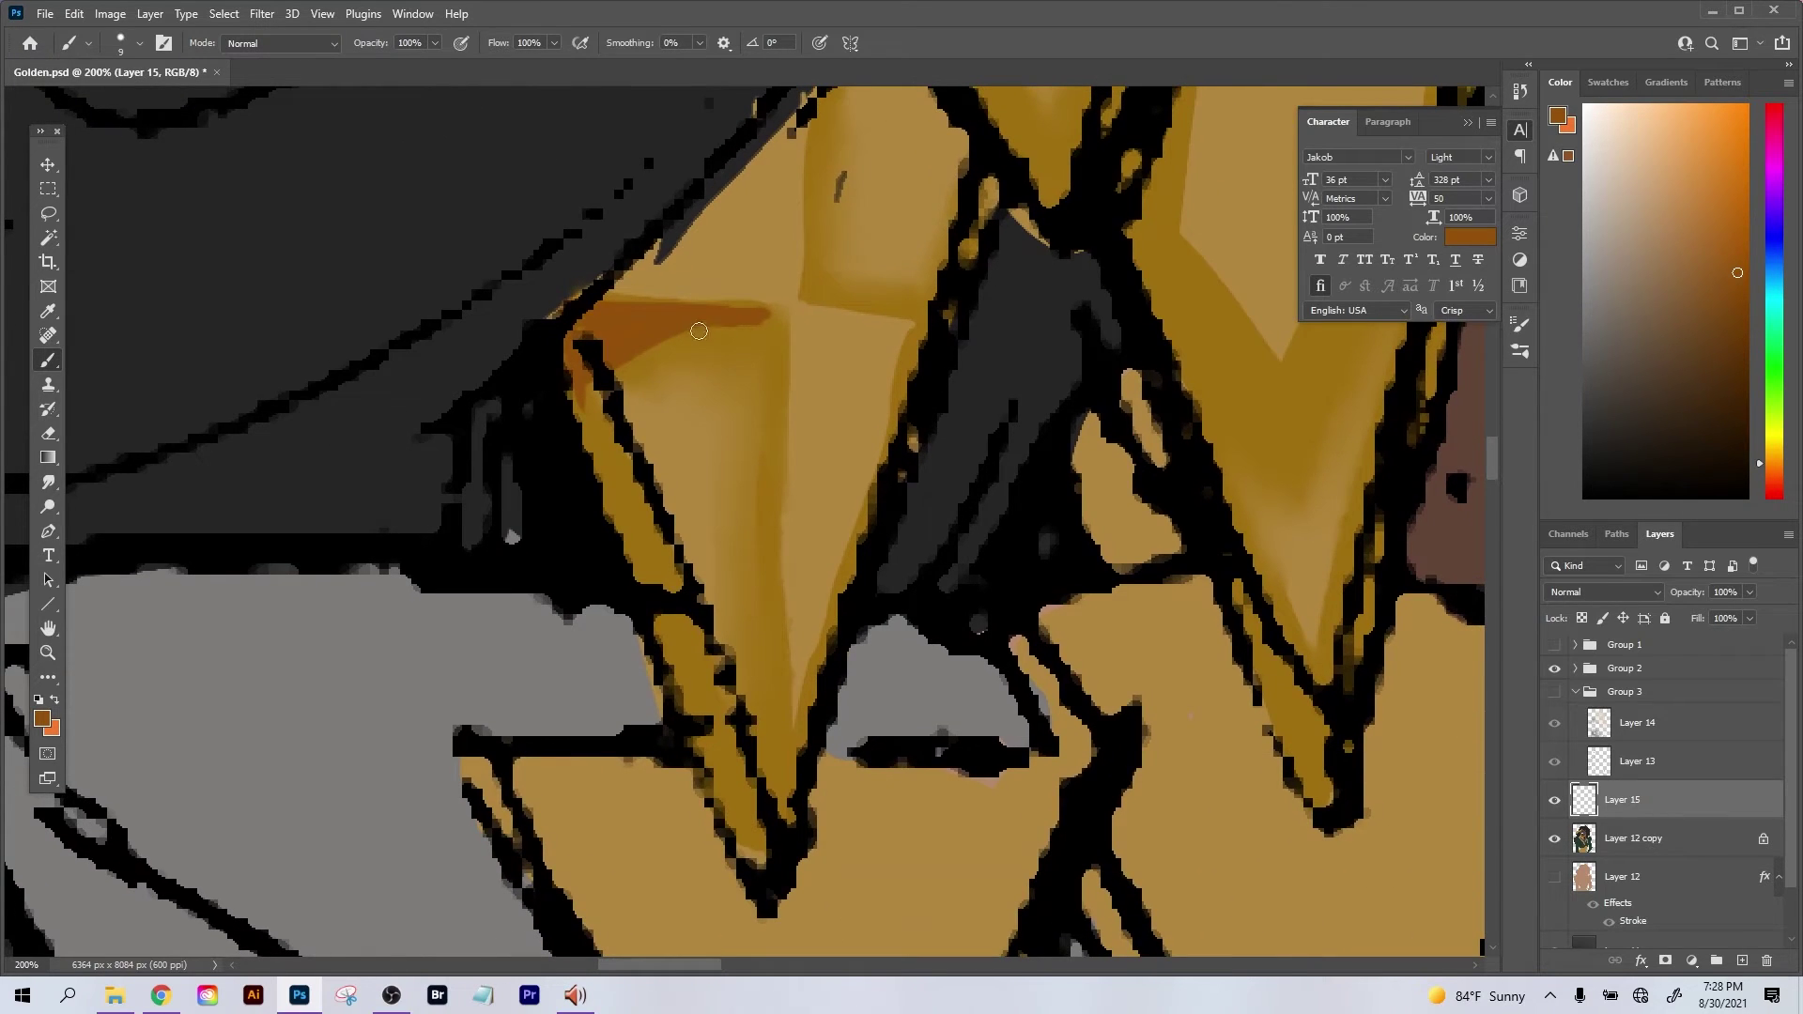
pyautogui.moveTo(776, 310); pyautogui.dragTo(757, 320)
# Brush orange-brown along the thin side facet's outer edge, around the lower tip and up the triangle's central vertical edge.
pyautogui.moveTo(731, 773); pyautogui.dragTo(684, 667)
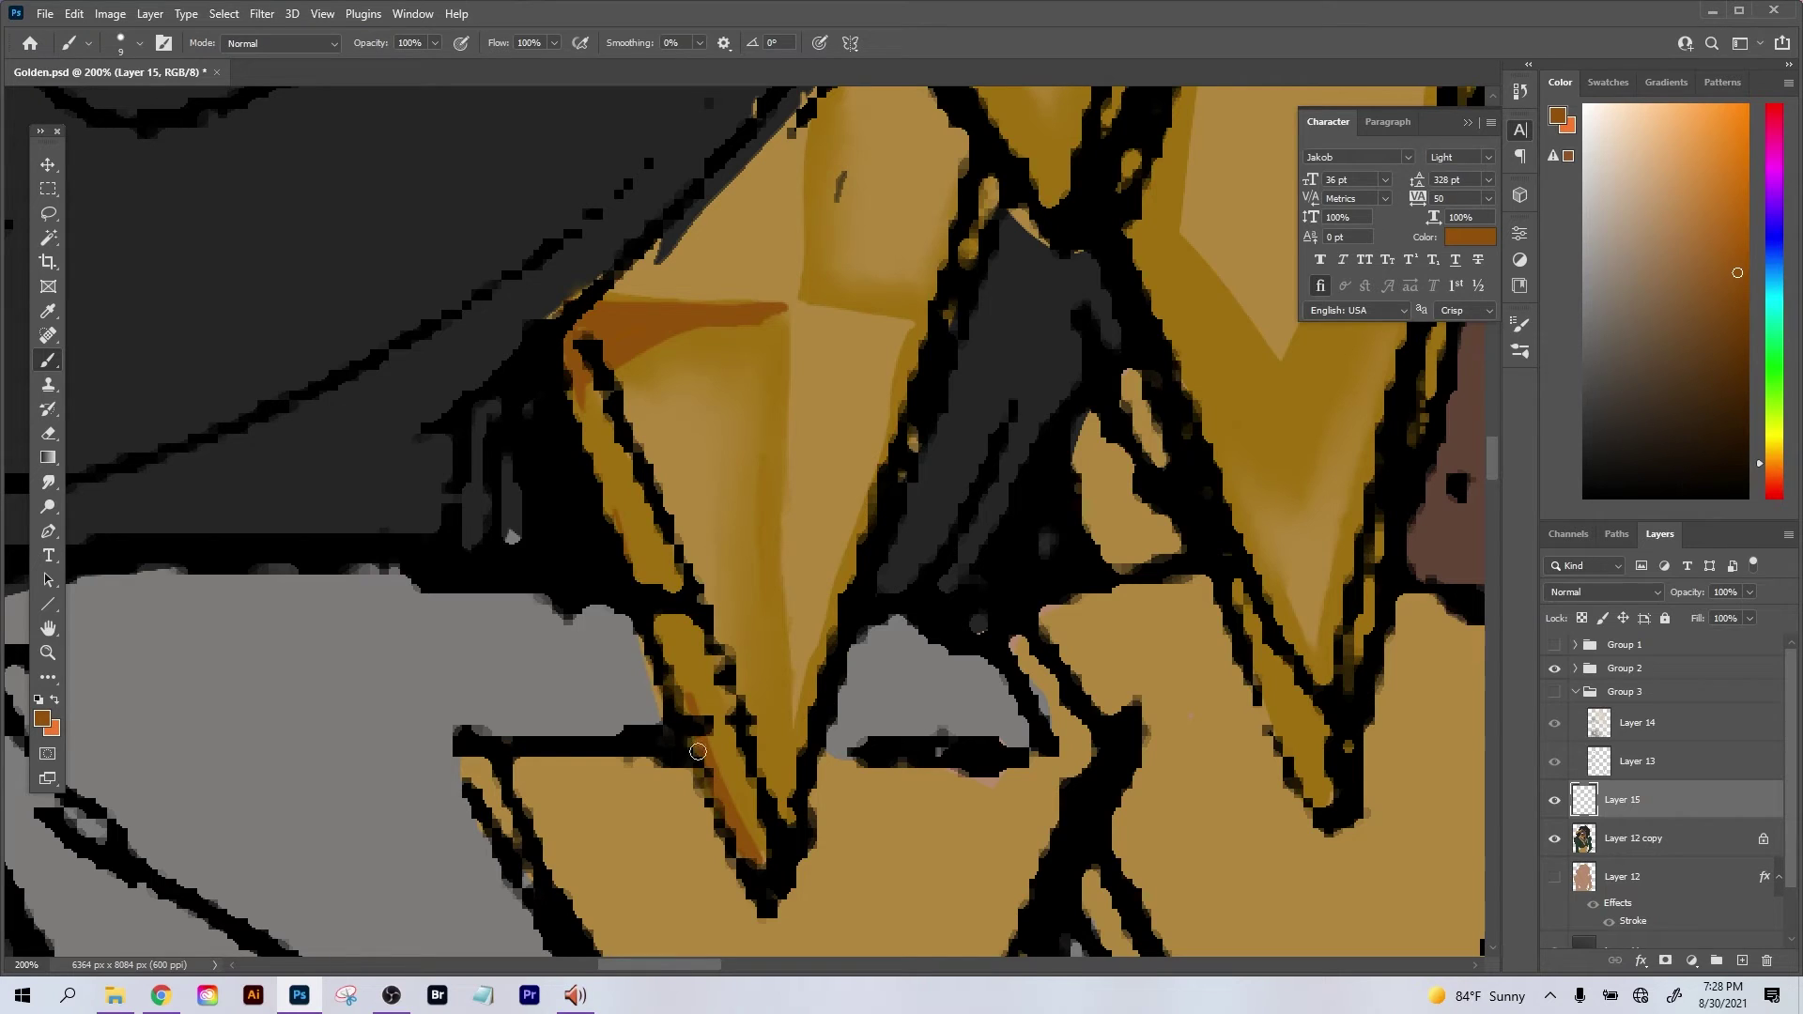
pyautogui.moveTo(573, 427)
pyautogui.mouseDown()
pyautogui.moveTo(668, 666)
pyautogui.moveTo(640, 594)
pyautogui.moveTo(699, 714)
pyautogui.mouseUp()
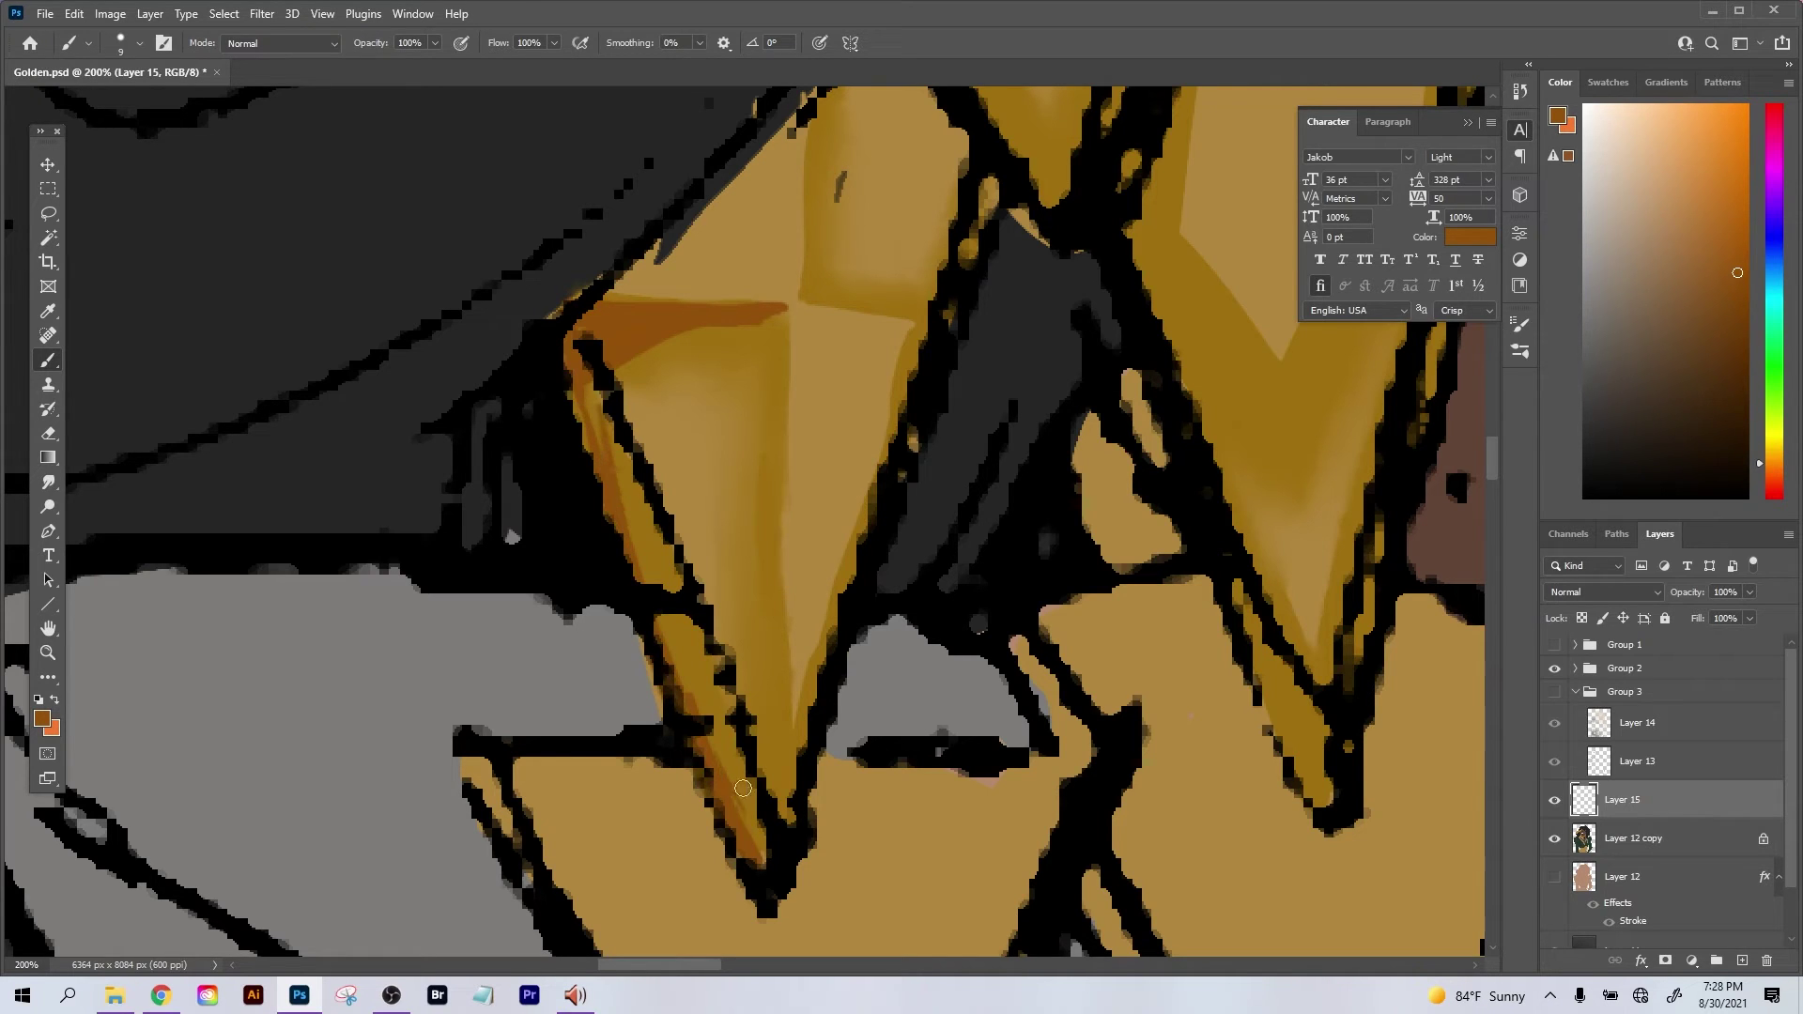
pyautogui.moveTo(749, 847)
pyautogui.mouseDown()
pyautogui.moveTo(726, 681)
pyautogui.moveTo(733, 780)
pyautogui.moveTo(769, 862)
pyautogui.moveTo(744, 738)
pyautogui.moveTo(745, 771)
pyautogui.moveTo(764, 746)
pyautogui.moveTo(774, 827)
pyautogui.moveTo(776, 697)
pyautogui.moveTo(778, 843)
pyautogui.mouseUp()
pyautogui.moveTo(778, 737); pyautogui.dragTo(768, 566)
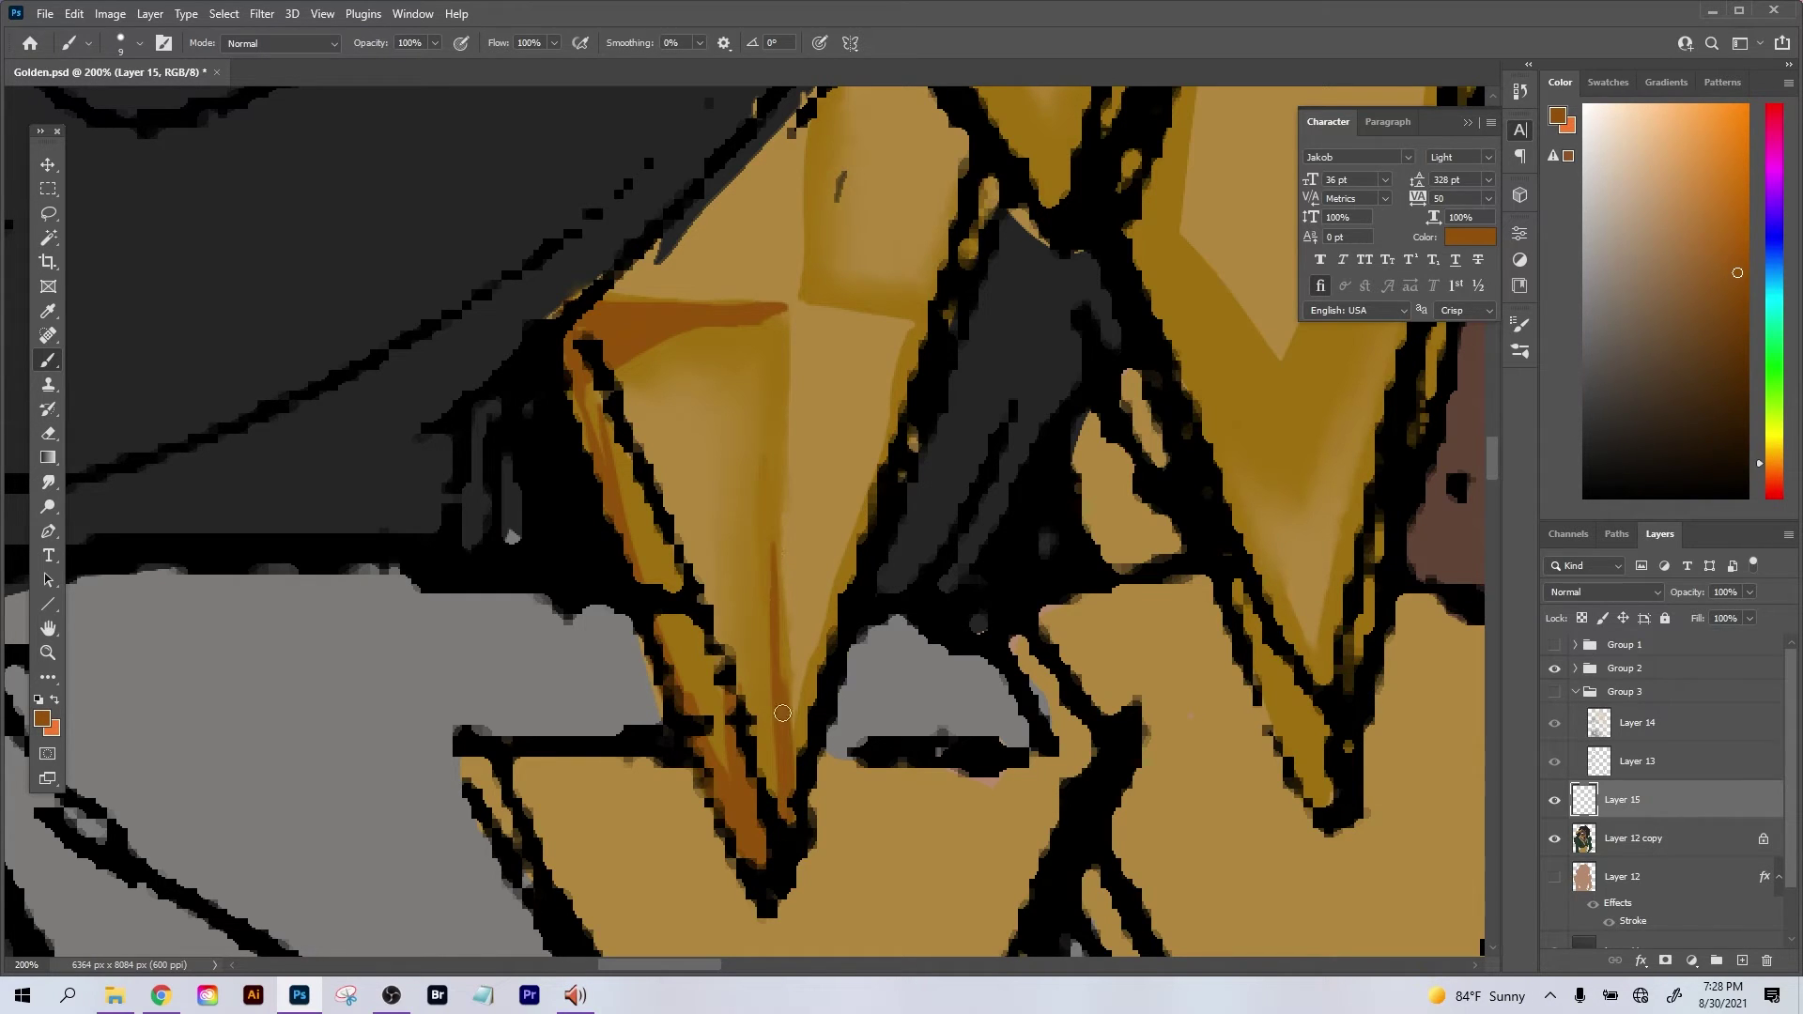
pyautogui.moveTo(782, 714); pyautogui.dragTo(785, 476)
pyautogui.moveTo(787, 300); pyautogui.dragTo(788, 486)
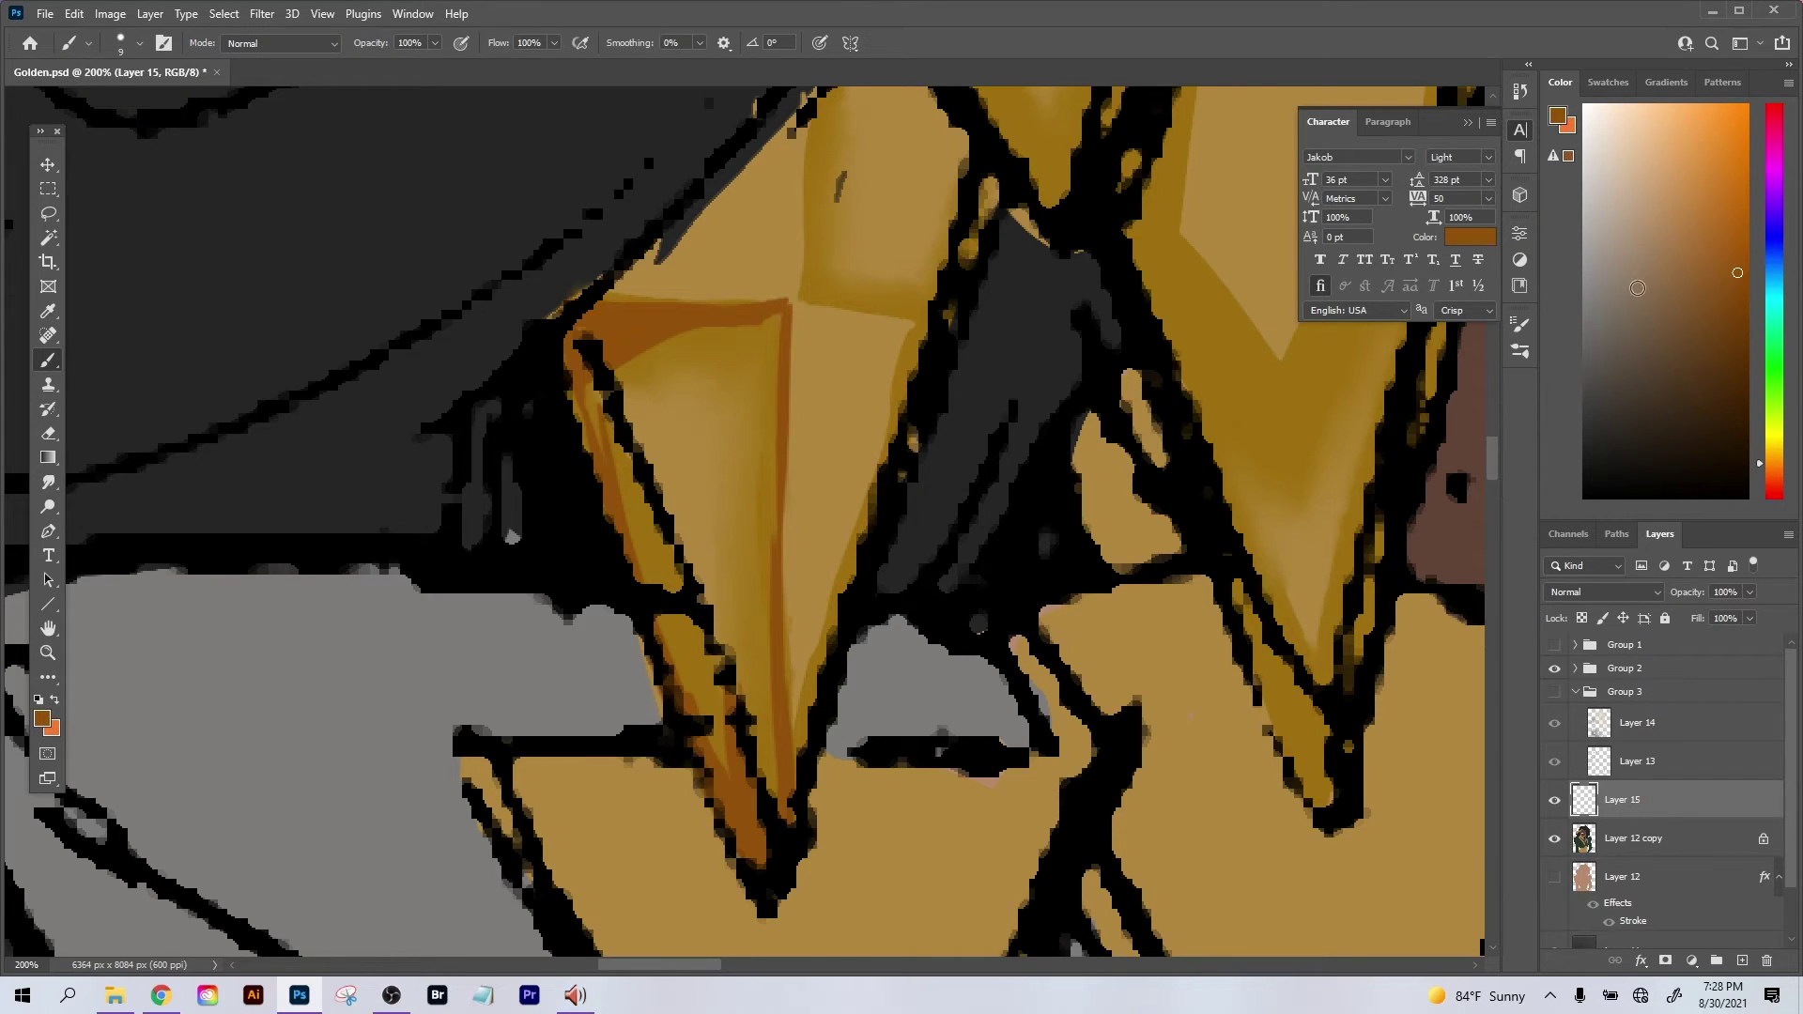
# Choose a dark brown and line the lower facet's upper edge, the central vertical edge and the tip with it.
pyautogui.click(1725, 345)
pyautogui.moveTo(703, 313)
pyautogui.mouseDown()
pyautogui.moveTo(778, 306)
pyautogui.moveTo(790, 432)
pyautogui.mouseUp()
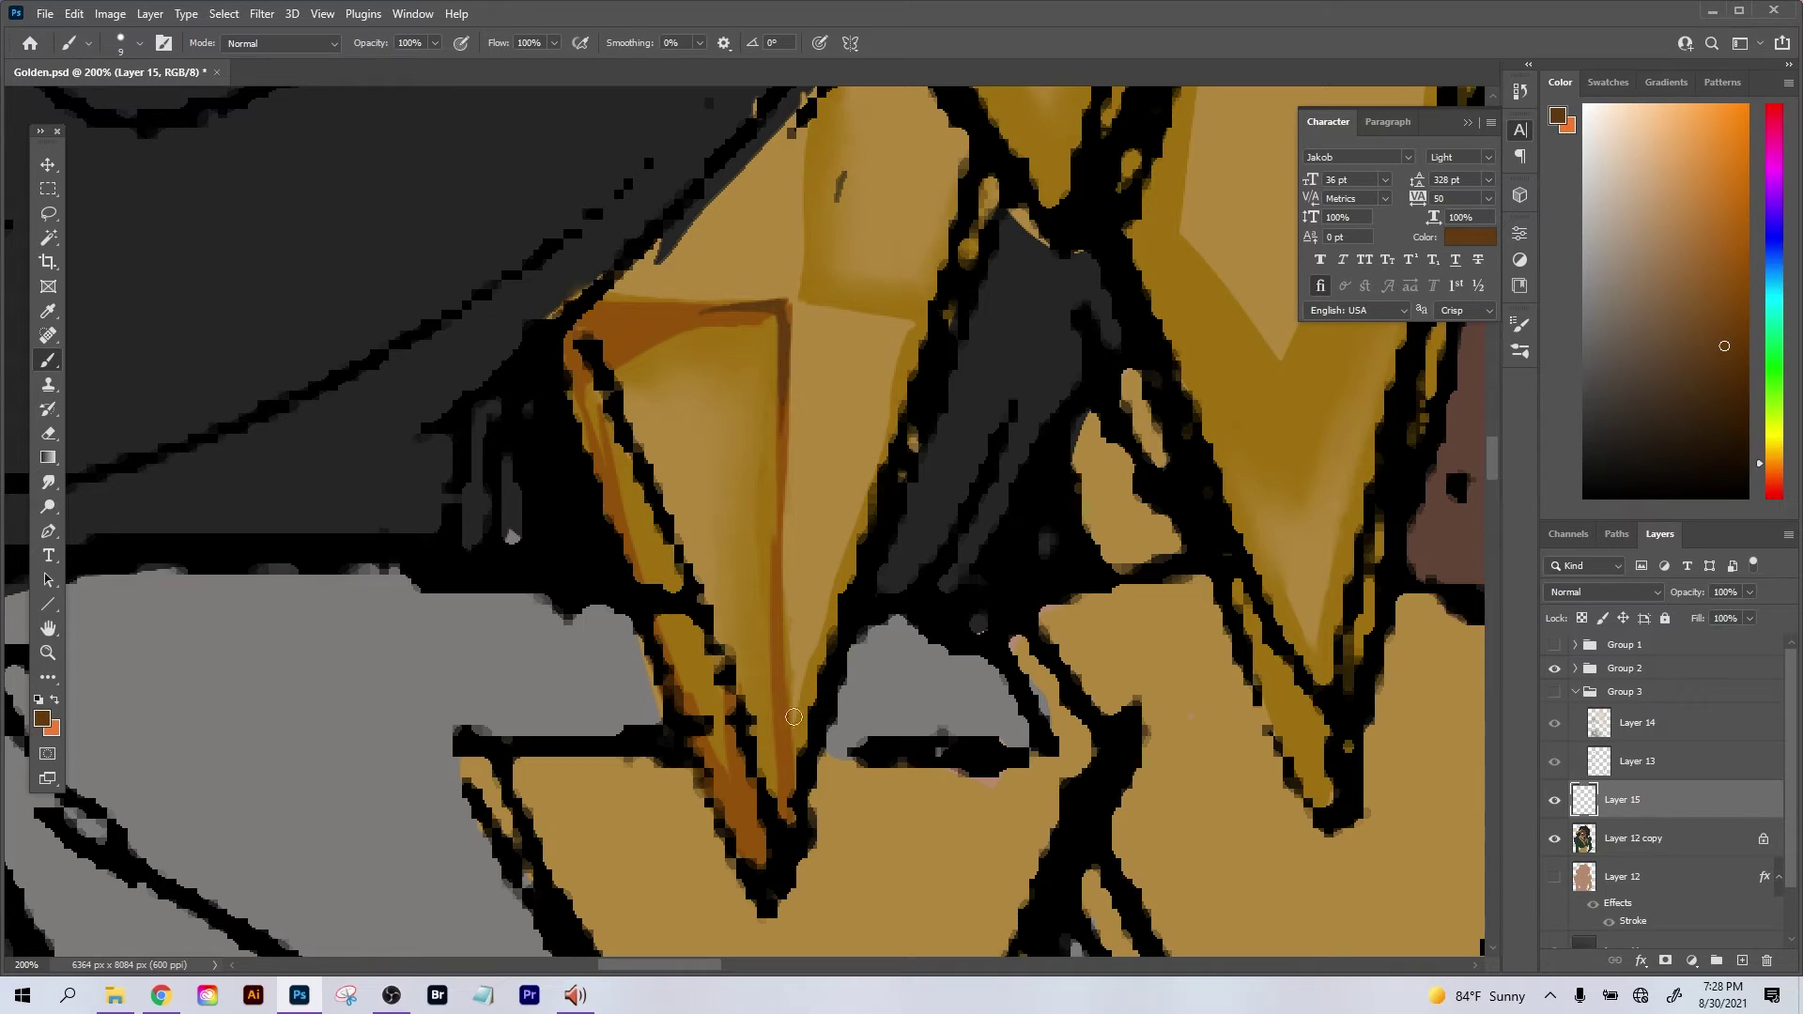
pyautogui.moveTo(784, 812)
pyautogui.mouseDown()
pyautogui.moveTo(783, 684)
pyautogui.moveTo(782, 794)
pyautogui.mouseUp()
pyautogui.moveTo(745, 860)
pyautogui.mouseDown()
pyautogui.moveTo(789, 718)
pyautogui.moveTo(781, 800)
pyautogui.moveTo(781, 531)
pyautogui.mouseUp()
pyautogui.moveTo(578, 298); pyautogui.dragTo(717, 304)
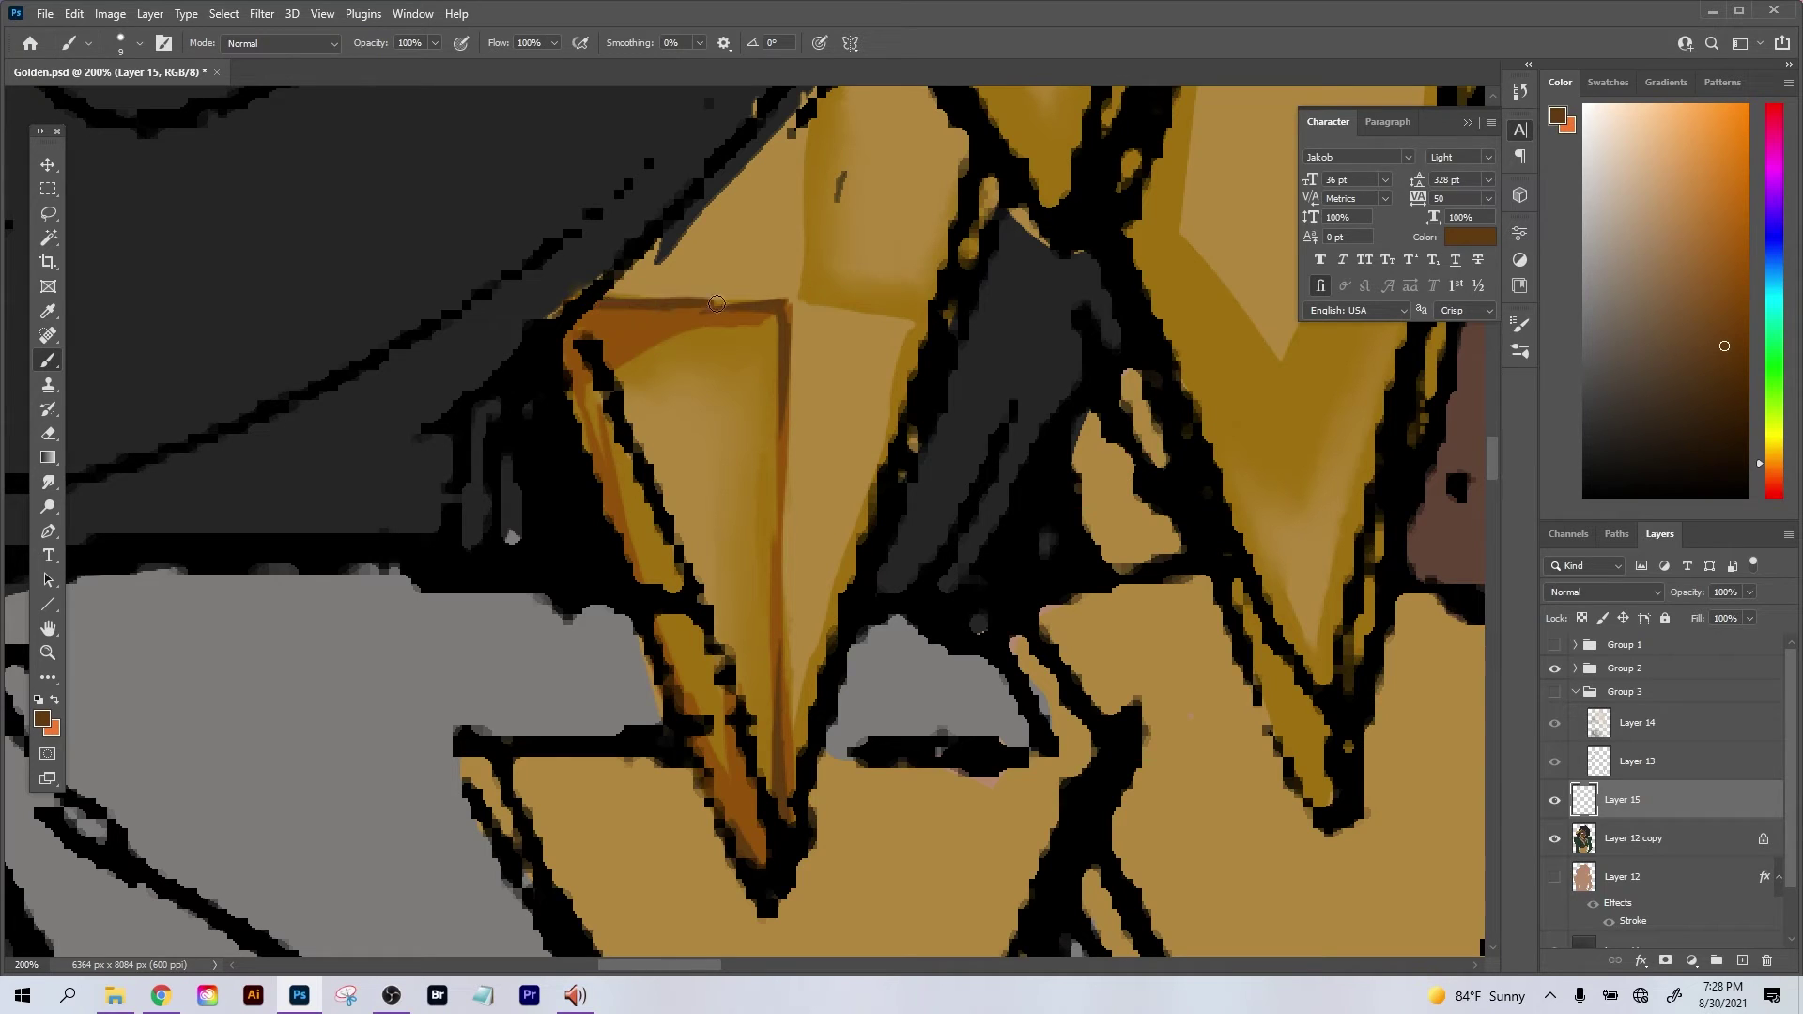
# Switch to the Smudge tool and adjust its brush size for blending the brown lines into the gold.
pyautogui.moveTo(858, 332); pyautogui.dragTo(809, 478)
pyautogui.click(48, 482)
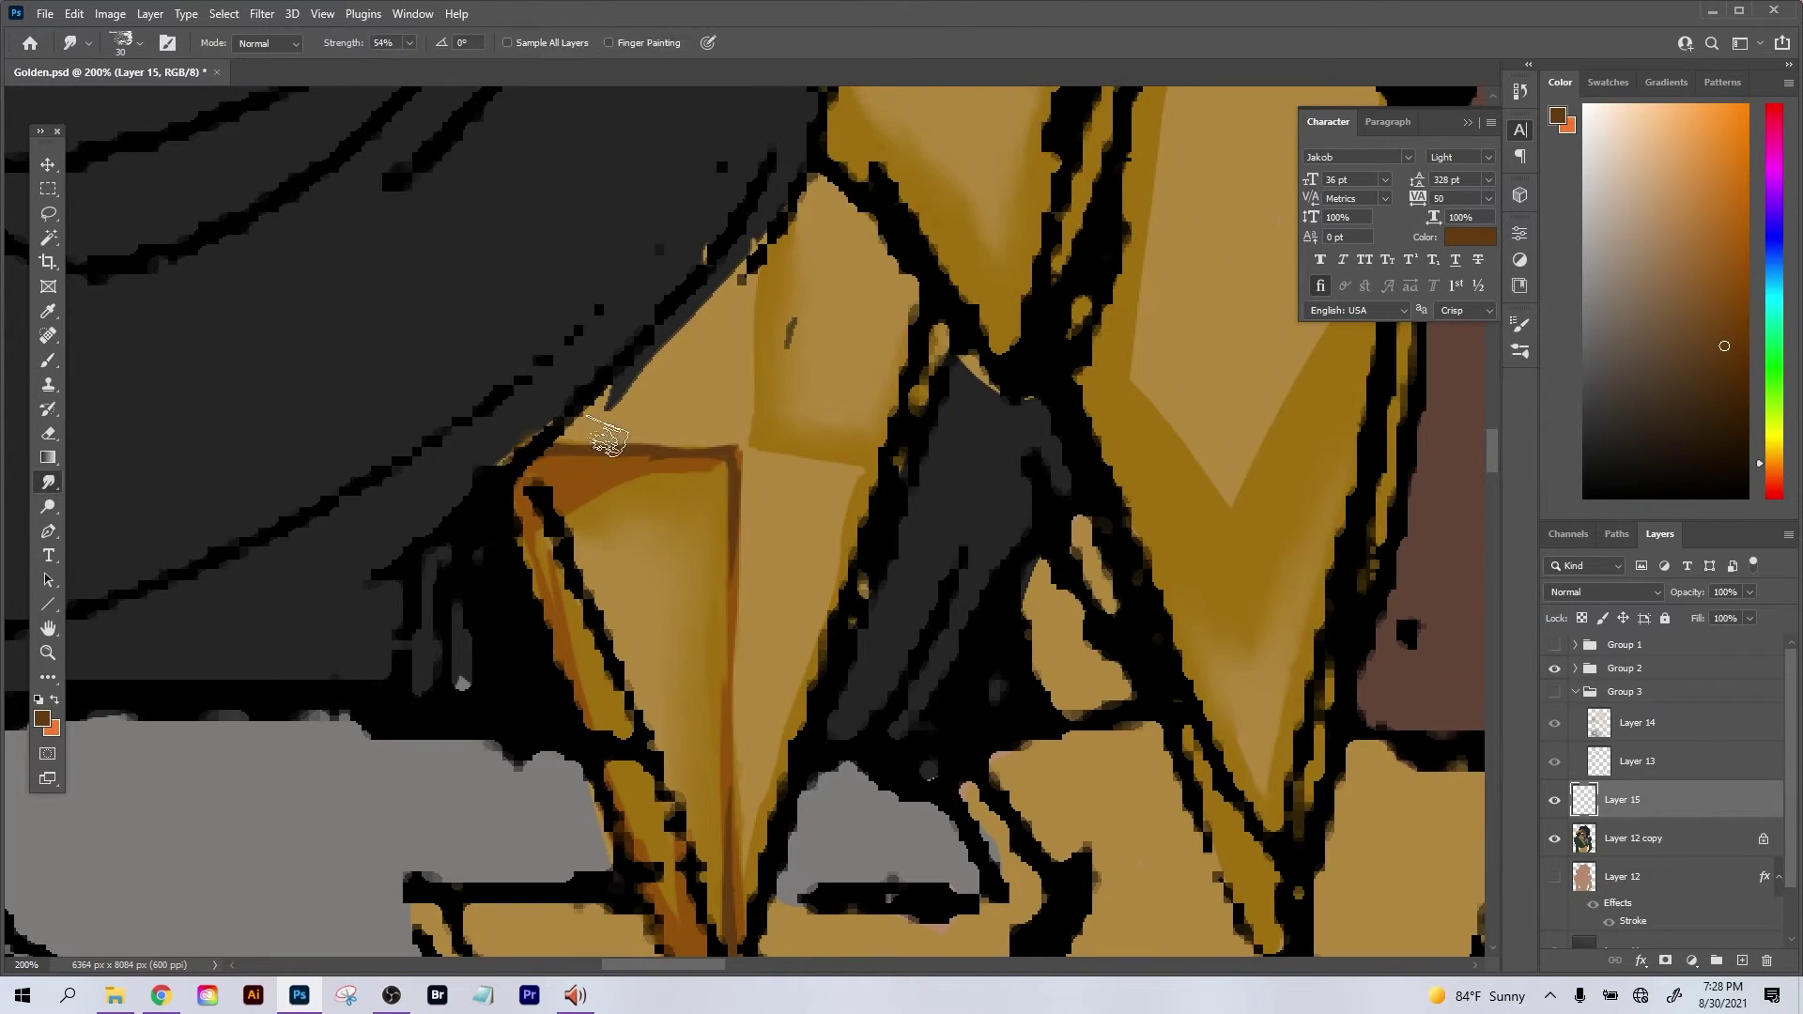
pyautogui.press('[')
pyautogui.press('[')
pyautogui.press('[')
pyautogui.press(']')
pyautogui.press(']')
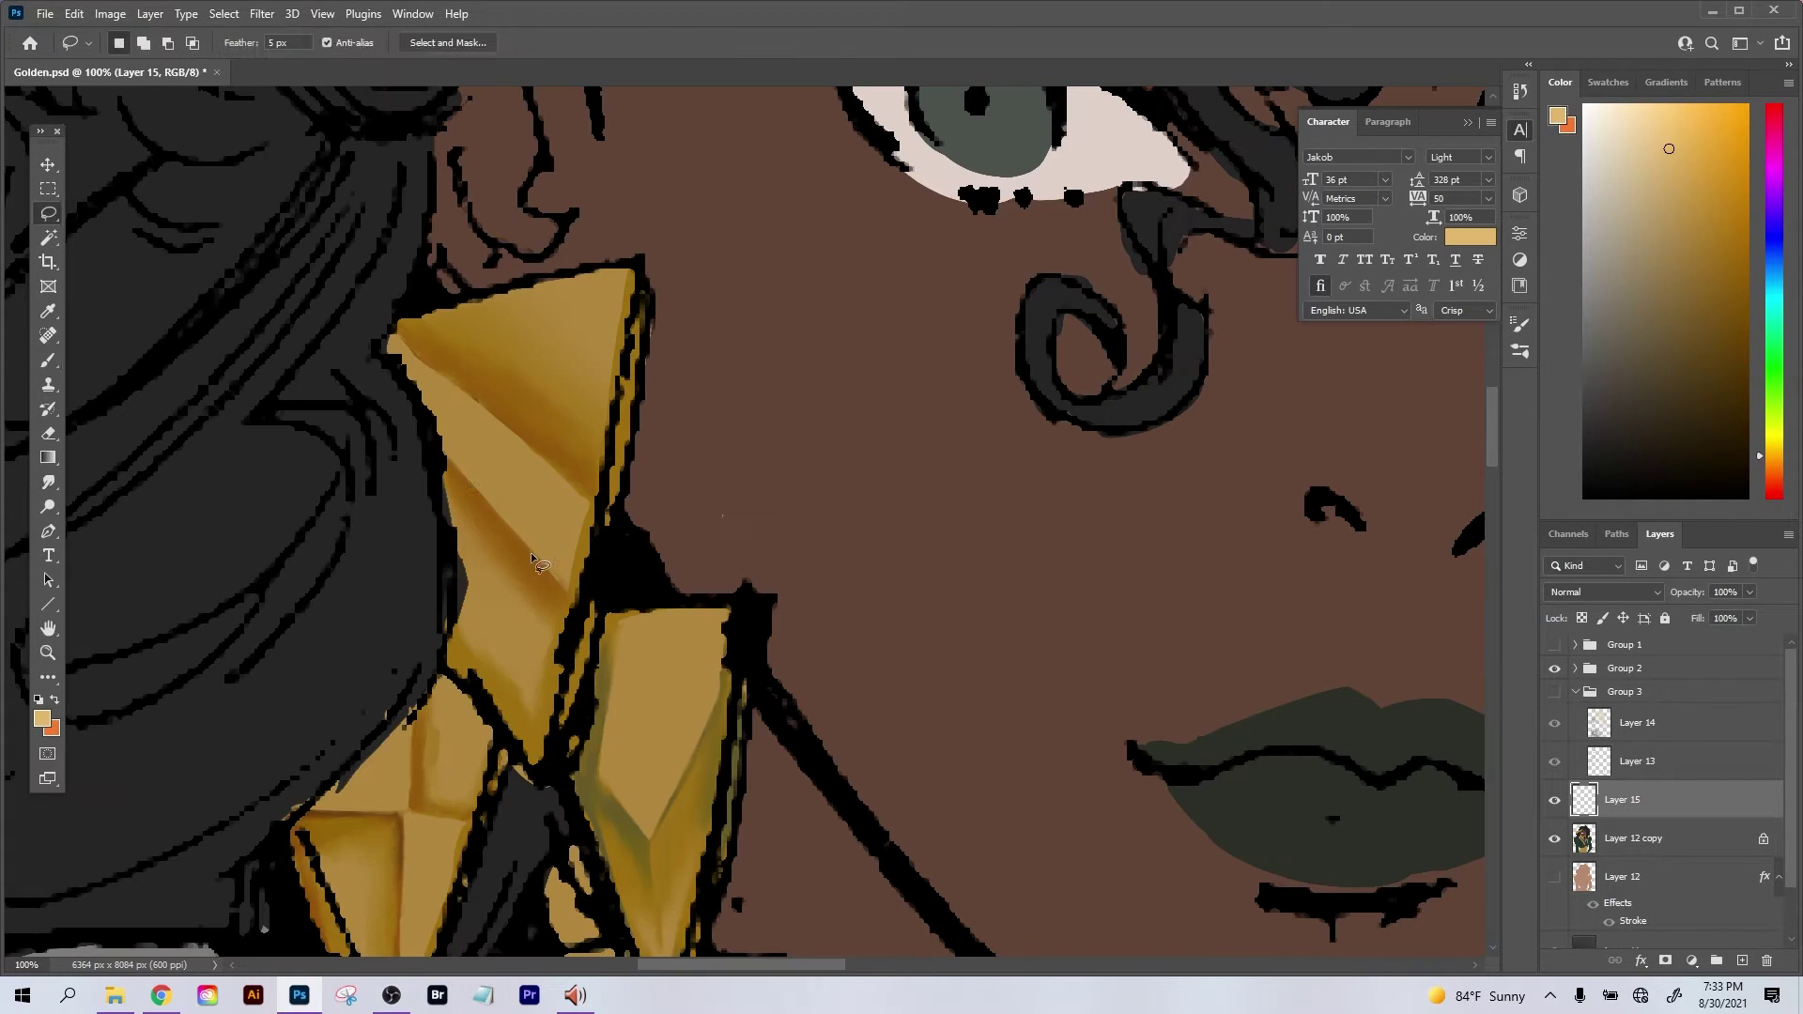
# Select the light diagonal band of the top earring triangle with a straight-edged lasso outline at 5 px feather.
pyautogui.press('b')
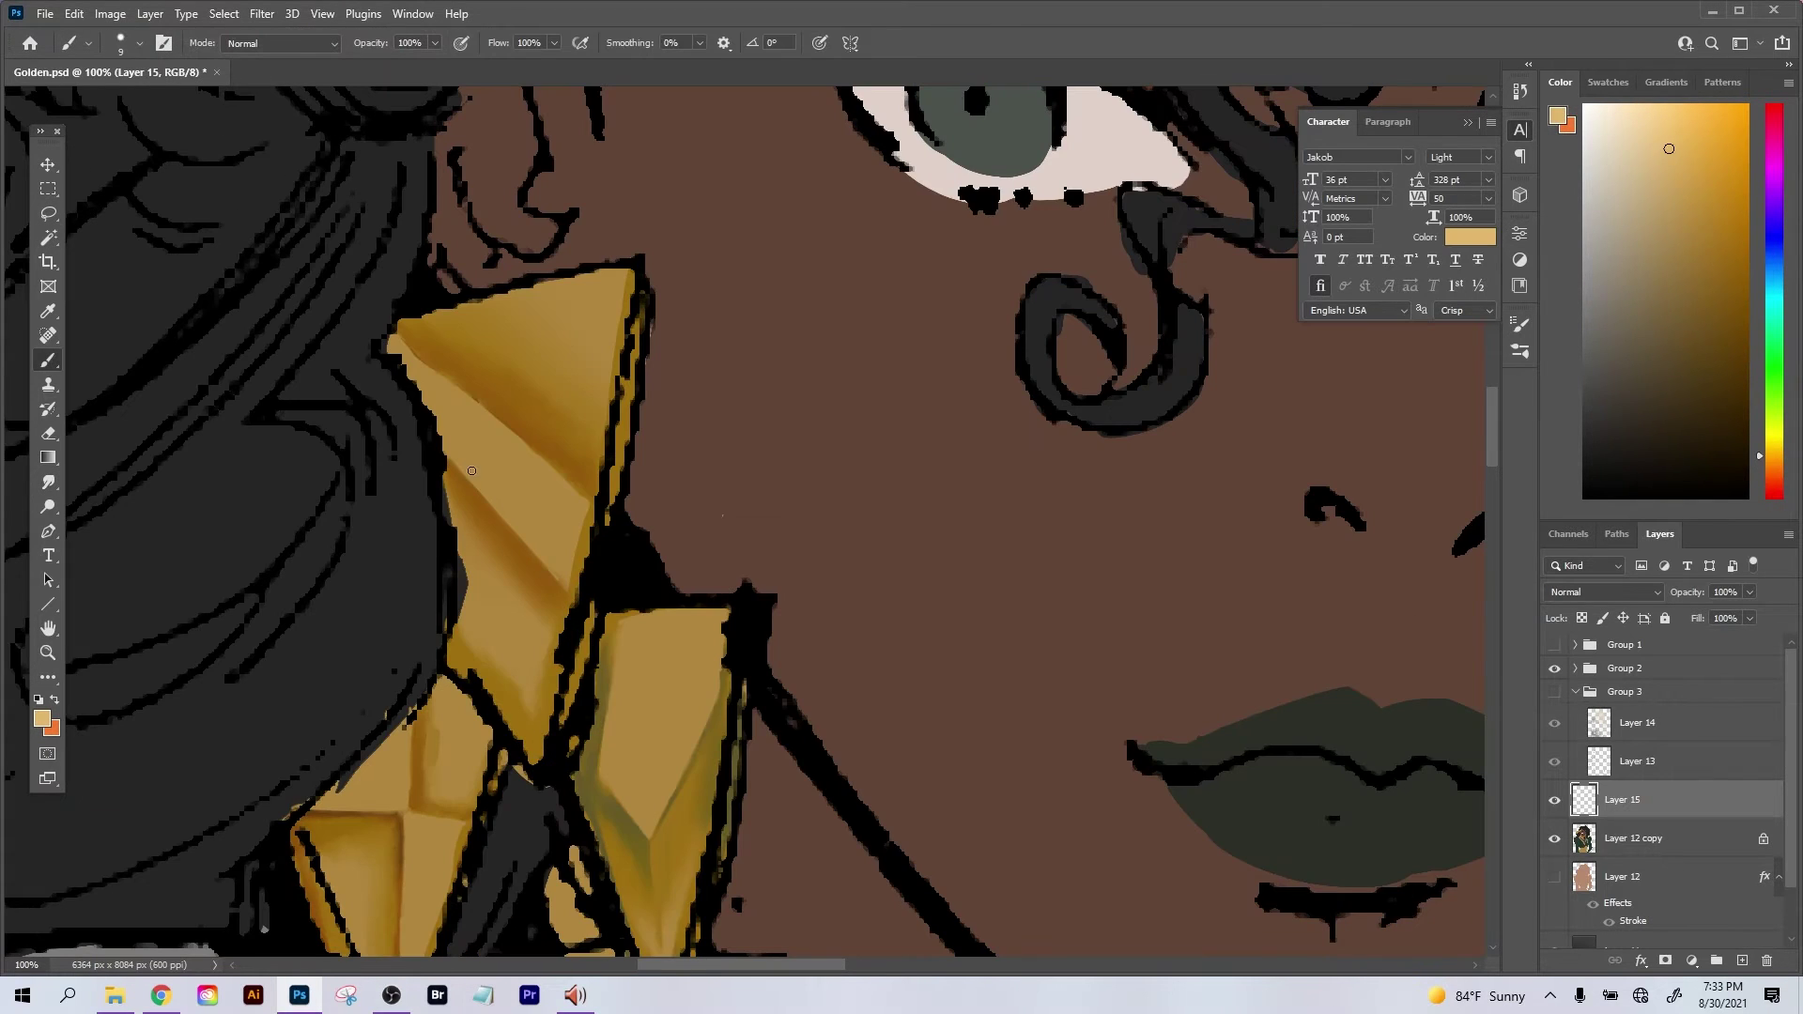
pyautogui.press('l')
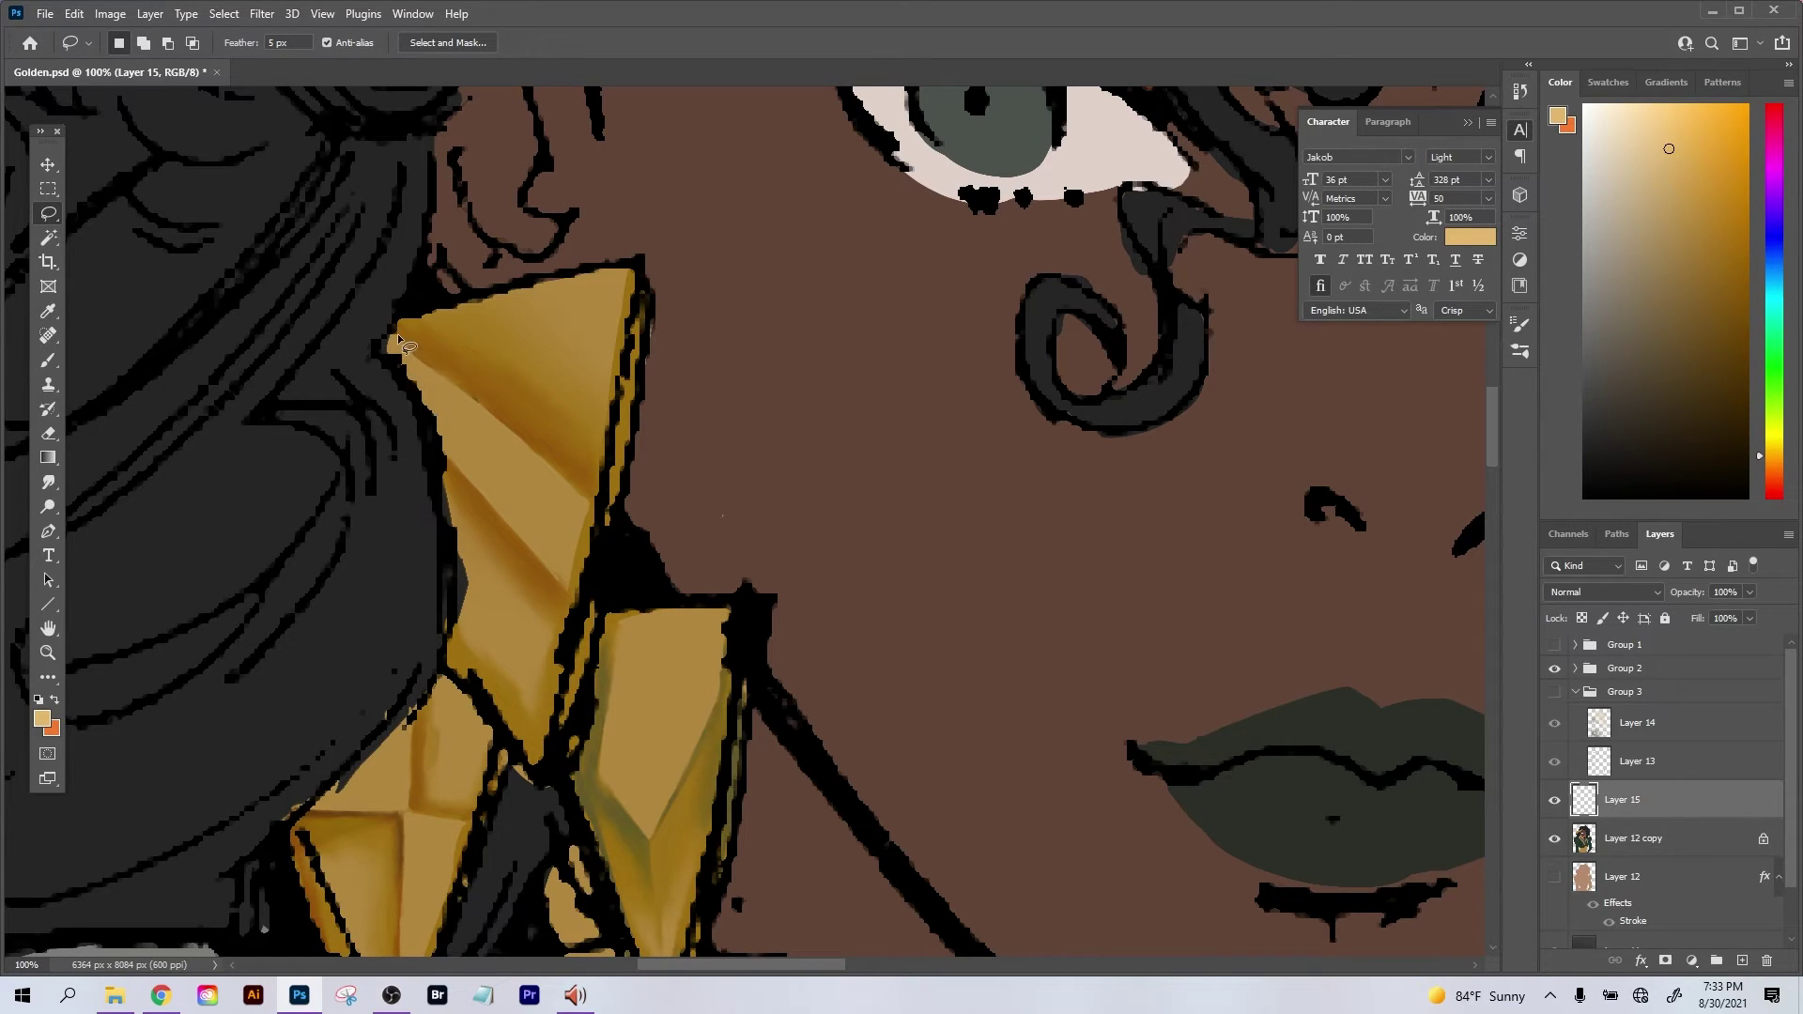
pyautogui.keyDown('alt'); pyautogui.click(399, 334); pyautogui.keyUp('alt')
pyautogui.keyDown('alt'); pyautogui.click(592, 500); pyautogui.keyUp('alt')
pyautogui.keyDown('alt'); pyautogui.click(569, 591); pyautogui.keyUp('alt')
pyautogui.keyDown('alt'); pyautogui.click(439, 458); pyautogui.keyUp('alt')
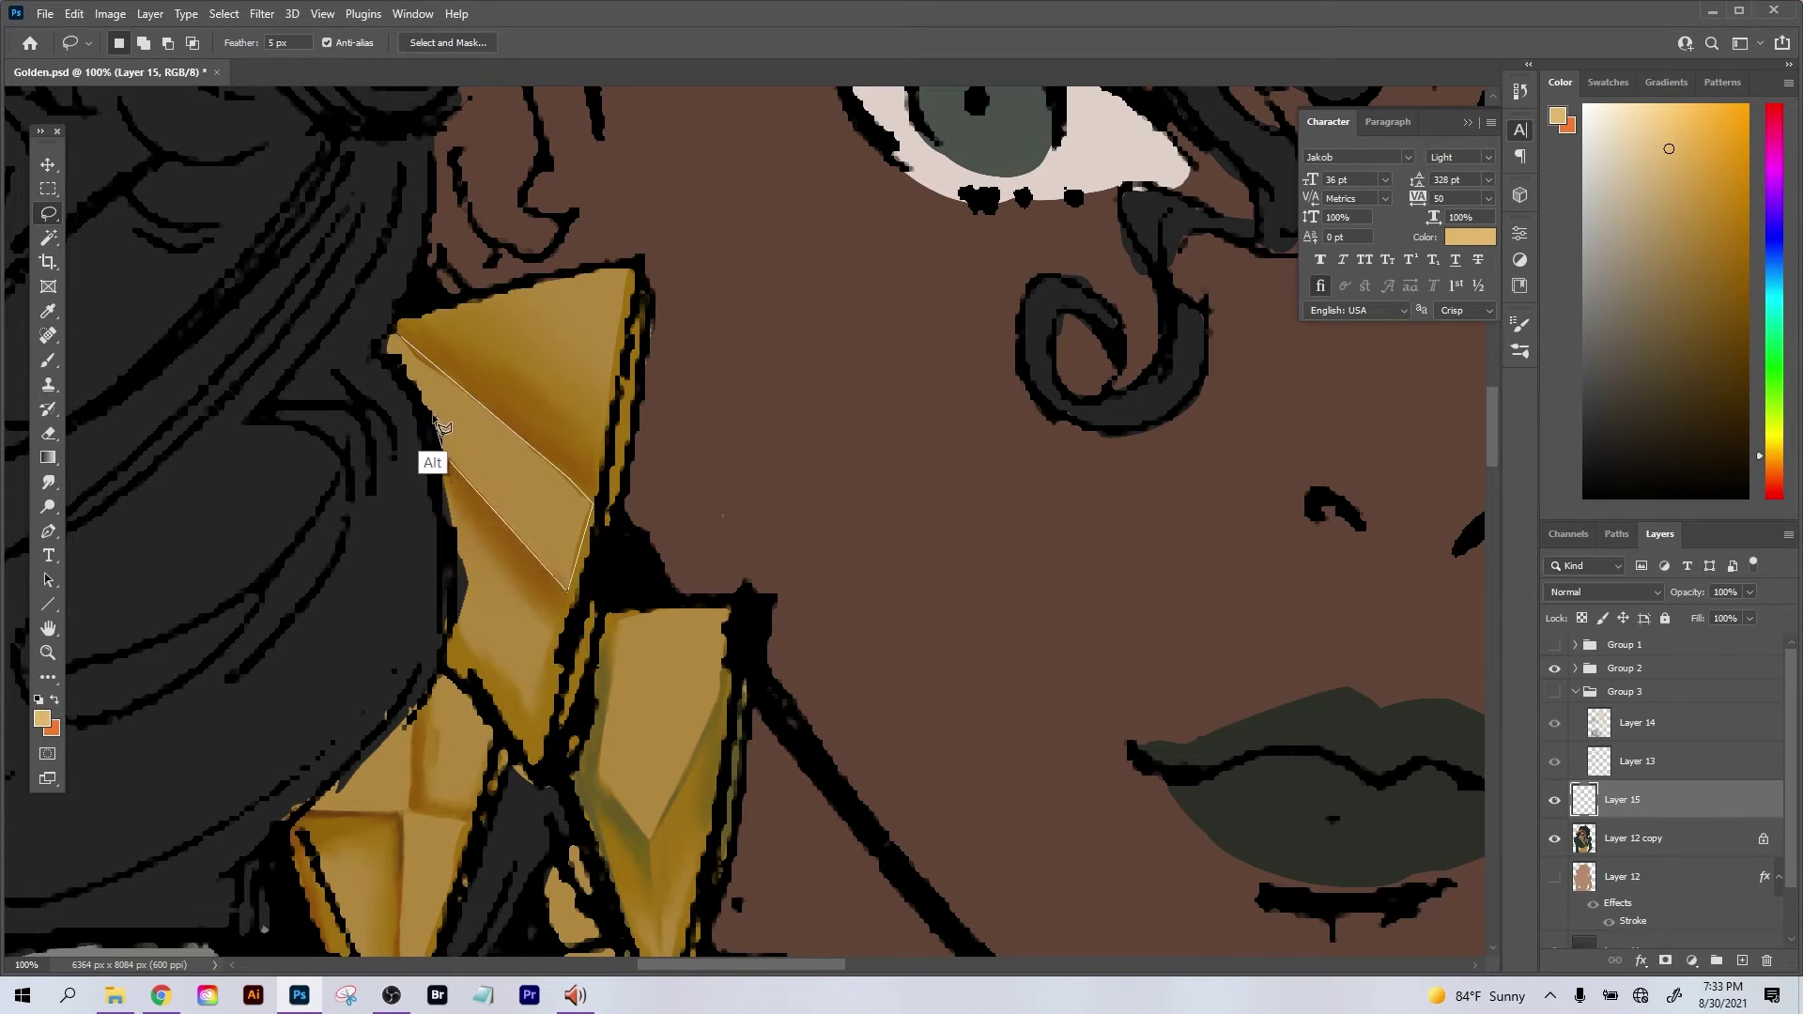
pyautogui.keyDown('alt'); pyautogui.click(390, 333); pyautogui.keyUp('alt')
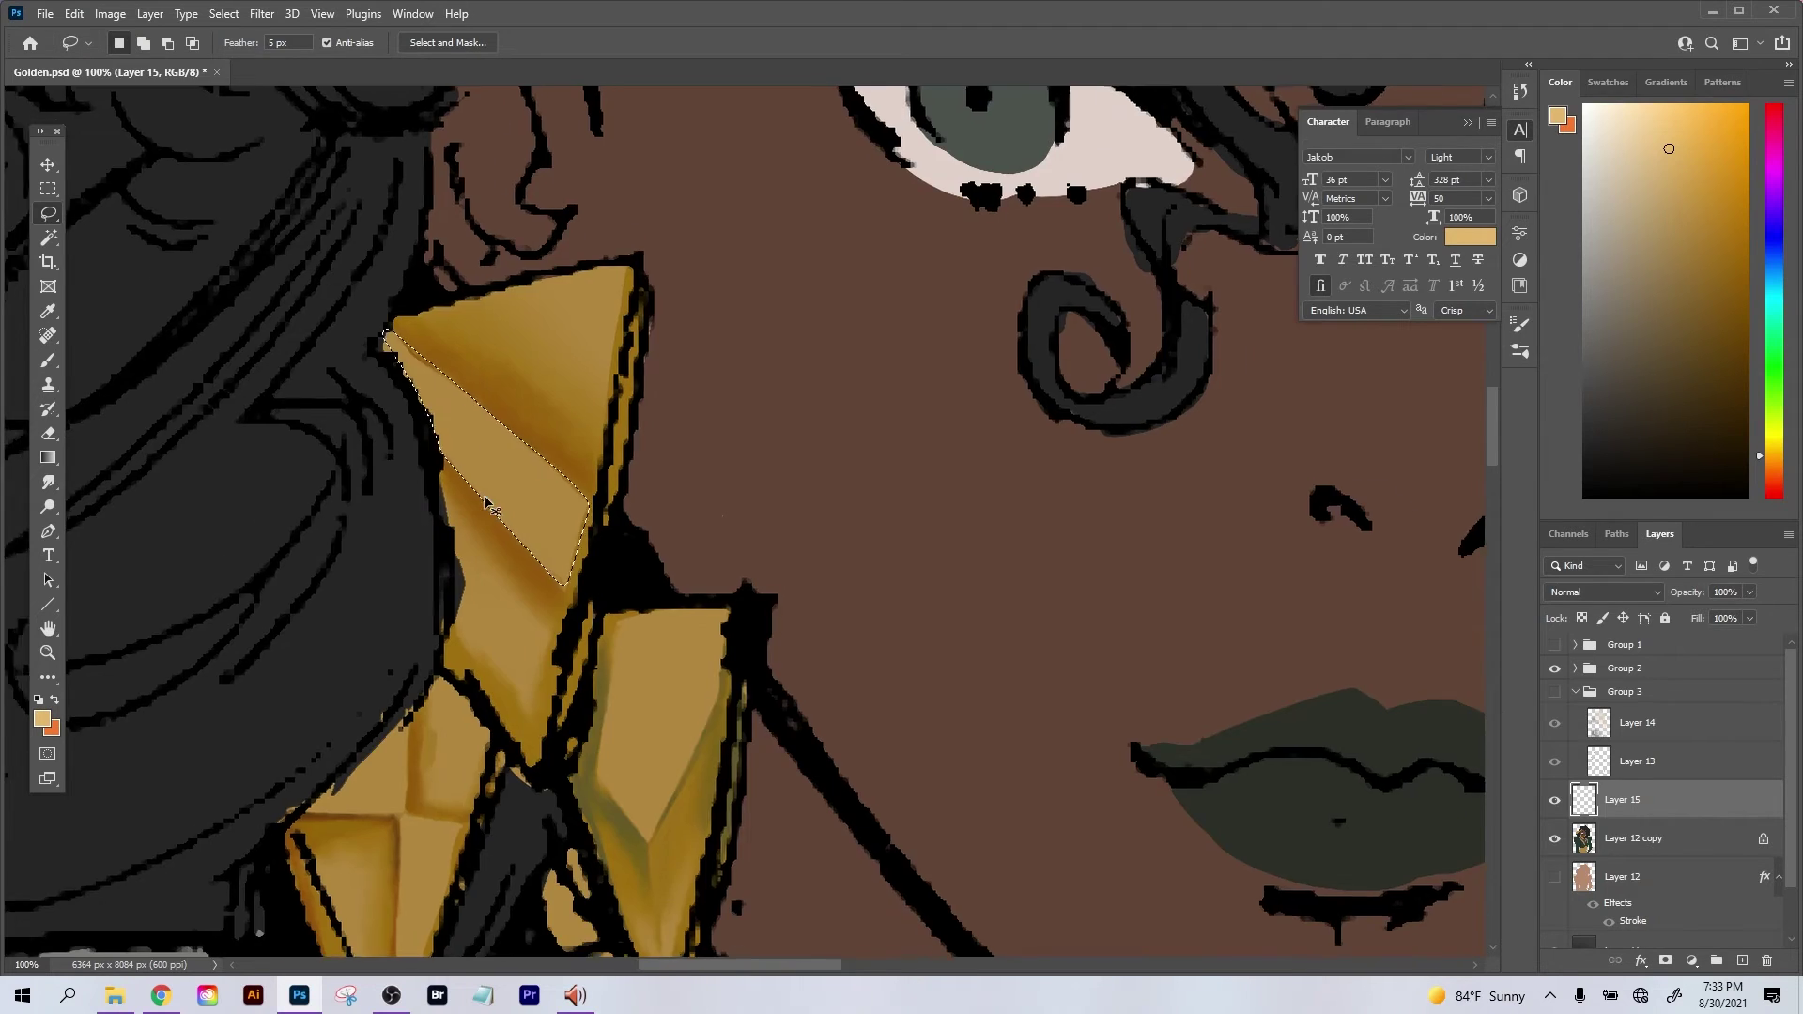
# Try shading the earring's diagonal band with a light gold linear gradient at 30% opacity inside a slightly shifted selection, and undo it.
pyautogui.hotkey('ctrl', '+')
pyautogui.hotkey('ctrl', '+')
pyautogui.moveTo(765, 591); pyautogui.dragTo(1152, 735)
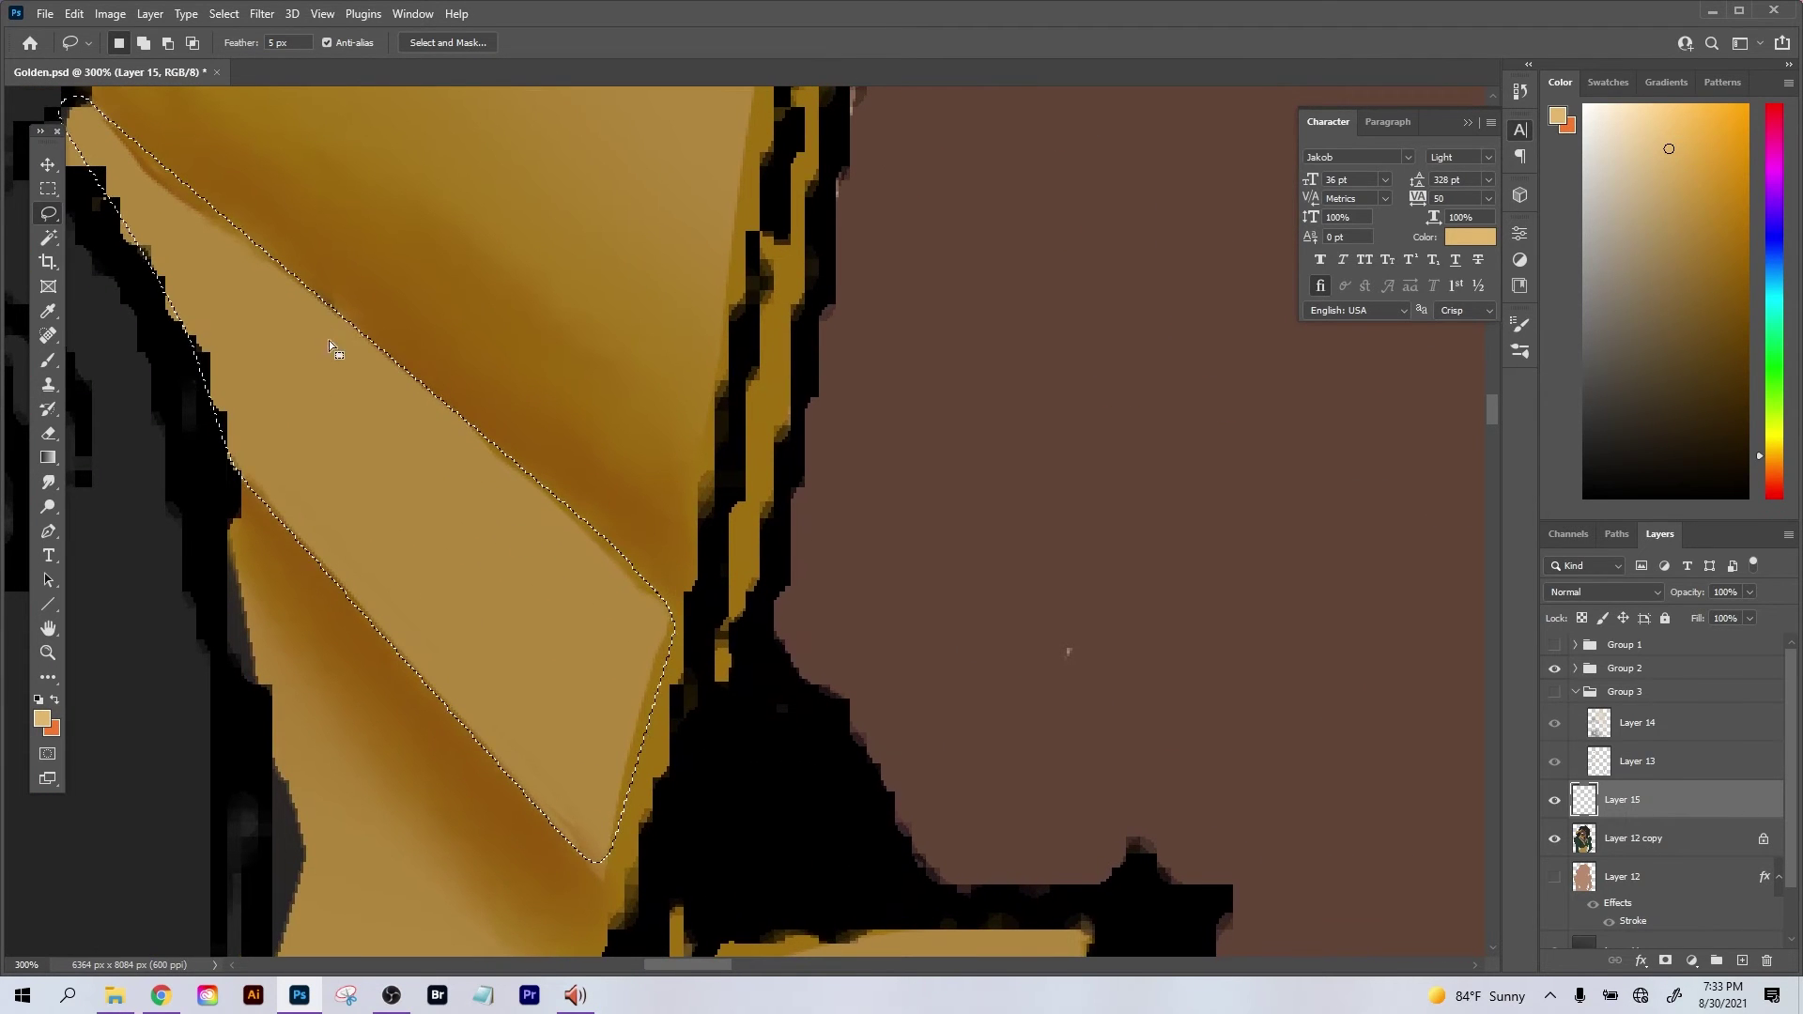
pyautogui.moveTo(383, 437); pyautogui.dragTo(375, 487)
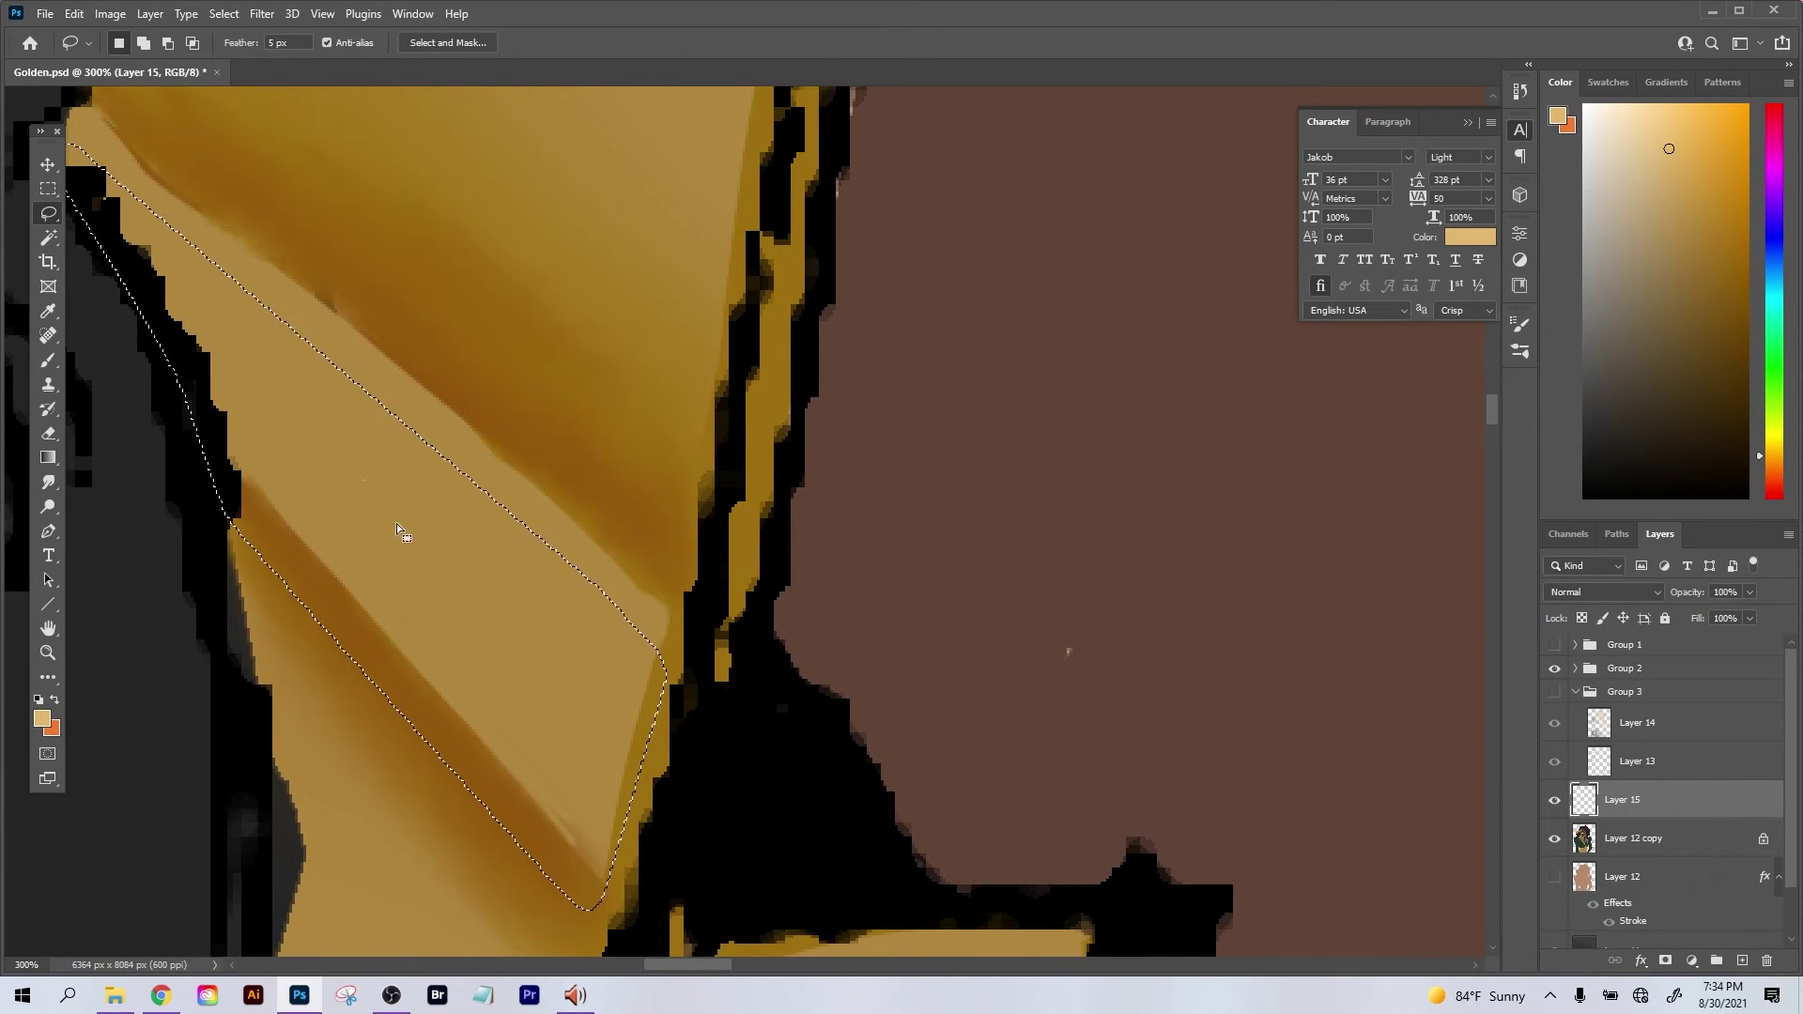
pyautogui.press('g')
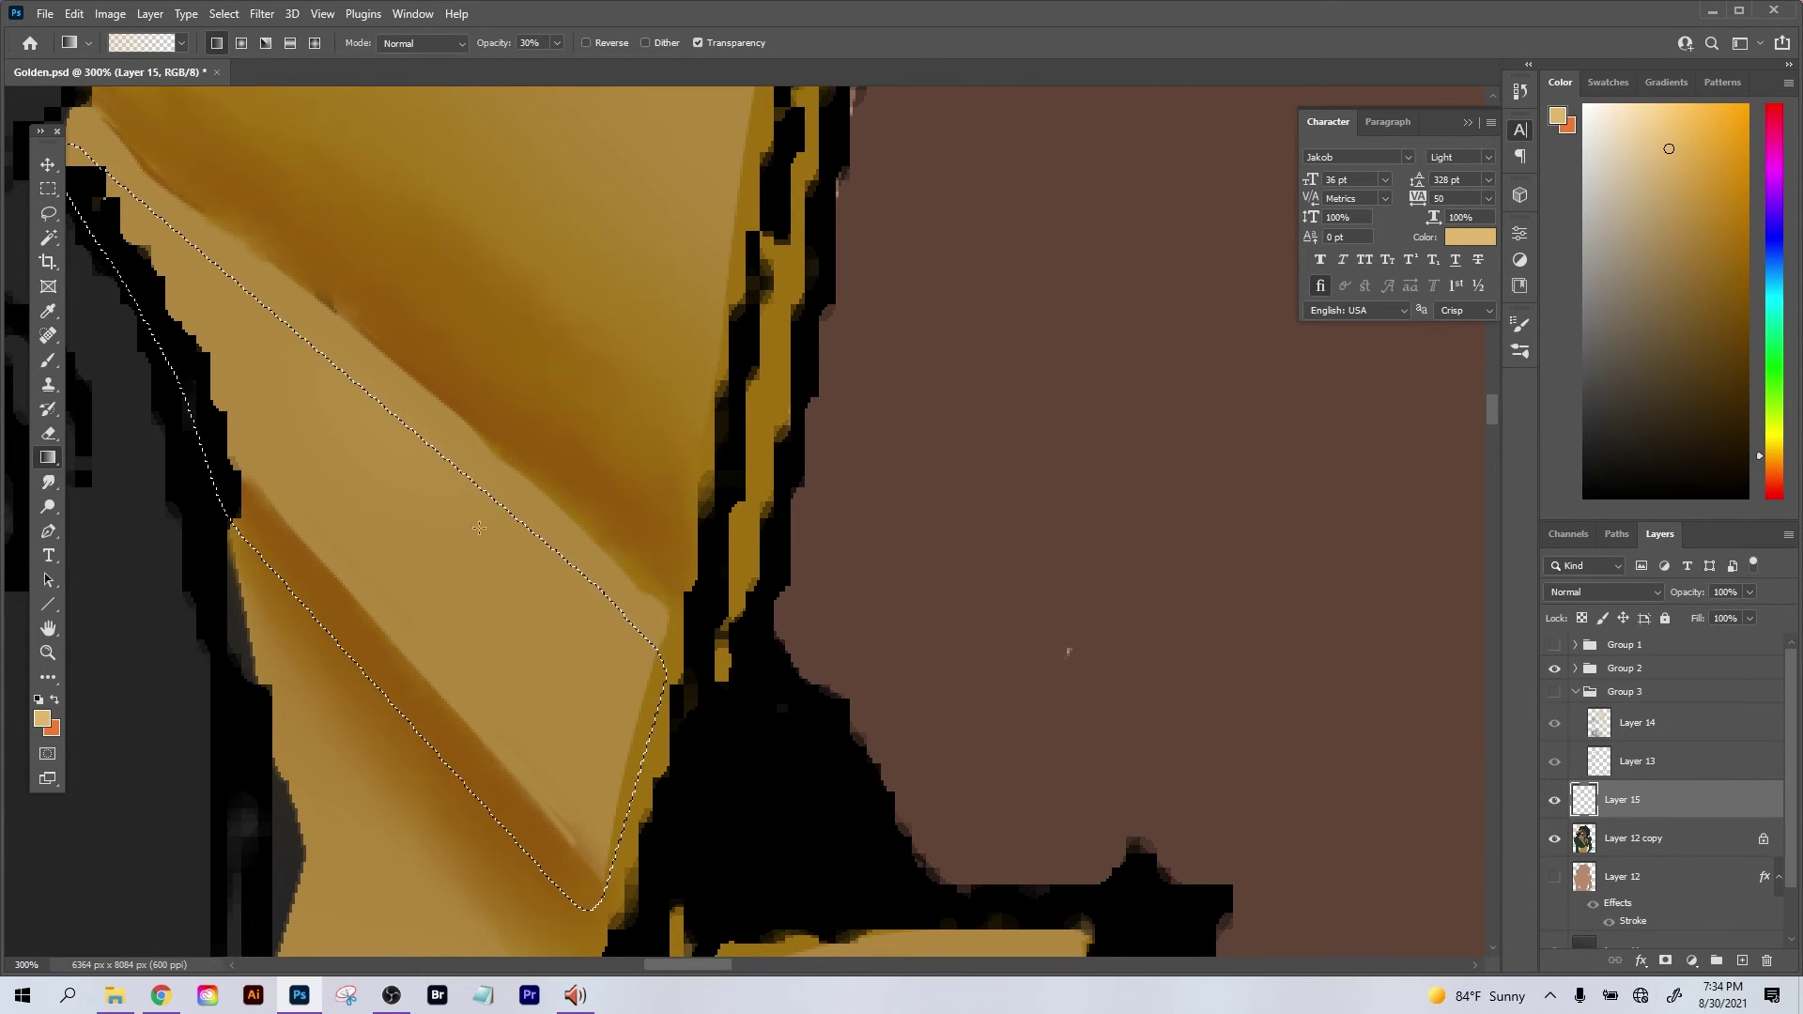
pyautogui.moveTo(479, 528); pyautogui.dragTo(498, 559)
pyautogui.moveTo(451, 461); pyautogui.dragTo(629, 621)
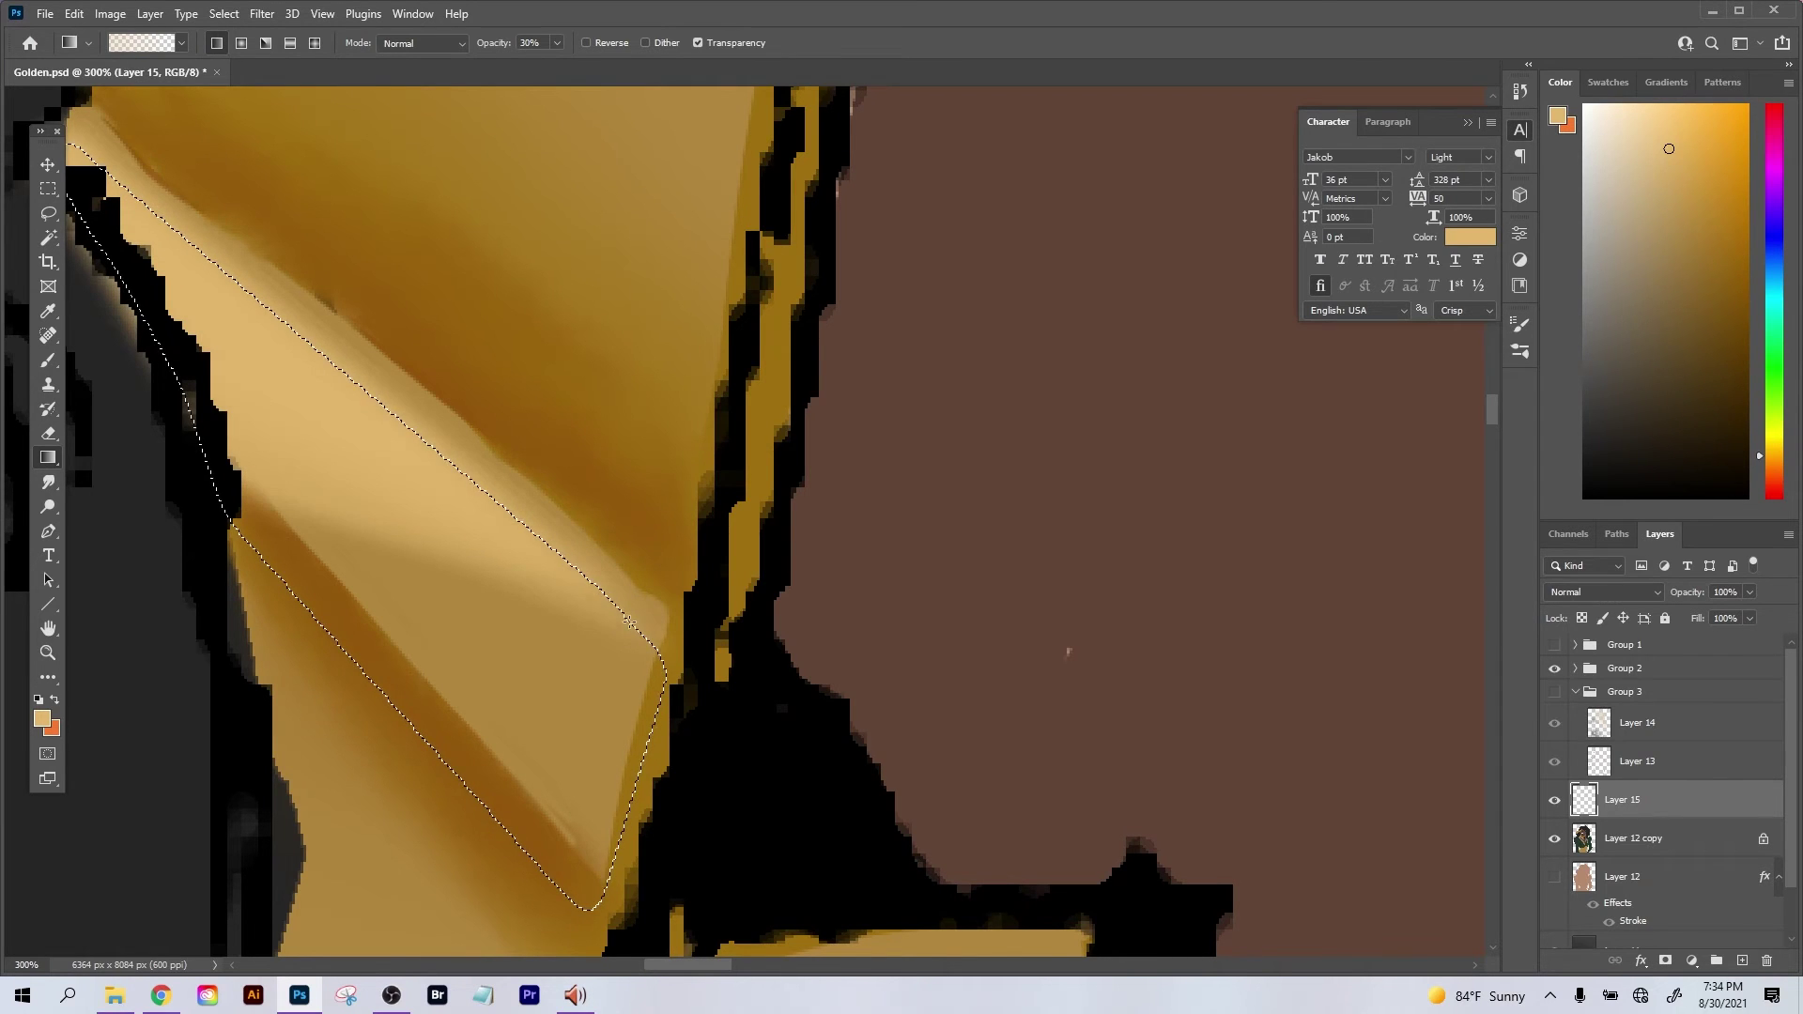
pyautogui.scroll(-4, 630, 622)
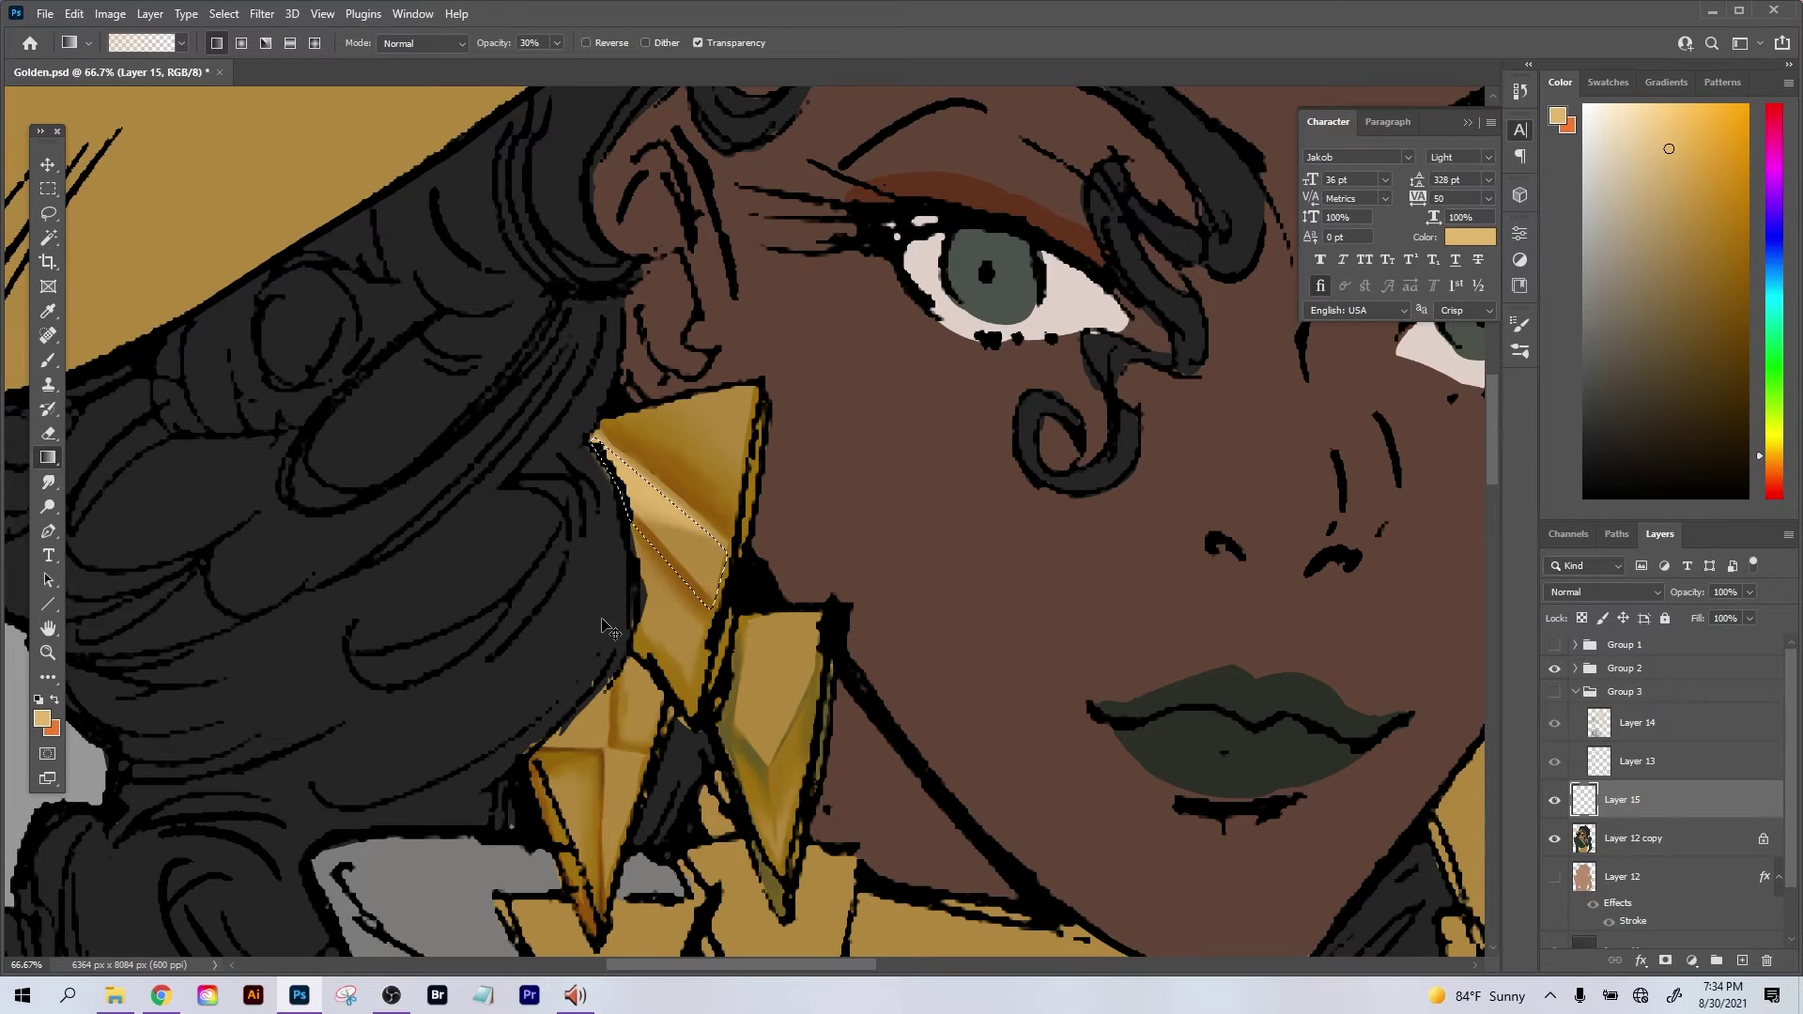
pyautogui.hotkey('ctrl', 'z')
pyautogui.hotkey('ctrl', 'z')
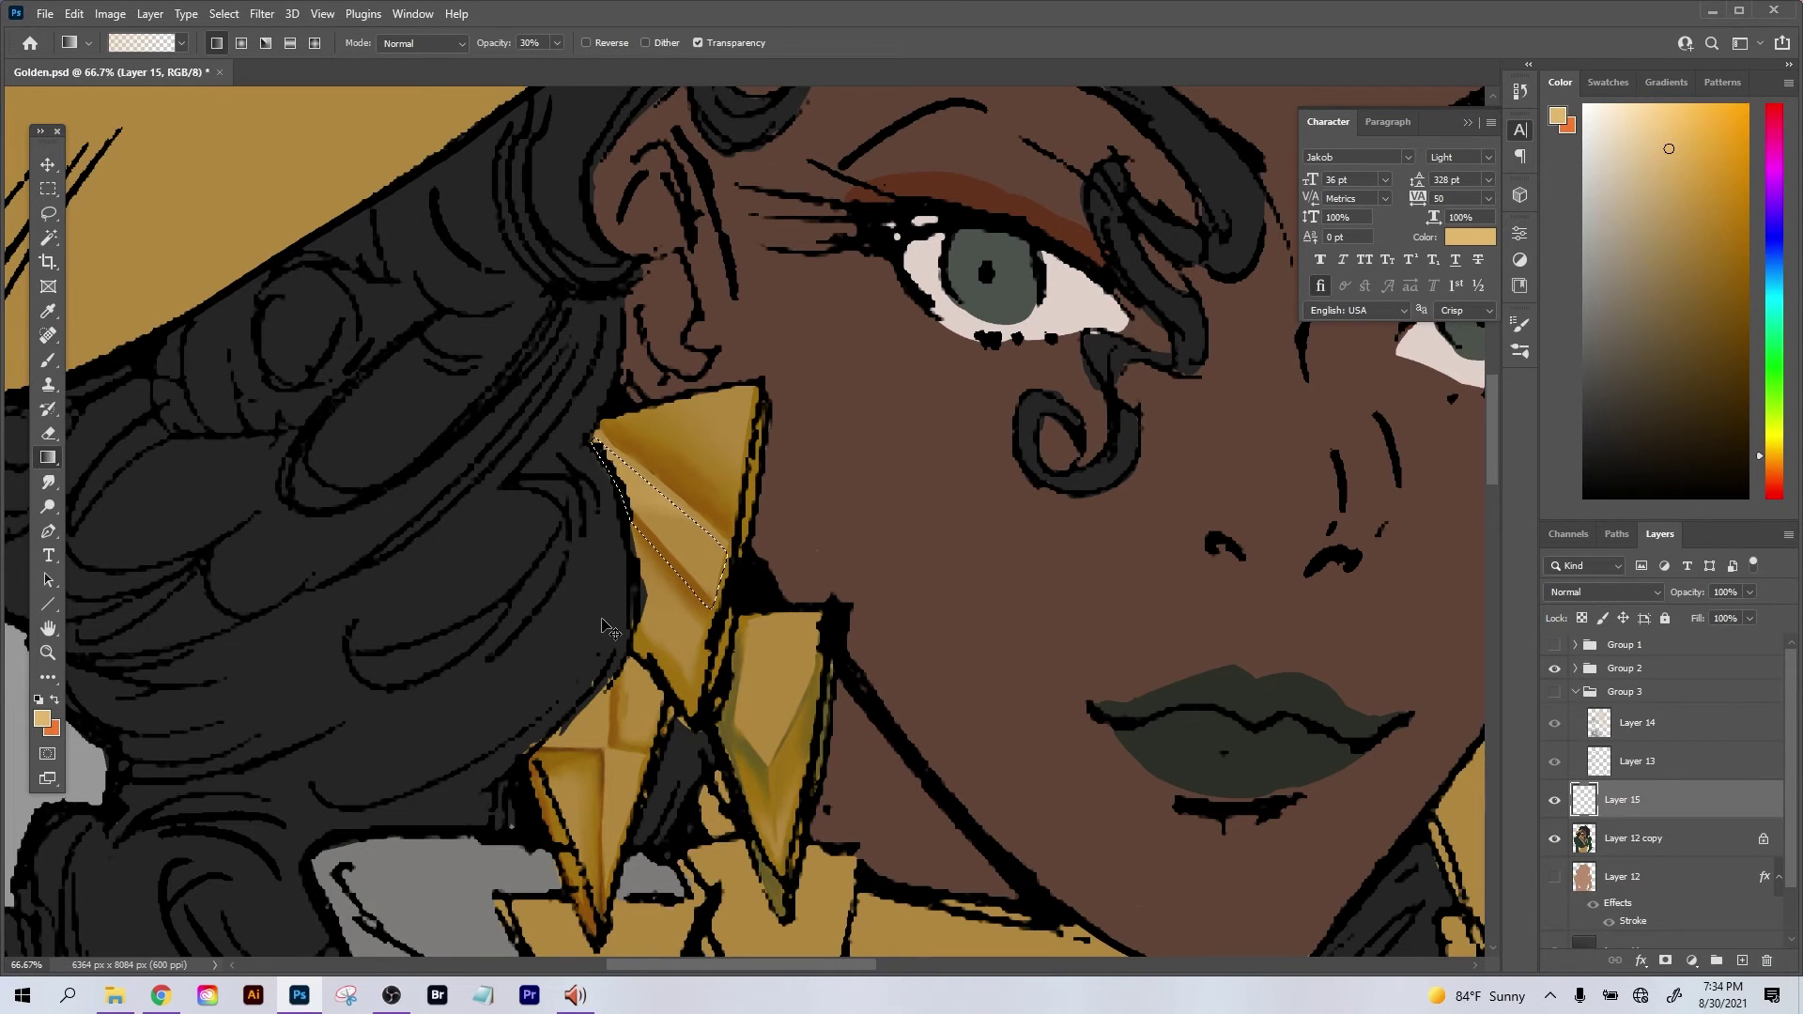
# Shift the selection outline back over the light diagonal band and discard it.
pyautogui.scroll(3, 603, 624)
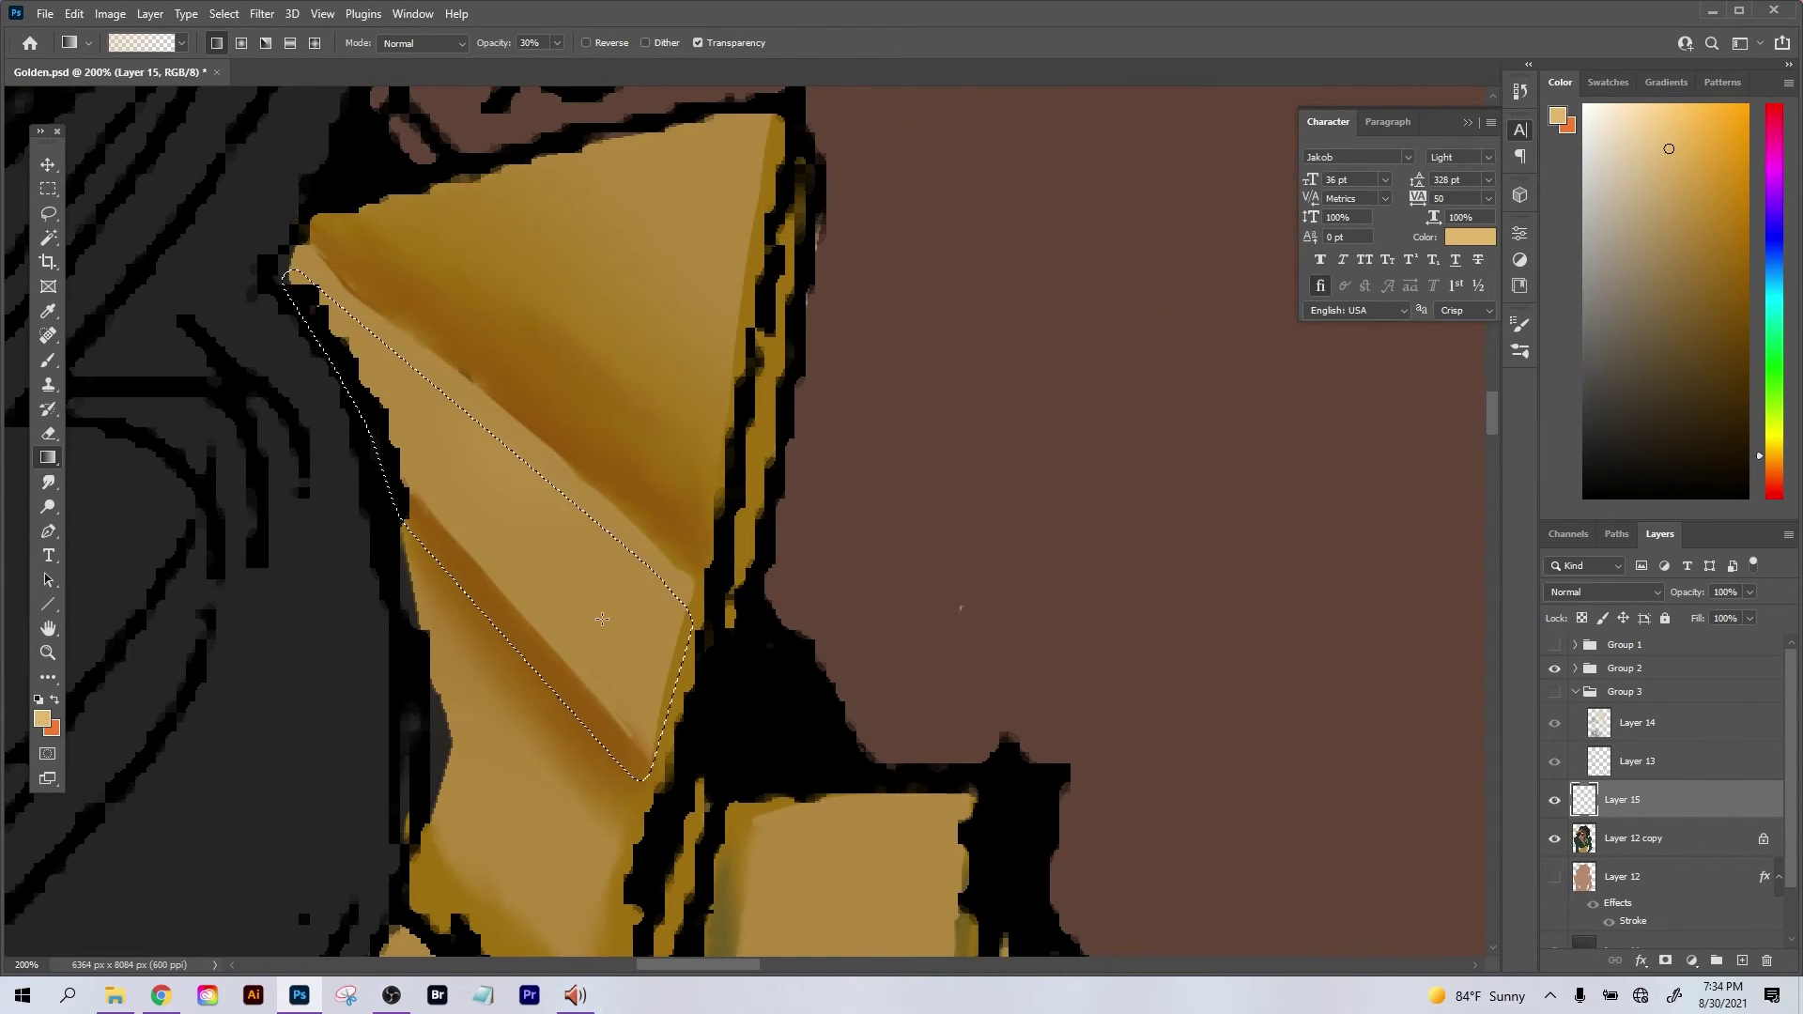
pyautogui.press('m')
pyautogui.moveTo(540, 518)
pyautogui.mouseDown()
pyautogui.moveTo(520, 534)
pyautogui.moveTo(527, 504)
pyautogui.mouseUp()
pyautogui.press('g')
pyautogui.hotkey('ctrl', 'd')
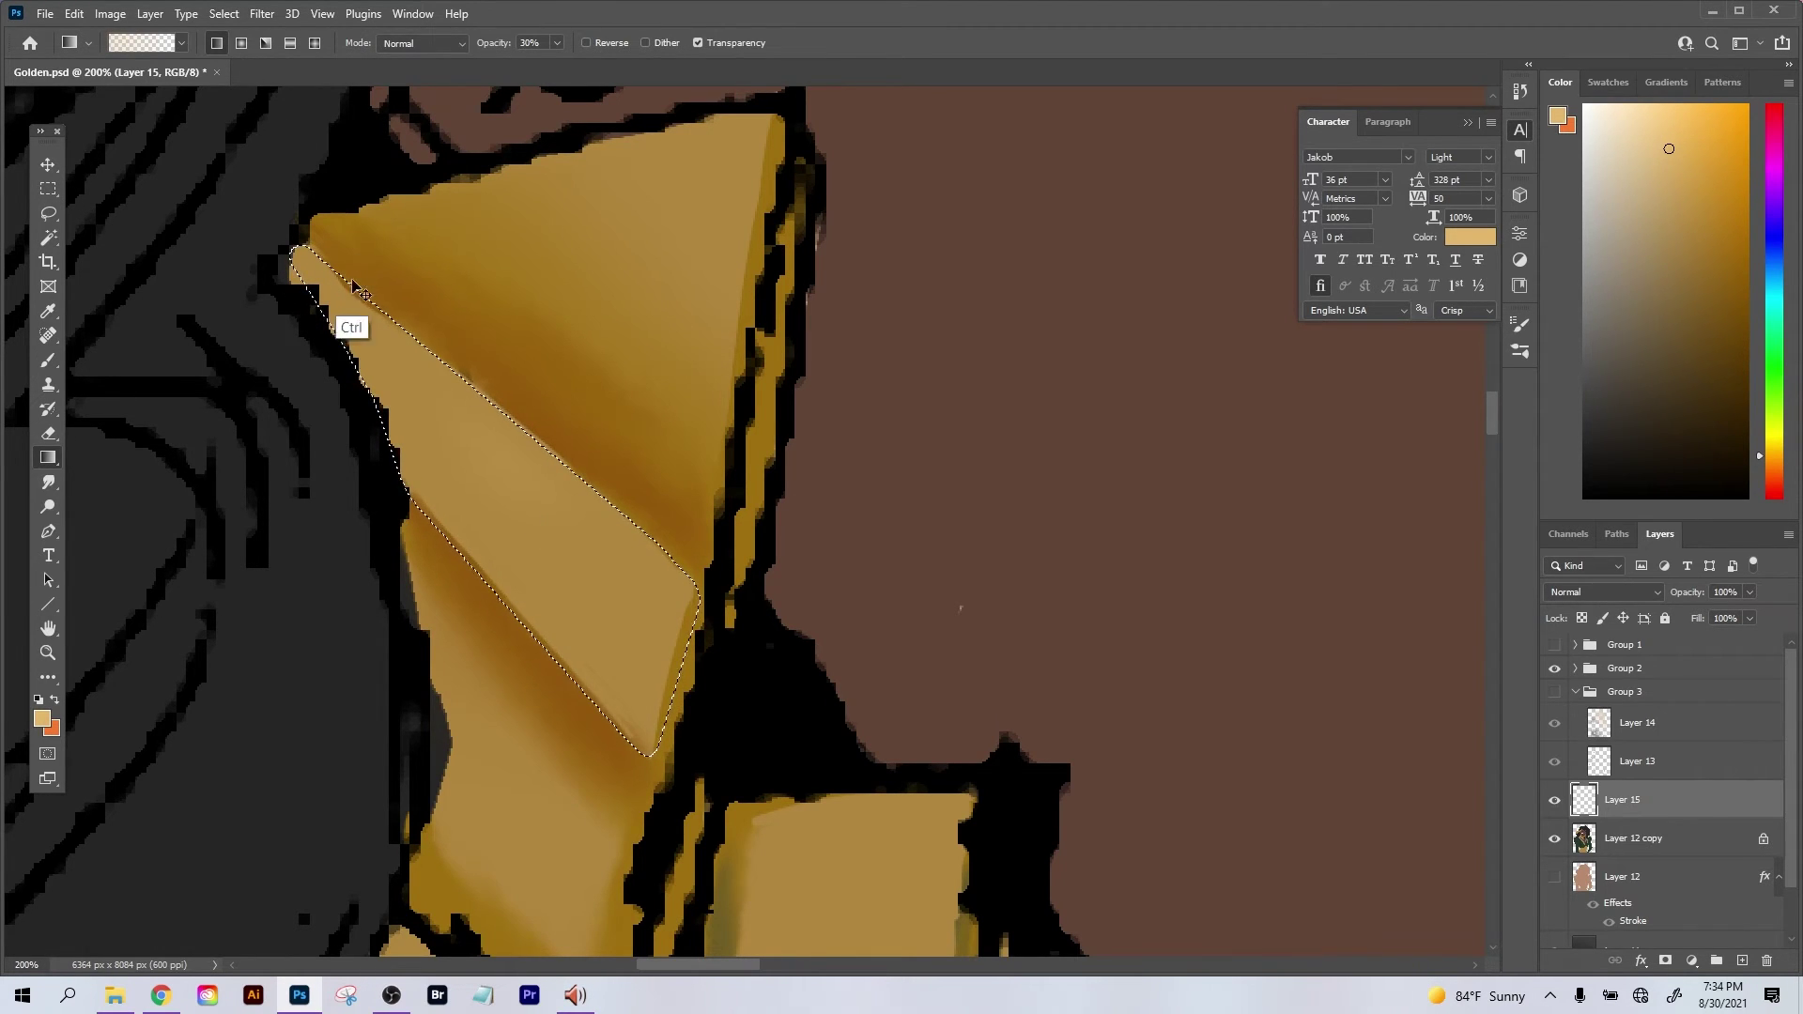
# Select the top earring triangle's light diagonal band with a lasso outline at 0 px feather.
pyautogui.press('l')
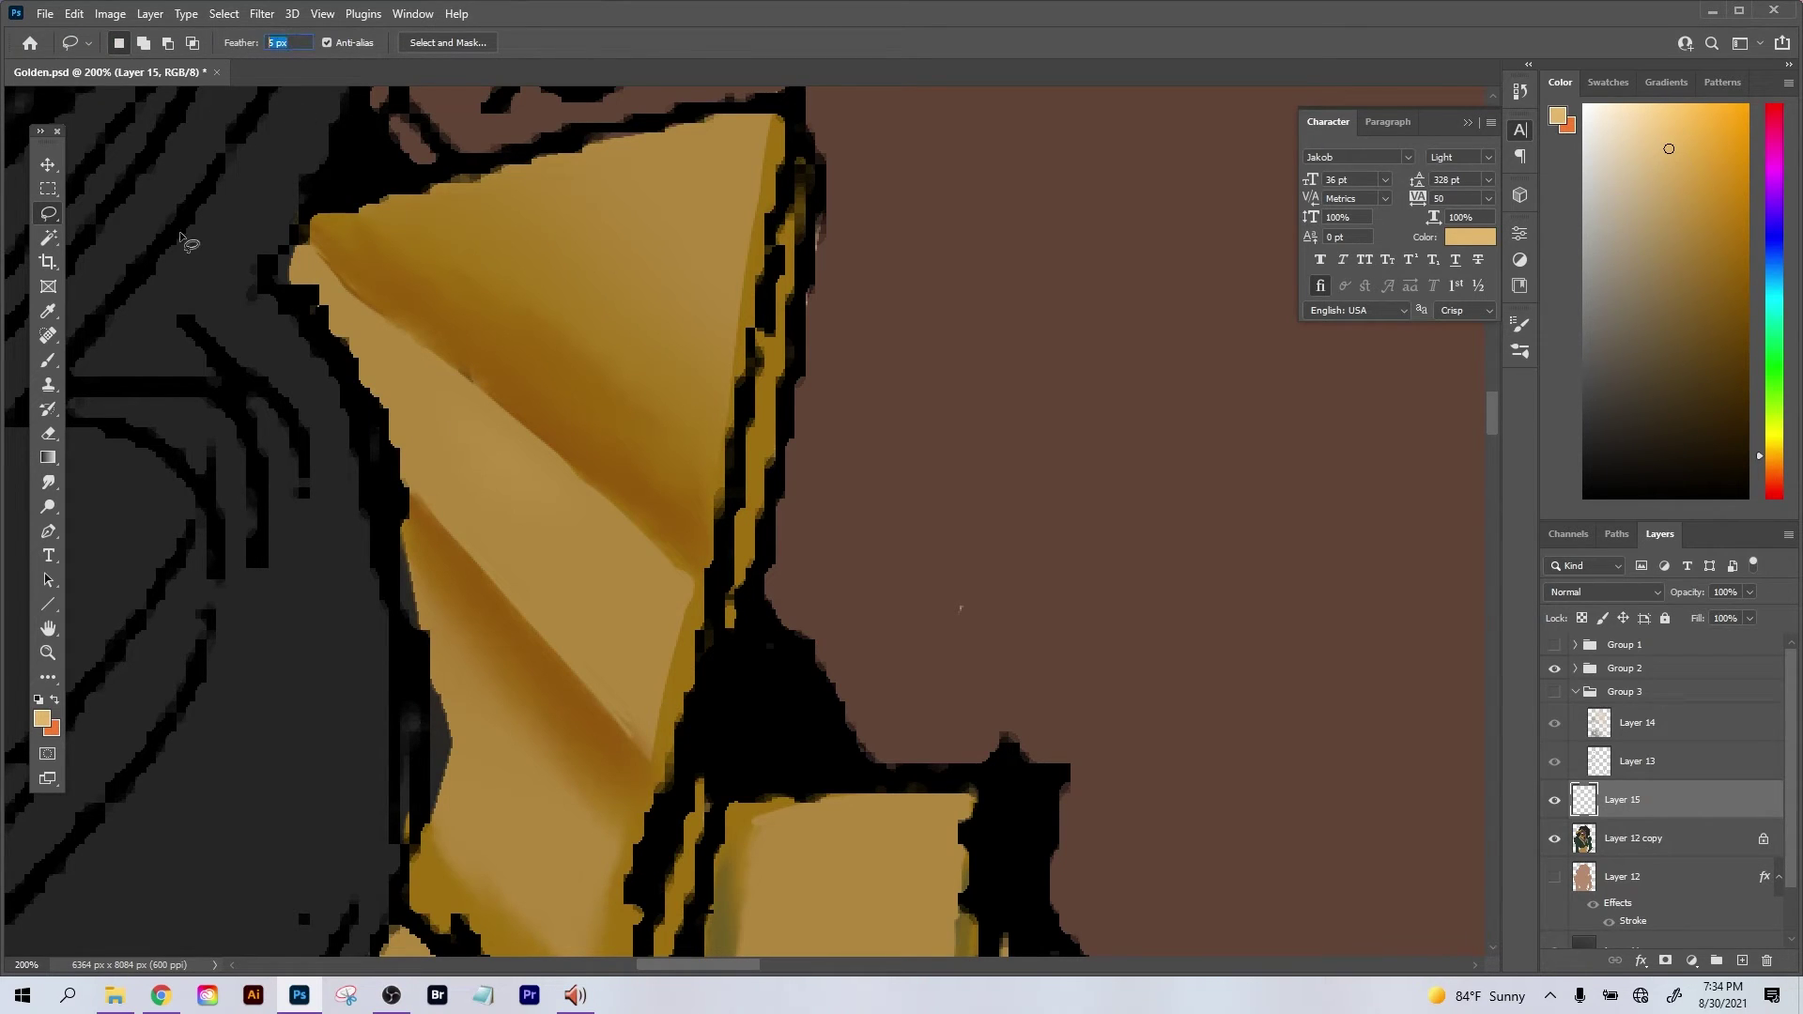
pyautogui.write('0')
pyautogui.moveTo(303, 237); pyautogui.dragTo(339, 280)
pyautogui.keyDown('alt'); pyautogui.click(355, 294); pyautogui.keyUp('alt')
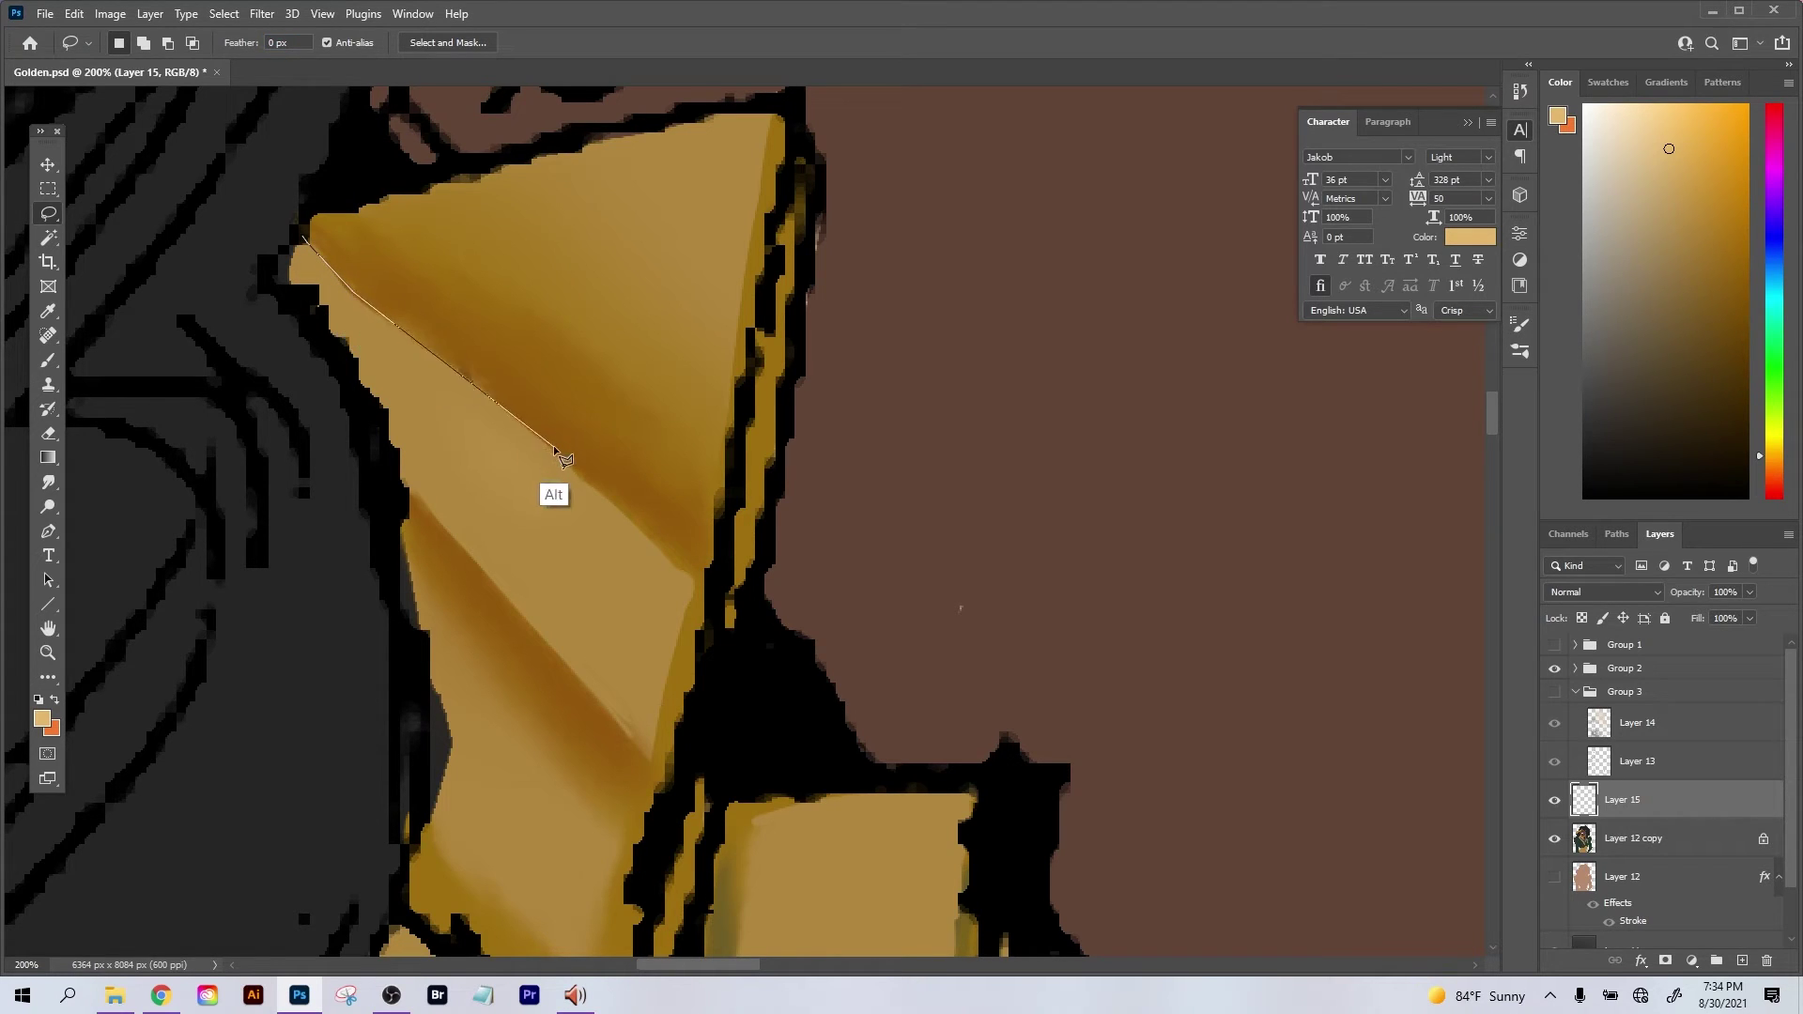
pyautogui.keyDown('alt'); pyautogui.click(706, 592); pyautogui.keyUp('alt')
pyautogui.keyDown('alt'); pyautogui.click(666, 784); pyautogui.keyUp('alt')
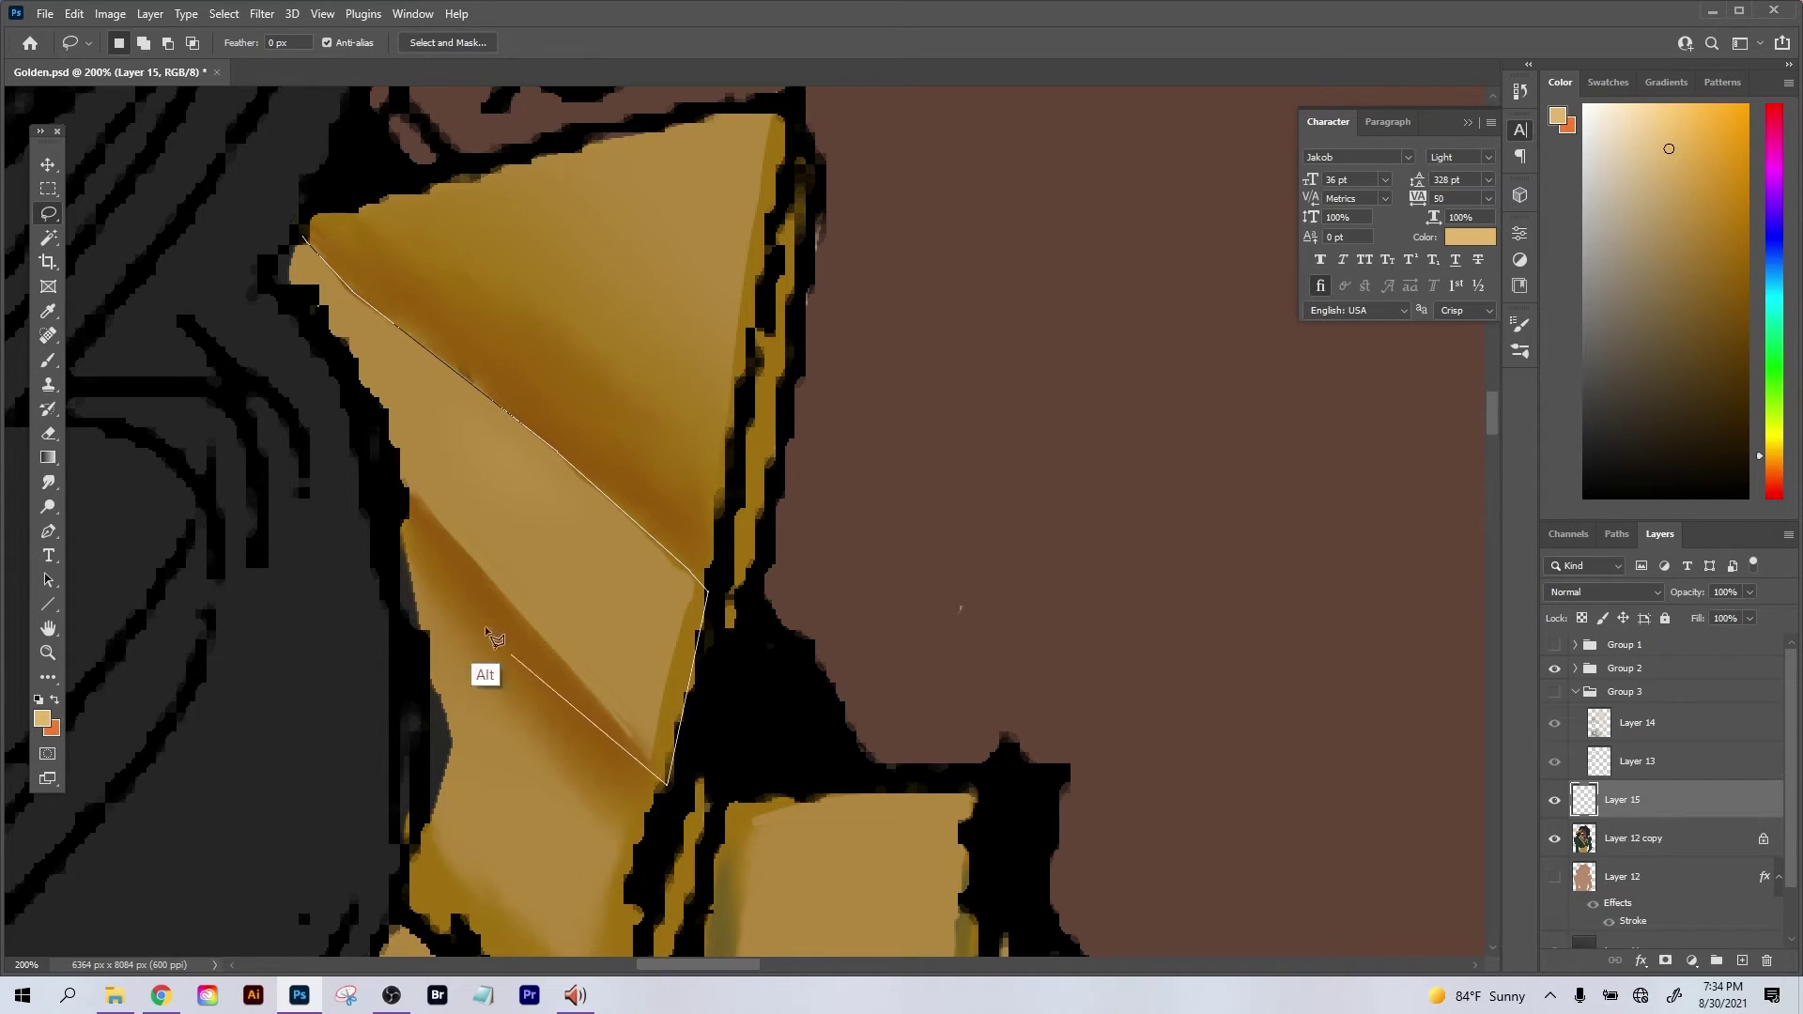
pyautogui.keyDown('alt'); pyautogui.click(404, 484); pyautogui.keyUp('alt')
pyautogui.moveTo(372, 376); pyautogui.dragTo(290, 257)
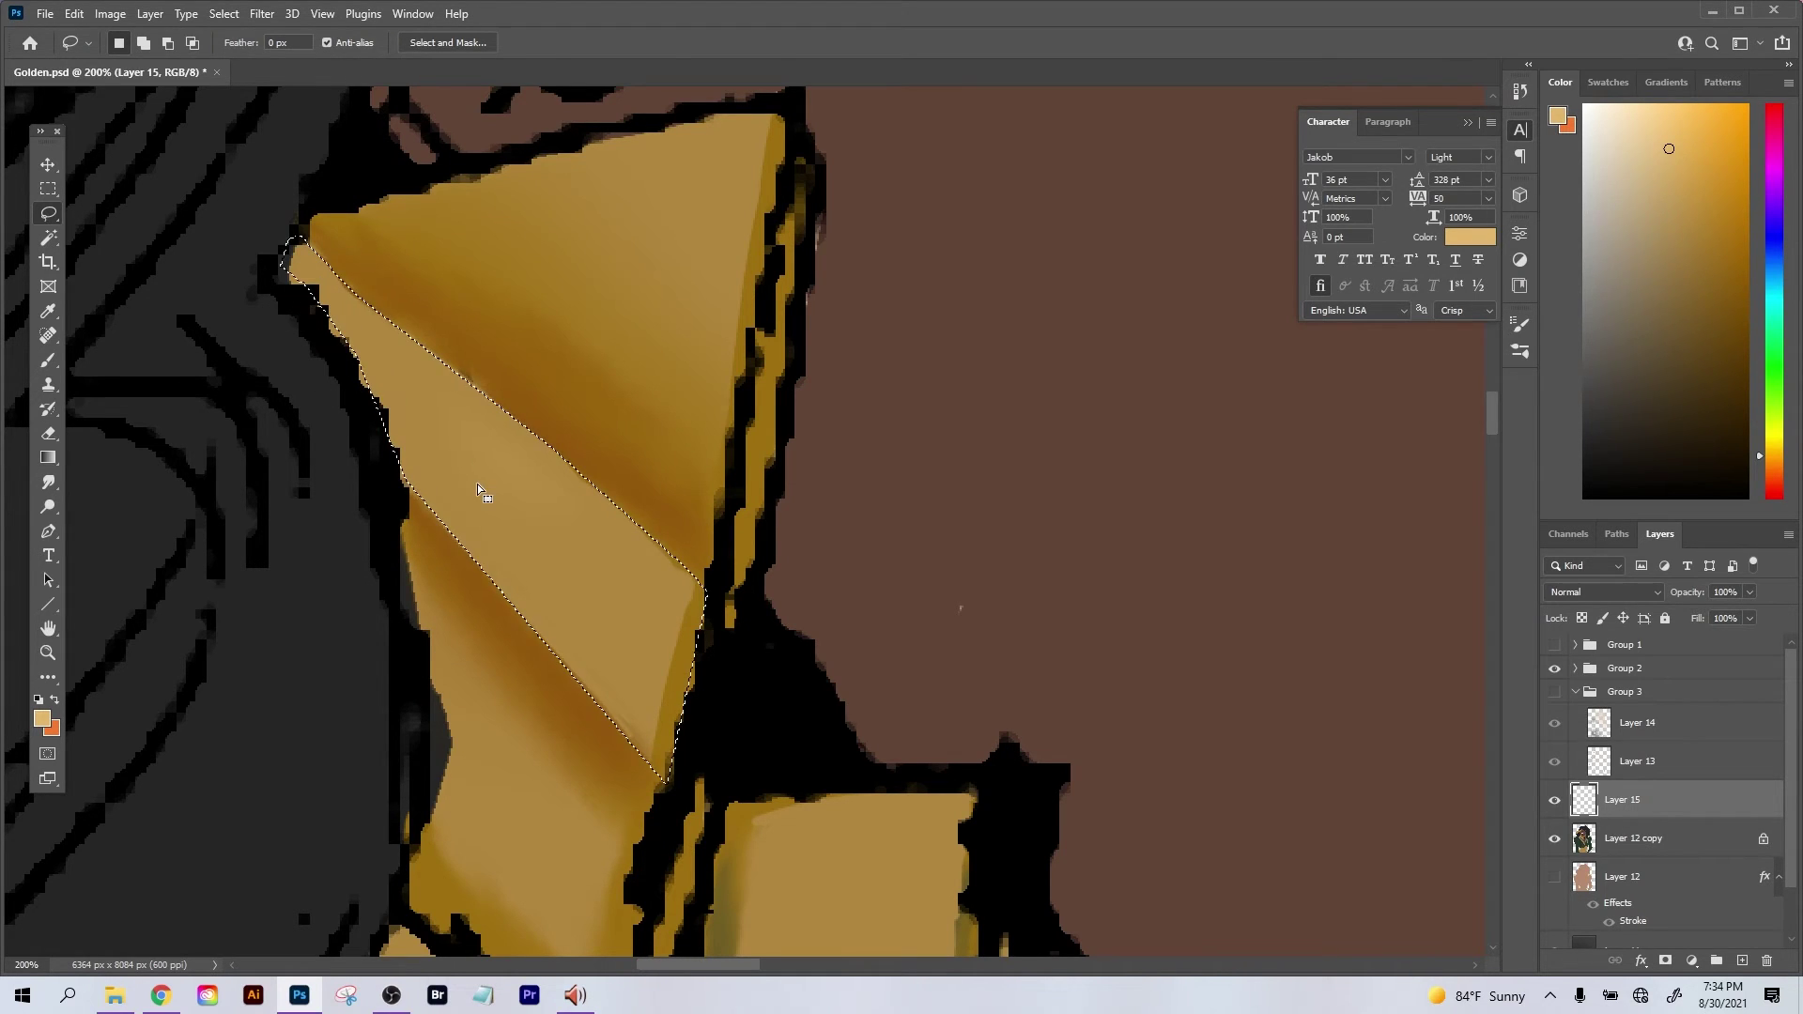
# Lighten the band along its upper edge with light gold radial gradients at 30% opacity and deselect it.
pyautogui.press('g')
pyautogui.click(241, 42)
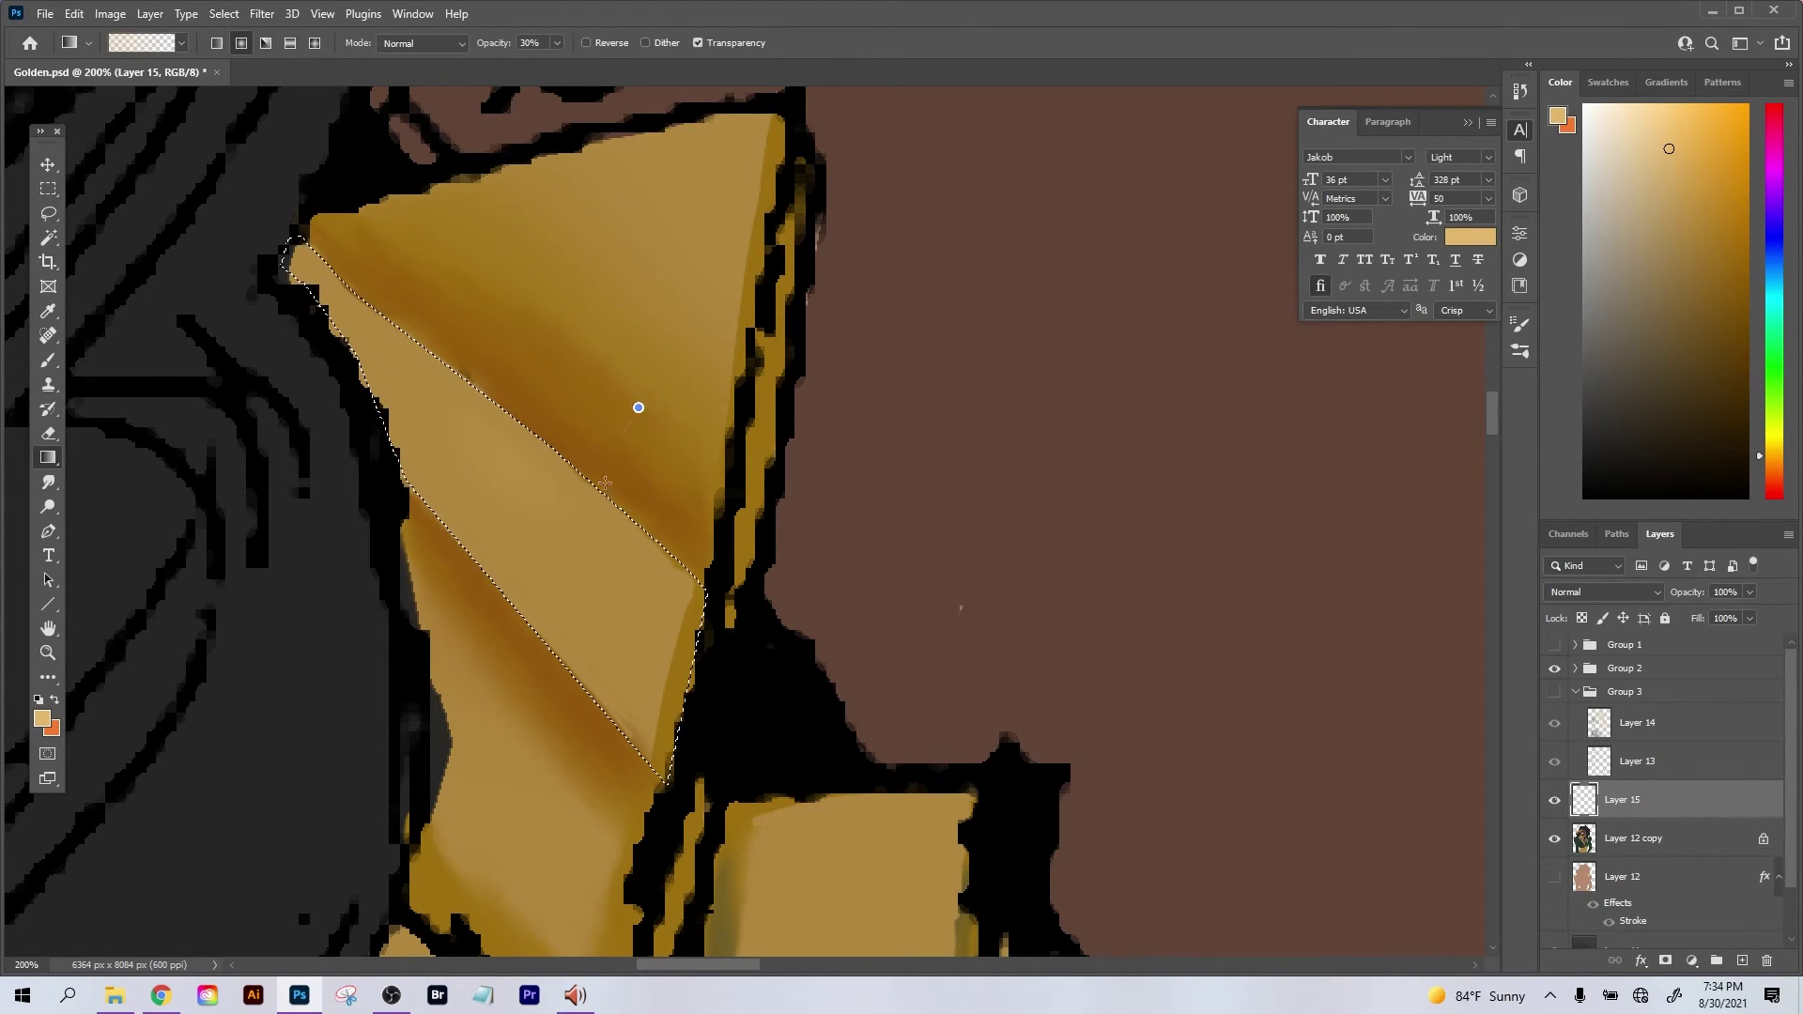
pyautogui.moveTo(587, 479); pyautogui.dragTo(628, 456)
pyautogui.moveTo(657, 545); pyautogui.dragTo(693, 516)
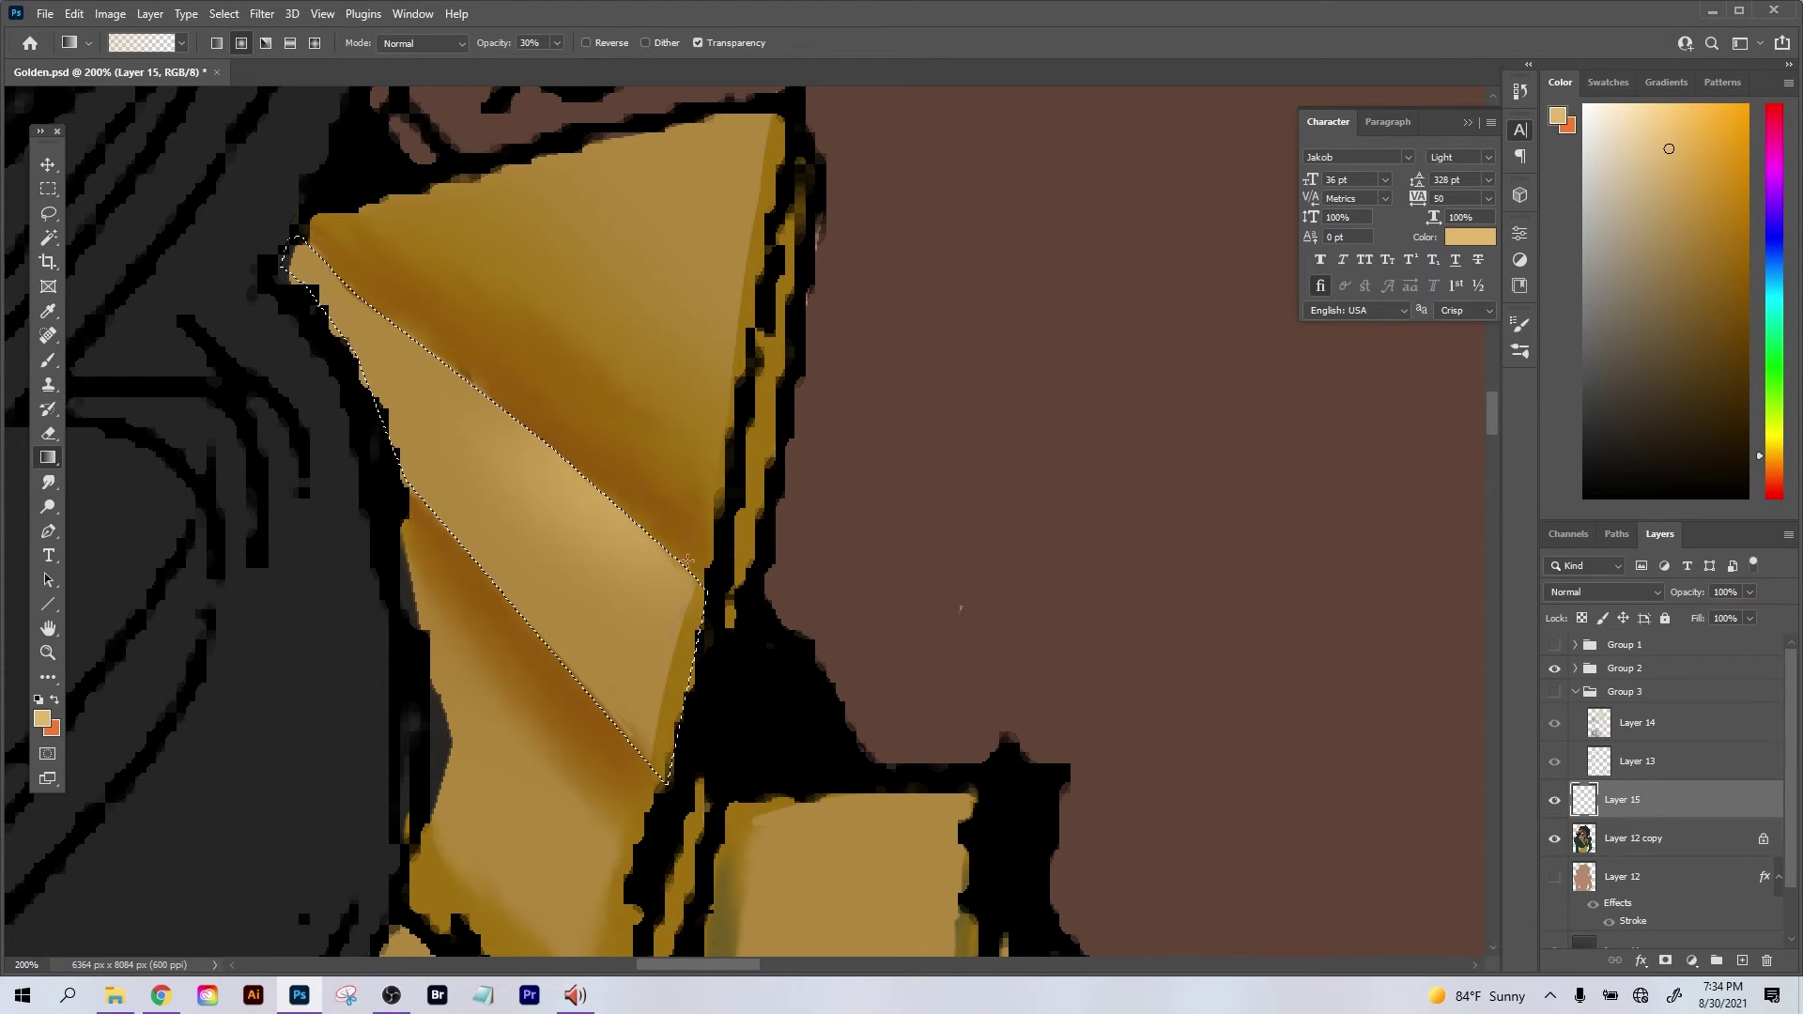
pyautogui.moveTo(693, 590); pyautogui.dragTo(725, 560)
pyautogui.moveTo(498, 406)
pyautogui.mouseDown()
pyautogui.moveTo(526, 380)
pyautogui.moveTo(493, 361)
pyautogui.mouseUp()
pyautogui.moveTo(423, 348); pyautogui.dragTo(449, 321)
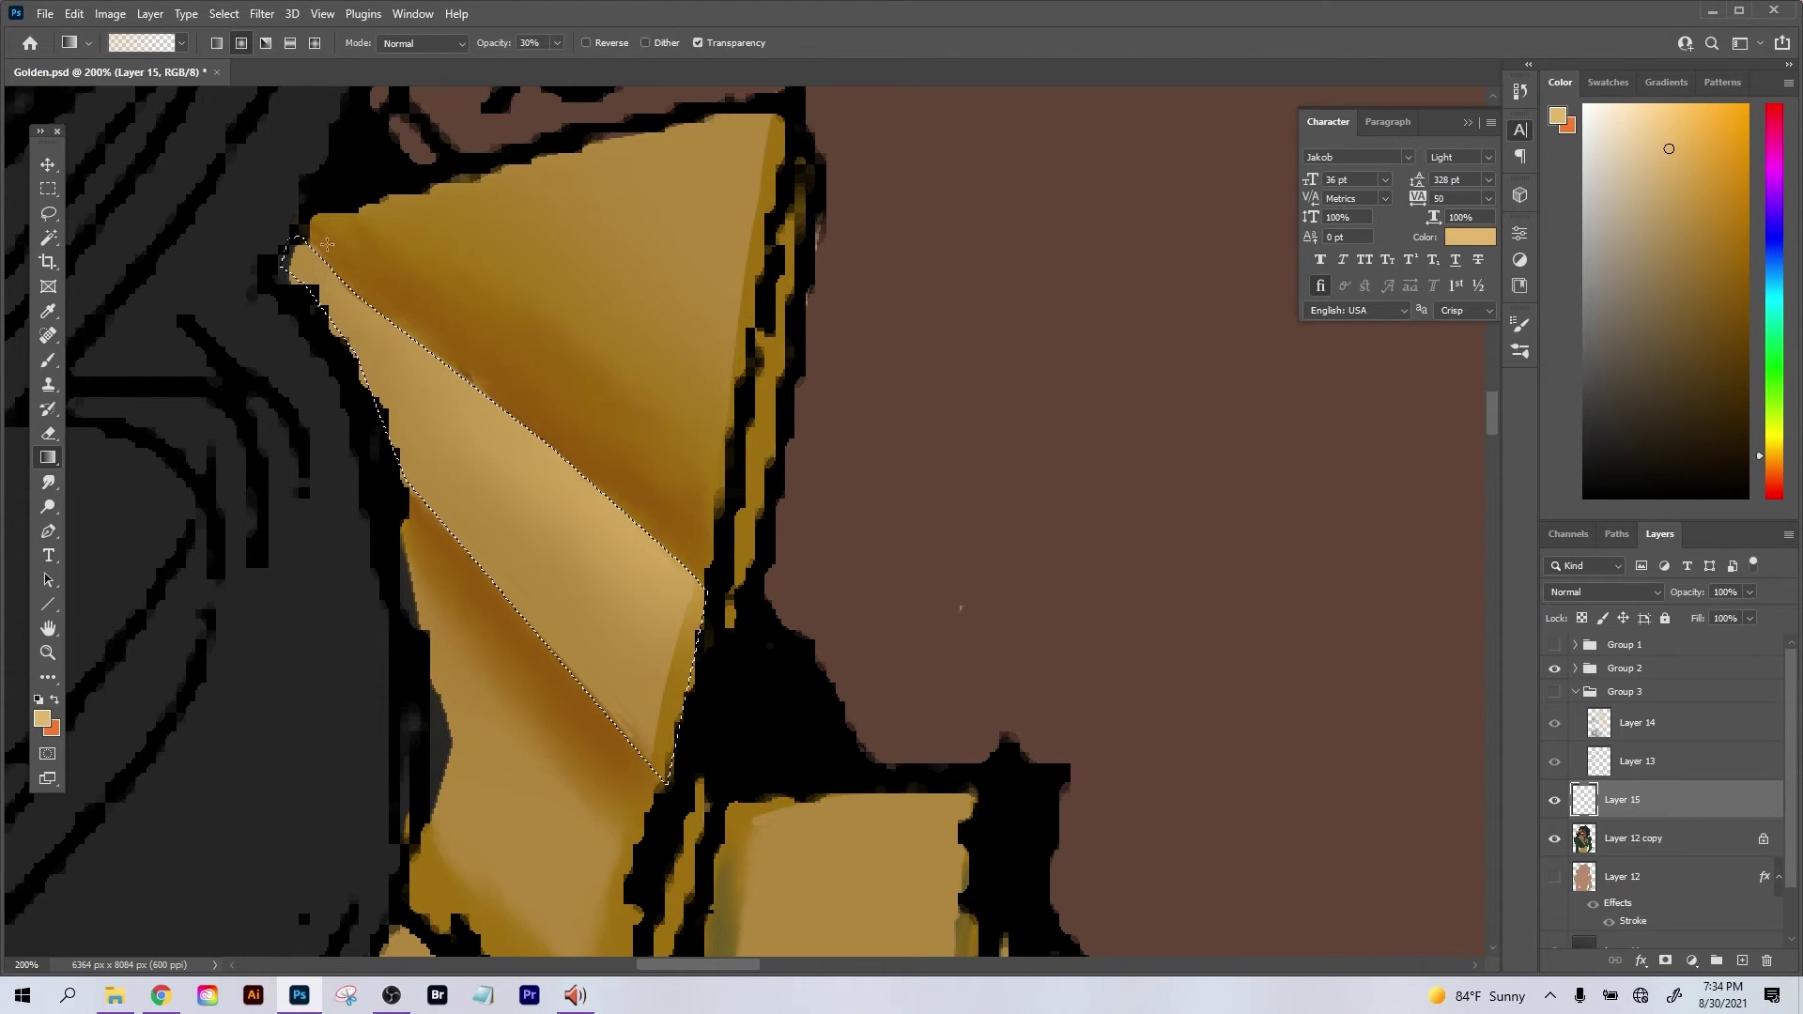
pyautogui.hotkey('ctrl', 'd')
# Select the triangle's upper facet above the diagonal band with a straight-edged lasso outline.
pyautogui.moveTo(729, 472); pyautogui.dragTo(768, 583)
pyautogui.press('l')
pyautogui.keyDown('alt'); pyautogui.click(350, 325); pyautogui.keyUp('alt')
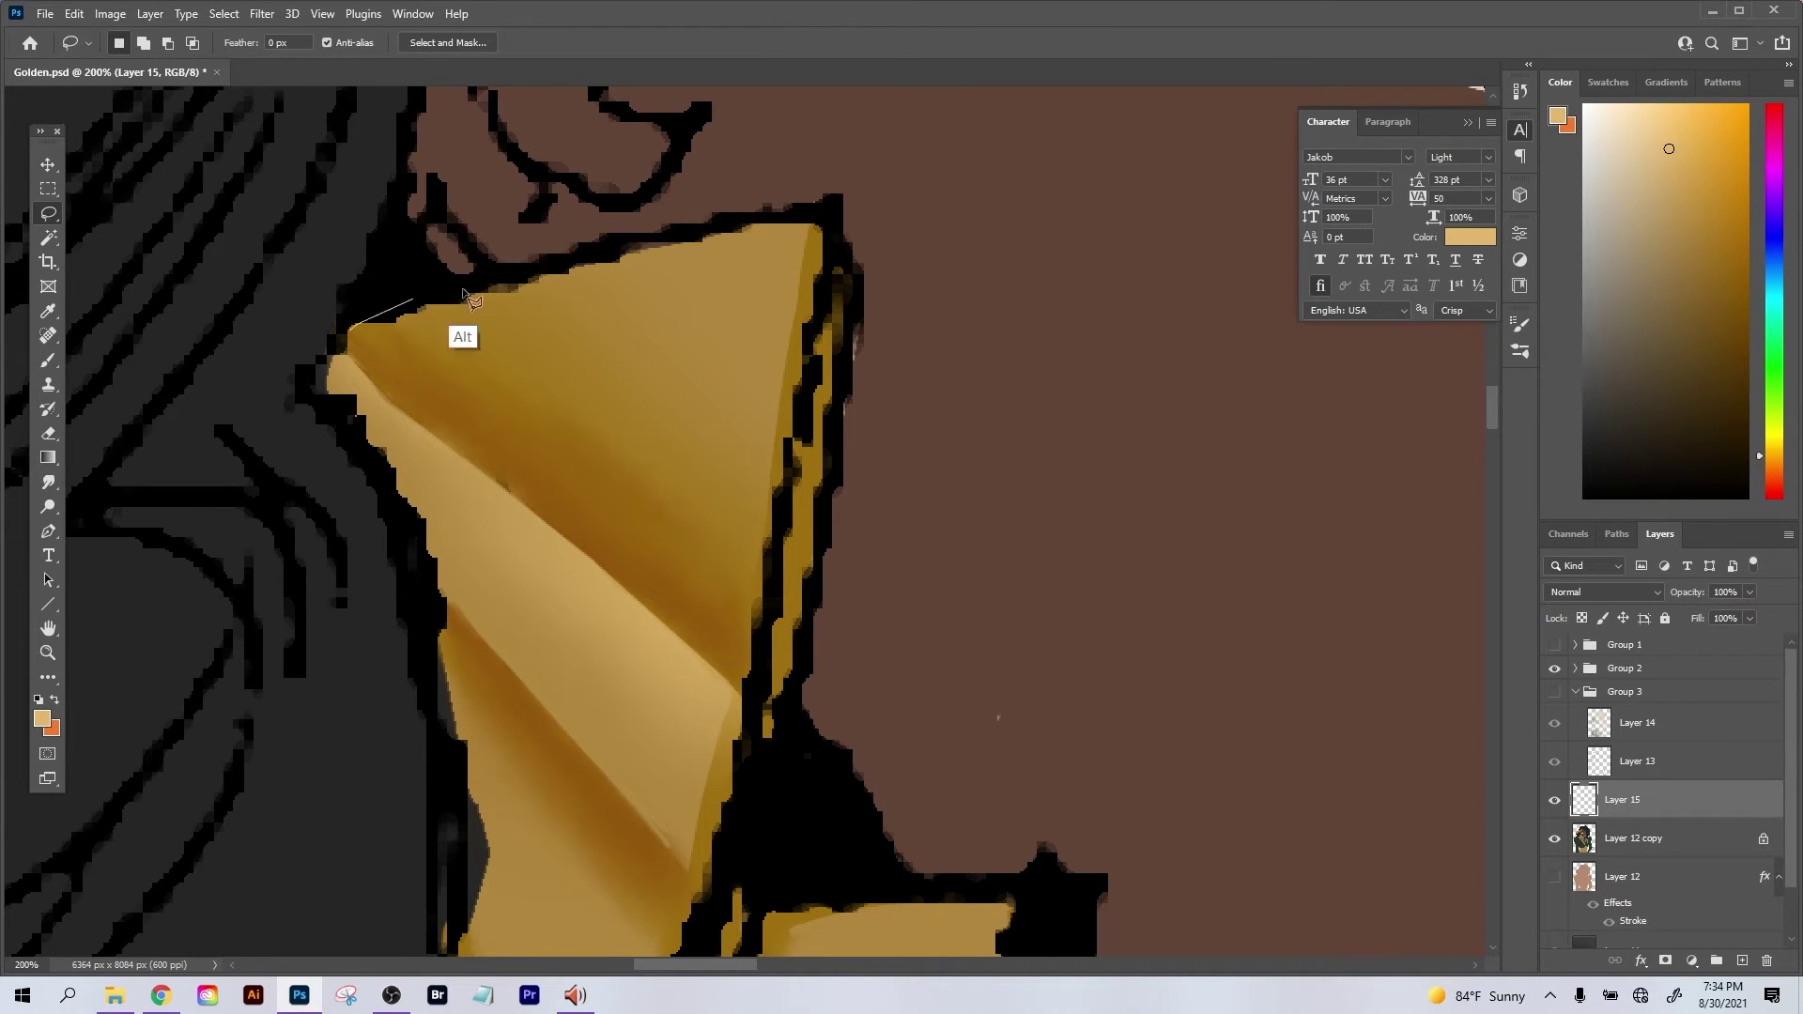
pyautogui.keyDown('alt'); pyautogui.click(824, 216); pyautogui.keyUp('alt')
pyautogui.keyDown('alt'); pyautogui.click(778, 438); pyautogui.keyUp('alt')
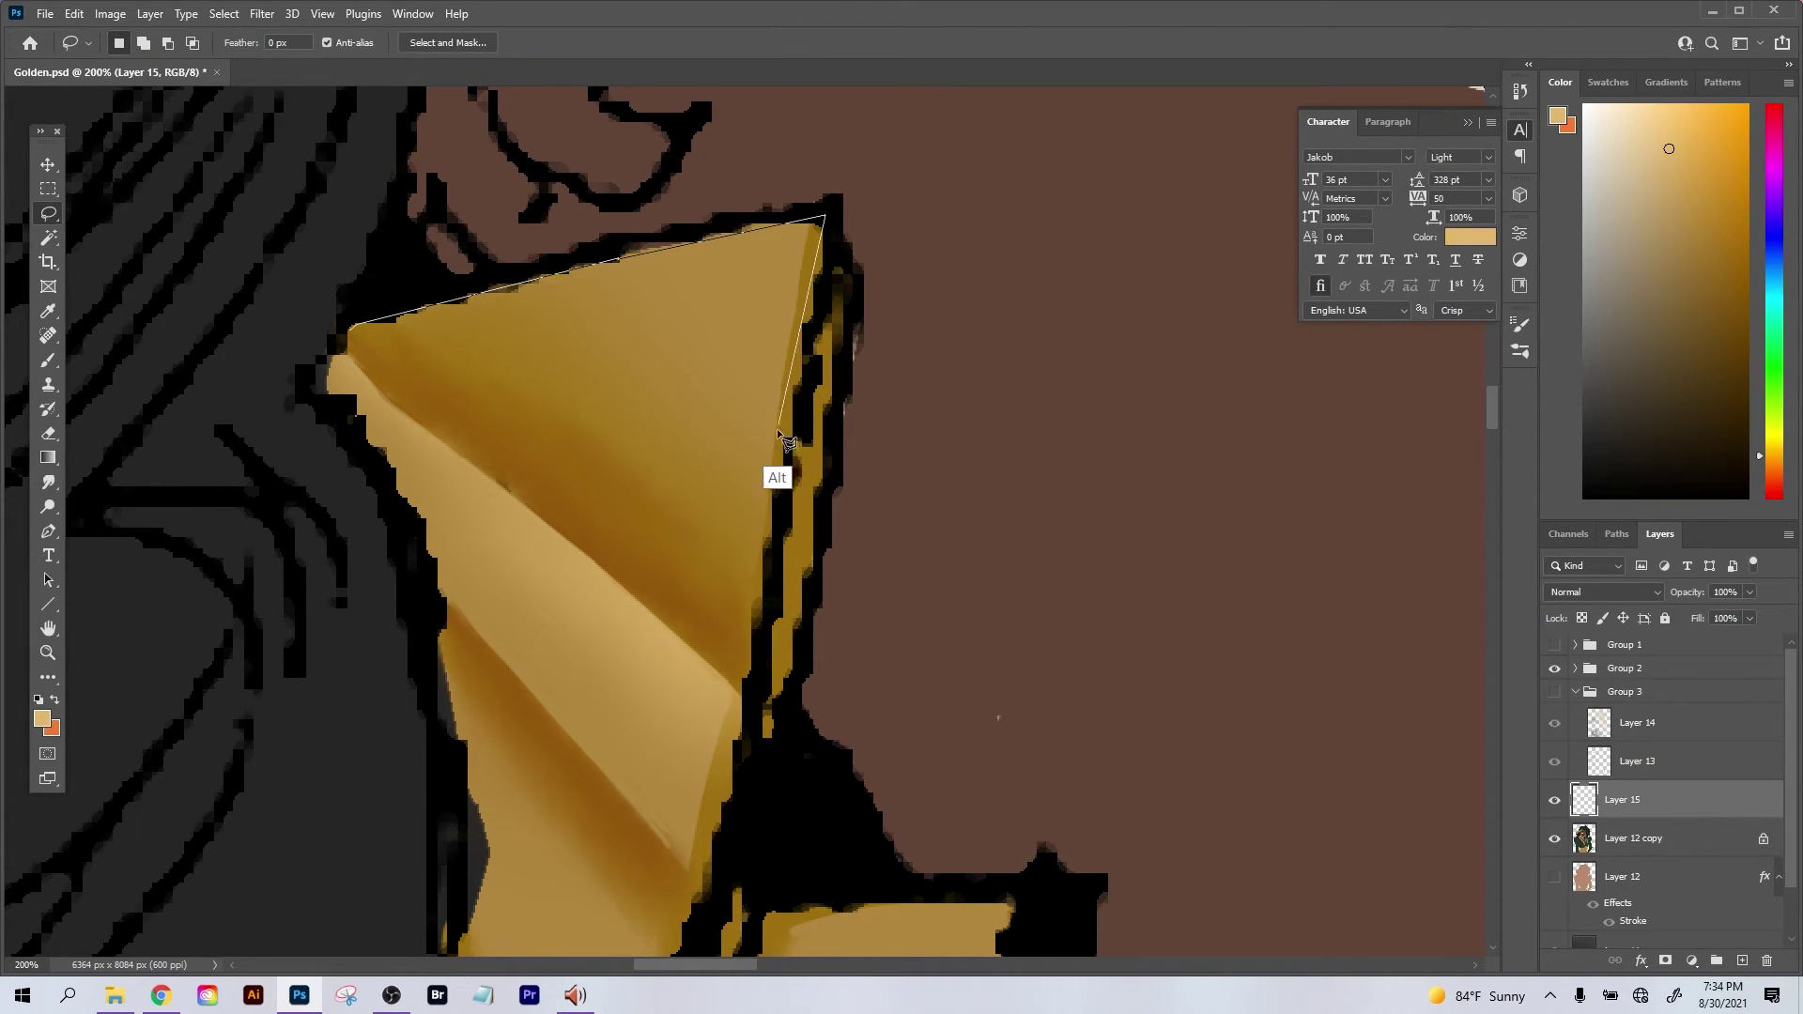
pyautogui.keyDown('alt'); pyautogui.click(737, 657); pyautogui.keyUp('alt')
pyautogui.keyDown('alt'); pyautogui.click(365, 325); pyautogui.keyUp('alt')
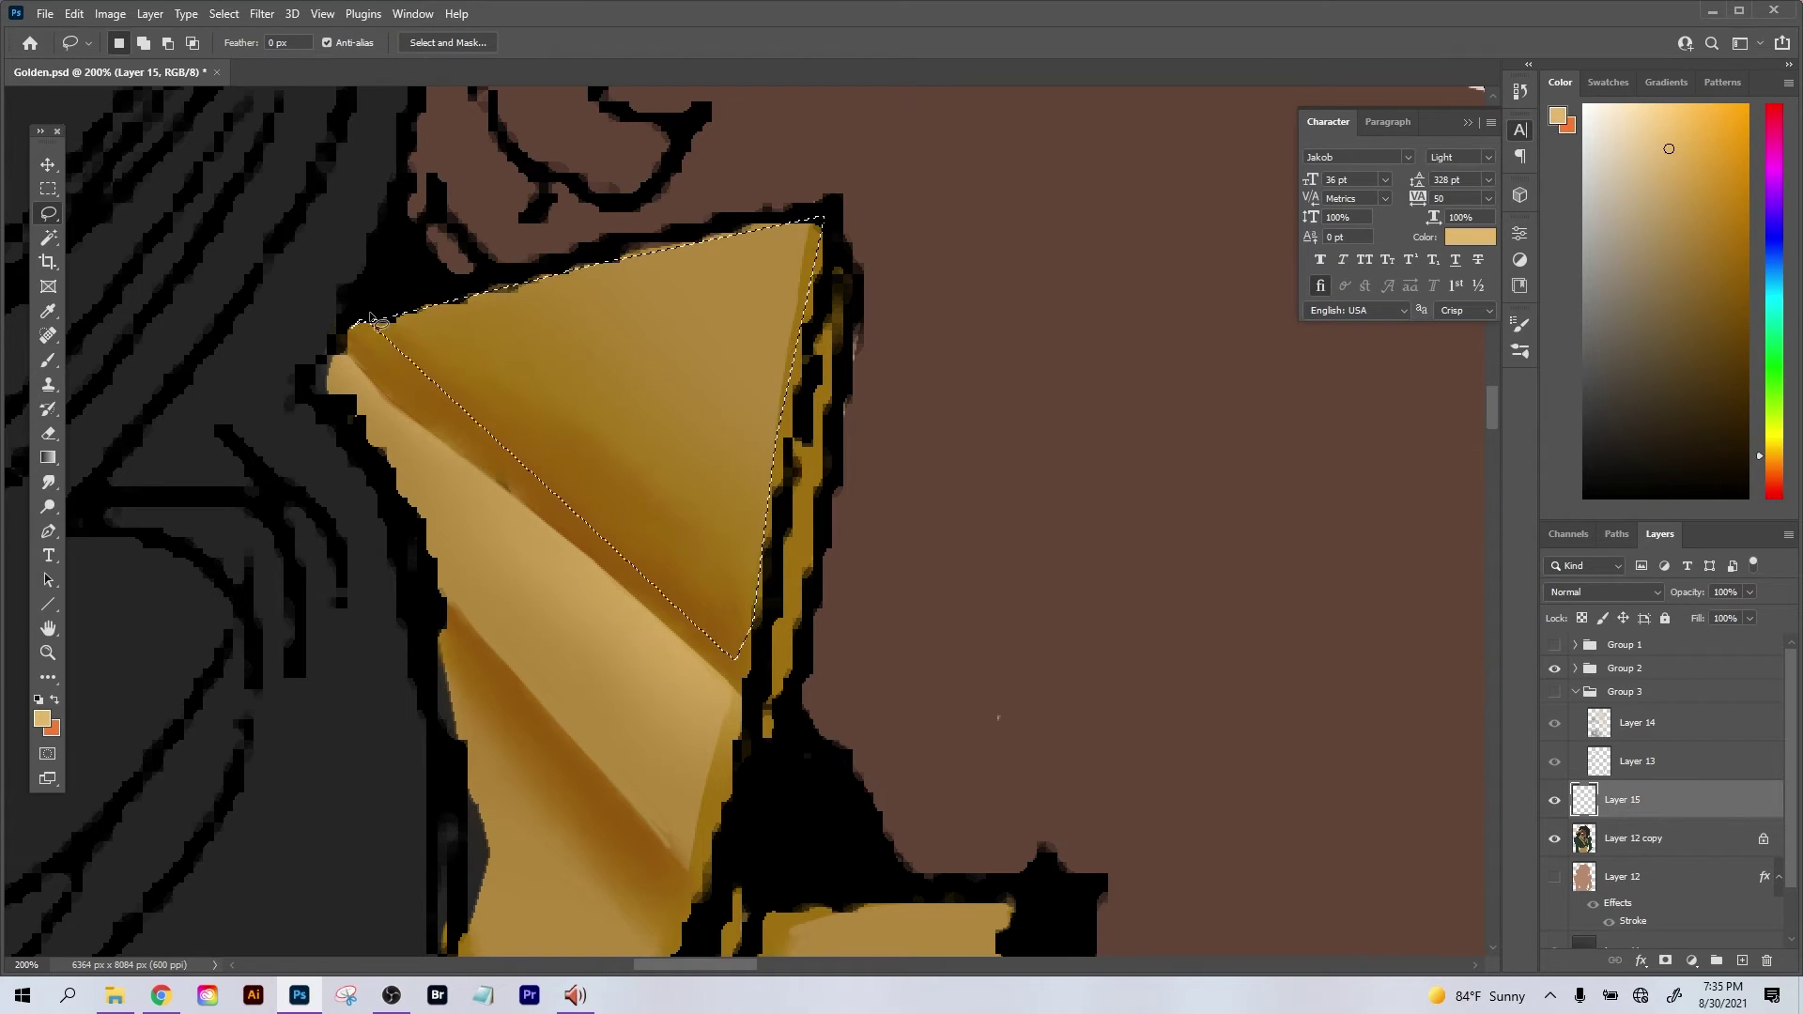
# Lighten the upper facet's outer corner with a light gold radial gradient and deselect the facet.
pyautogui.press('g')
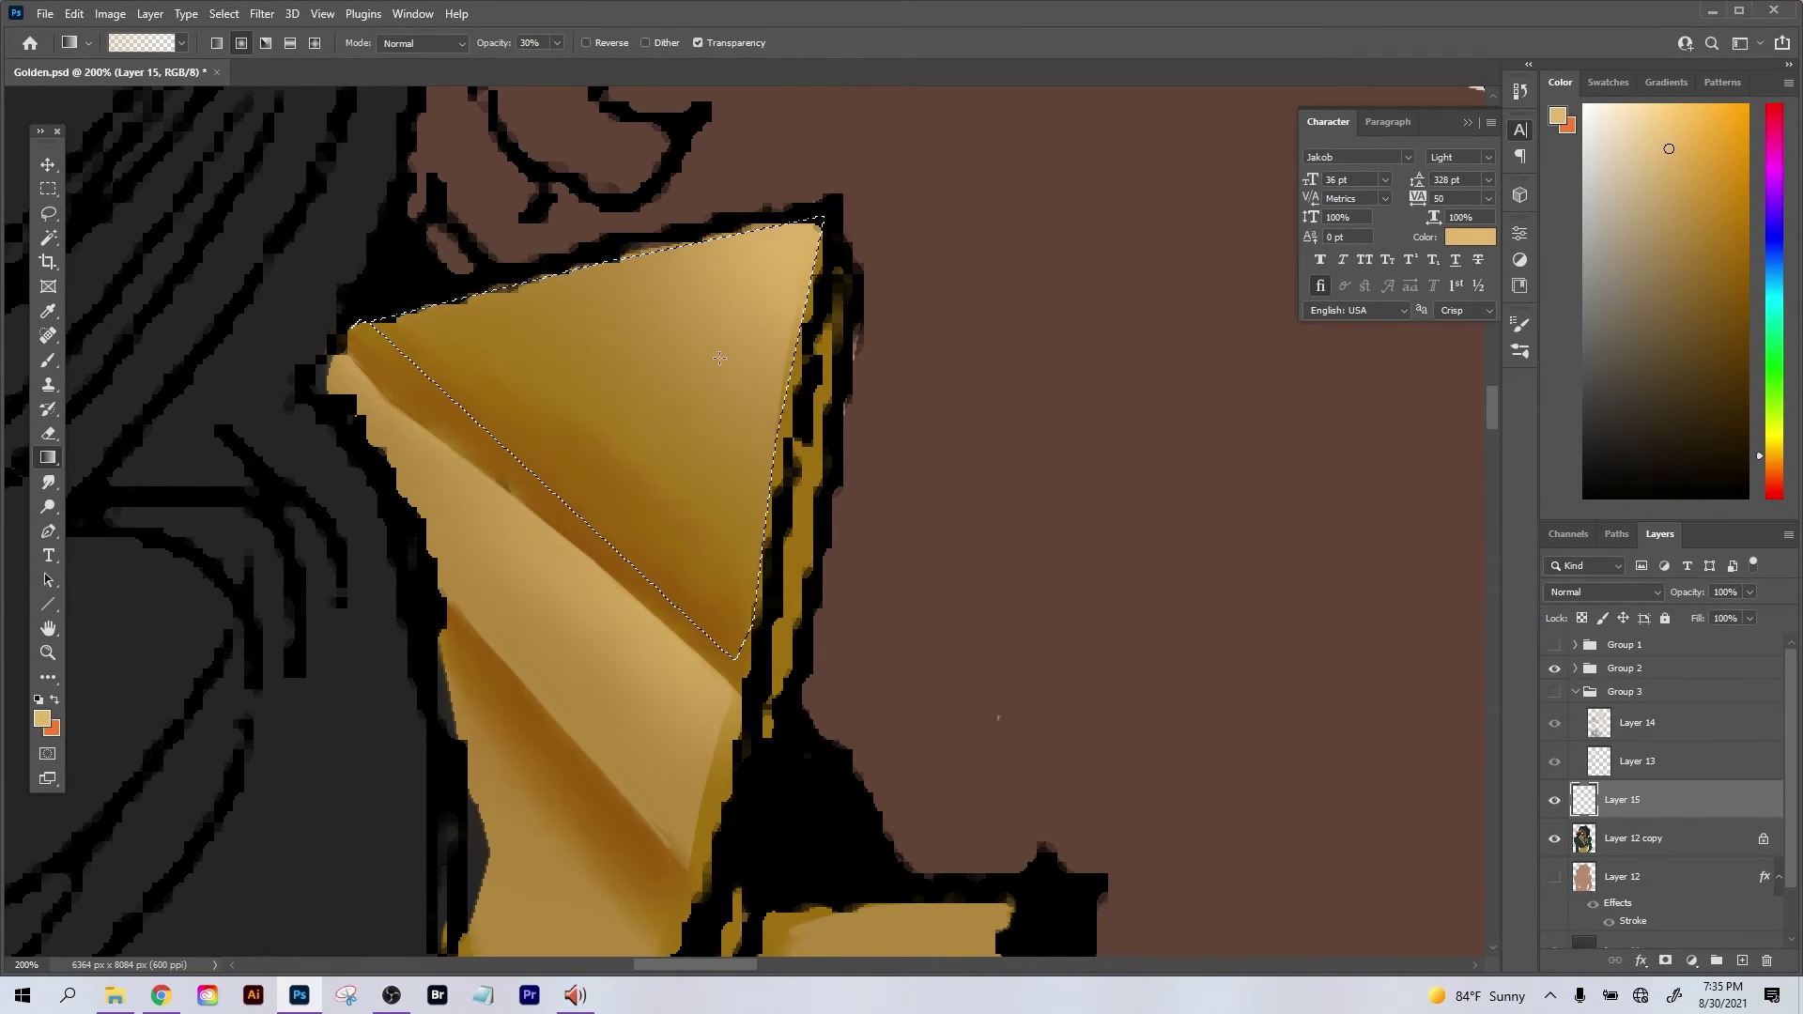
pyautogui.hotkey('ctrl', 'd')
pyautogui.scroll(-2, 720, 362)
pyautogui.scroll(1, 719, 357)
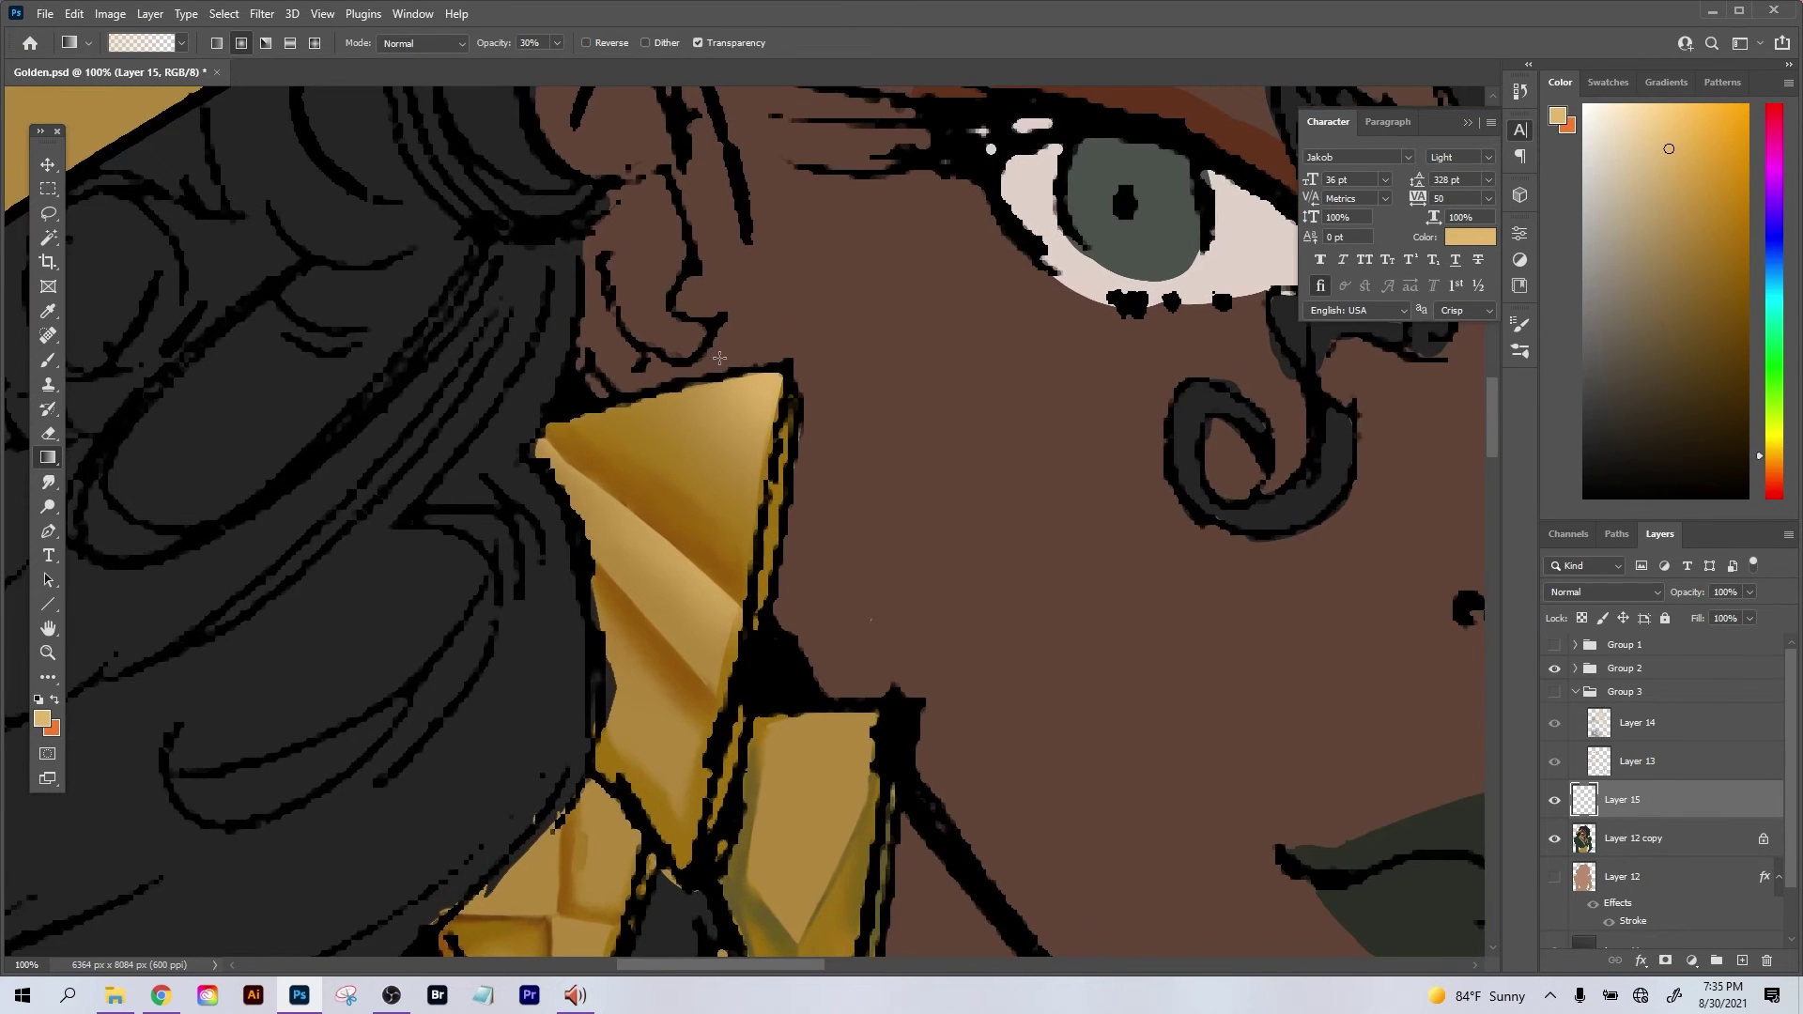
# Select the triangle's lower facet, below the diagonal band and down towards the tip, with a straight-edged lasso outline.
pyautogui.press('l')
pyautogui.keyDown('alt'); pyautogui.click(595, 727); pyautogui.keyUp('alt')
pyautogui.keyDown('alt'); pyautogui.click(680, 840); pyautogui.keyUp('alt')
pyautogui.keyDown('alt'); pyautogui.click(709, 715); pyautogui.keyUp('alt')
pyautogui.keyDown('alt'); pyautogui.click(640, 612); pyautogui.keyUp('alt')
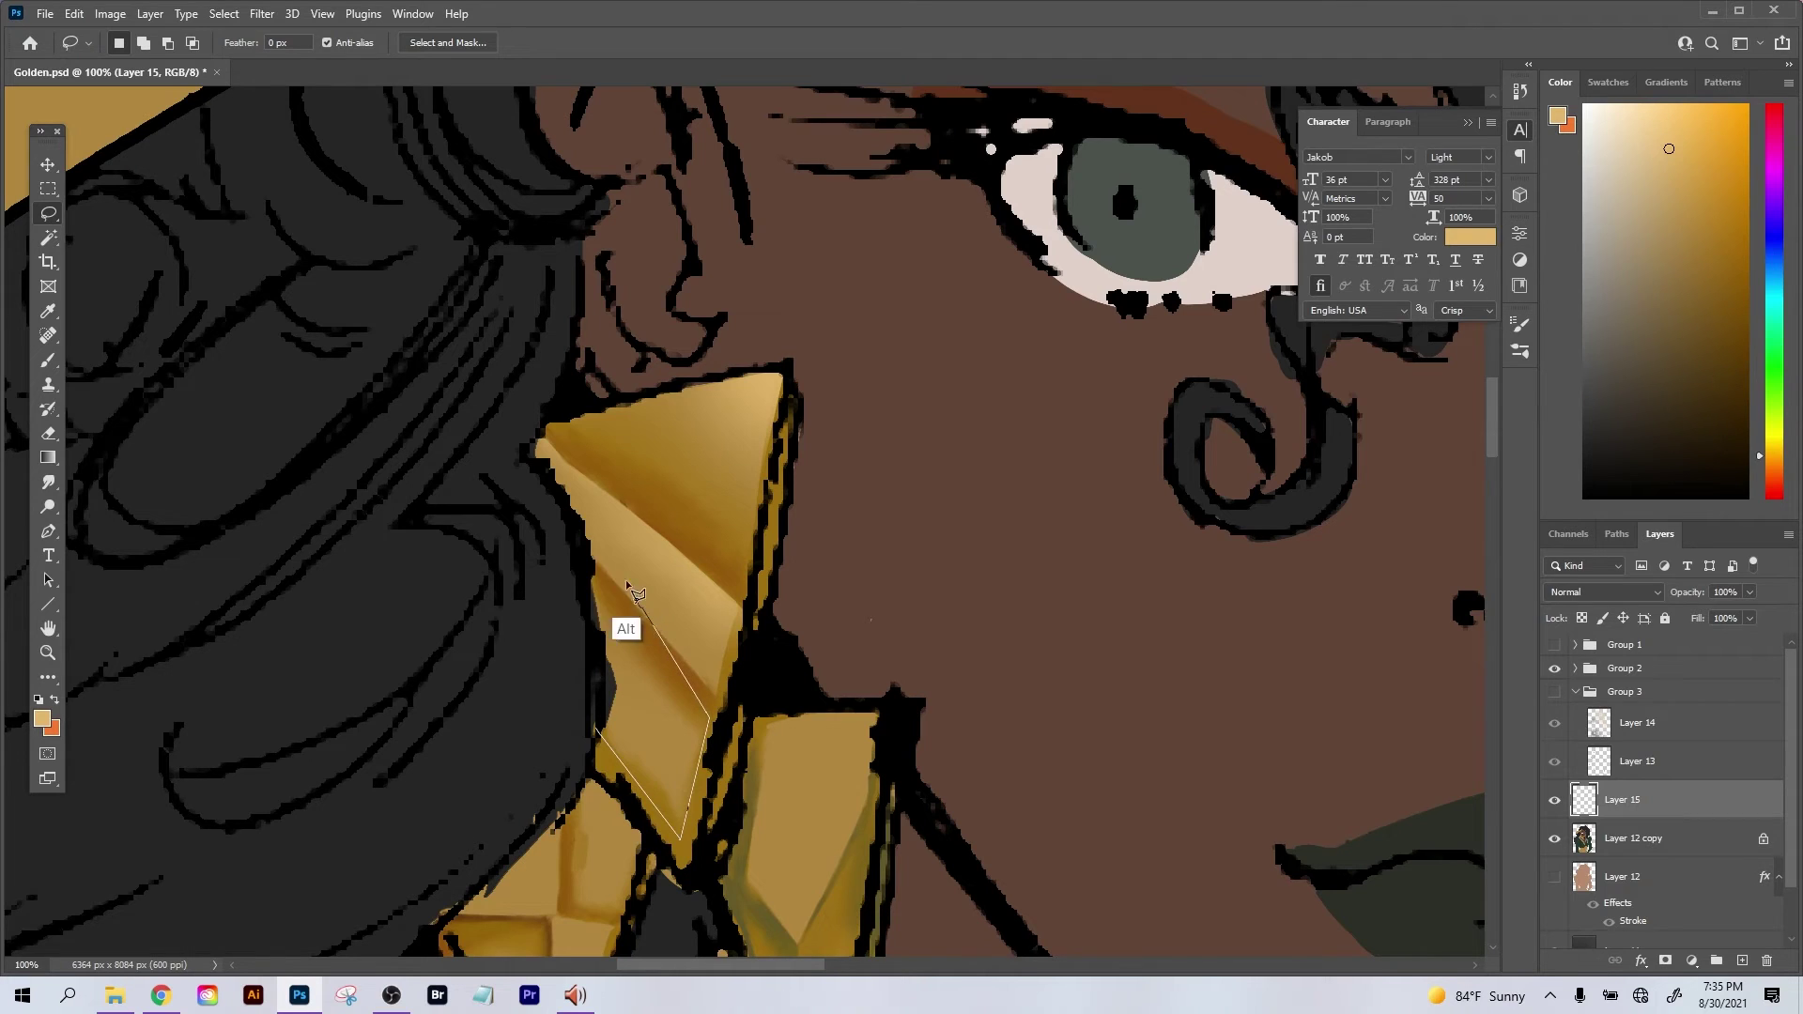
pyautogui.keyDown('alt'); pyautogui.click(578, 550); pyautogui.keyUp('alt')
pyautogui.keyDown('alt'); pyautogui.click(562, 626); pyautogui.keyUp('alt')
# Lighten the lower facet from its tip upwards with a light gold radial gradient and deselect it.
pyautogui.press('g')
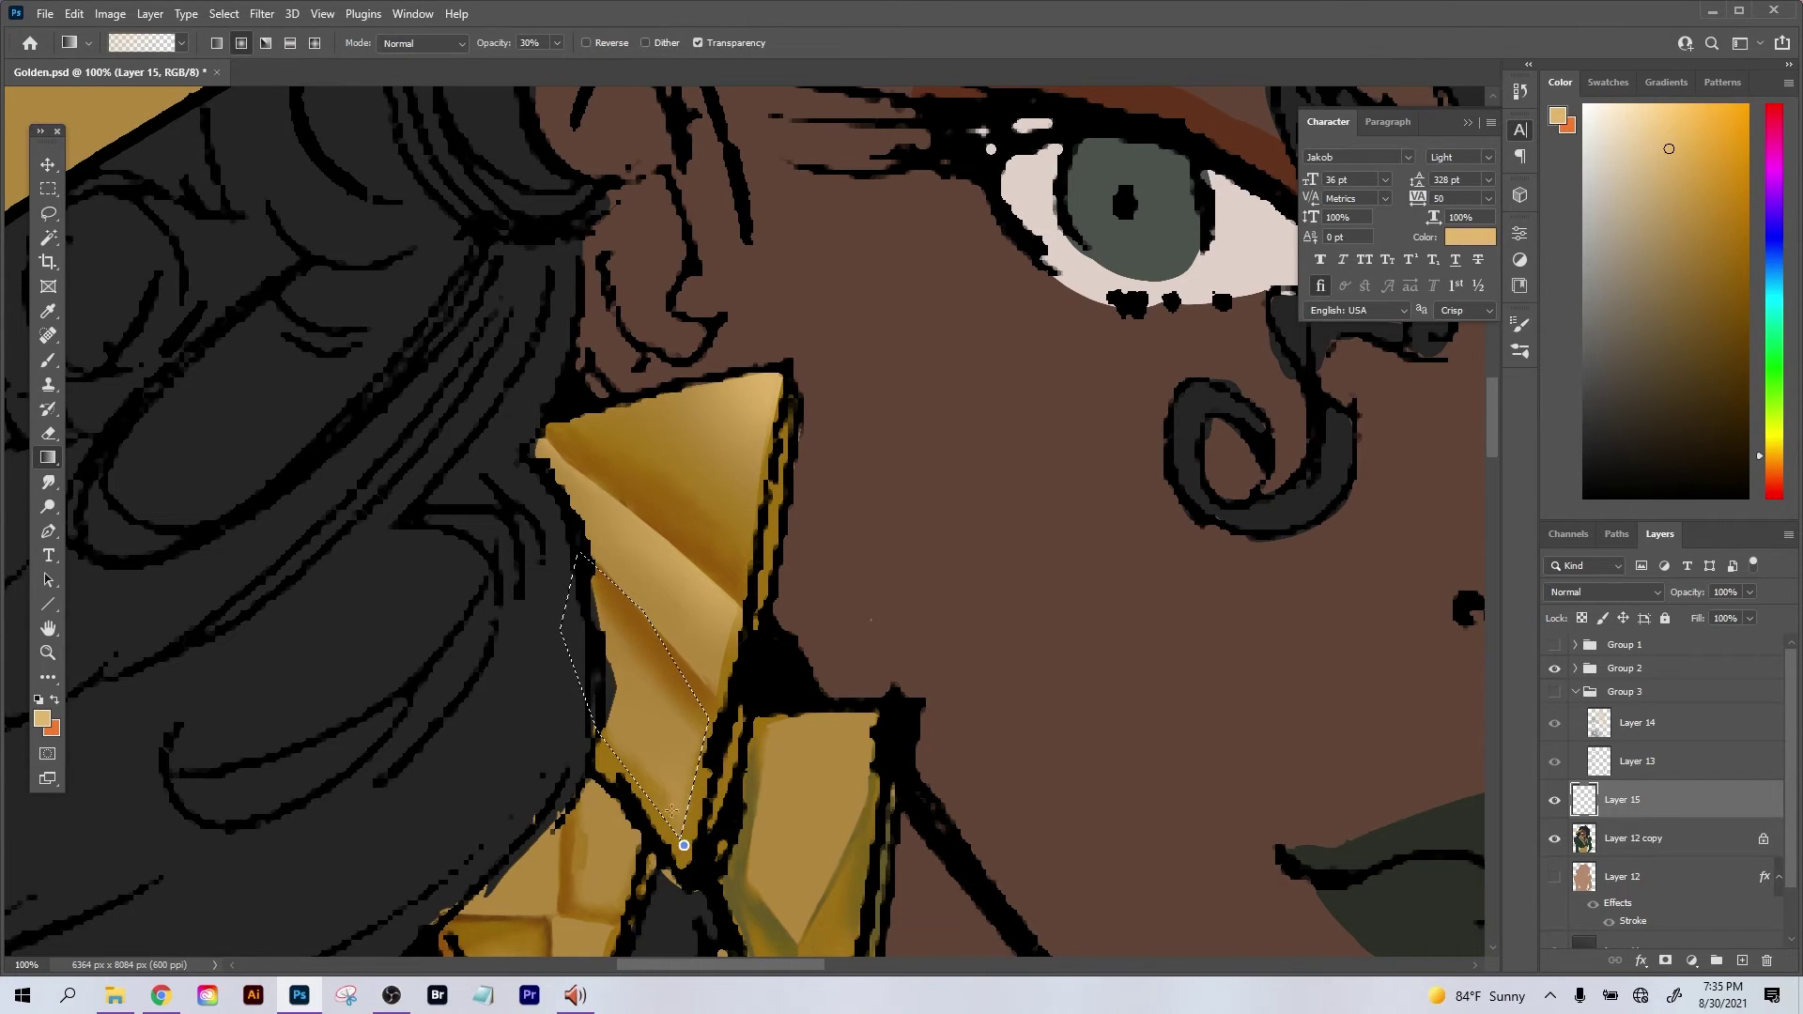
pyautogui.moveTo(681, 849); pyautogui.dragTo(657, 702)
pyautogui.hotkey('ctrl', 'd')
pyautogui.hotkey('ctrl', '-')
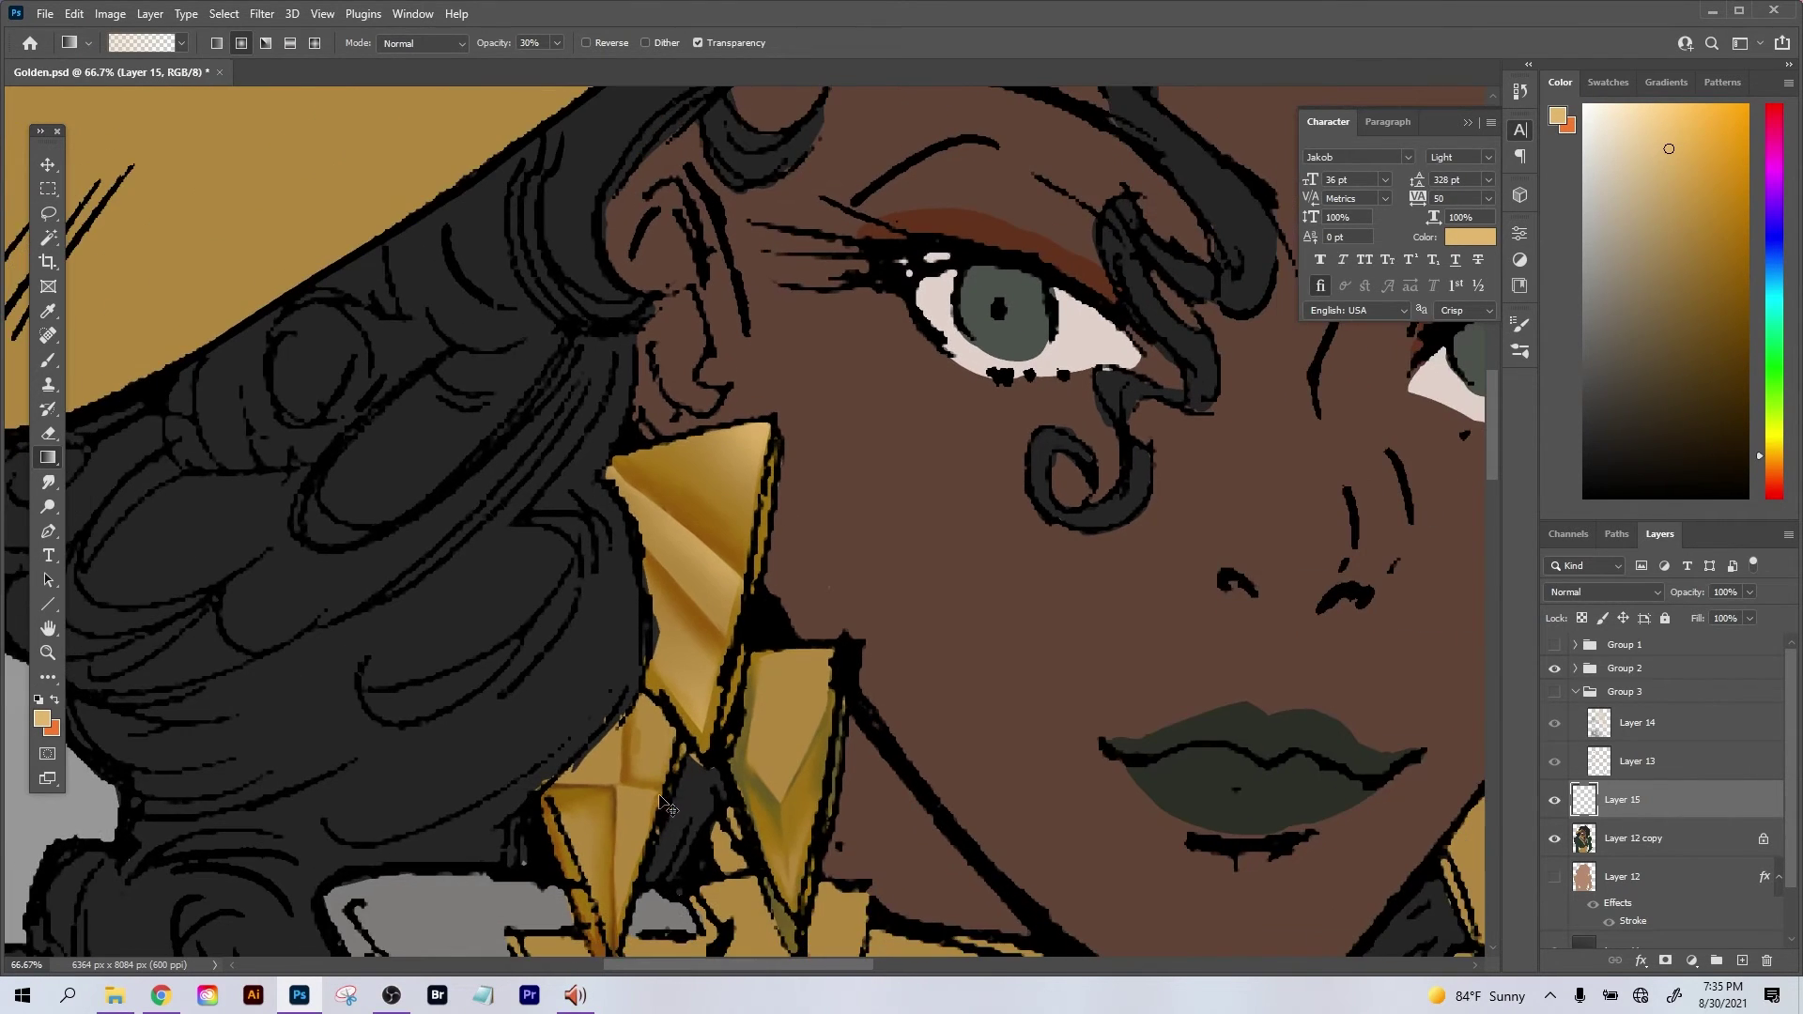
# Lasso a freehand wavy reflection strip running from the triangle's upper edge down across all facets towards the tip.
pyautogui.moveTo(758, 622); pyautogui.dragTo(694, 533)
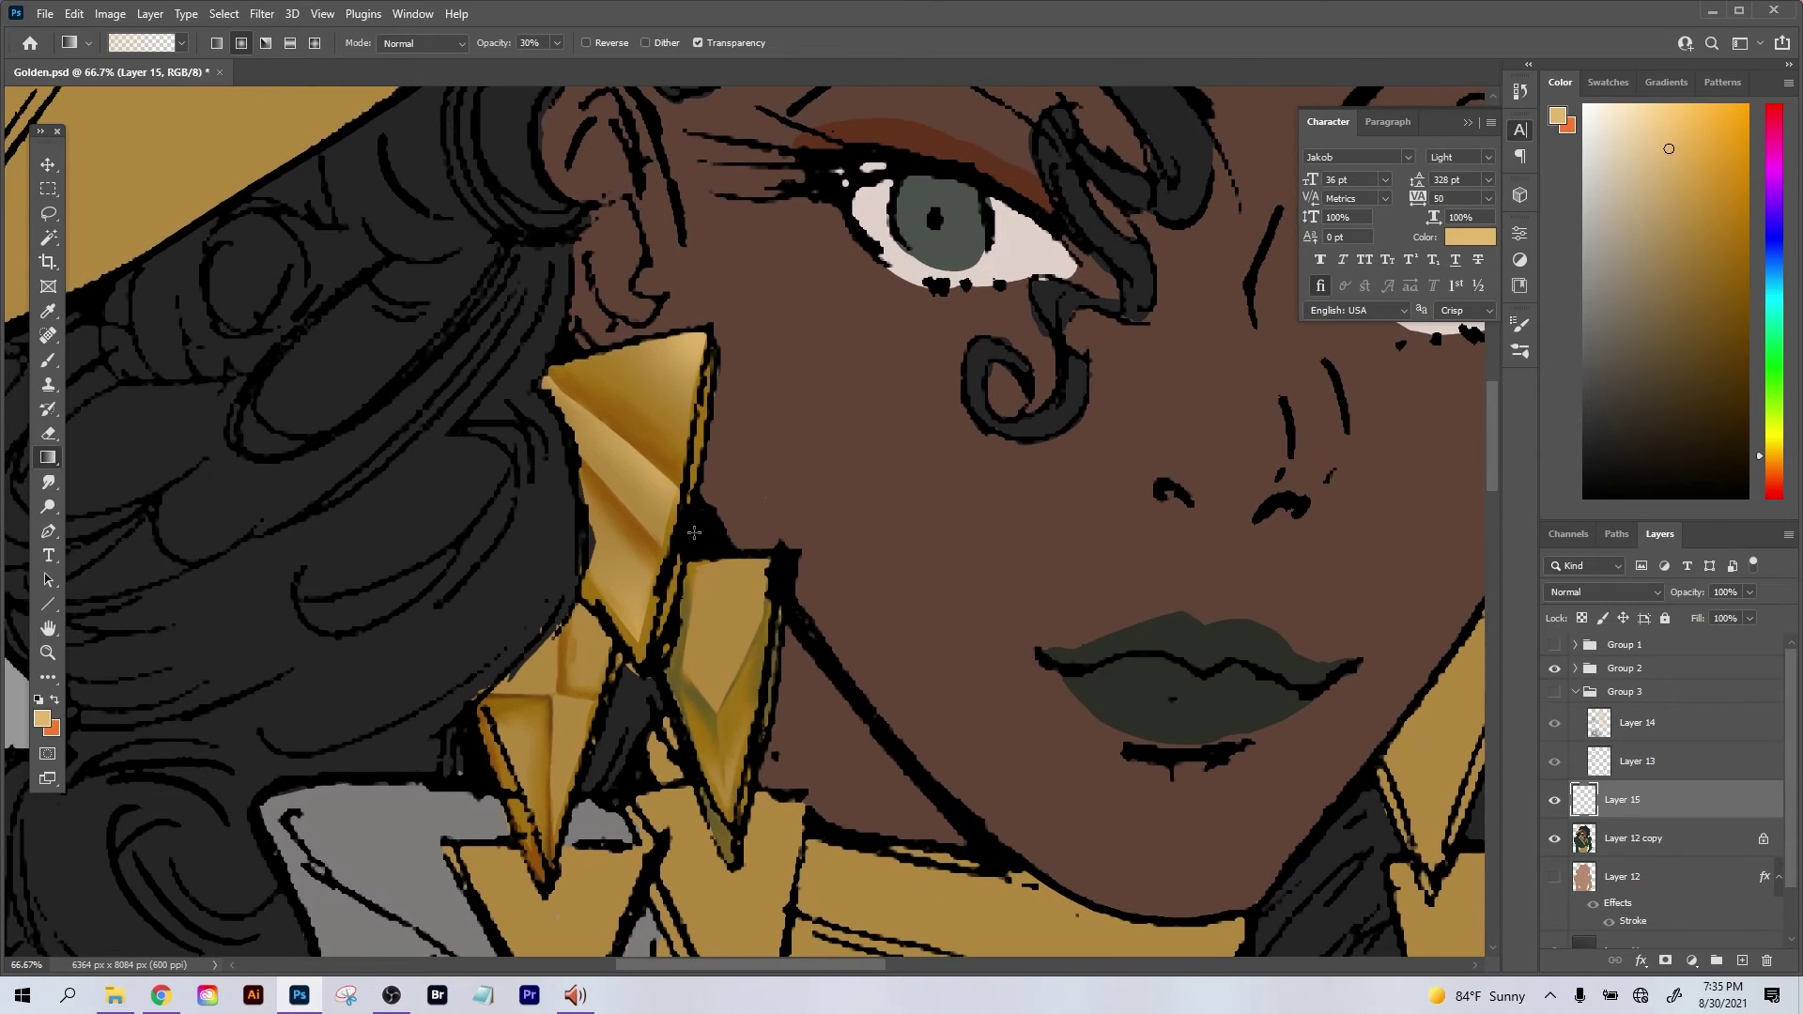
pyautogui.press('l')
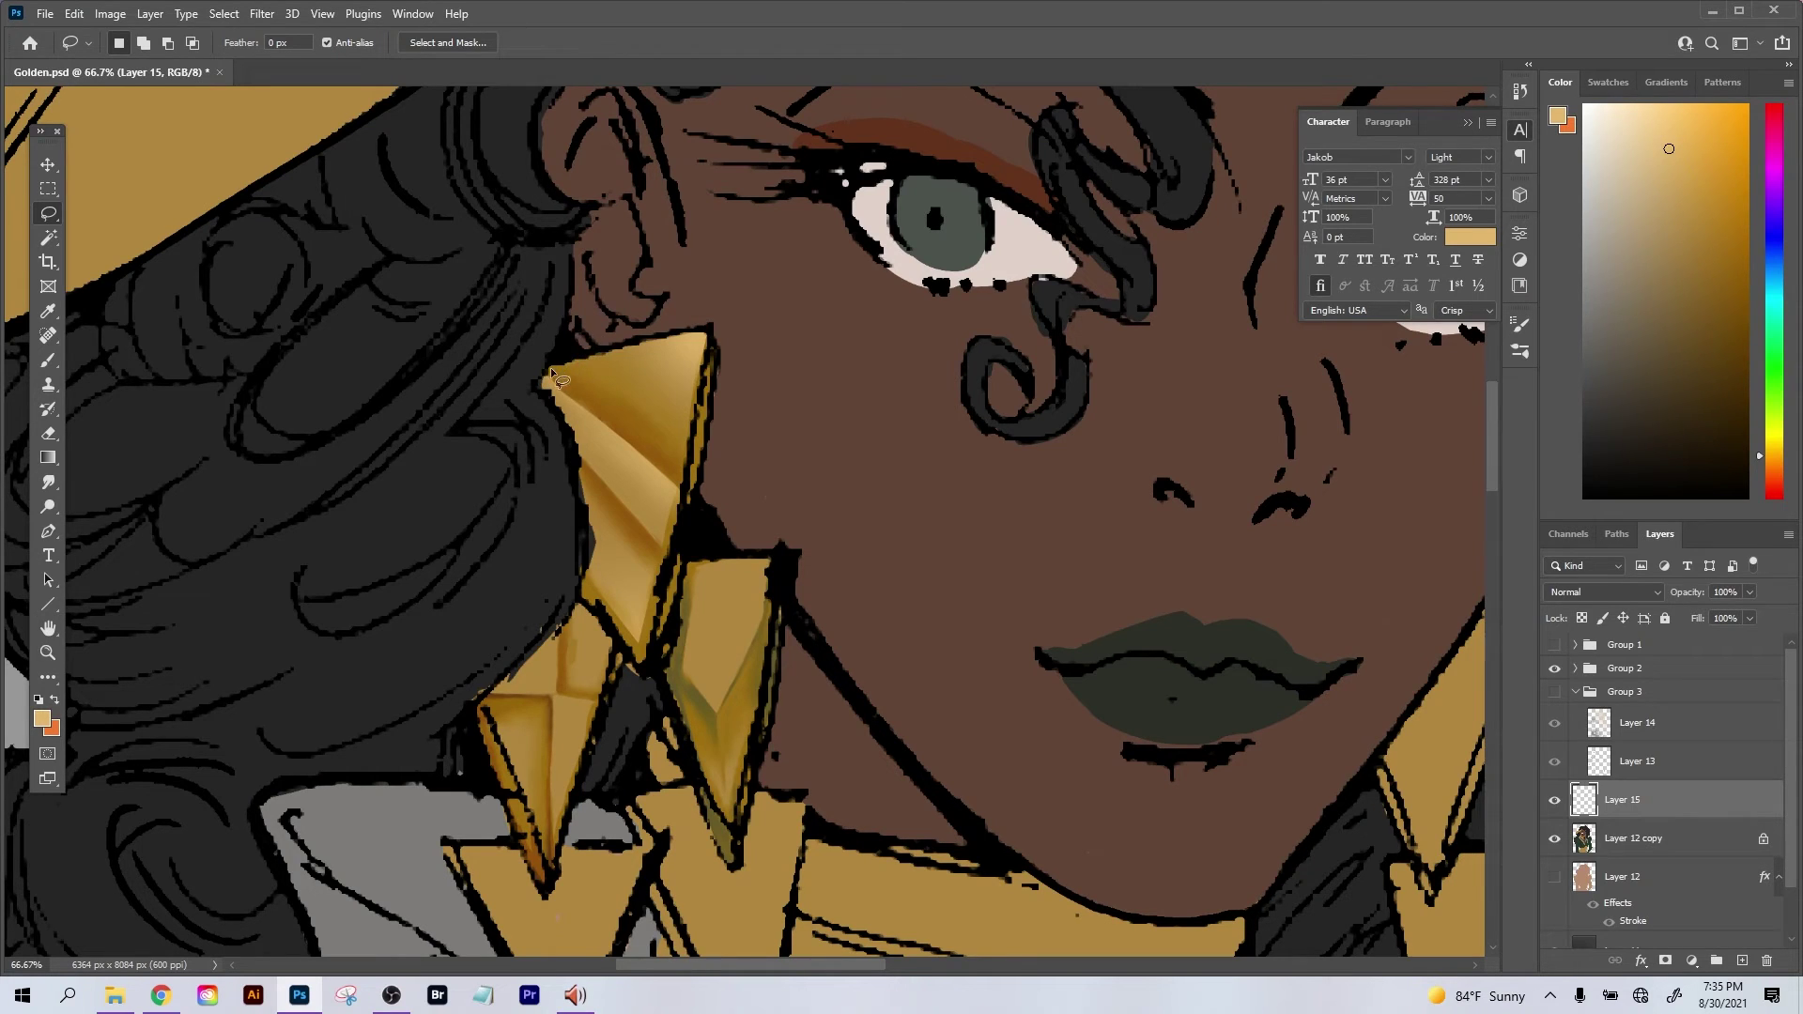
pyautogui.moveTo(546, 368)
pyautogui.mouseDown()
pyautogui.moveTo(627, 357)
pyautogui.moveTo(650, 378)
pyautogui.moveTo(580, 360)
pyautogui.moveTo(633, 378)
pyautogui.moveTo(621, 531)
pyautogui.moveTo(597, 515)
pyautogui.moveTo(608, 557)
pyautogui.moveTo(631, 508)
pyautogui.moveTo(609, 344)
pyautogui.moveTo(557, 363)
pyautogui.moveTo(606, 364)
pyautogui.mouseUp()
pyautogui.moveTo(625, 427)
pyautogui.mouseDown()
pyautogui.moveTo(597, 600)
pyautogui.moveTo(625, 640)
pyautogui.moveTo(652, 445)
pyautogui.mouseUp()
pyautogui.moveTo(663, 353); pyautogui.dragTo(562, 347)
# Set the gradient to 67% opacity in Overlay mode and brighten the wavy reflection strip with it.
pyautogui.press('g')
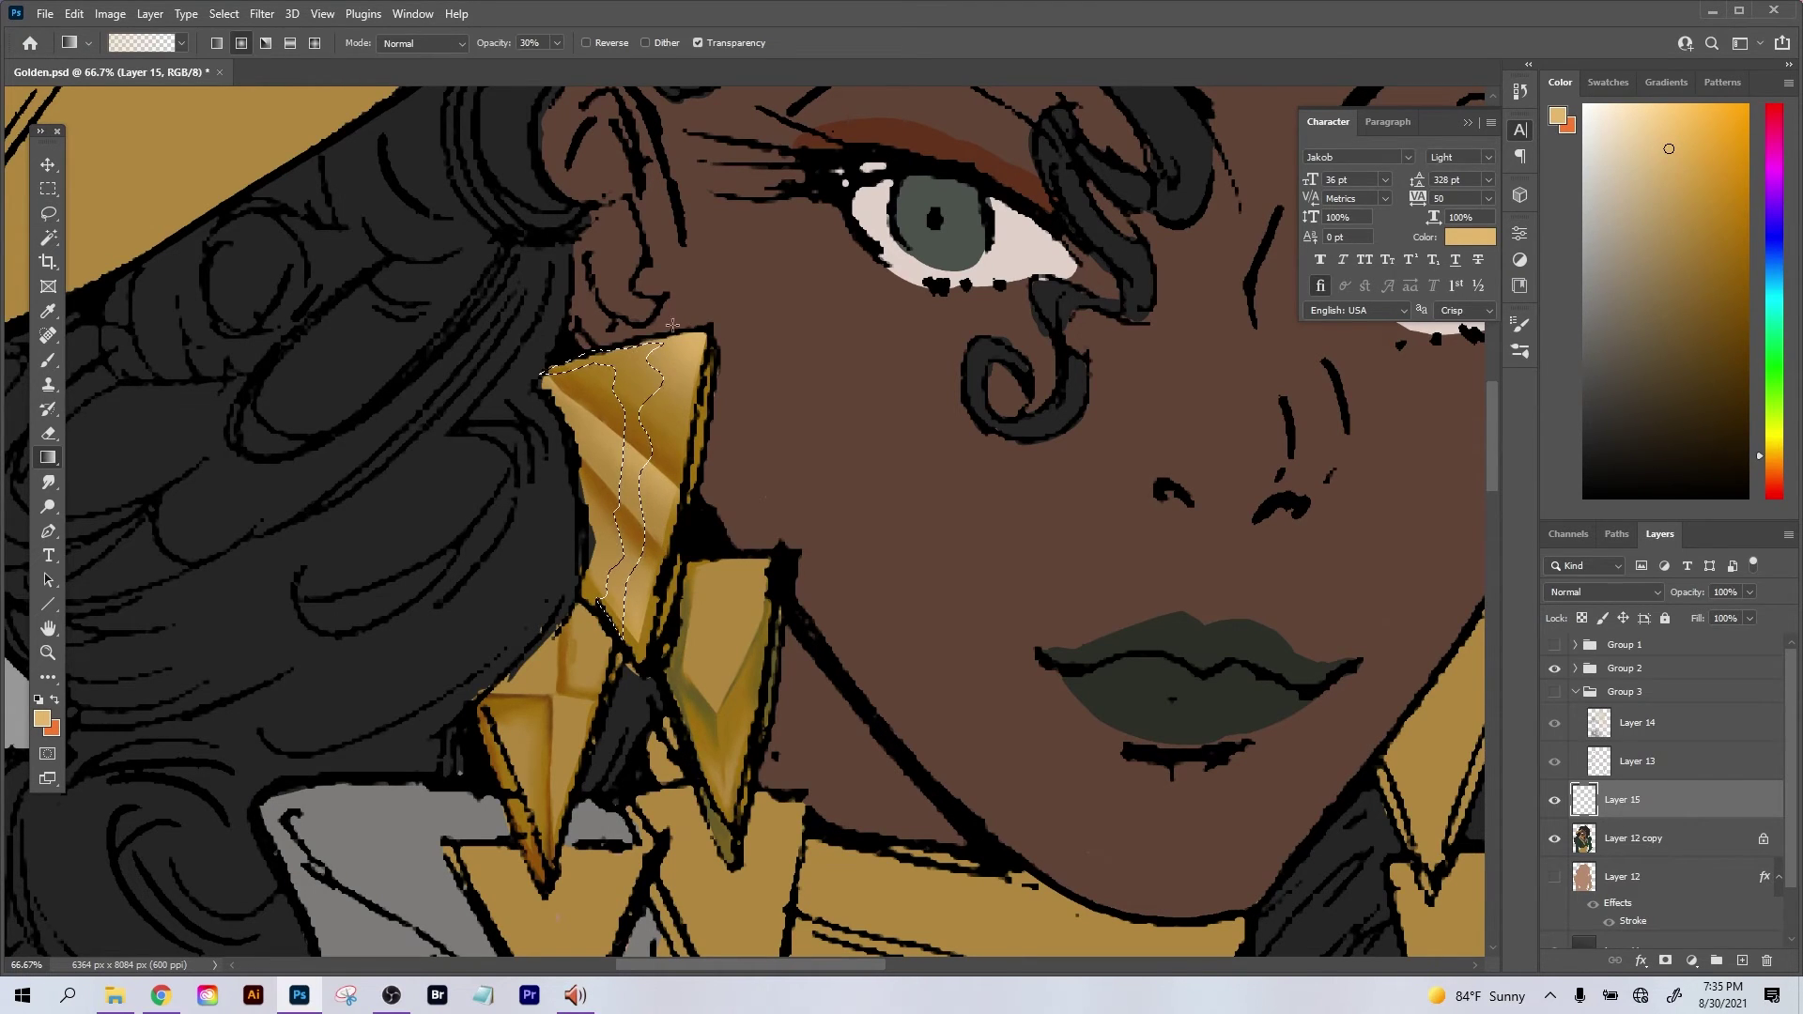
pyautogui.moveTo(557, 50); pyautogui.dragTo(590, 71)
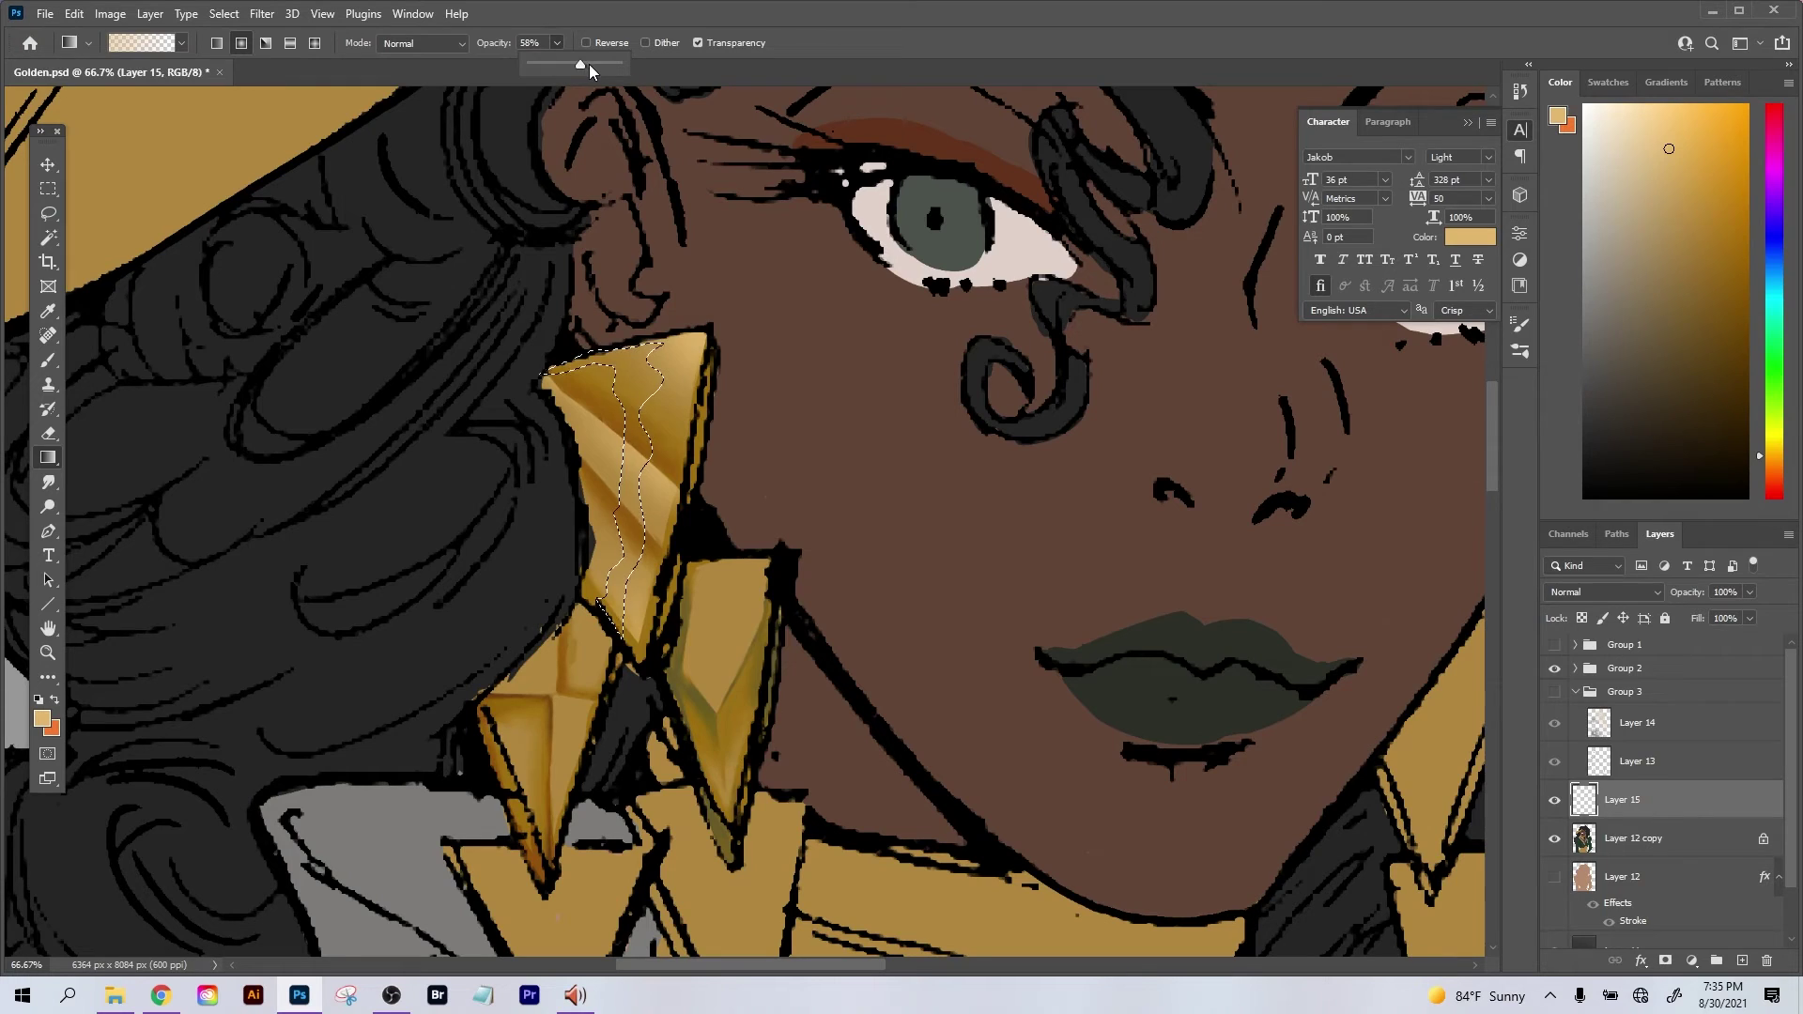
pyautogui.click(456, 51)
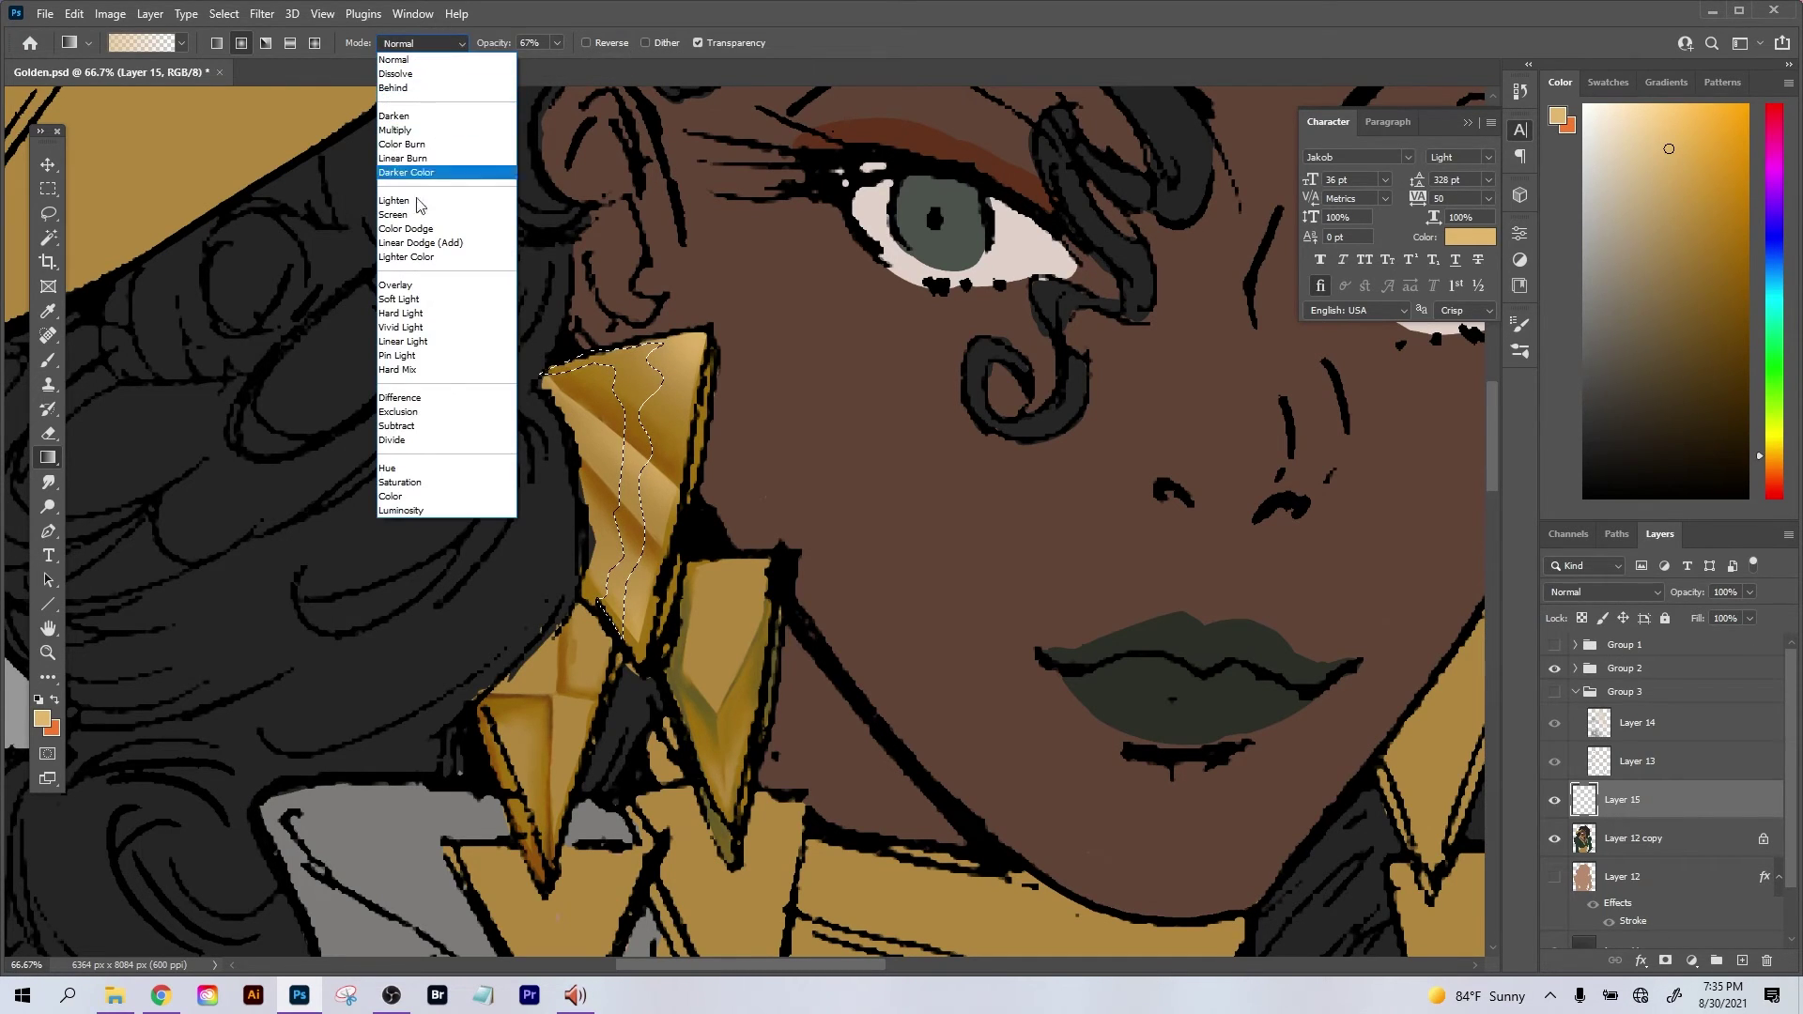
pyautogui.click(457, 287)
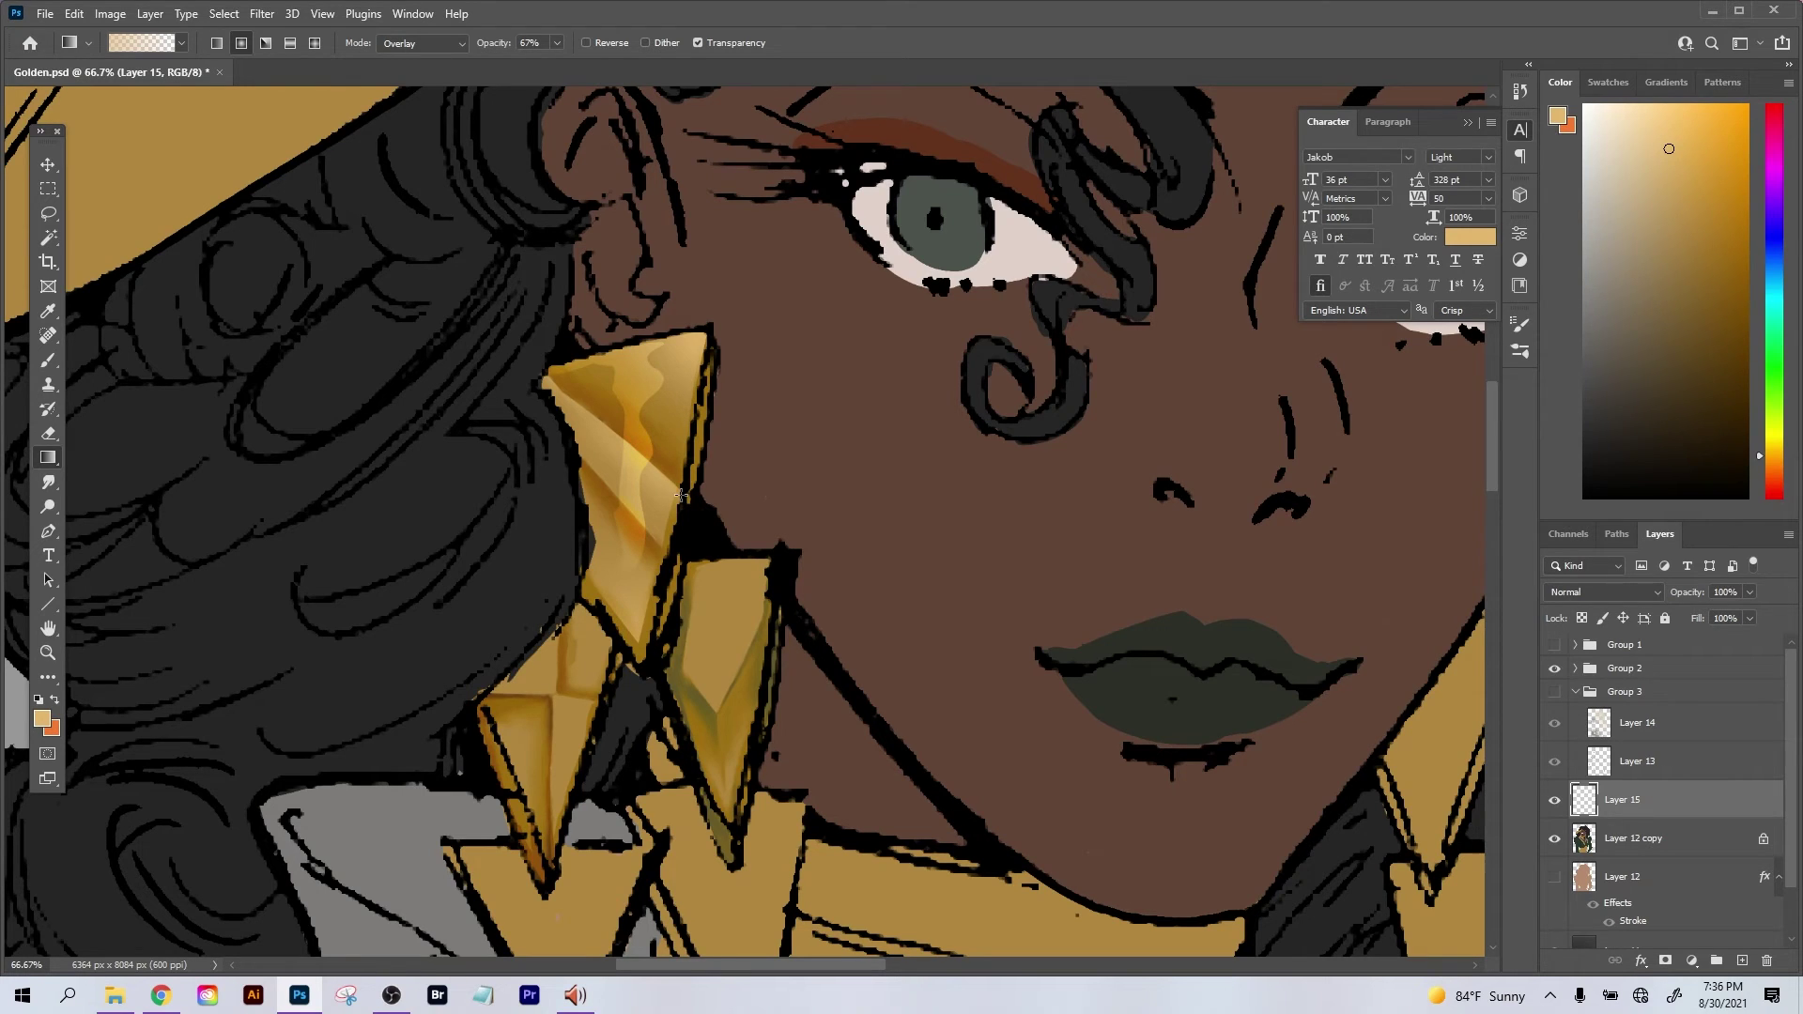
# Return the gradient to Normal mode, choose a paler gold, lighten the wavy strip's upper end and deselect it.
pyautogui.click(462, 43)
pyautogui.click(428, 67)
pyautogui.click(1644, 132)
pyautogui.moveTo(663, 342); pyautogui.dragTo(678, 307)
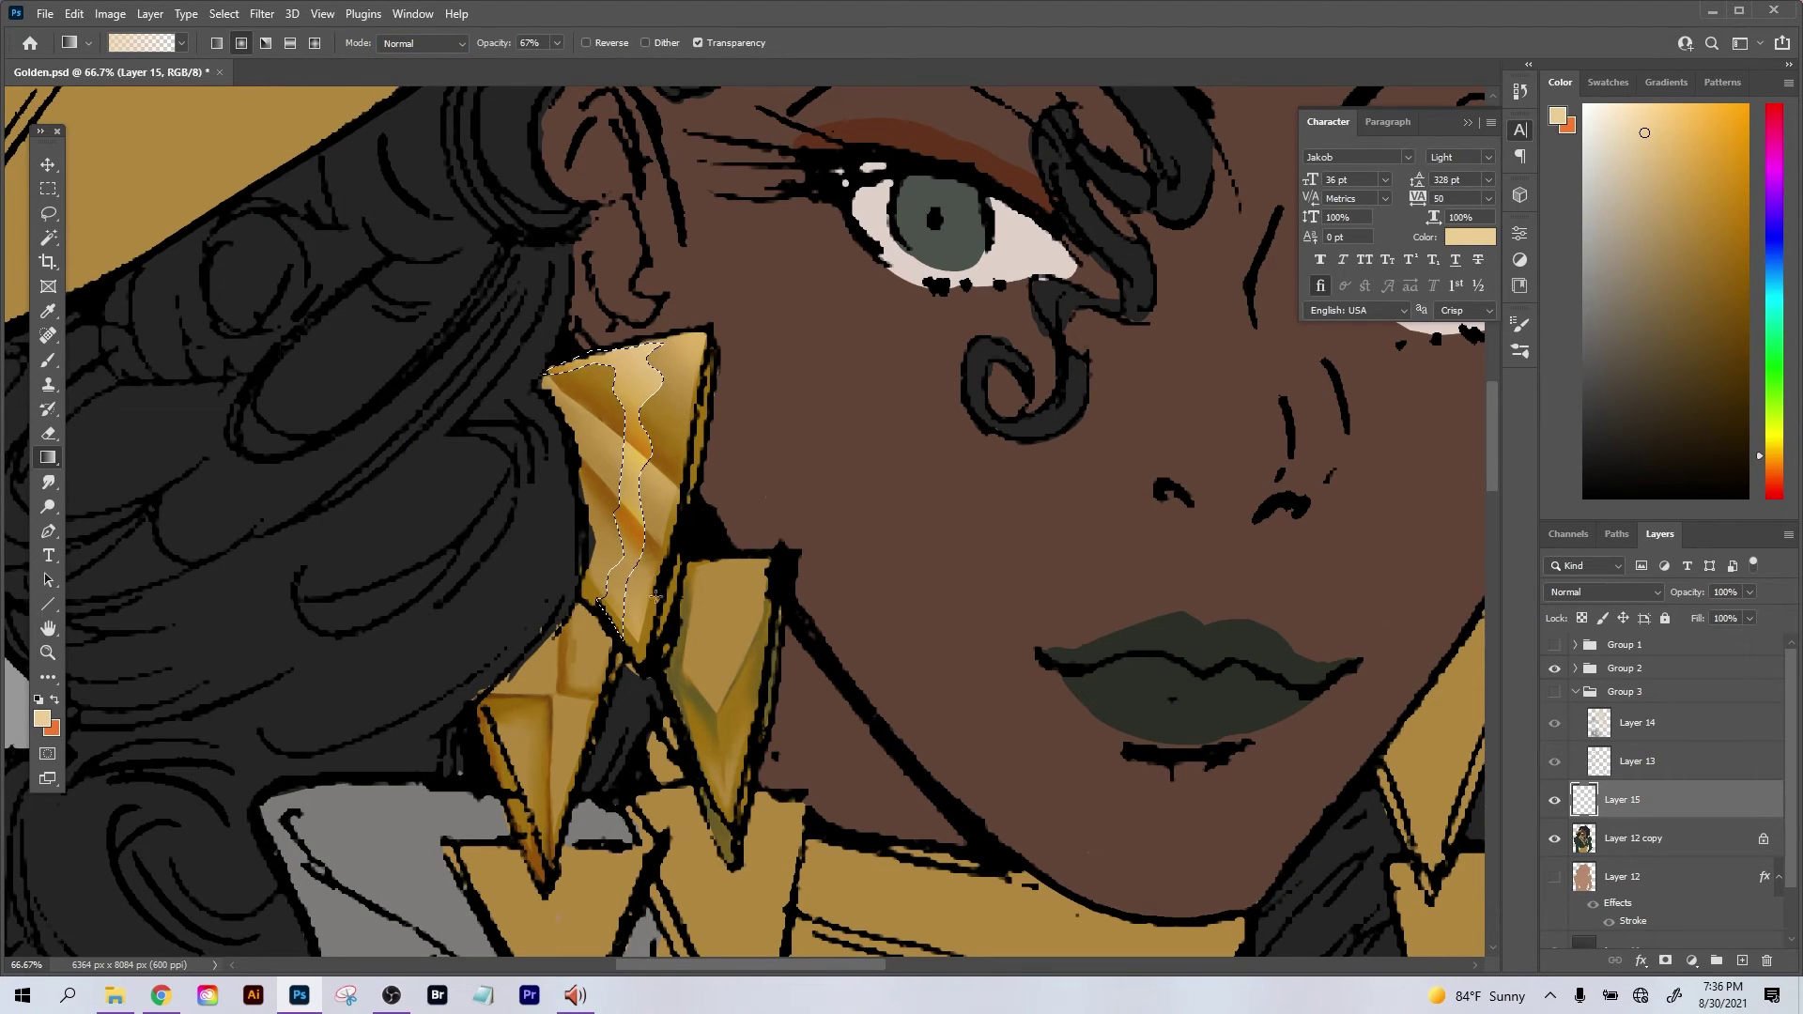
pyautogui.hotkey('ctrl', 'd')
# Lasso a second wavy shape at the triangle's outer upper corner, lighten it with the pale gold gradient and deselect it.
pyautogui.press('l')
pyautogui.moveTo(662, 340)
pyautogui.mouseDown()
pyautogui.moveTo(674, 505)
pyautogui.moveTo(710, 340)
pyautogui.moveTo(688, 337)
pyautogui.moveTo(721, 316)
pyautogui.mouseUp()
pyautogui.press('g')
pyautogui.hotkey('ctrl', 'd')
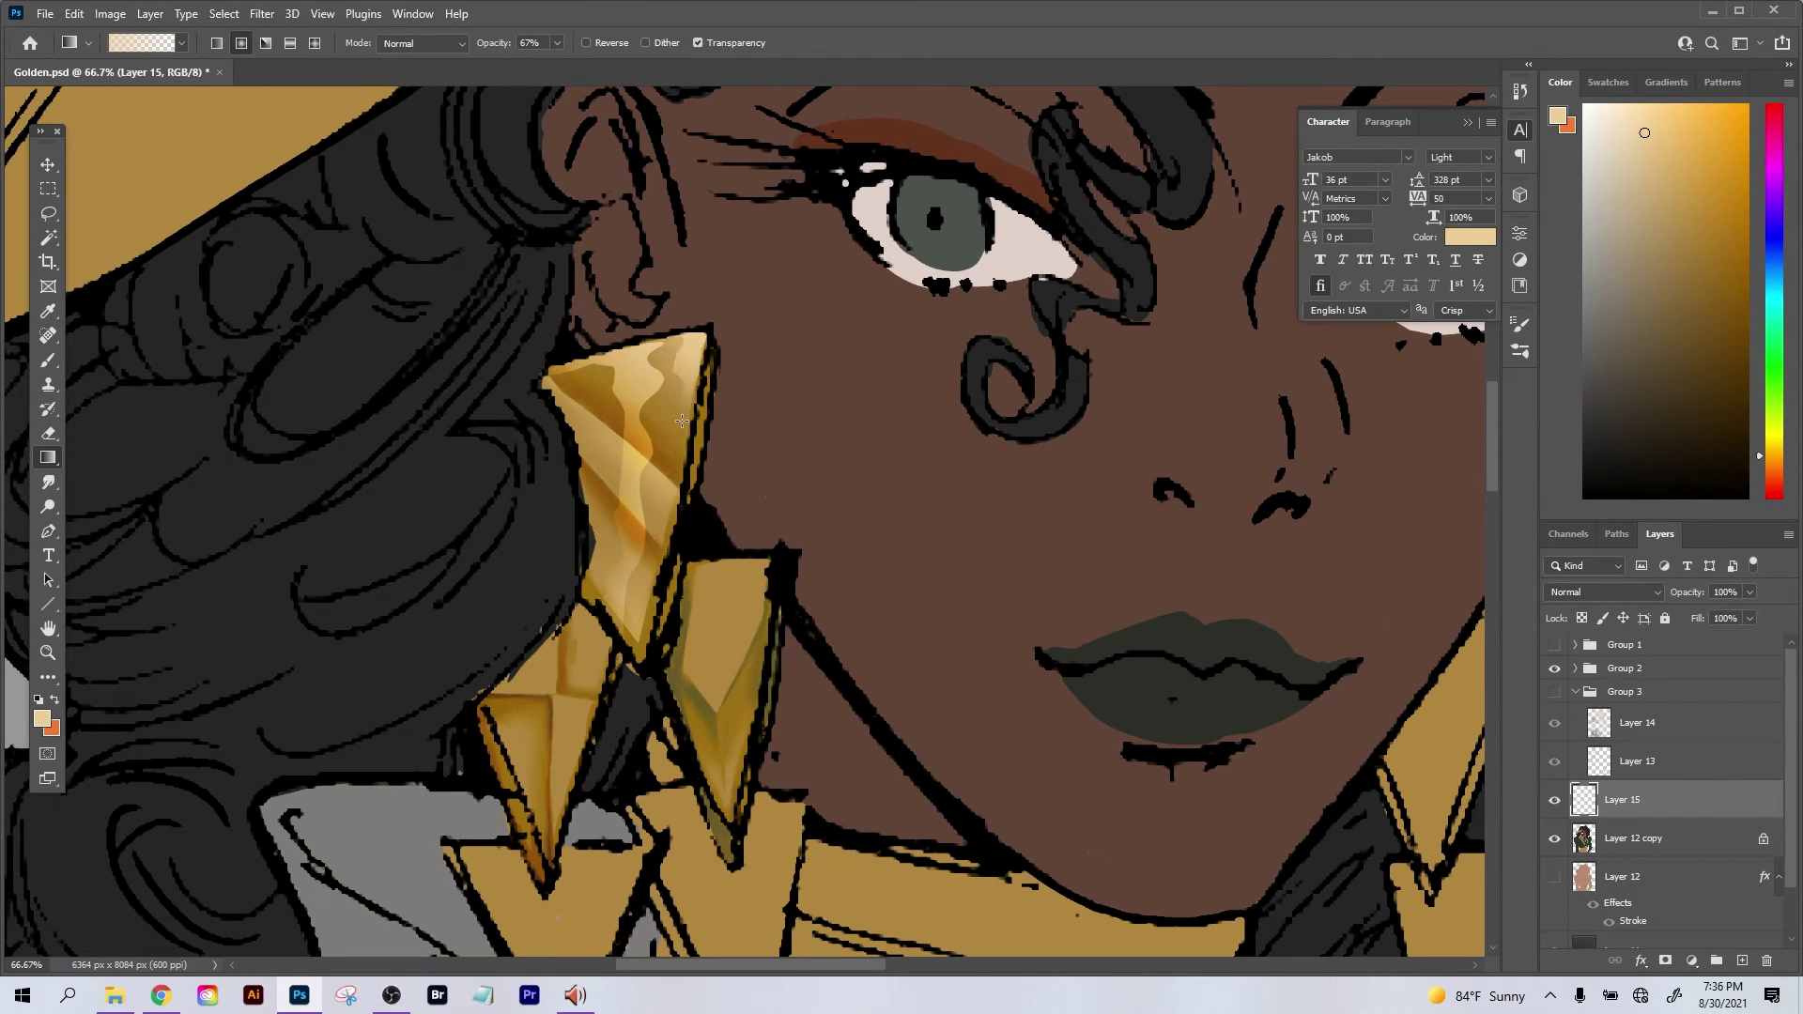
# Brush thin pale gold highlights along the triangle's upper edge and down its long side edge to the tip, undoing stray marks.
pyautogui.hotkey('ctrl', '+')
pyautogui.press('b')
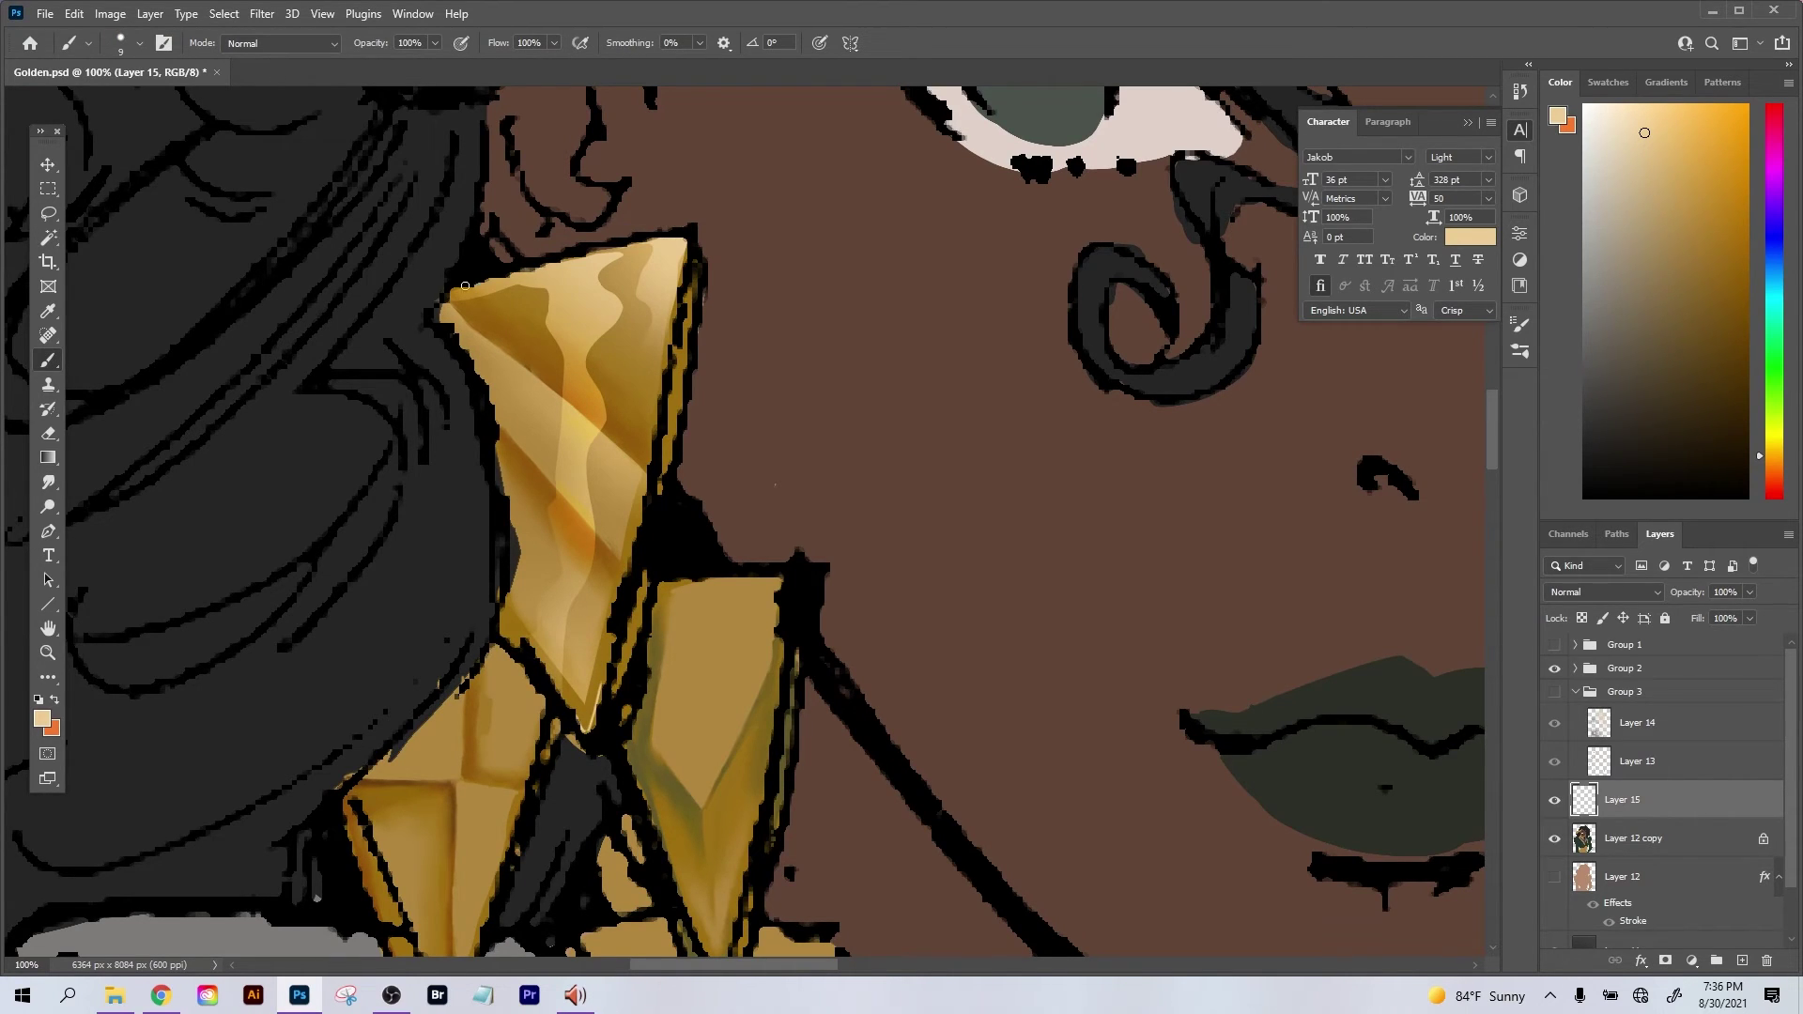
pyautogui.moveTo(460, 295); pyautogui.dragTo(515, 276)
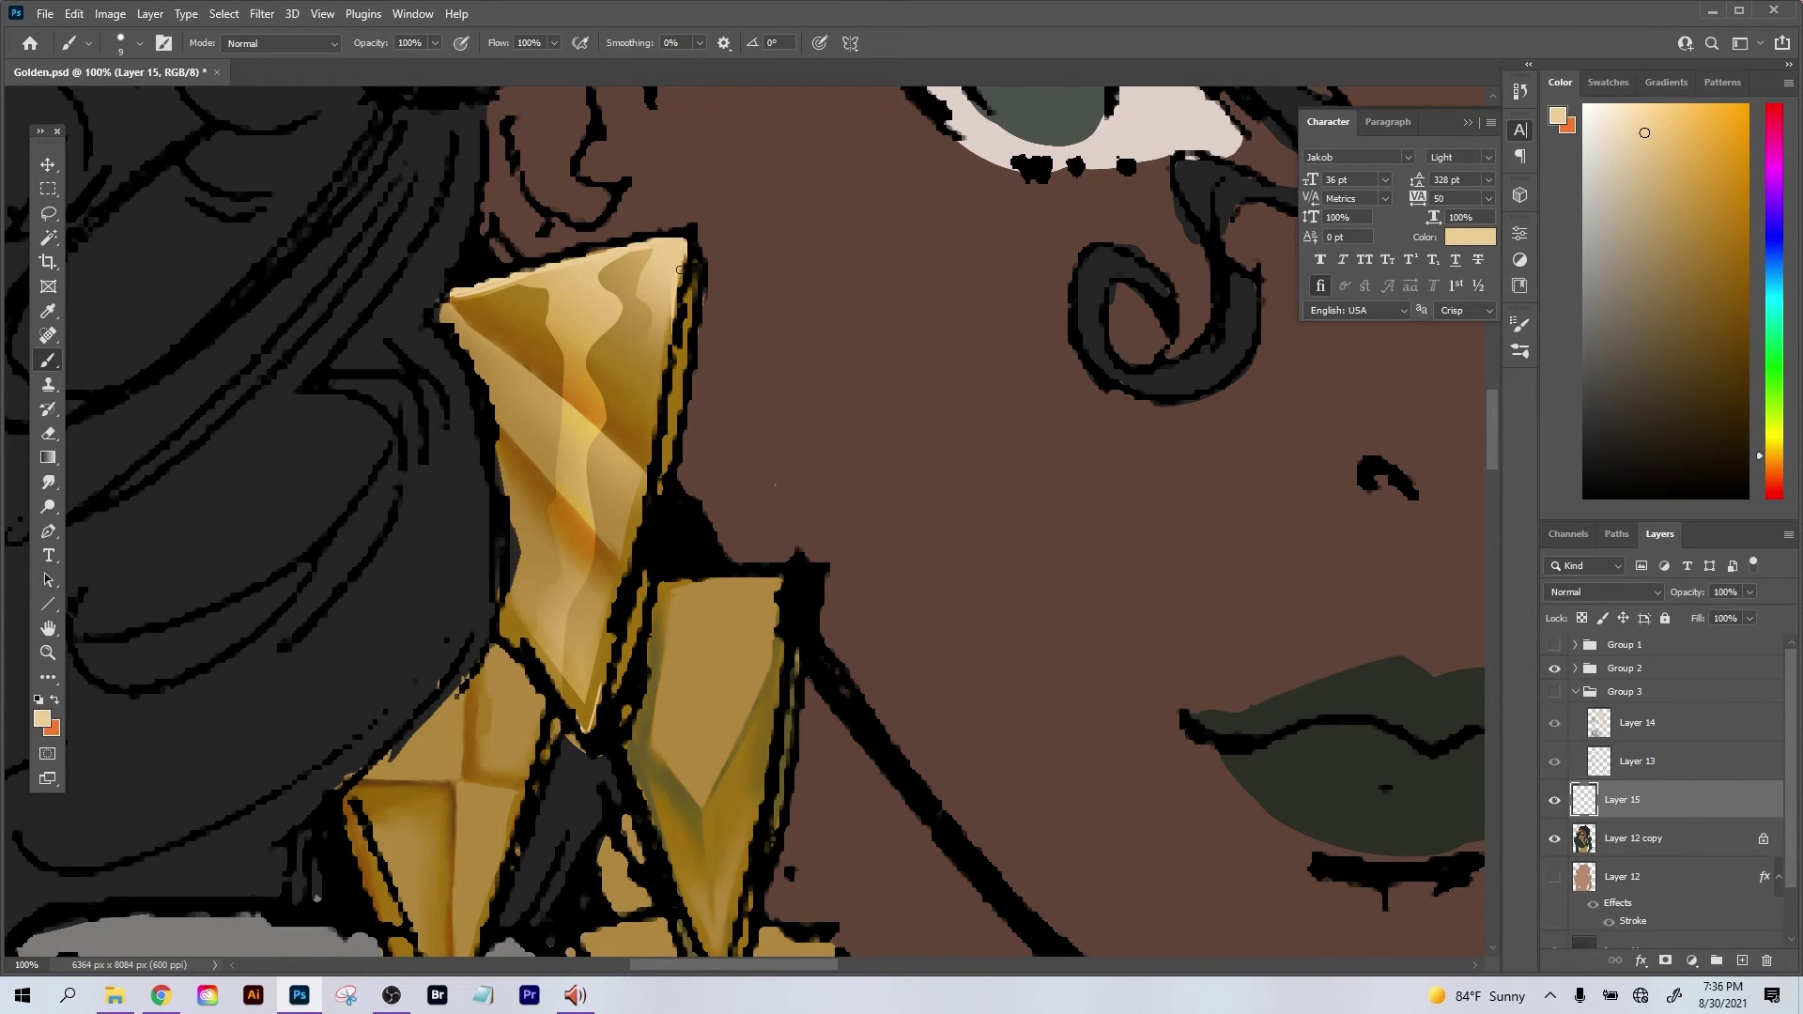
pyautogui.moveTo(680, 271)
pyautogui.mouseDown()
pyautogui.moveTo(656, 426)
pyautogui.moveTo(664, 369)
pyautogui.mouseUp()
pyautogui.moveTo(649, 458); pyautogui.dragTo(636, 539)
pyautogui.hotkey('ctrl', 'z')
pyautogui.moveTo(646, 477); pyautogui.dragTo(627, 569)
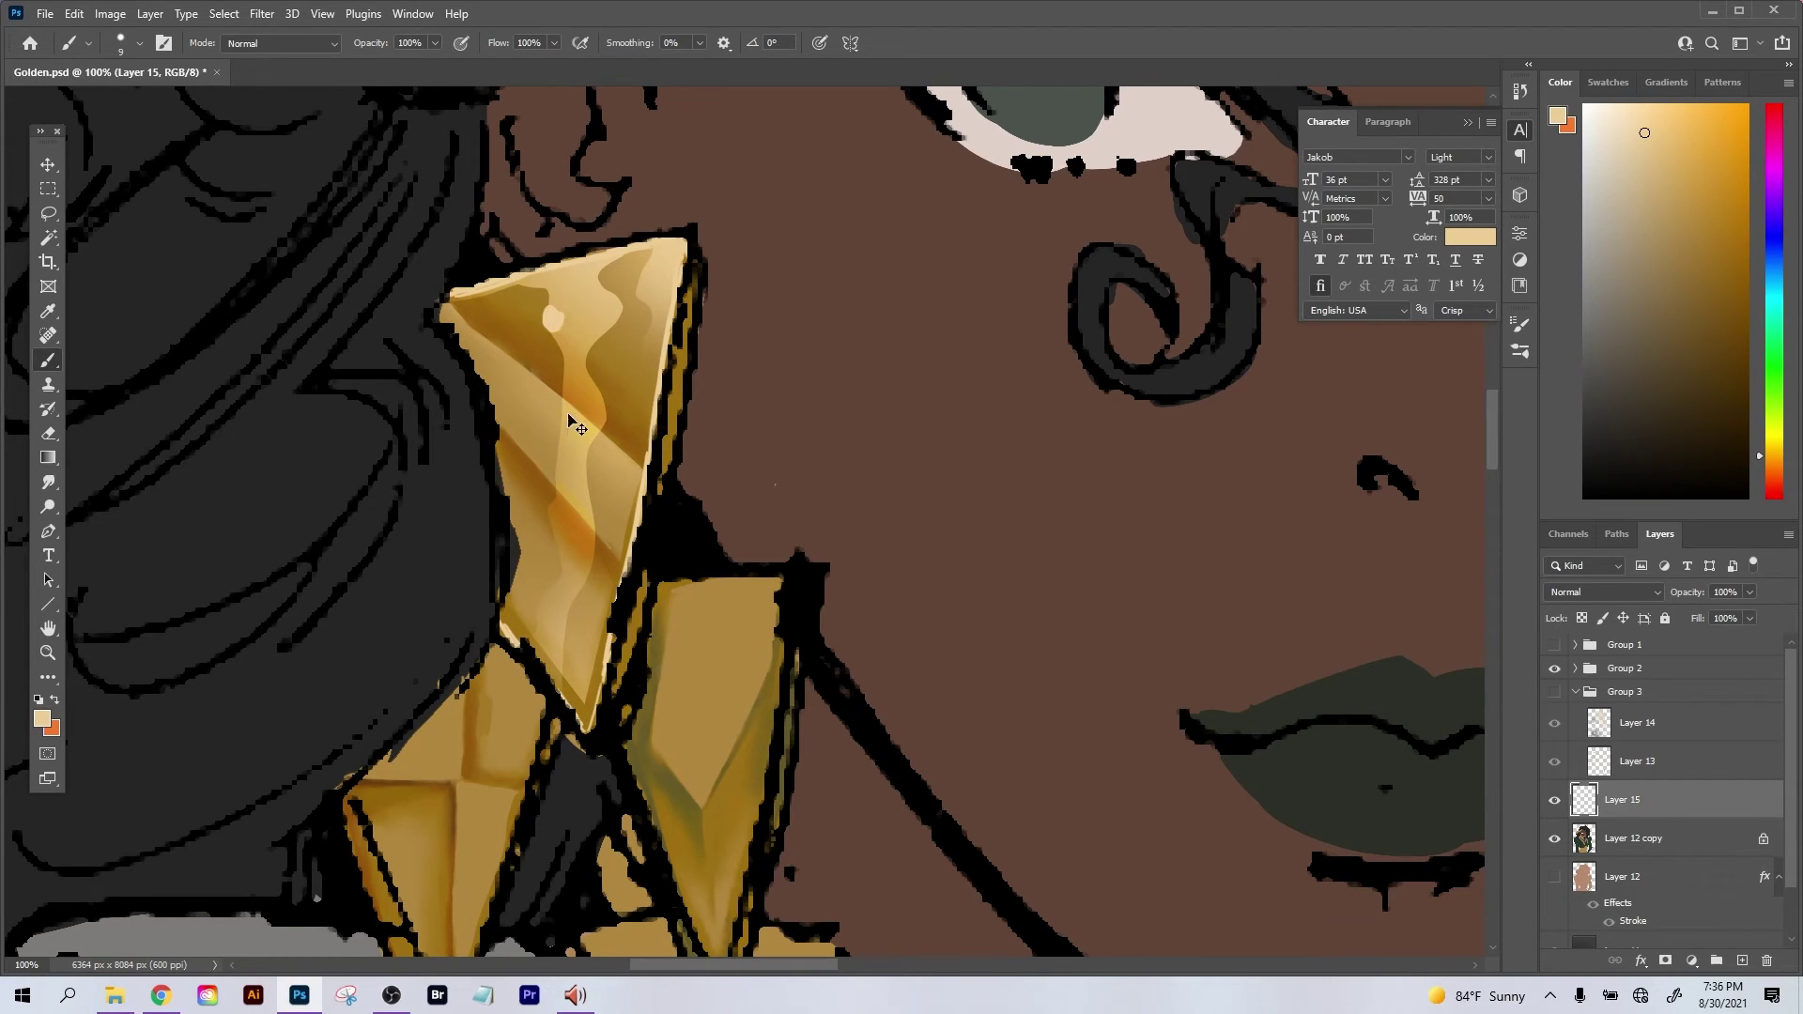
pyautogui.hotkey('ctrl', 'z')
# Brush fine pale gold diagonal streaks along the band's upper edge and across the middle and lower facets.
pyautogui.moveTo(484, 333); pyautogui.dragTo(609, 438)
pyautogui.hotkey('ctrl', 'z')
pyautogui.moveTo(481, 335); pyautogui.dragTo(559, 397)
pyautogui.moveTo(510, 391); pyautogui.dragTo(566, 476)
pyautogui.moveTo(549, 466)
pyautogui.mouseDown()
pyautogui.moveTo(583, 511)
pyautogui.moveTo(554, 500)
pyautogui.moveTo(593, 590)
pyautogui.mouseUp()
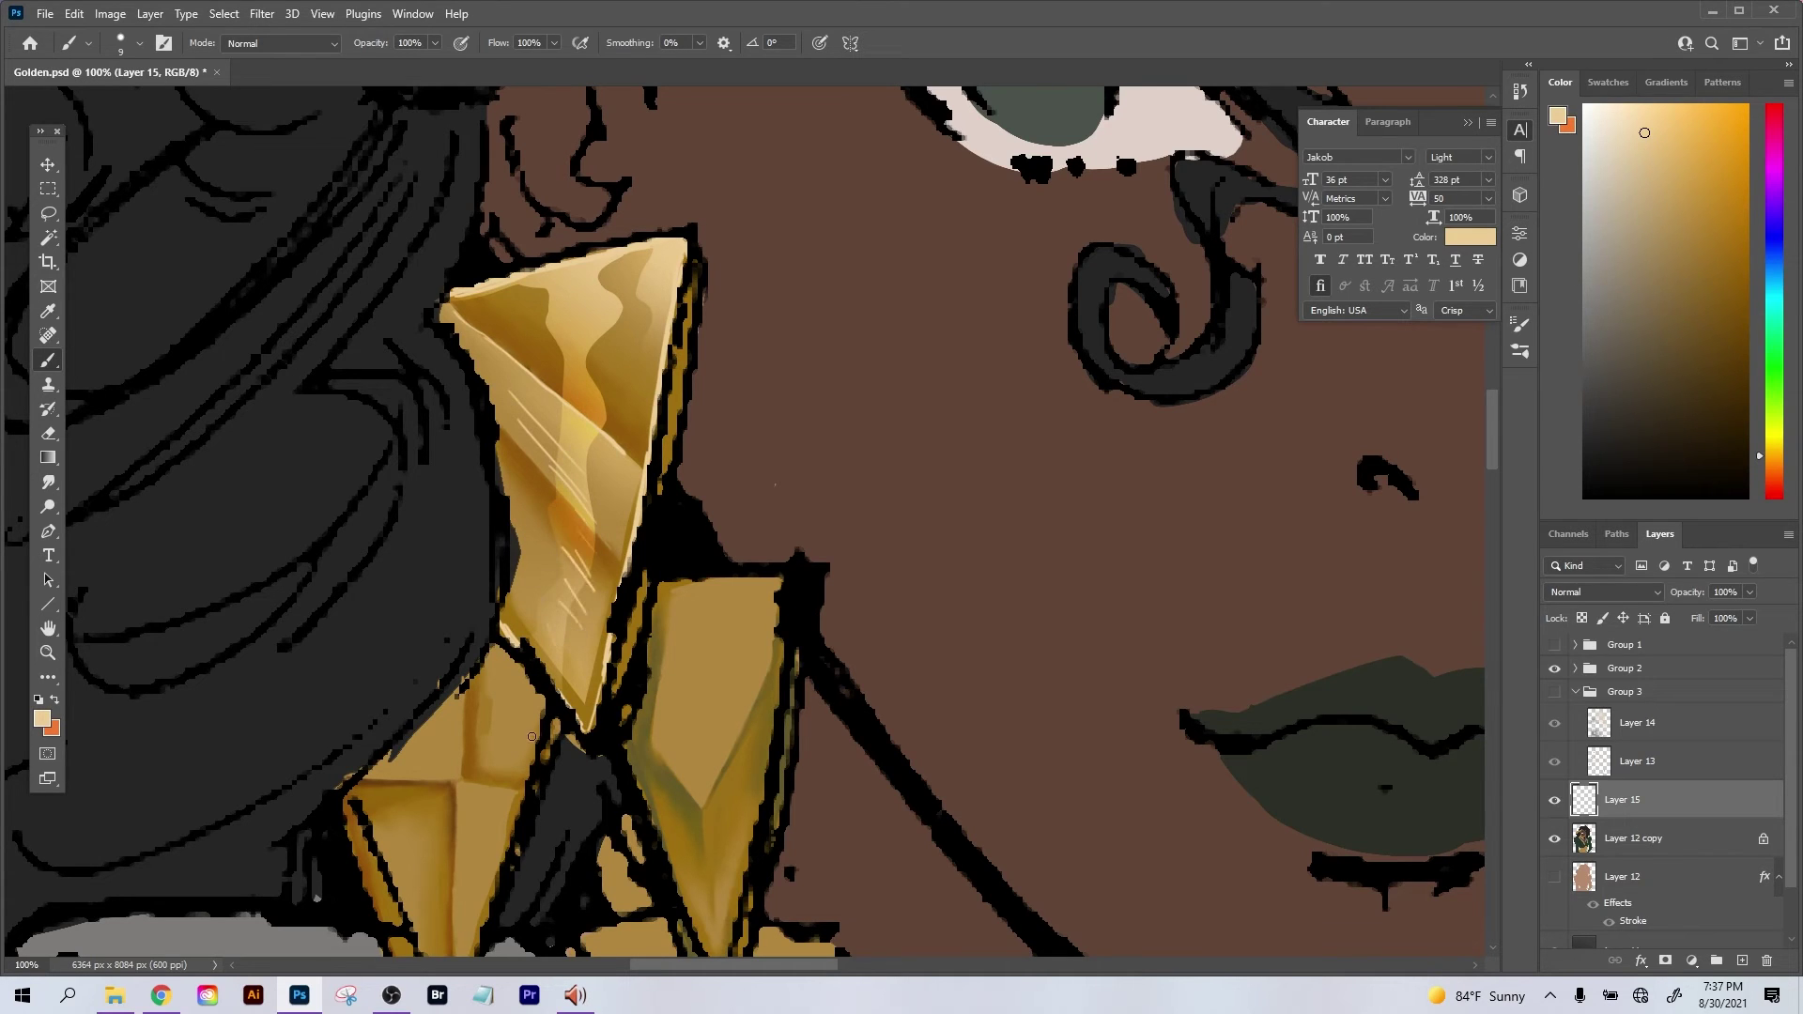
# Expand Group 2, toggle Layer 10 copy's visibility to check it, and merge that layer down into Layer 10.
pyautogui.hotkey('ctrl', '-')
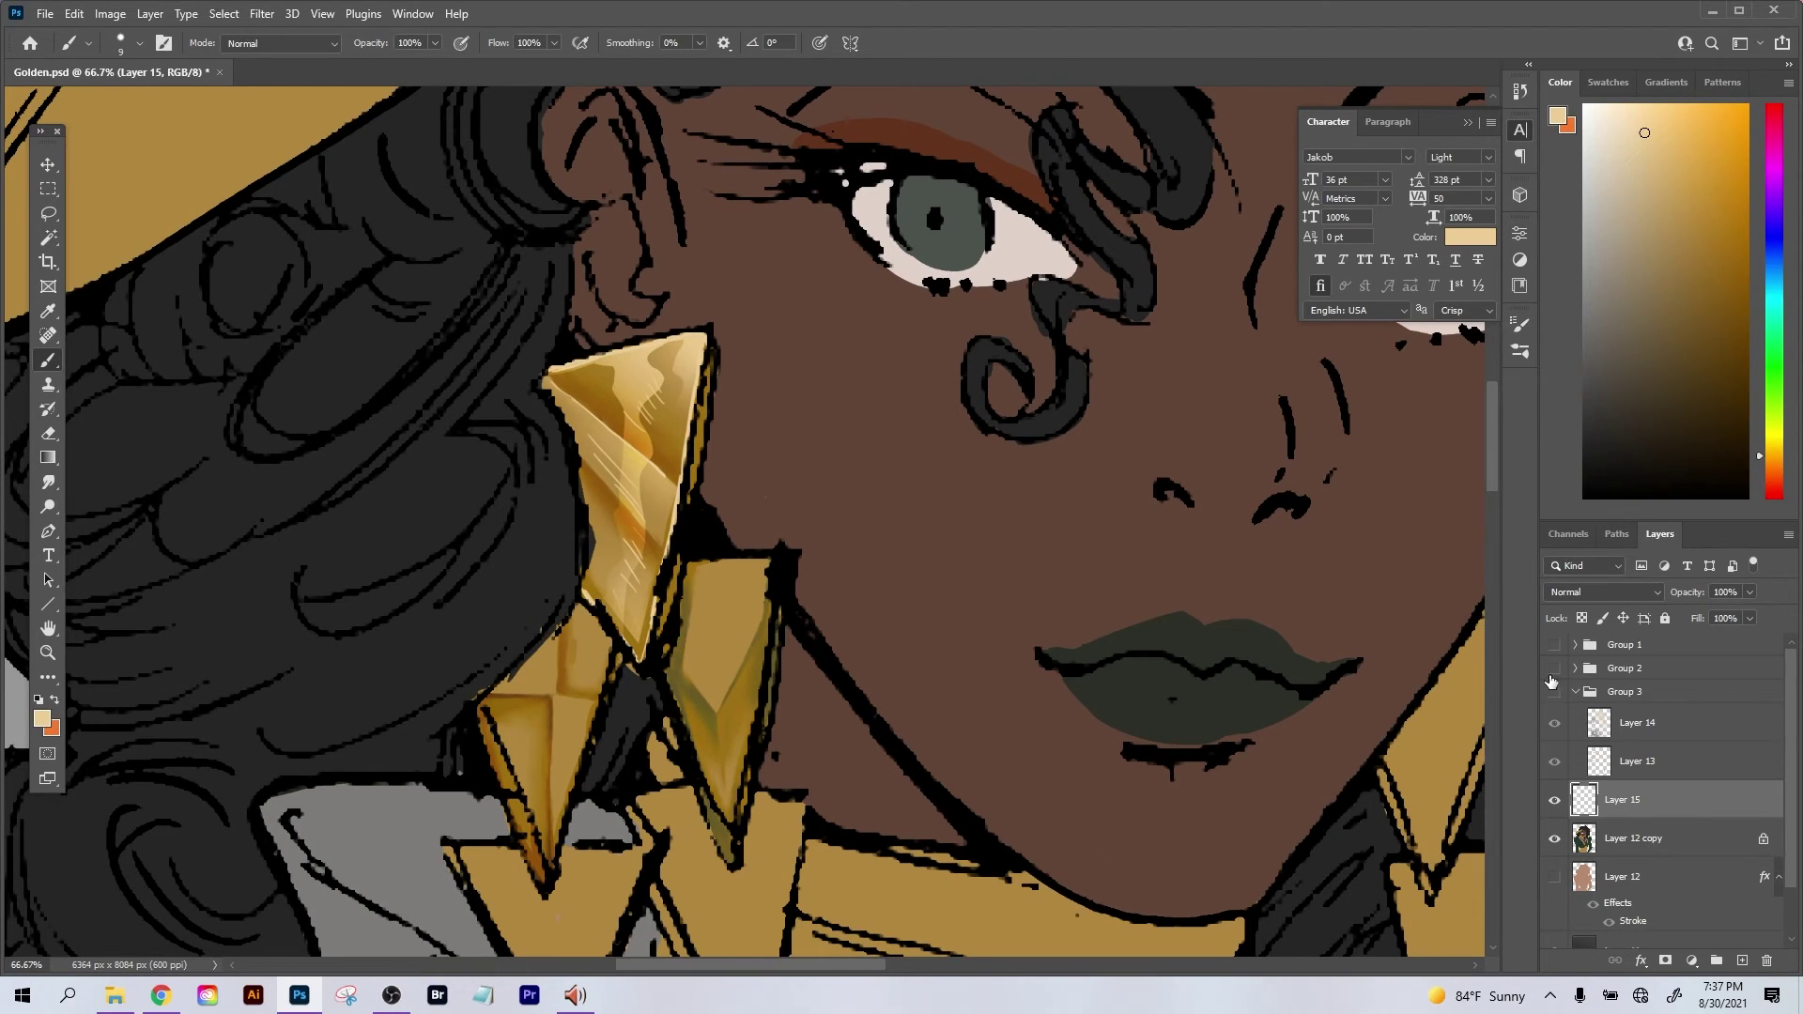
pyautogui.click(1596, 671)
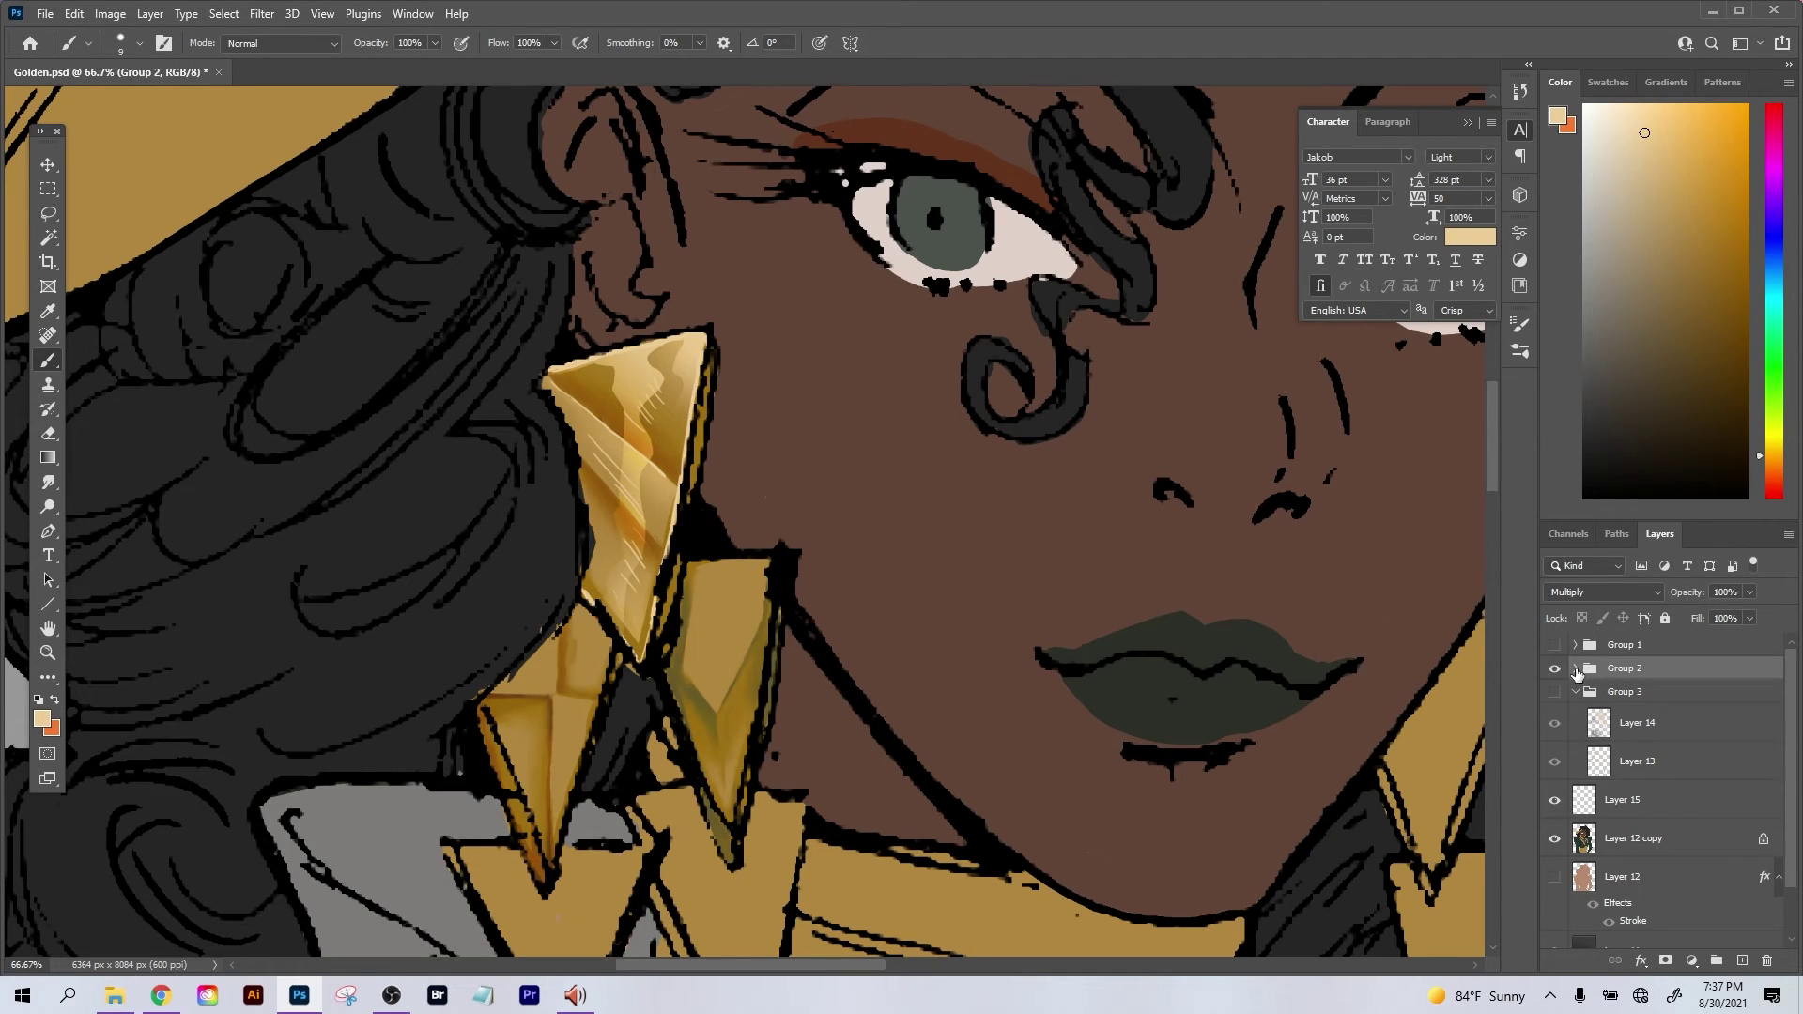
pyautogui.click(1576, 669)
pyautogui.click(1635, 742)
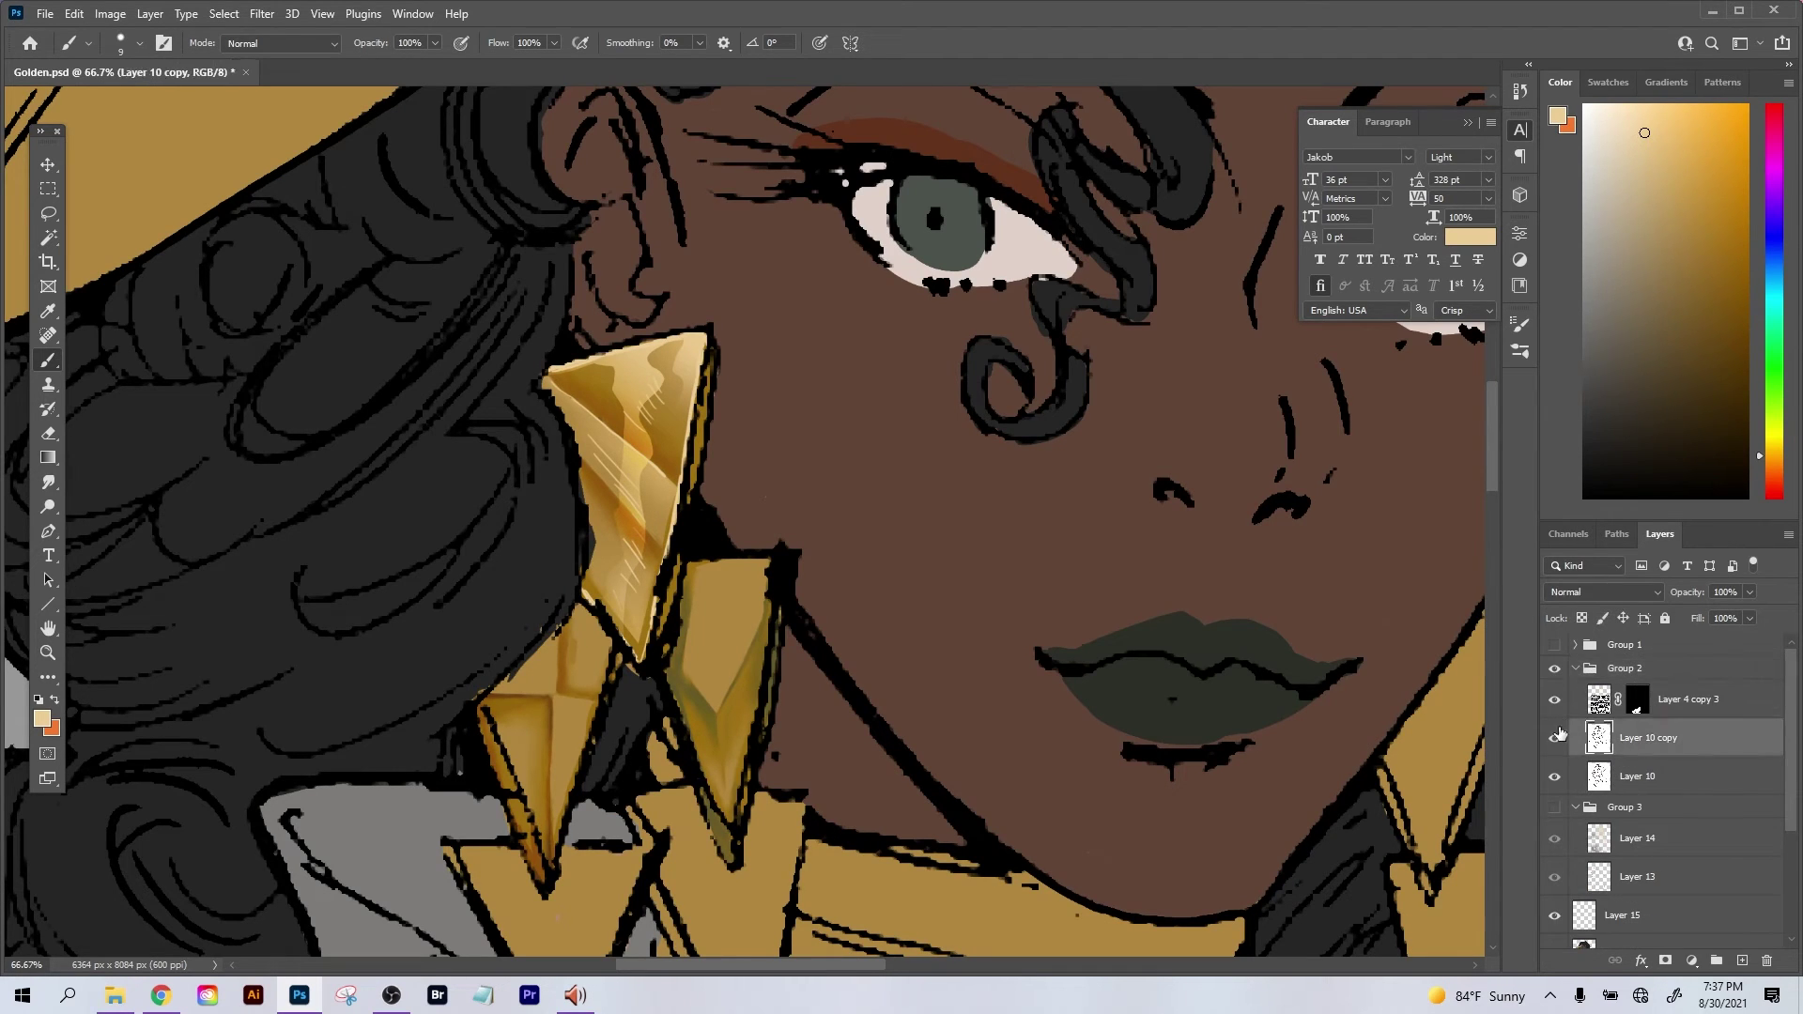
pyautogui.click(1554, 738)
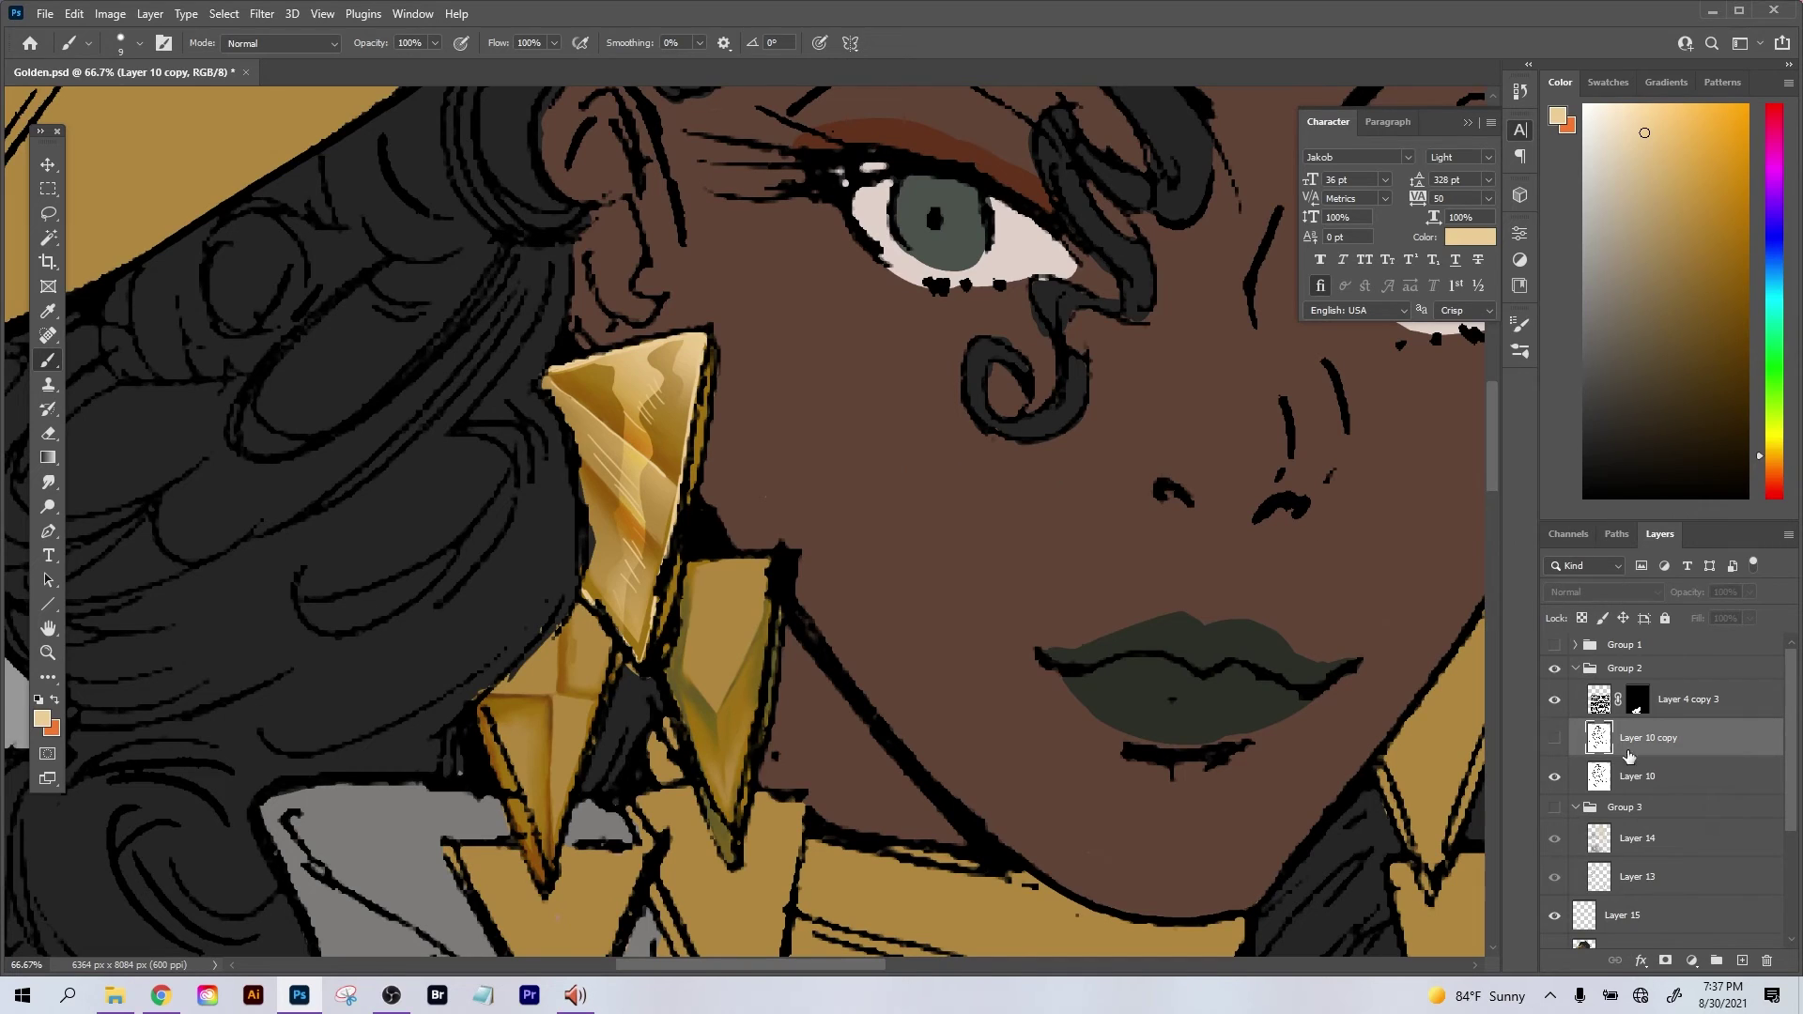
pyautogui.click(1555, 739)
pyautogui.hotkey('ctrl', 'e')
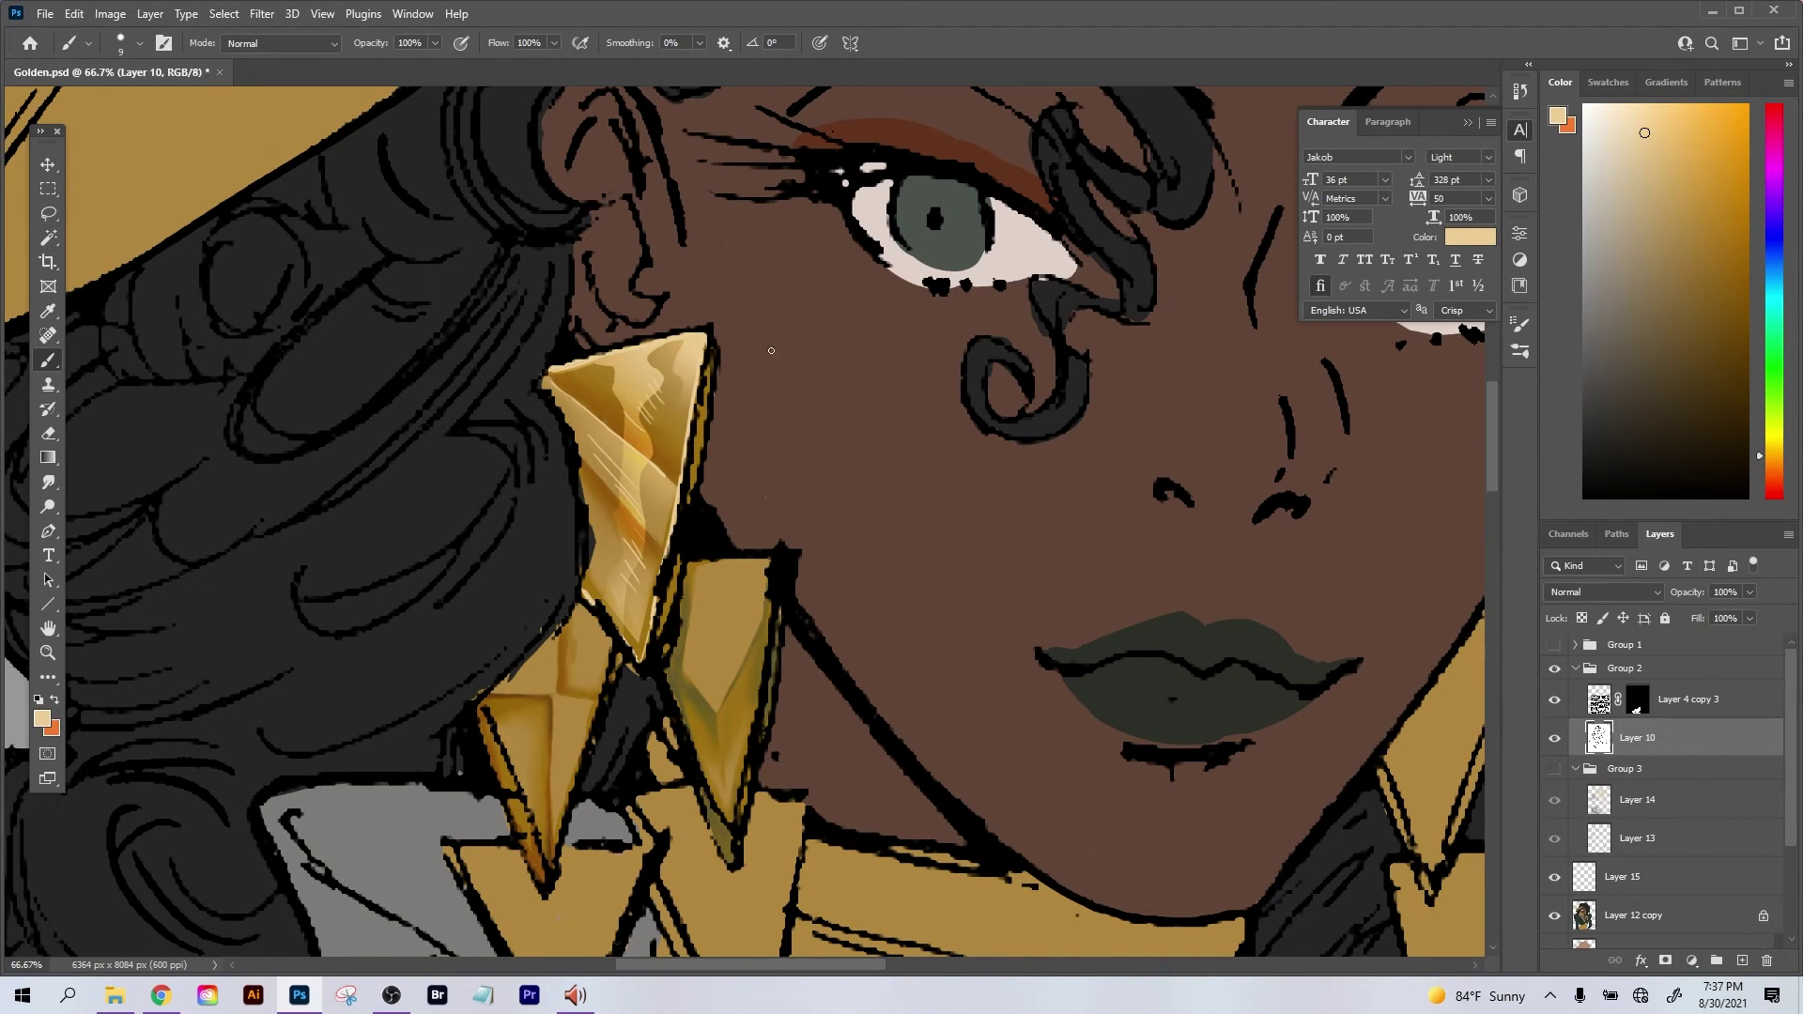
# Sample an orange-brown, paint over the large triangle earring's black outline with a 45 px Screen-mode brush, and select Layer 15.
pyautogui.keyDown('alt'); pyautogui.click(679, 435); pyautogui.keyUp('alt')
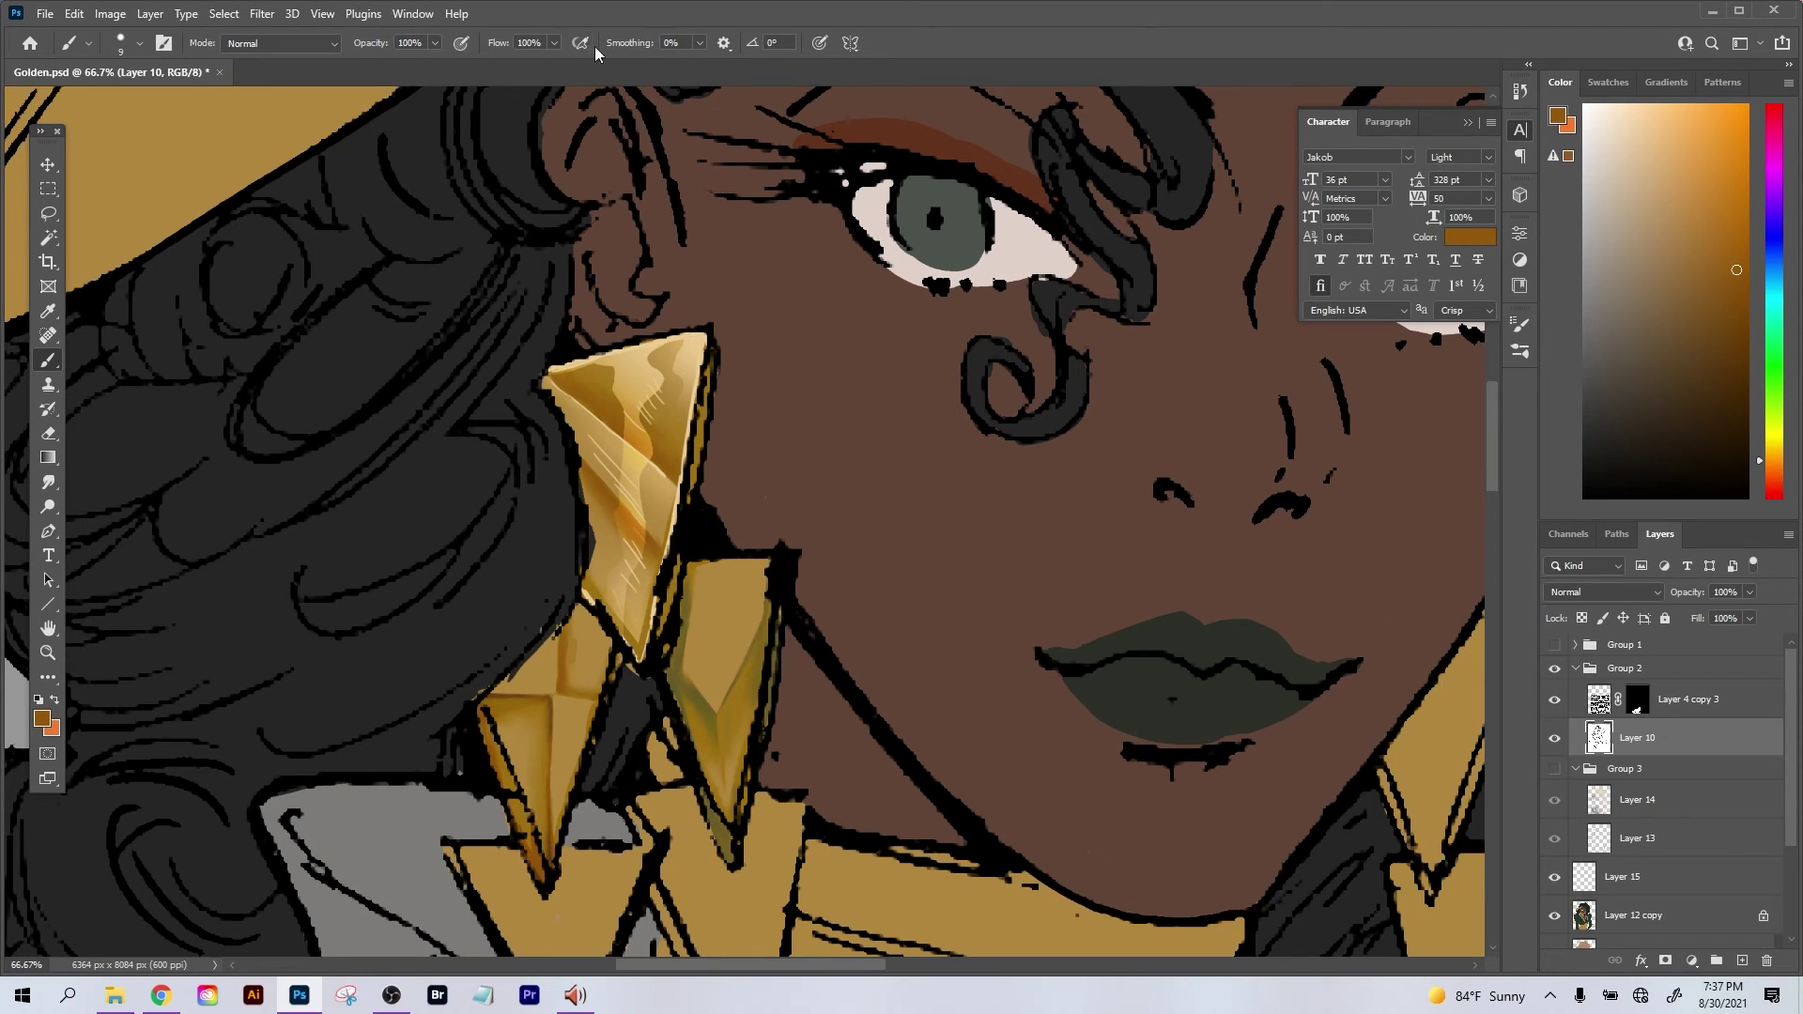
pyautogui.click(319, 45)
pyautogui.click(258, 230)
pyautogui.press(']')
pyautogui.press(']')
pyautogui.press(']')
pyautogui.press(']')
pyautogui.press(']')
pyautogui.press(']')
pyautogui.press(']')
pyautogui.press(']')
pyautogui.moveTo(710, 343); pyautogui.dragTo(656, 645)
pyautogui.moveTo(598, 610); pyautogui.dragTo(642, 663)
pyautogui.moveTo(576, 360)
pyautogui.mouseDown()
pyautogui.moveTo(623, 348)
pyautogui.moveTo(547, 373)
pyautogui.moveTo(692, 322)
pyautogui.moveTo(708, 336)
pyautogui.moveTo(666, 584)
pyautogui.mouseUp()
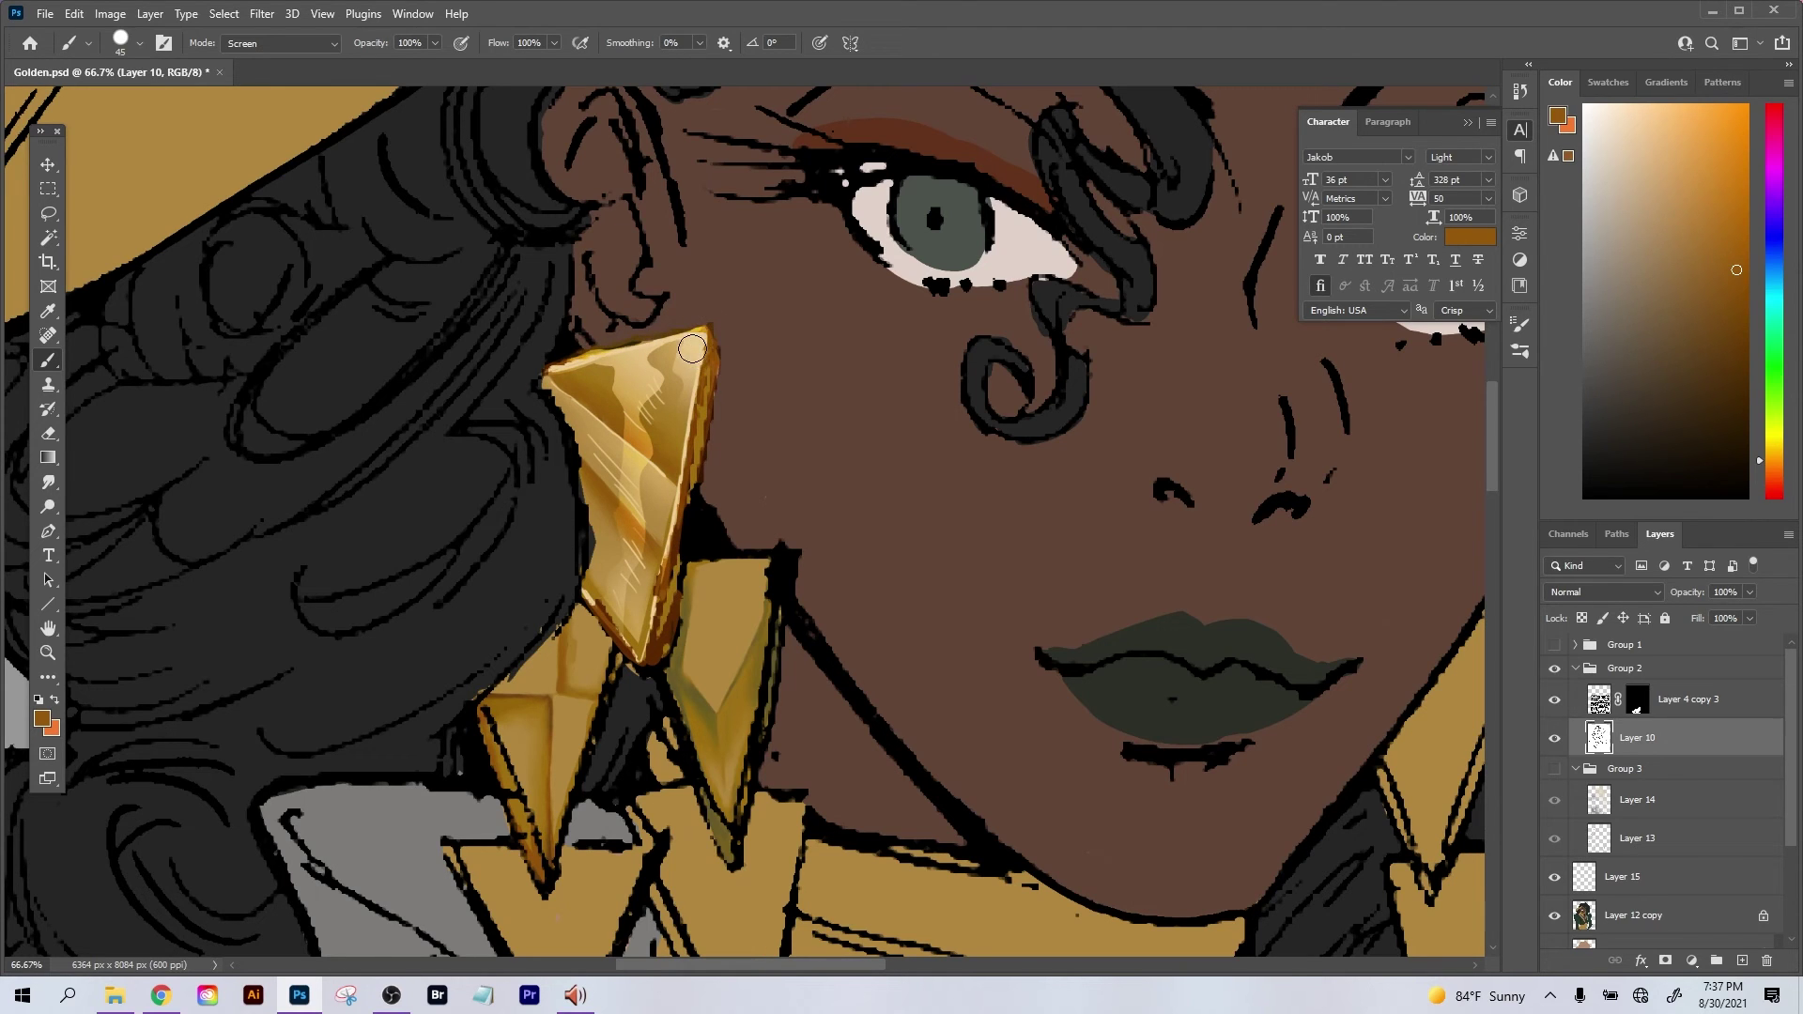
pyautogui.moveTo(877, 491); pyautogui.dragTo(905, 593)
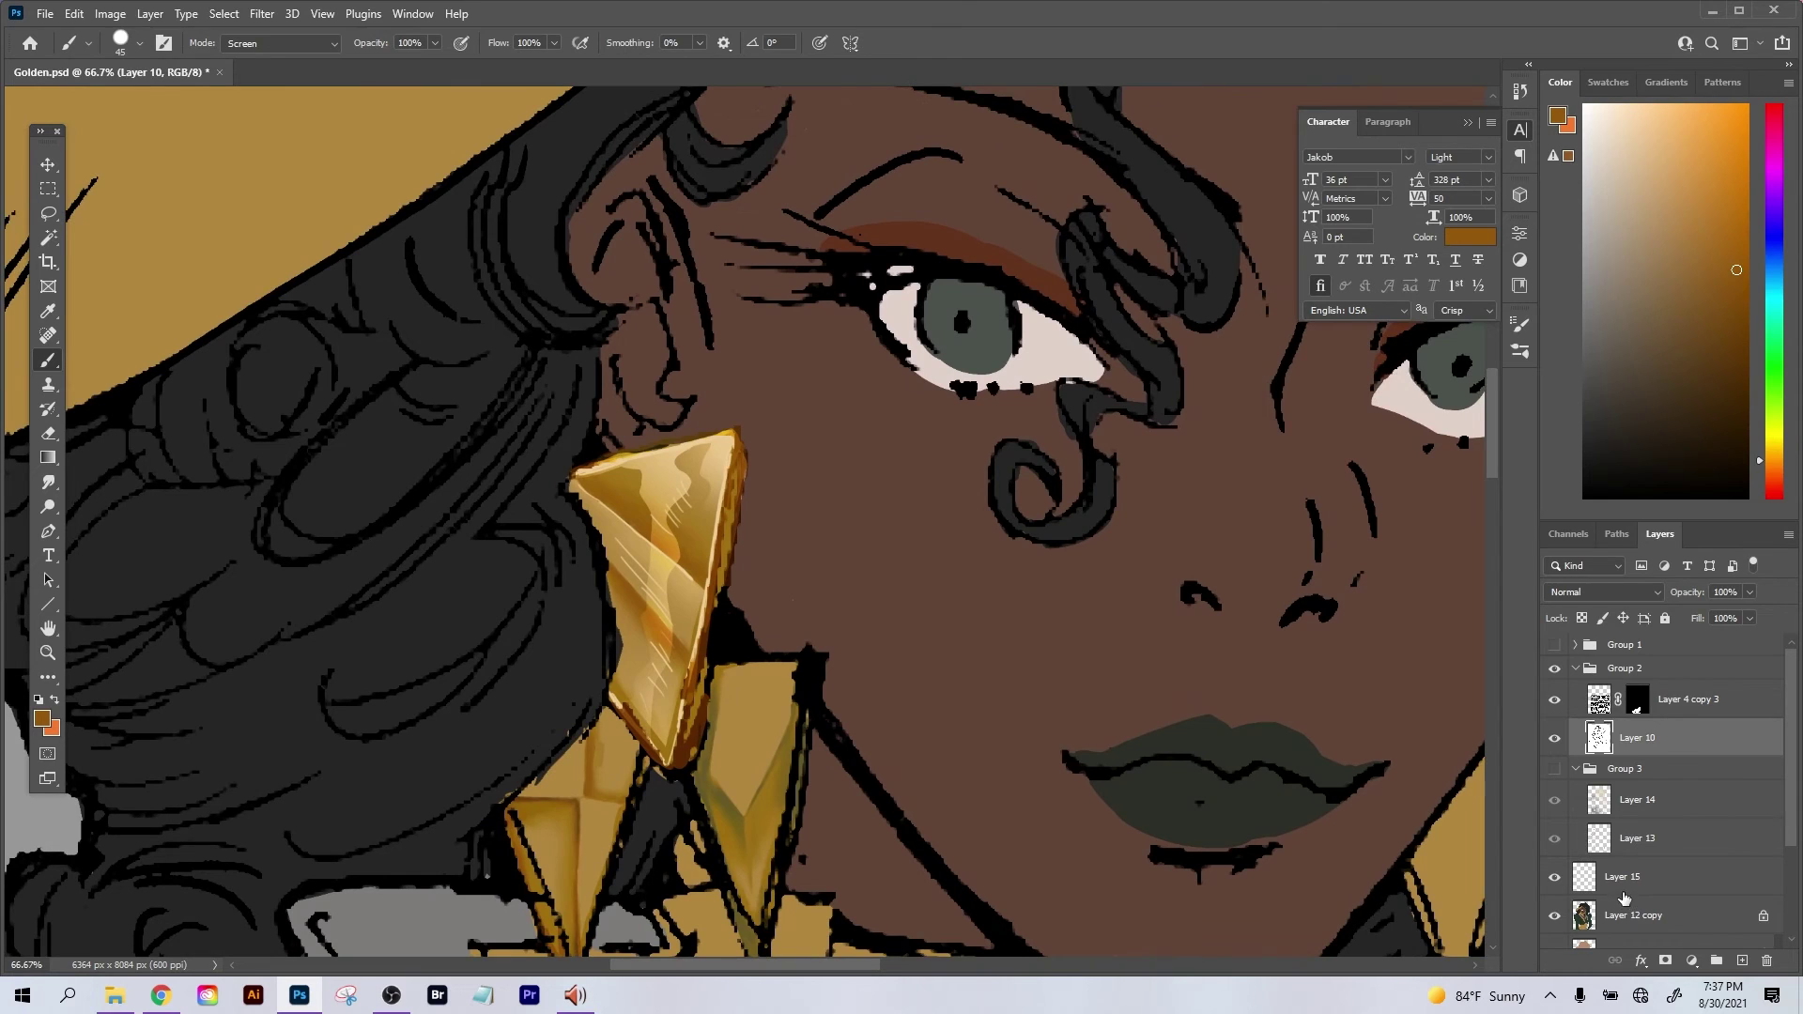
pyautogui.click(1621, 888)
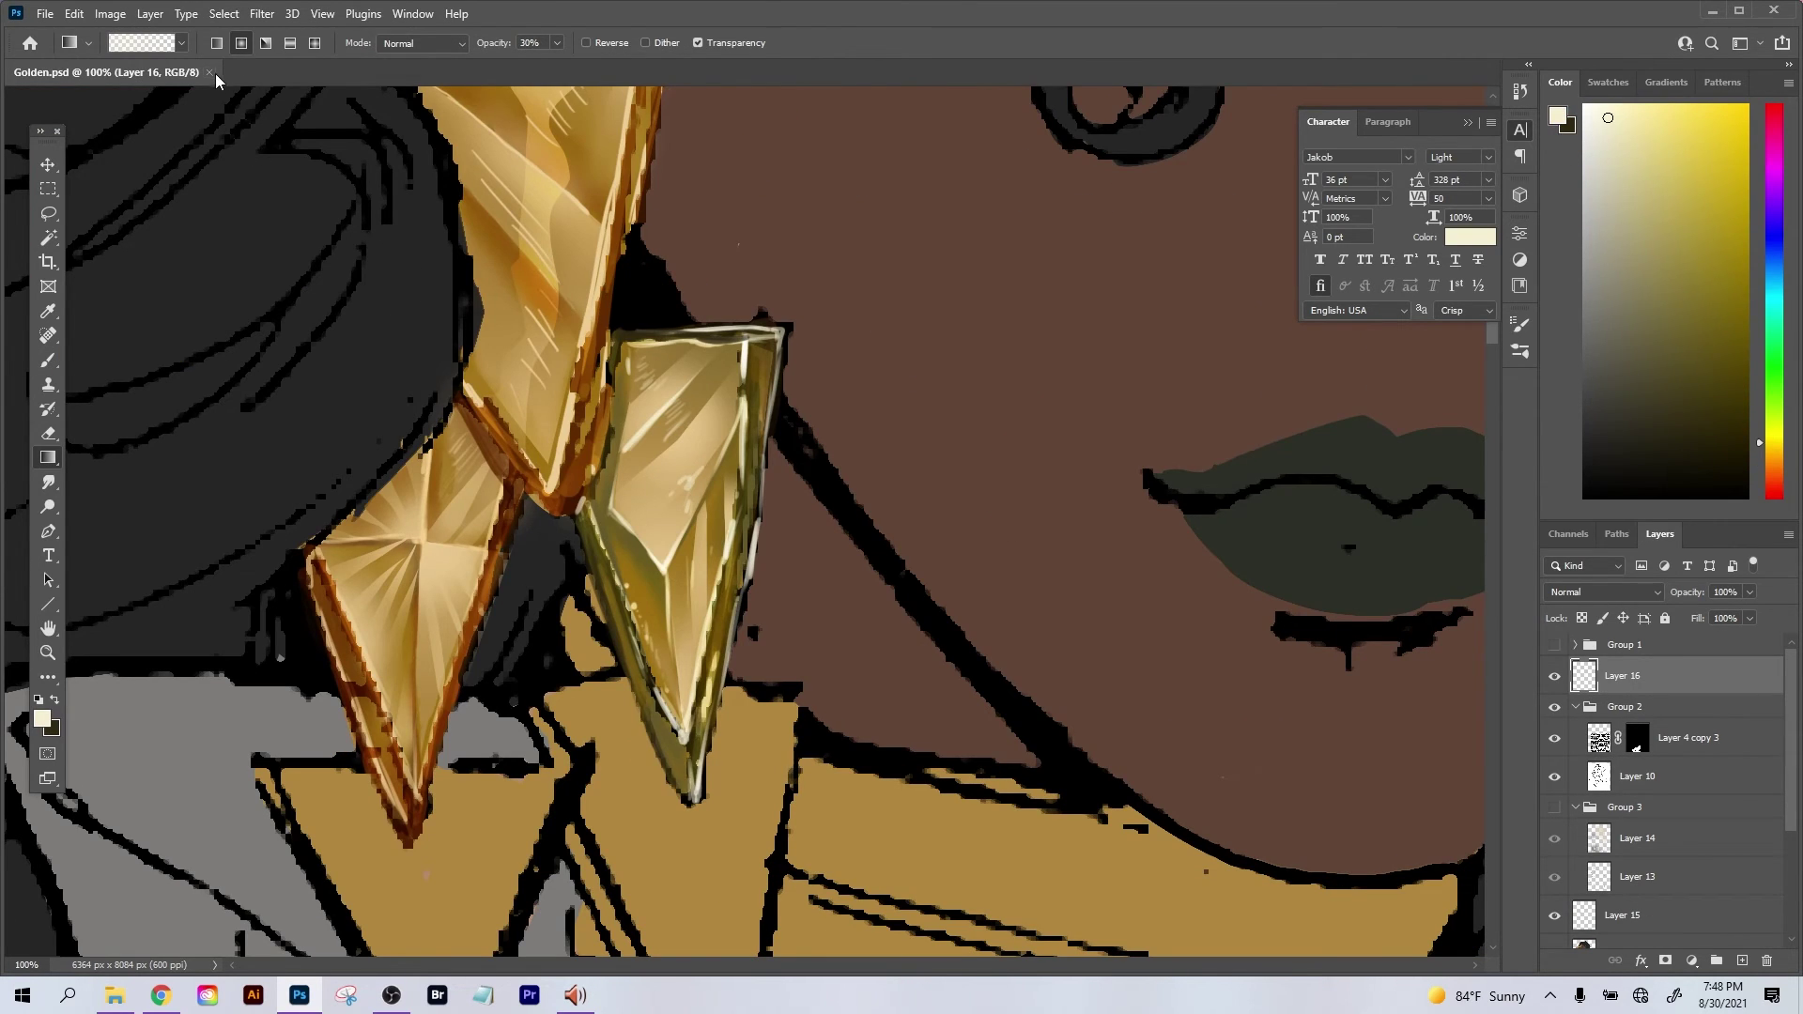
# Close Golden.psd and reopen it from the recent files.
pyautogui.click(211, 73)
pyautogui.click(44, 13)
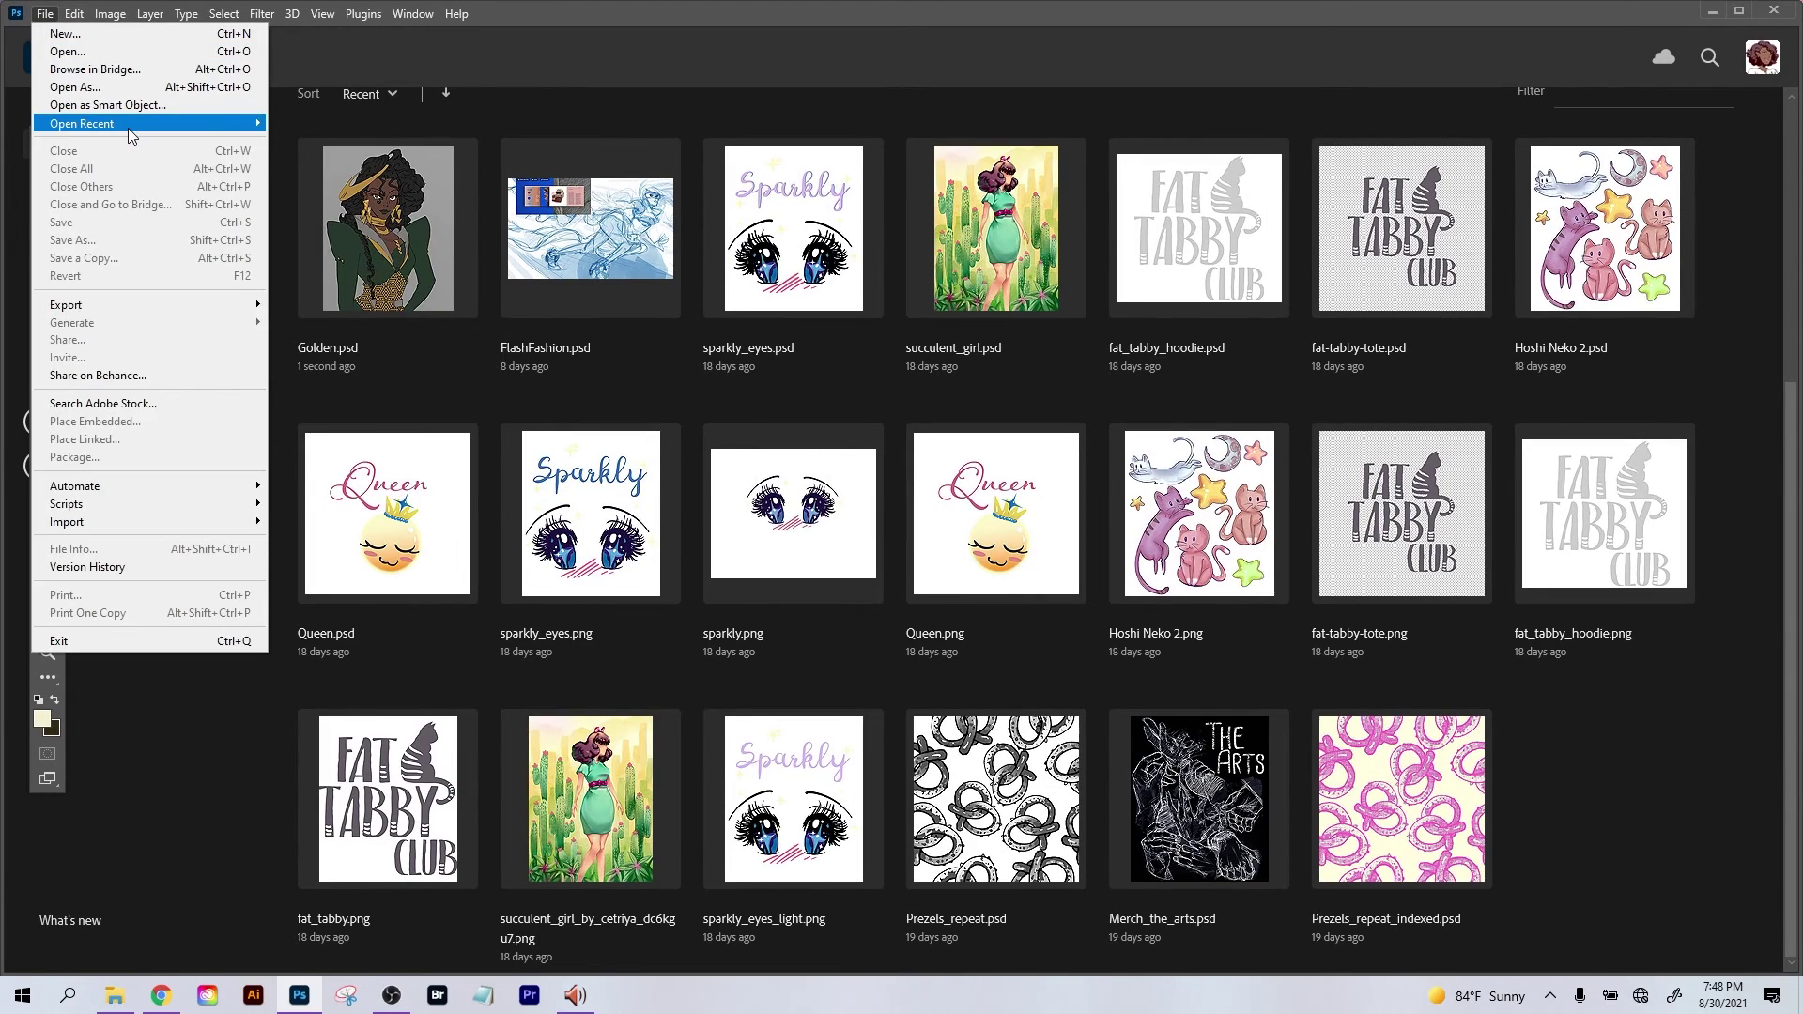
pyautogui.click(898, 48)
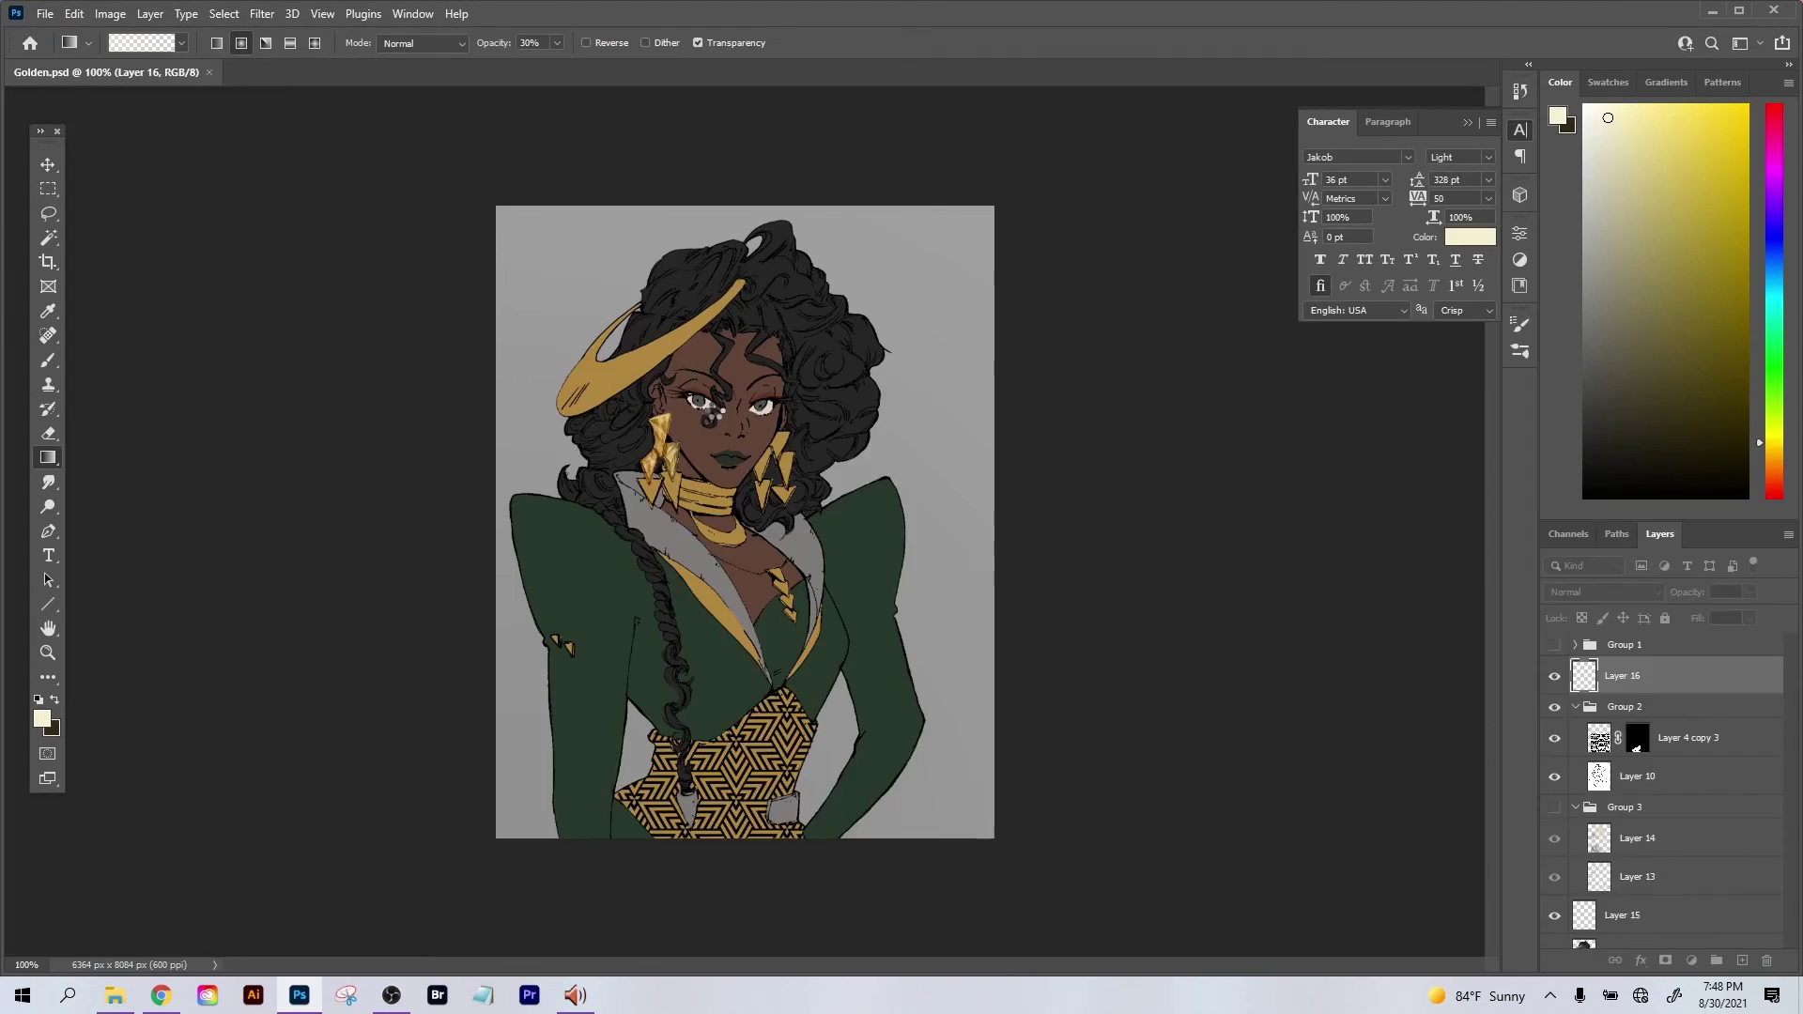
# Add soft cream radial gradient glows at 30% opacity to the outer upper corners of the large triangle and the olive-edged earring piece.
pyautogui.hotkey('ctrl', '+')
pyautogui.hotkey('ctrl', '+')
pyautogui.hotkey('ctrl', '+')
pyautogui.hotkey('ctrl', '+')
pyautogui.hotkey('ctrl', '+')
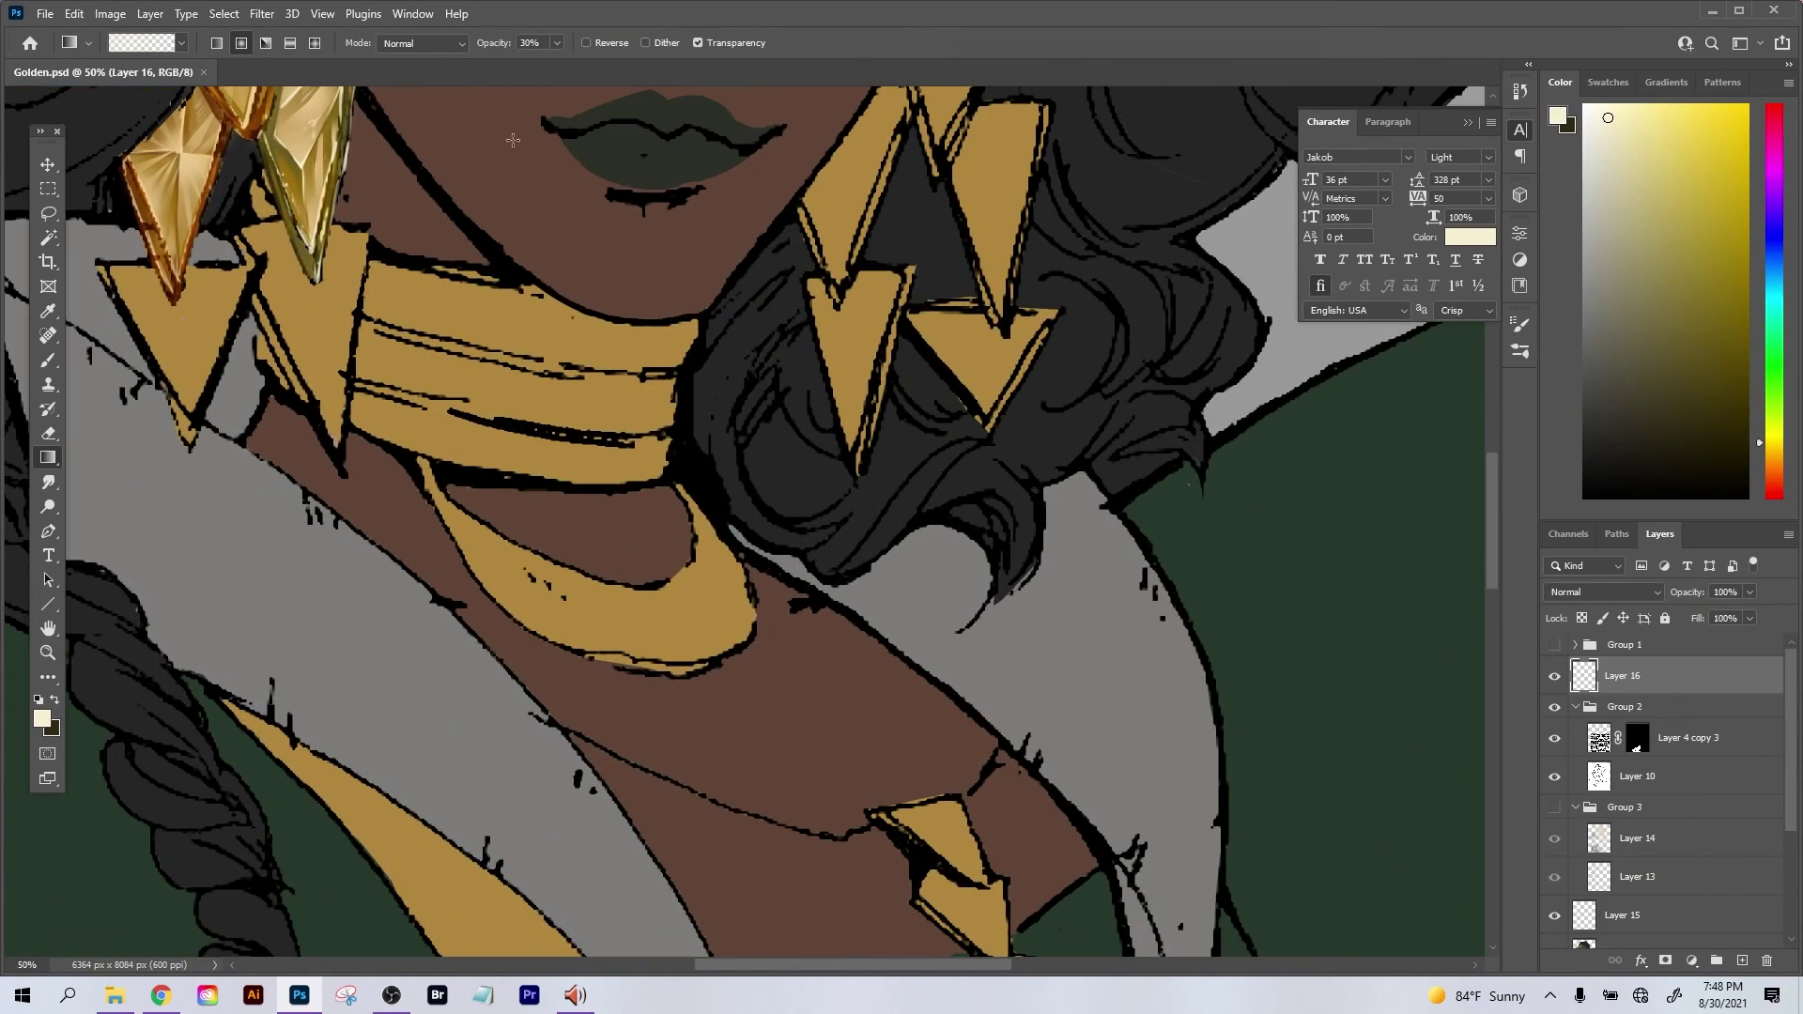
pyautogui.moveTo(512, 141); pyautogui.dragTo(1093, 538)
pyautogui.scroll(2, 706, 589)
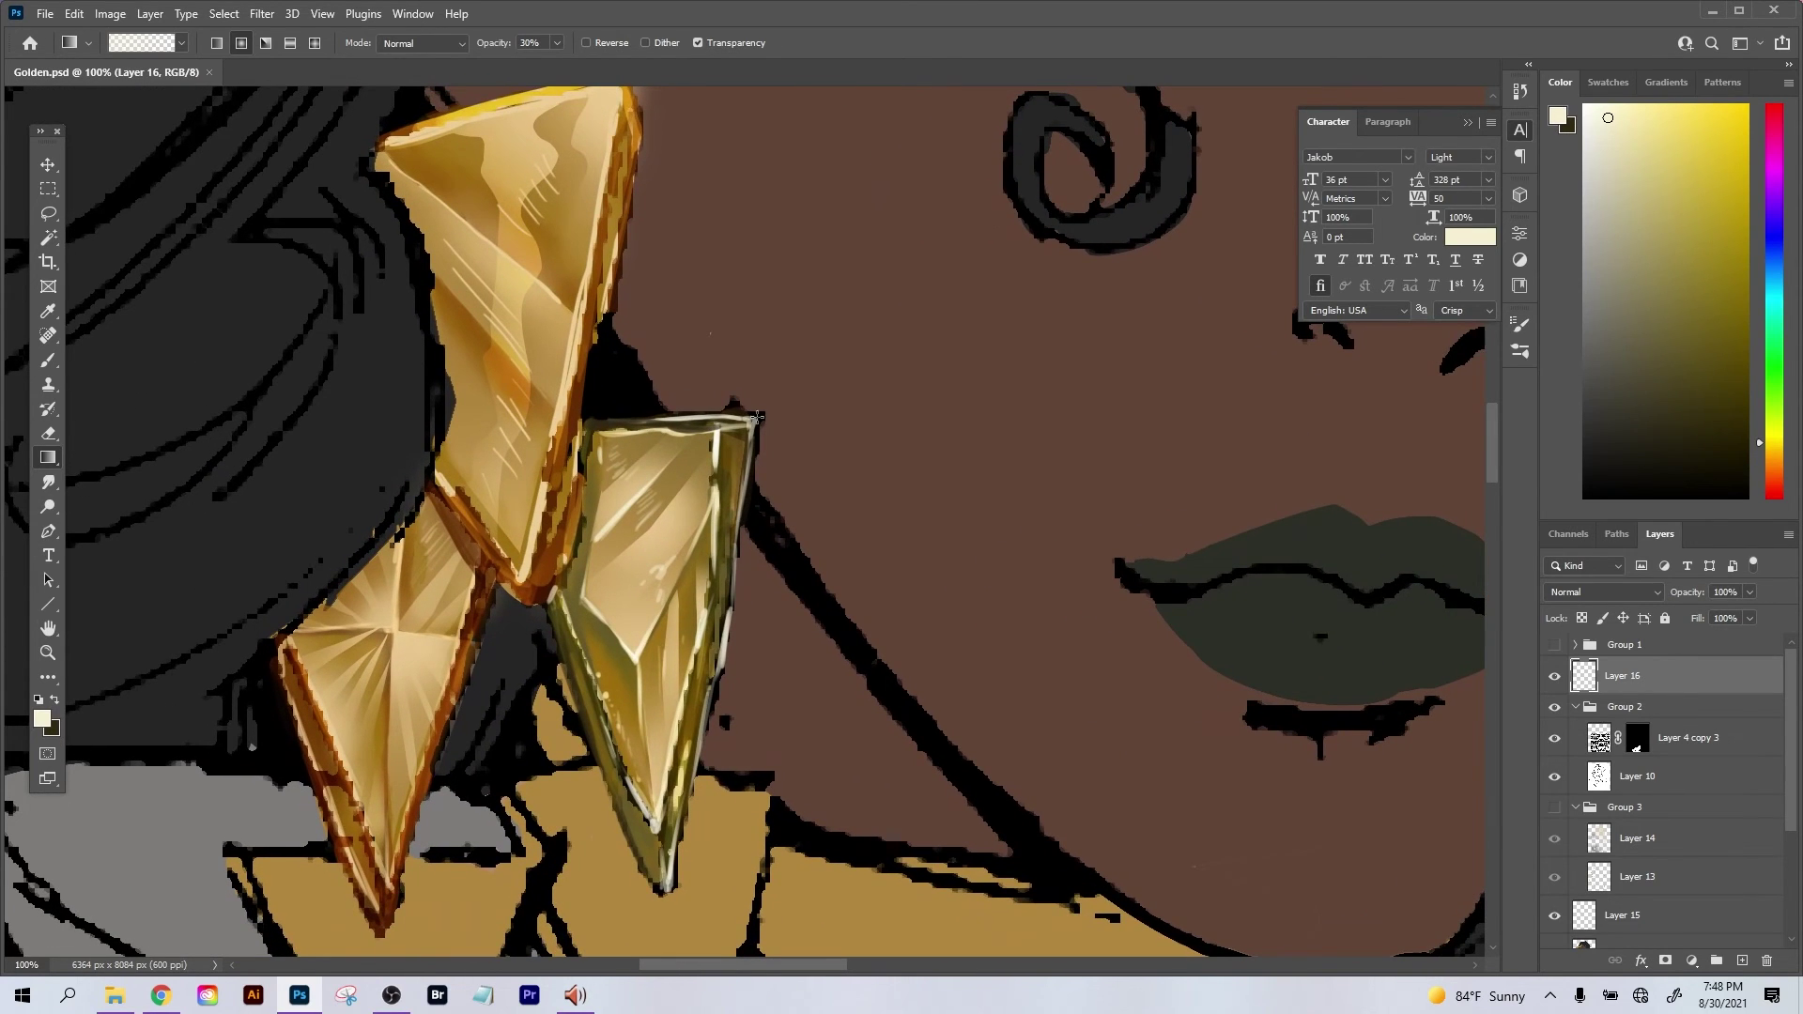
pyautogui.moveTo(755, 422); pyautogui.dragTo(772, 516)
pyautogui.moveTo(626, 166); pyautogui.dragTo(626, 167)
pyautogui.moveTo(628, 177); pyautogui.dragTo(635, 197)
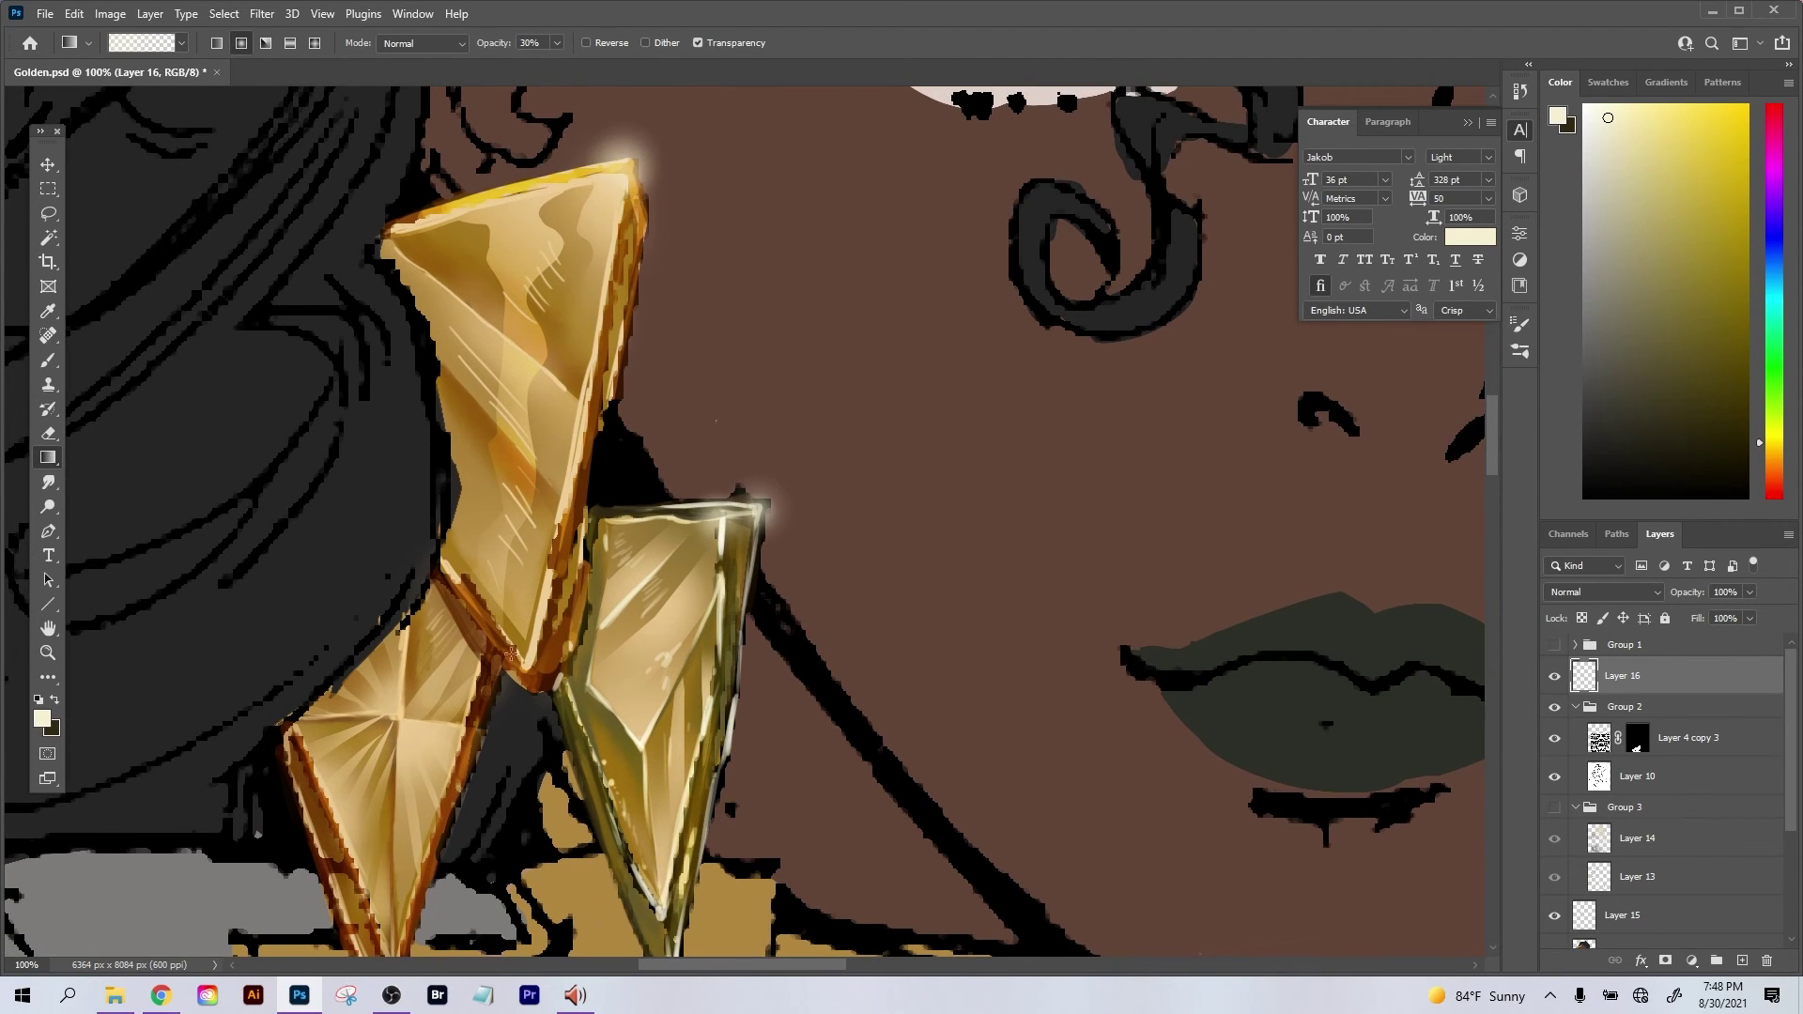
# Add cream gradient glows at the starburst piece's side corner and lower tip and at the large triangle's lower tip.
pyautogui.moveTo(511, 655); pyautogui.dragTo(487, 552)
pyautogui.moveTo(438, 611); pyautogui.dragTo(513, 623)
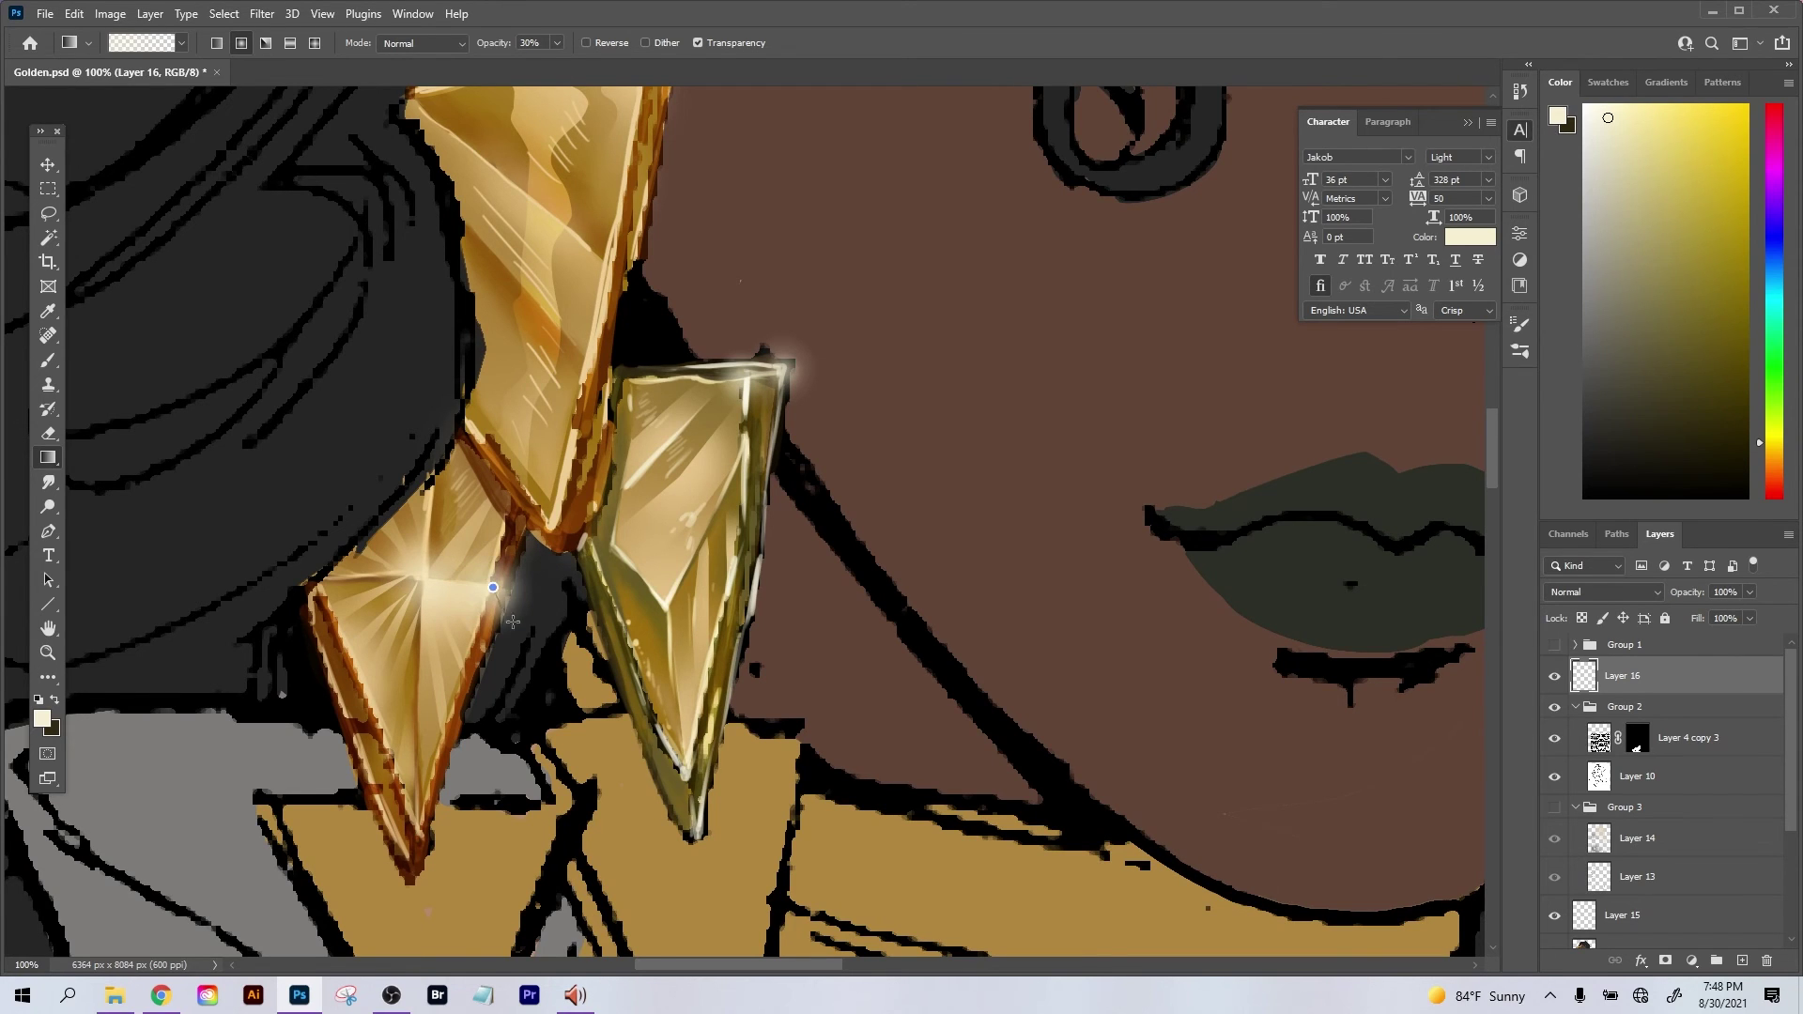
pyautogui.moveTo(783, 500); pyautogui.dragTo(780, 670)
pyautogui.moveTo(545, 703); pyautogui.dragTo(546, 697)
pyautogui.hotkey('ctrl', '-')
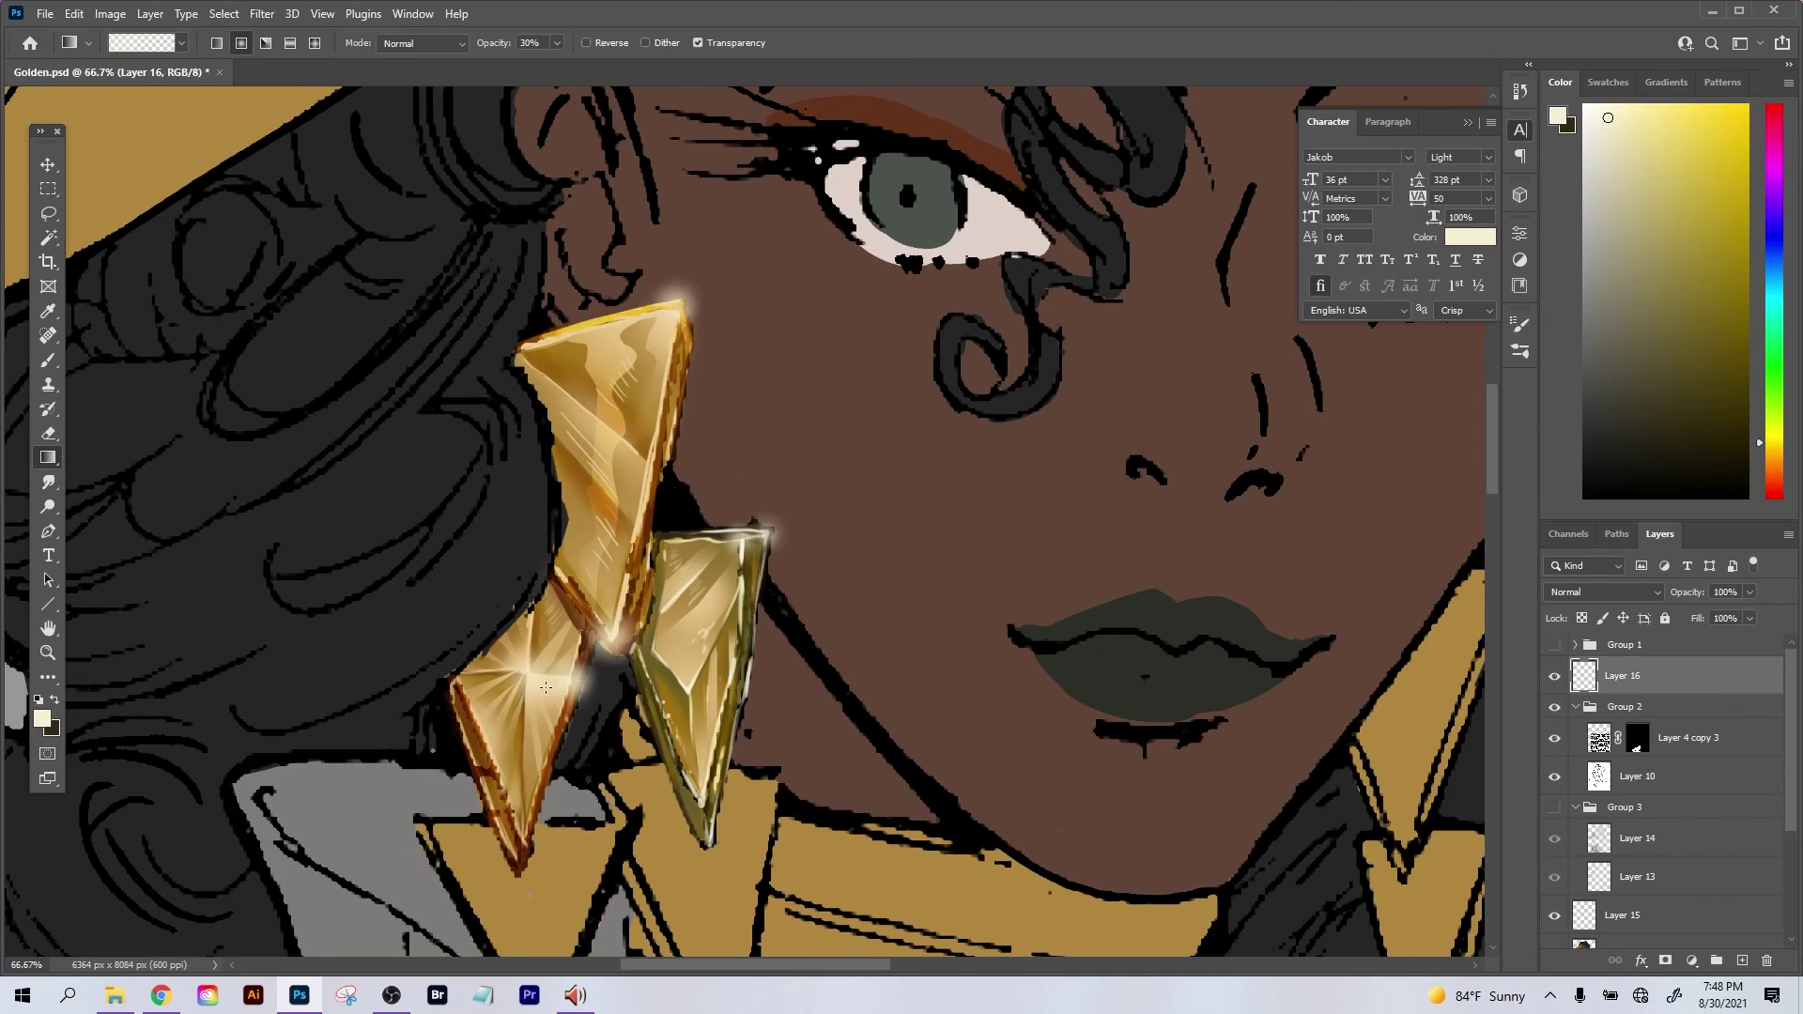
pyautogui.moveTo(522, 839); pyautogui.dragTo(527, 840)
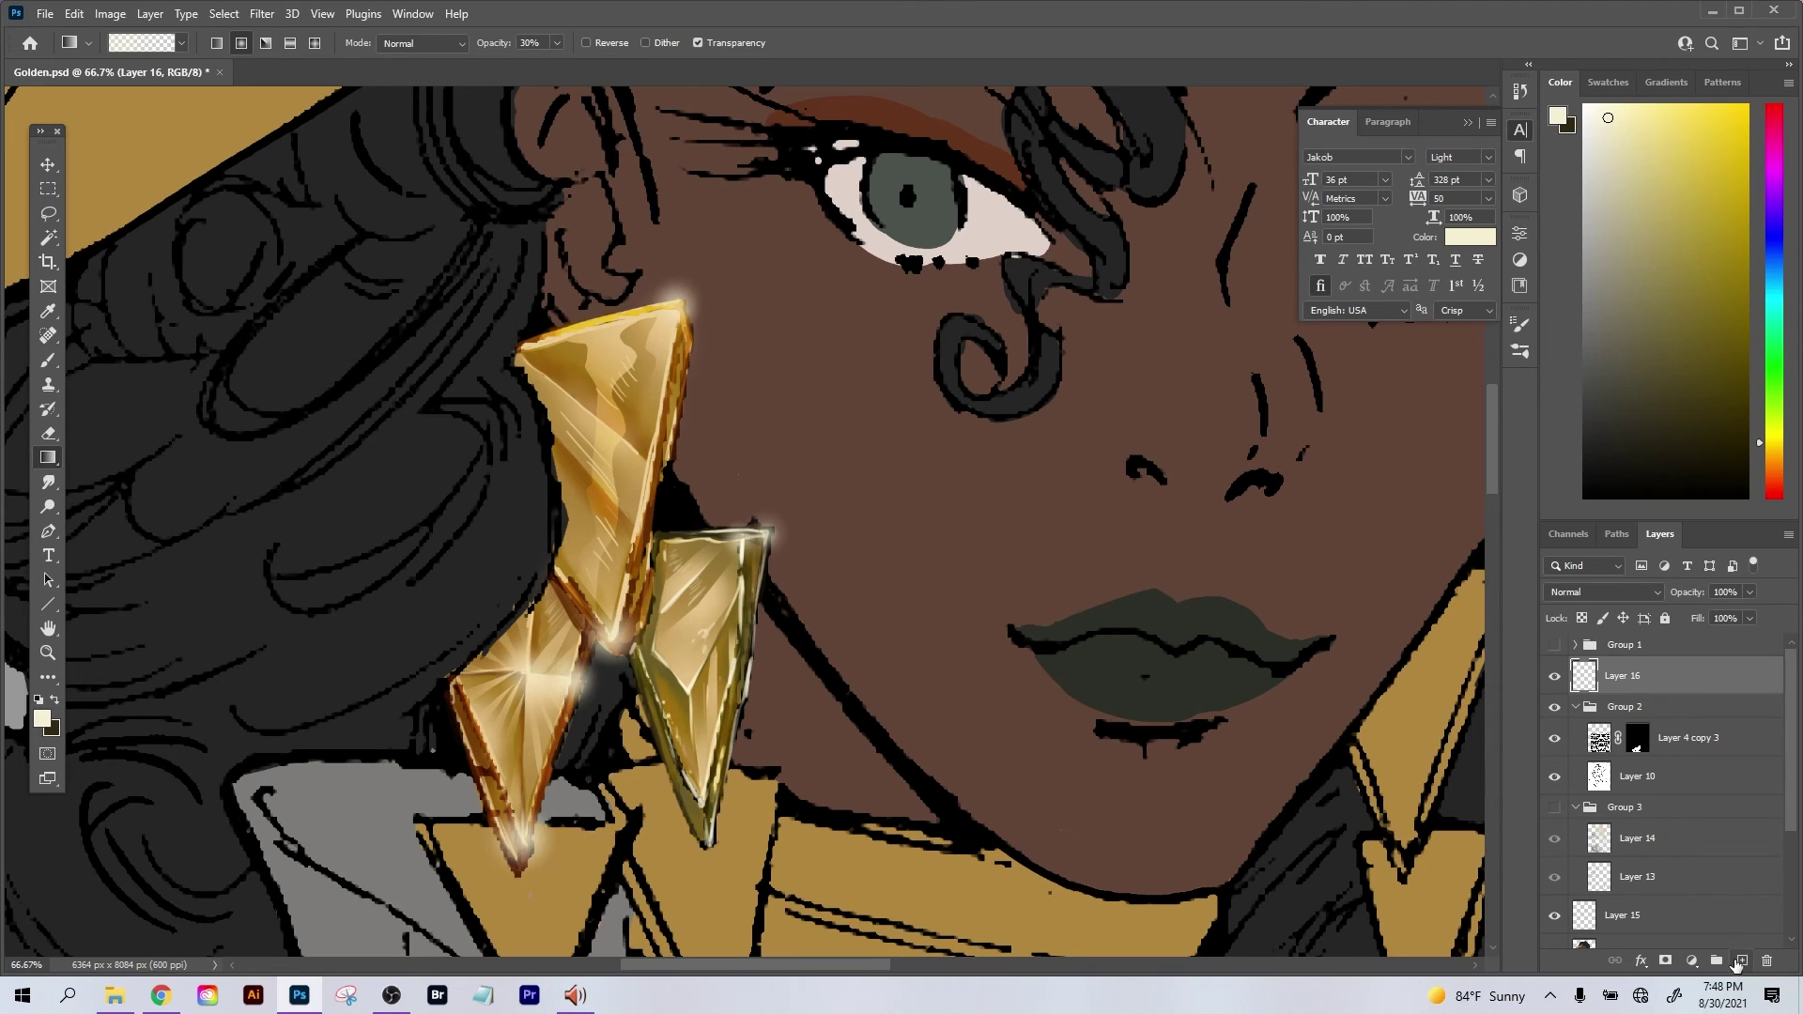
# Create a new layer, brush a thin tapered cream streak on the cheek beside the earring, and refine it with the Eraser.
pyautogui.click(1742, 961)
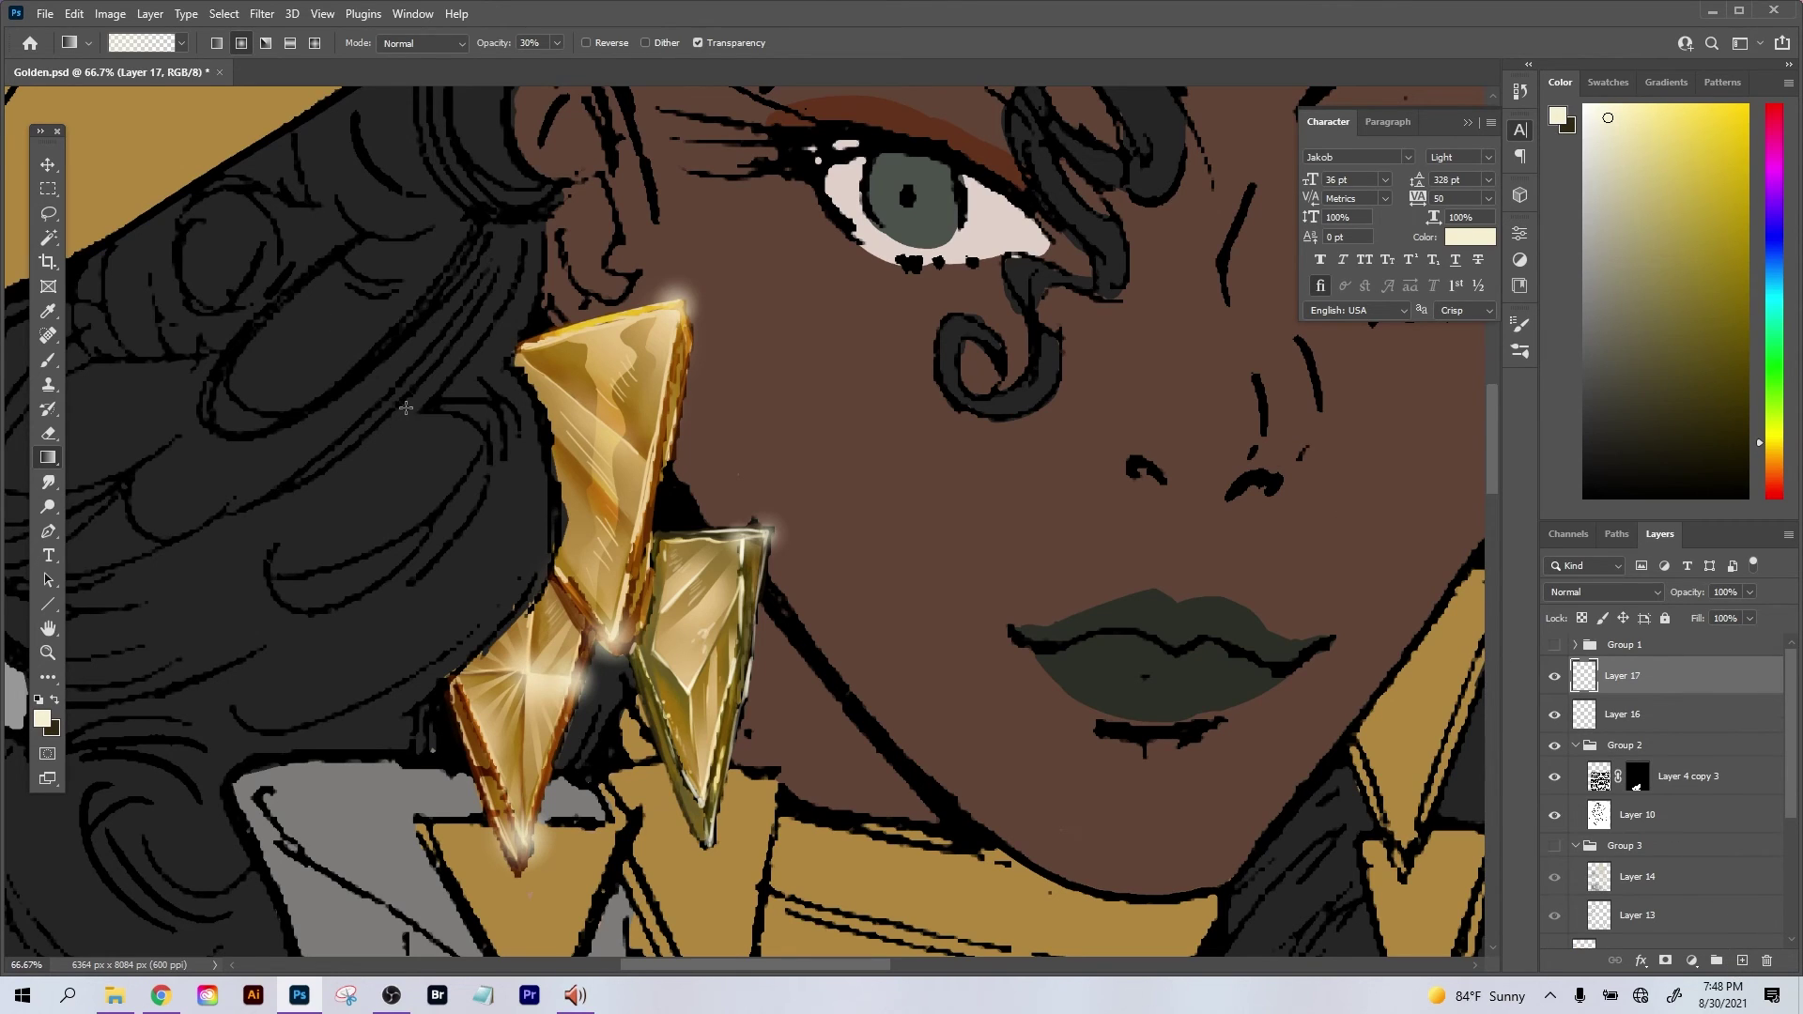
pyautogui.press('b')
pyautogui.click(139, 43)
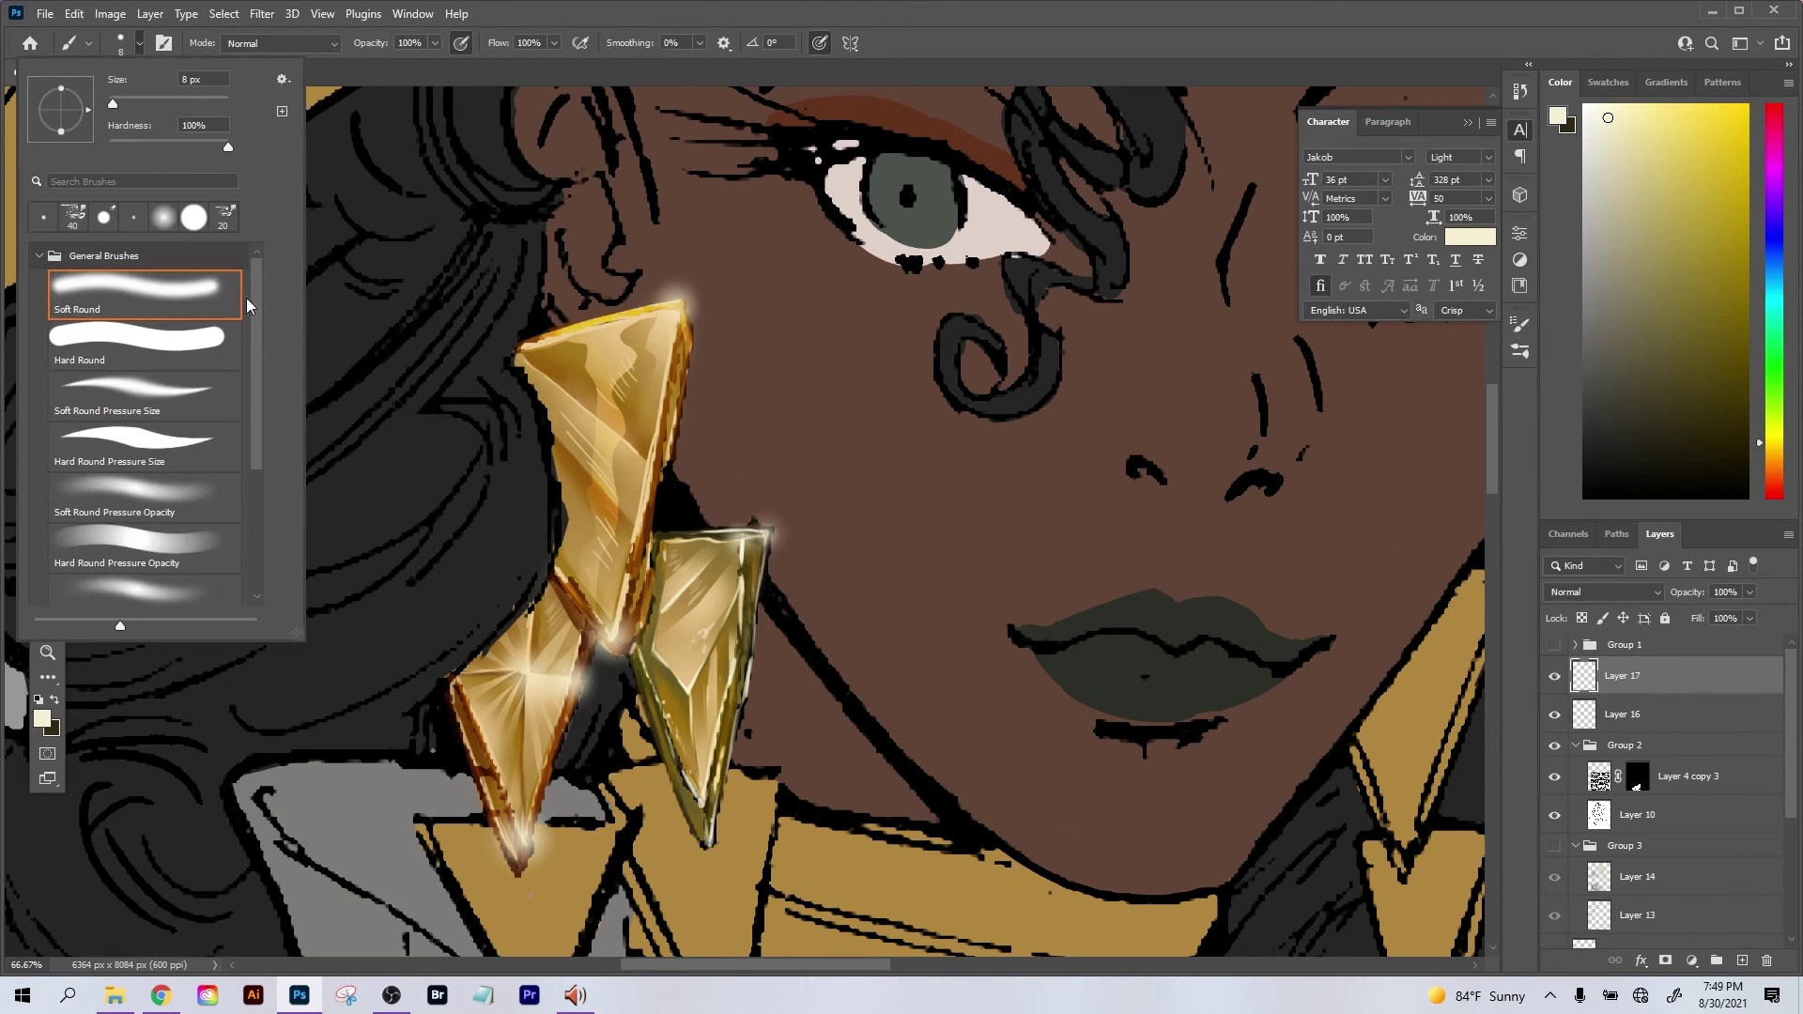
pyautogui.scroll(-4, 259, 519)
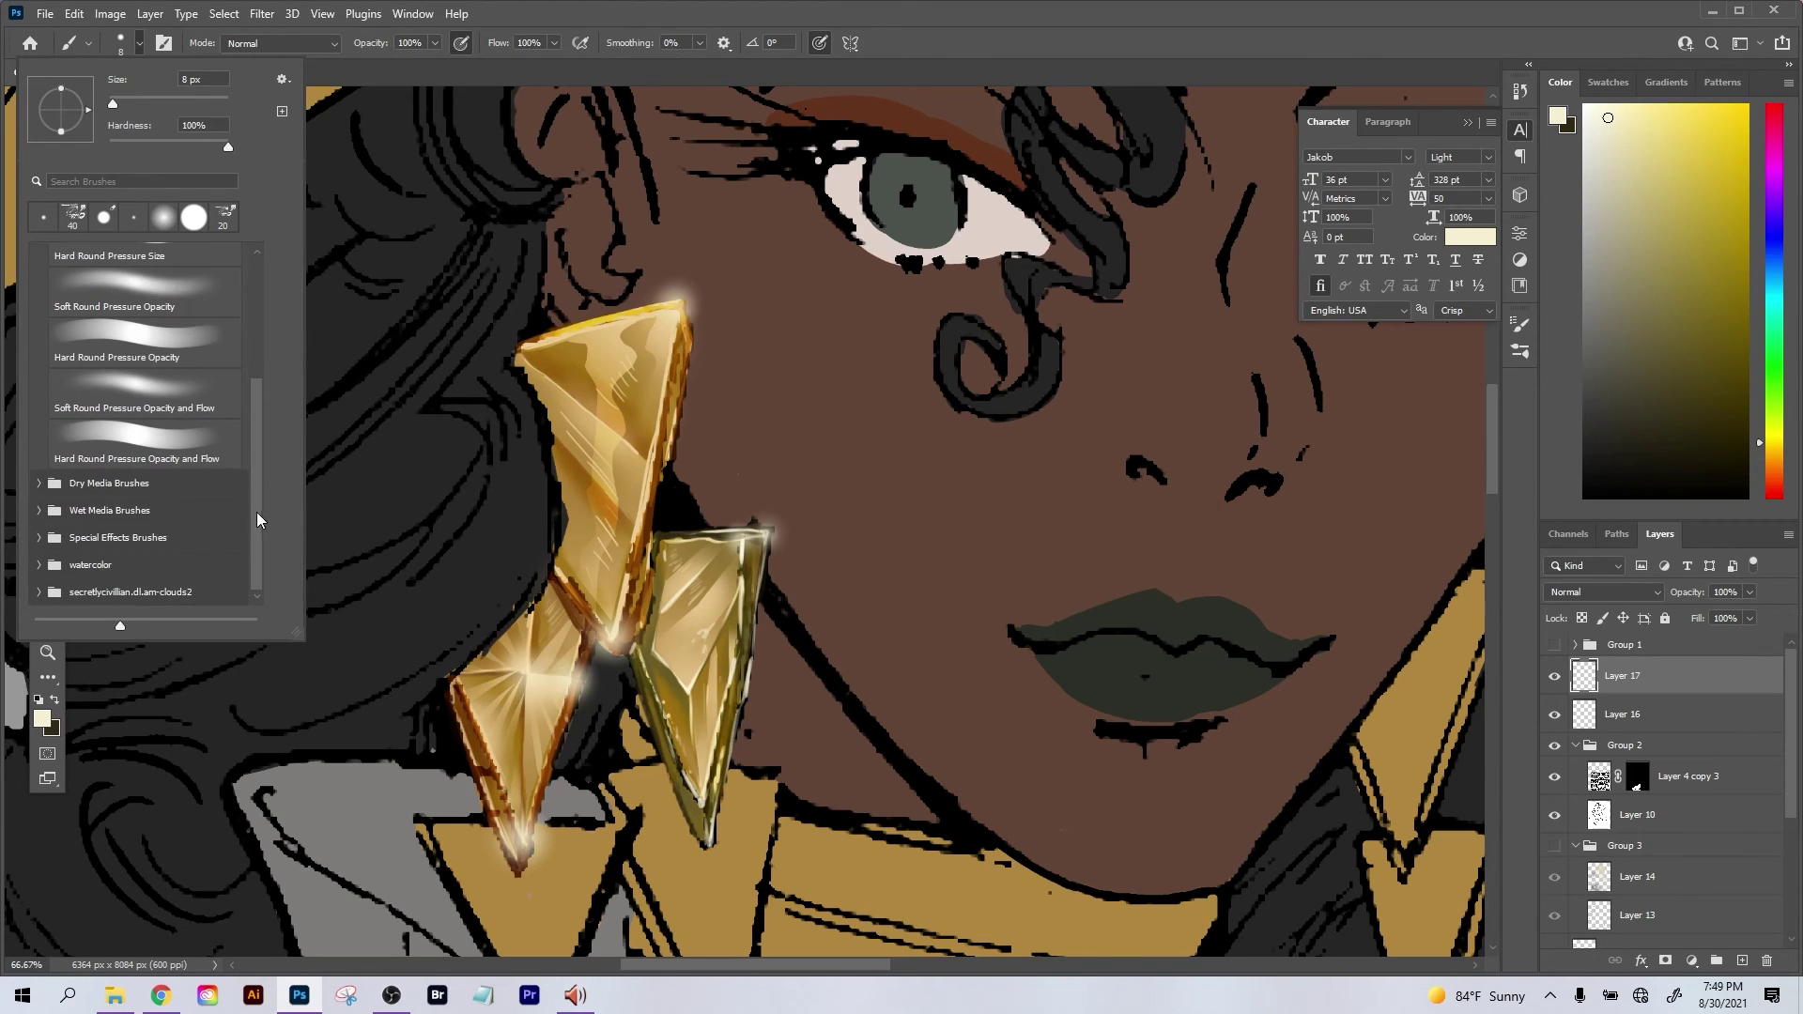
pyautogui.click(991, 66)
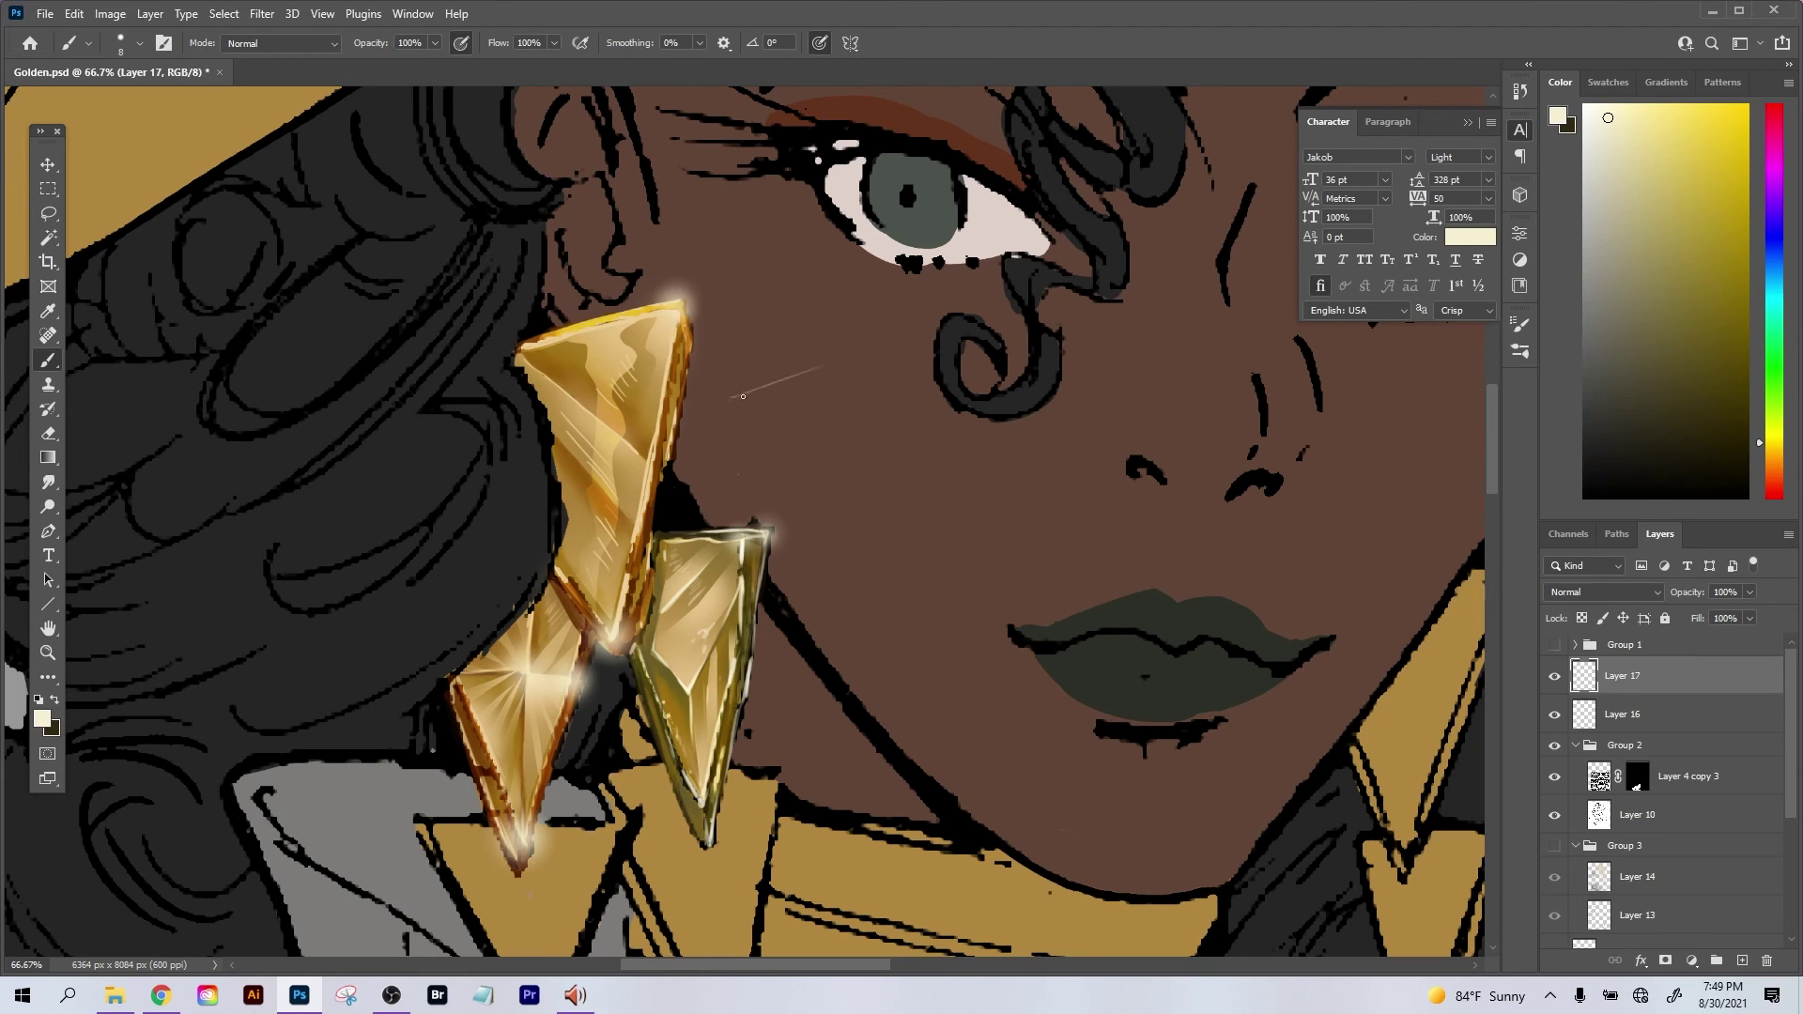
pyautogui.moveTo(719, 406); pyautogui.dragTo(836, 361)
pyautogui.hotkey('ctrl', '+')
pyautogui.hotkey('ctrl', '+')
pyautogui.moveTo(928, 473); pyautogui.dragTo(831, 719)
pyautogui.moveTo(690, 360)
pyautogui.mouseDown()
pyautogui.moveTo(807, 315)
pyautogui.moveTo(649, 397)
pyautogui.moveTo(519, 434)
pyautogui.moveTo(674, 342)
pyautogui.moveTo(795, 291)
pyautogui.moveTo(568, 411)
pyautogui.moveTo(854, 275)
pyautogui.mouseUp()
pyautogui.press('e')
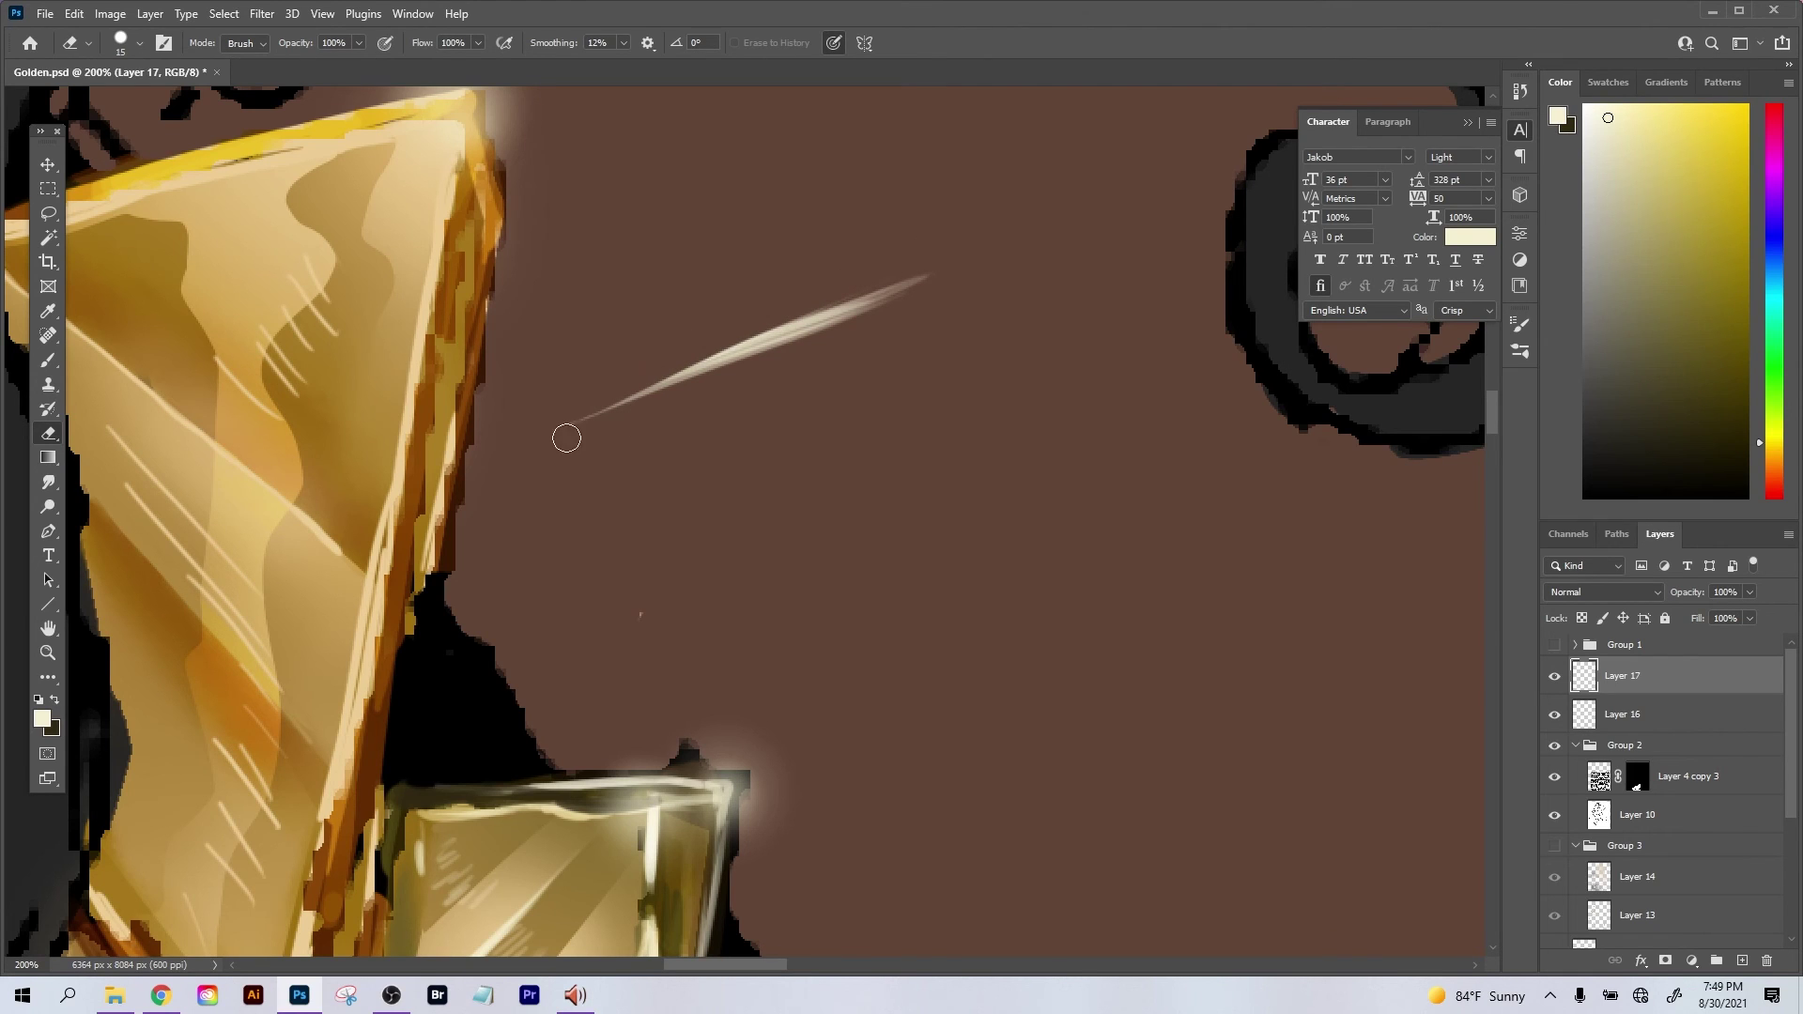
pyautogui.moveTo(875, 464); pyautogui.dragTo(825, 607)
# Lasso the cream streak, duplicate it, and rotate the copy across the original's centre to form a four-pointed sparkle.
pyautogui.press('l')
pyautogui.moveTo(542, 508); pyautogui.dragTo(422, 609)
pyautogui.moveTo(453, 500); pyautogui.dragTo(535, 507)
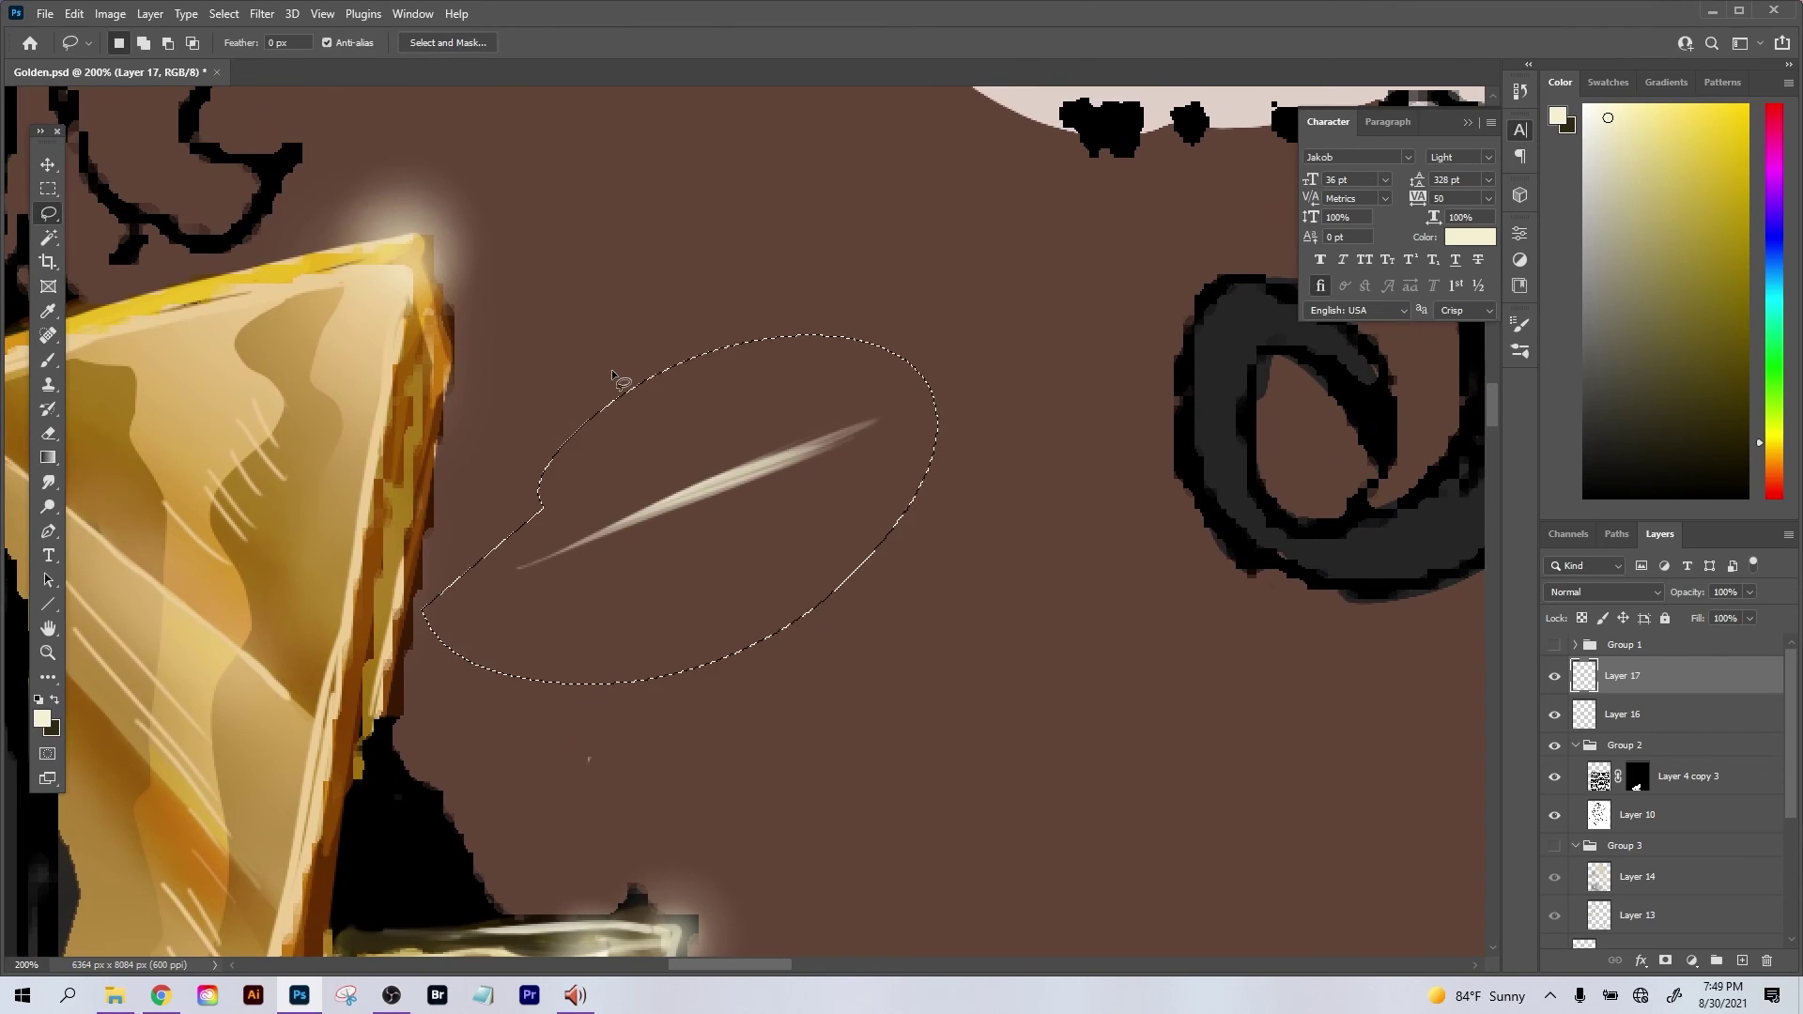
pyautogui.press('v')
pyautogui.moveTo(759, 510); pyautogui.dragTo(799, 533)
pyautogui.hotkey('ctrl', 't')
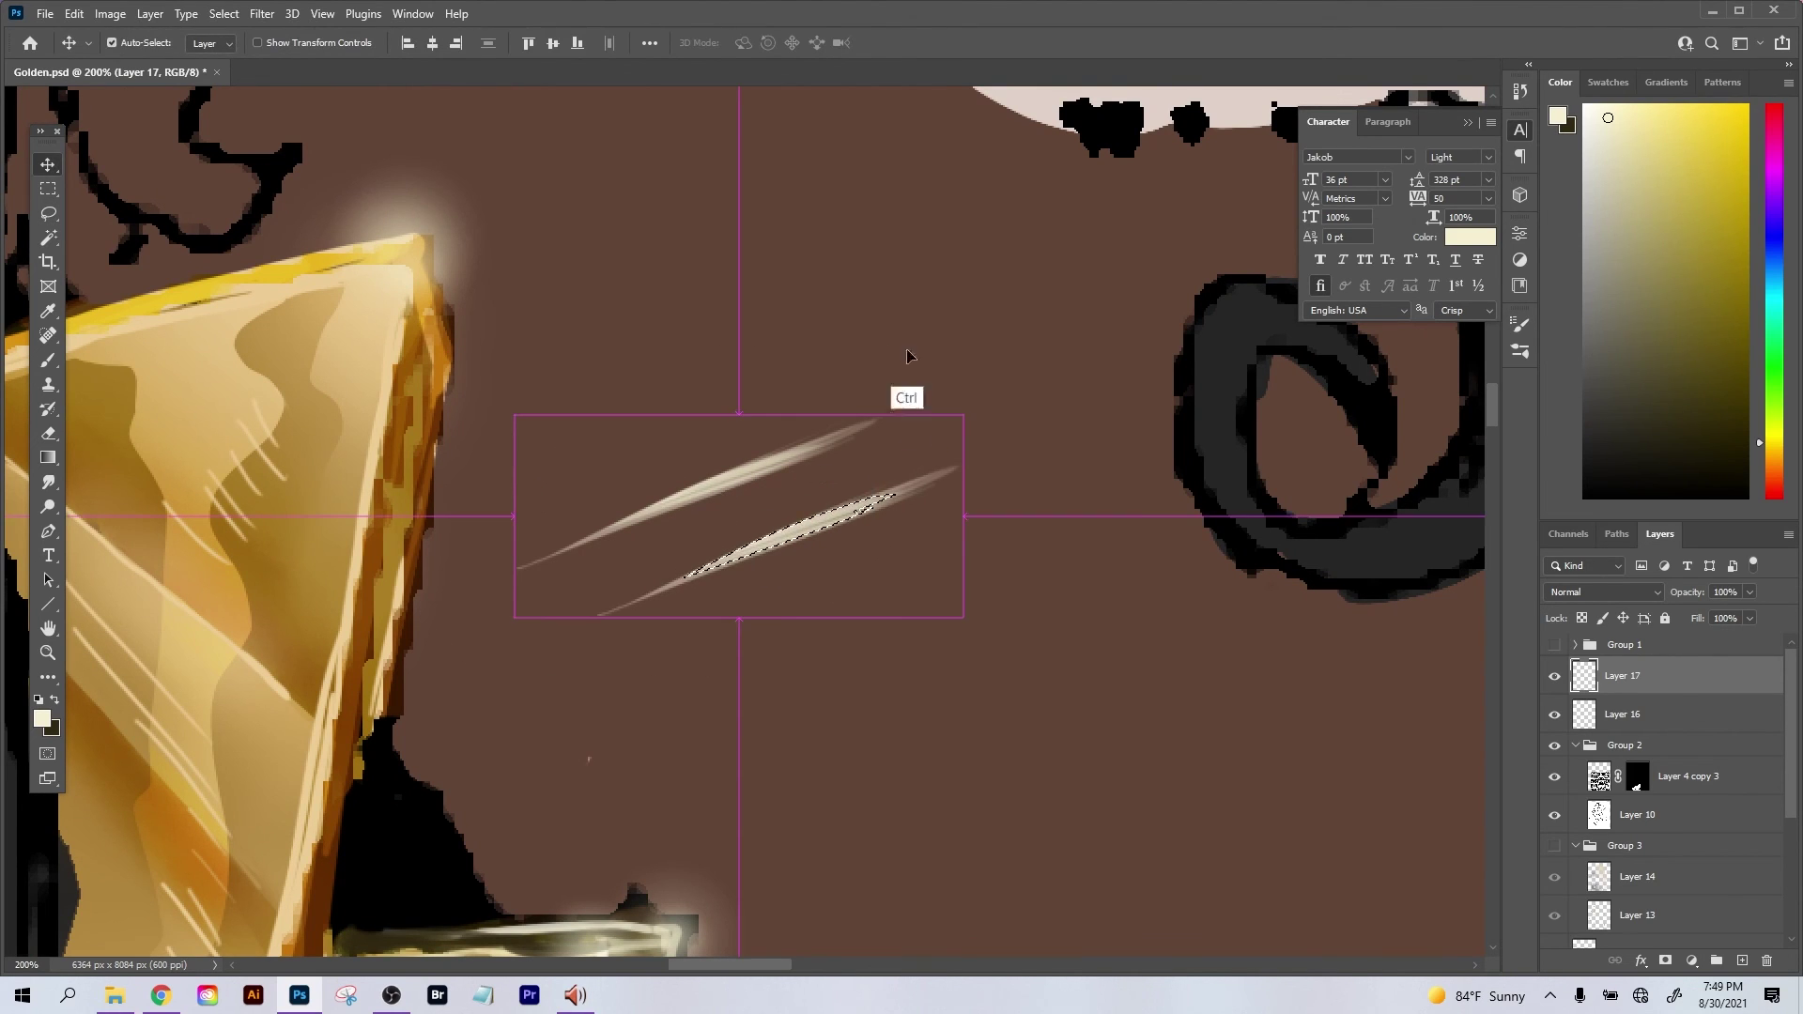
pyautogui.moveTo(925, 394); pyautogui.dragTo(615, 484)
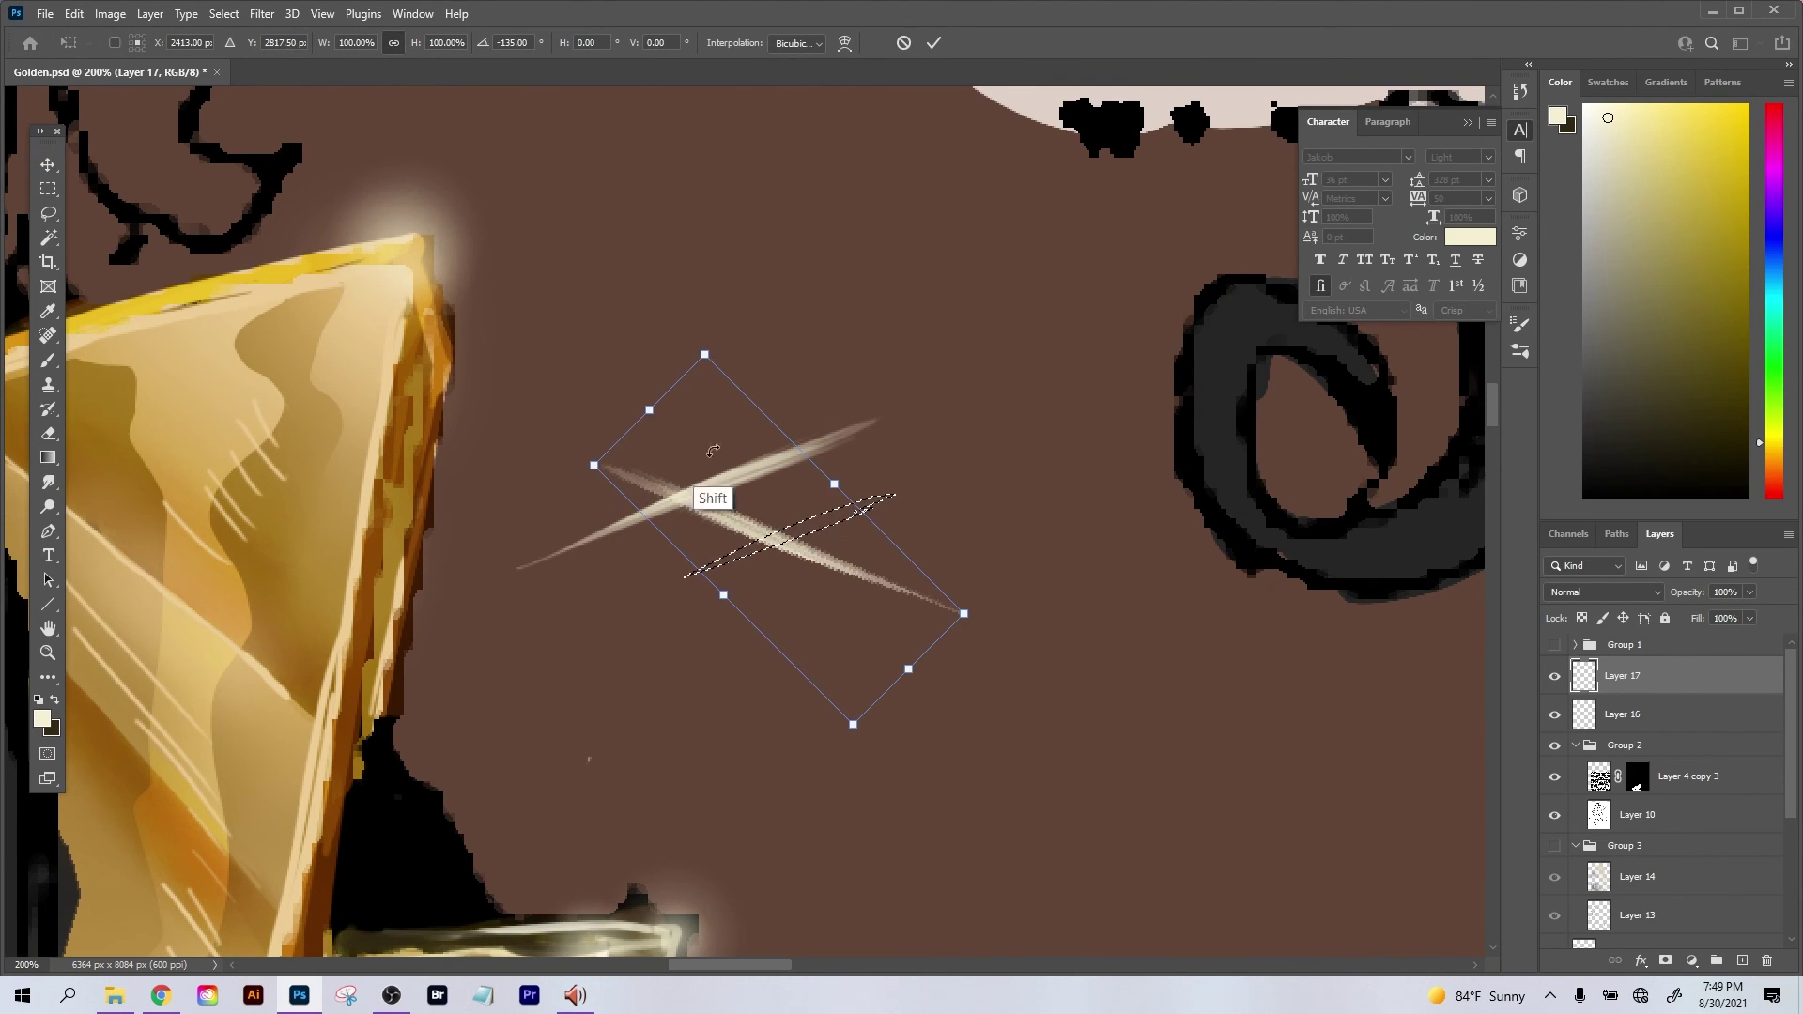
pyautogui.moveTo(811, 558)
pyautogui.mouseDown()
pyautogui.moveTo(712, 503)
pyautogui.moveTo(749, 512)
pyautogui.mouseUp()
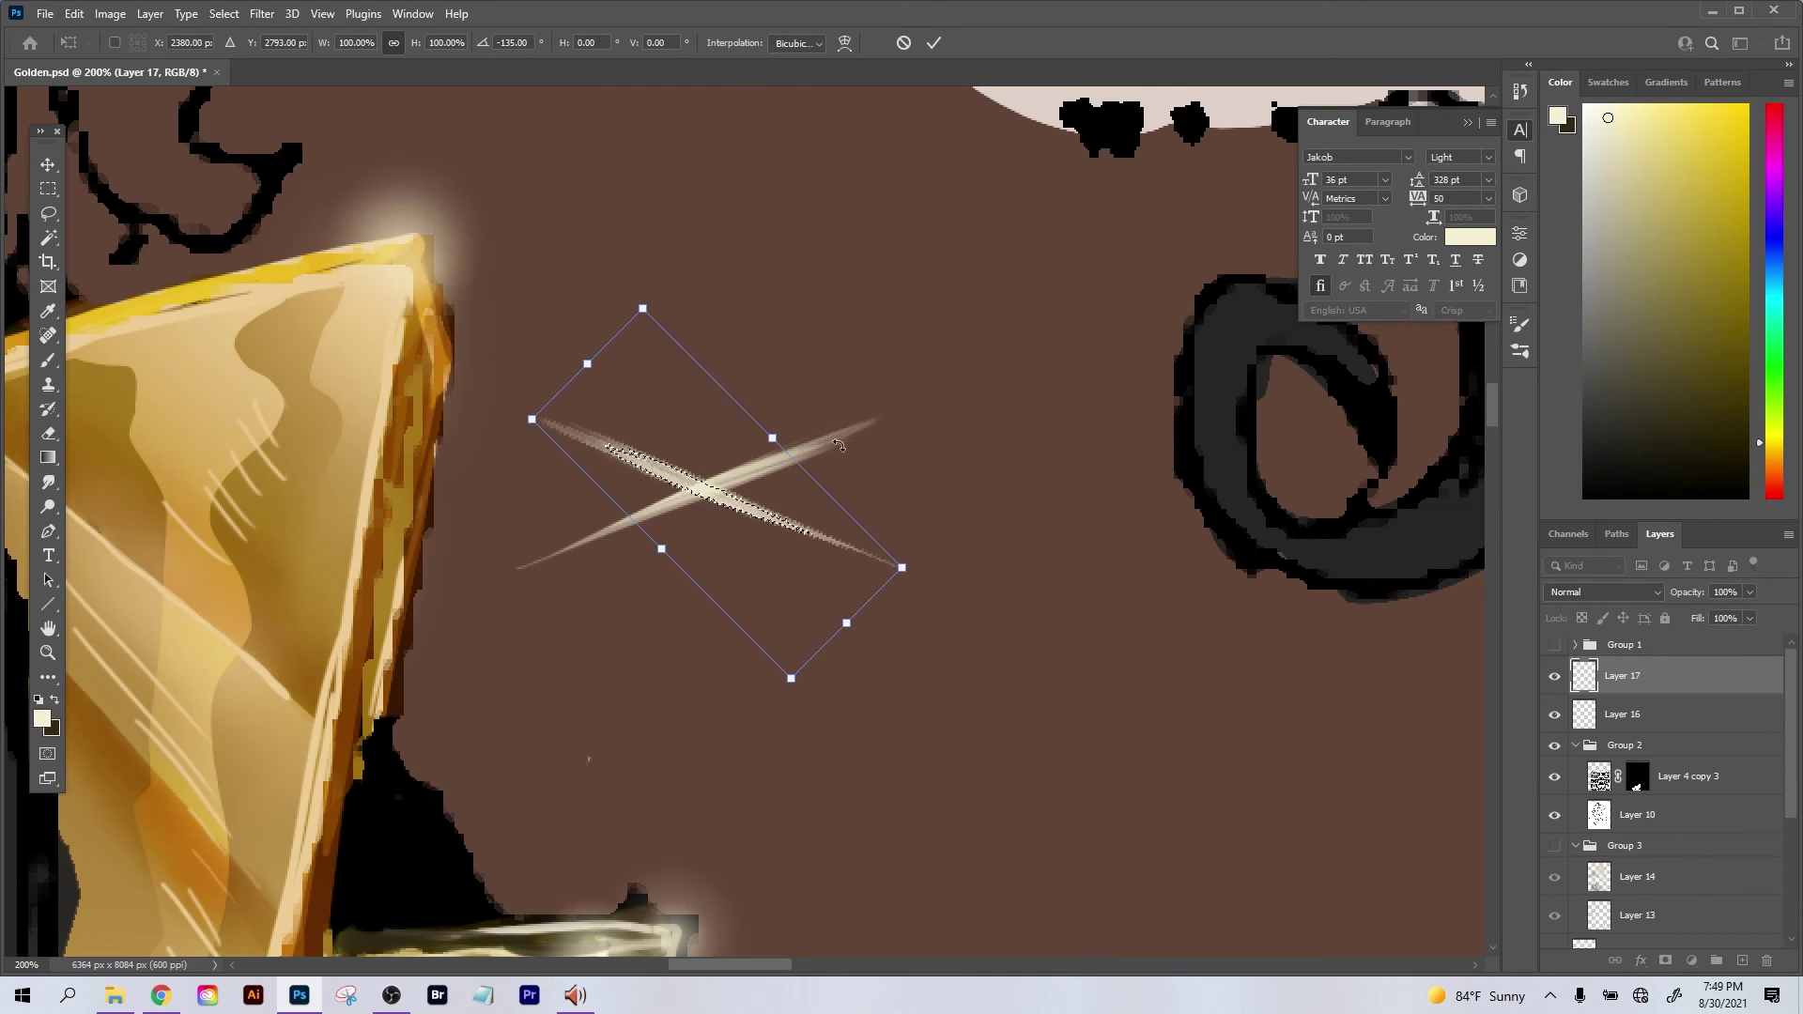
pyautogui.moveTo(850, 443); pyautogui.dragTo(857, 517)
pyautogui.press('Return')
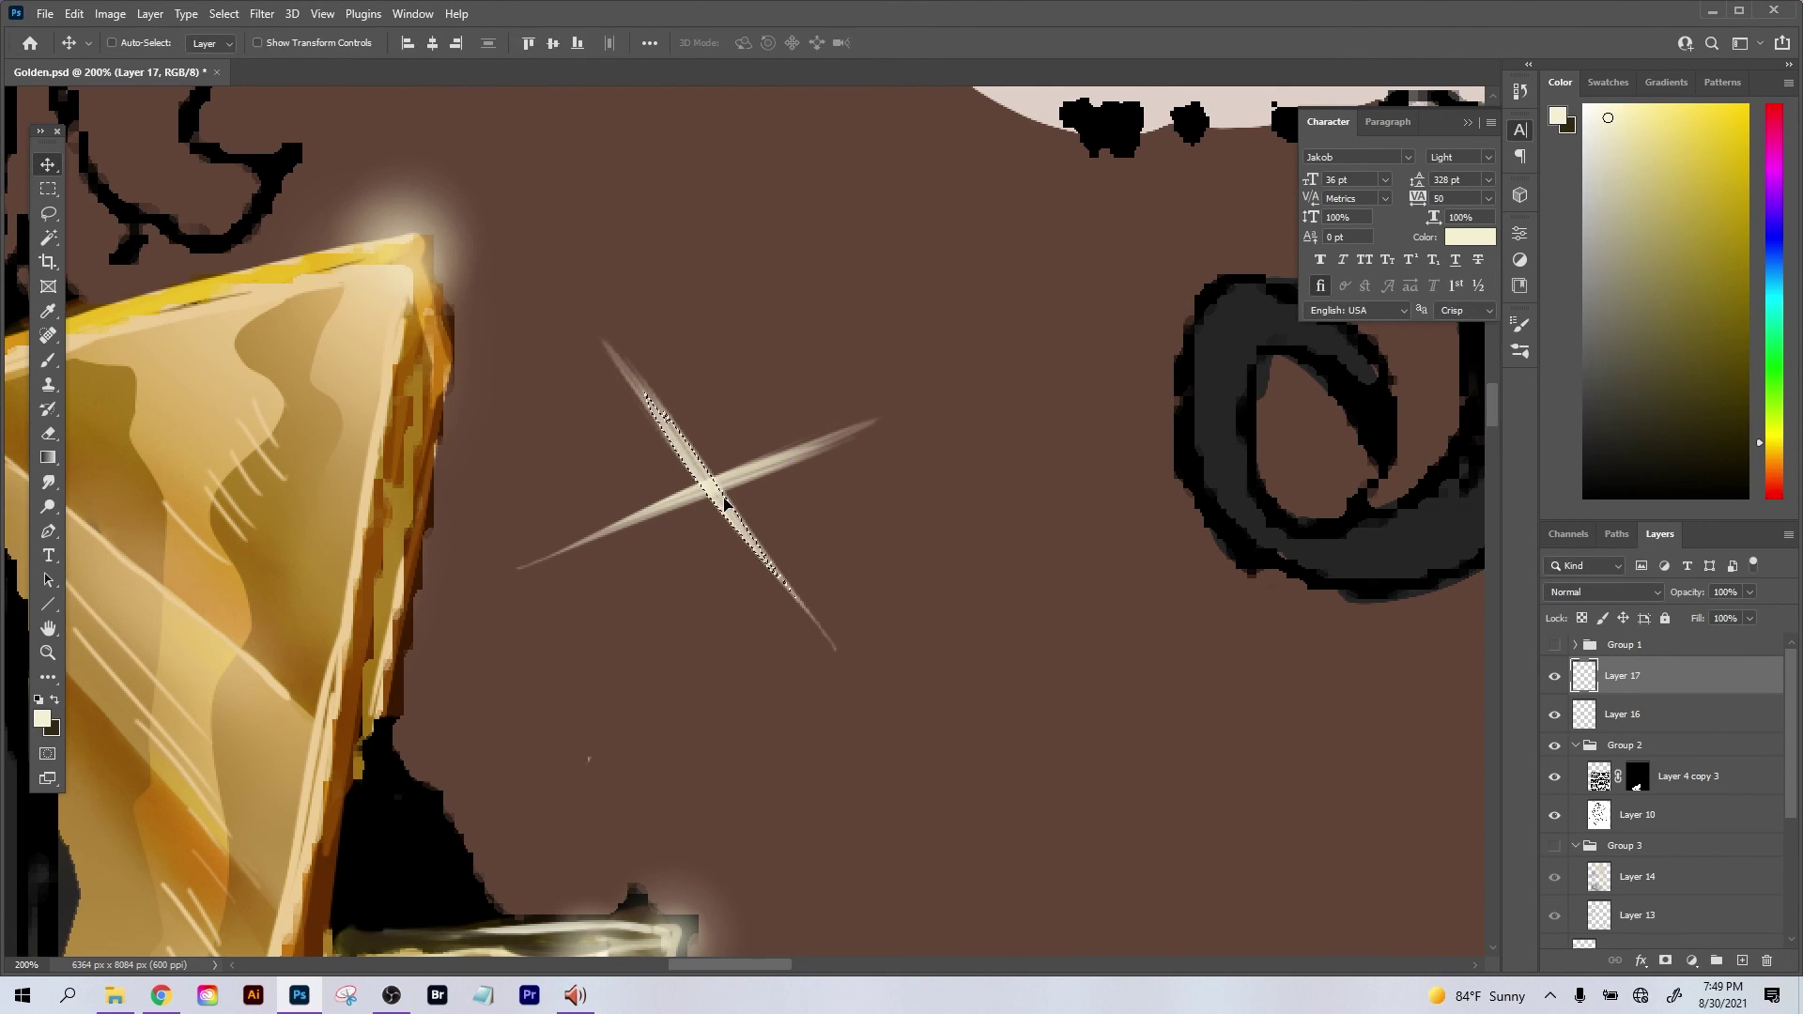
# Move the sparkle onto the glowing outer upper corner of the large triangle and adjust it with Free Transform.
pyautogui.scroll(-2, 728, 507)
pyautogui.press('space')
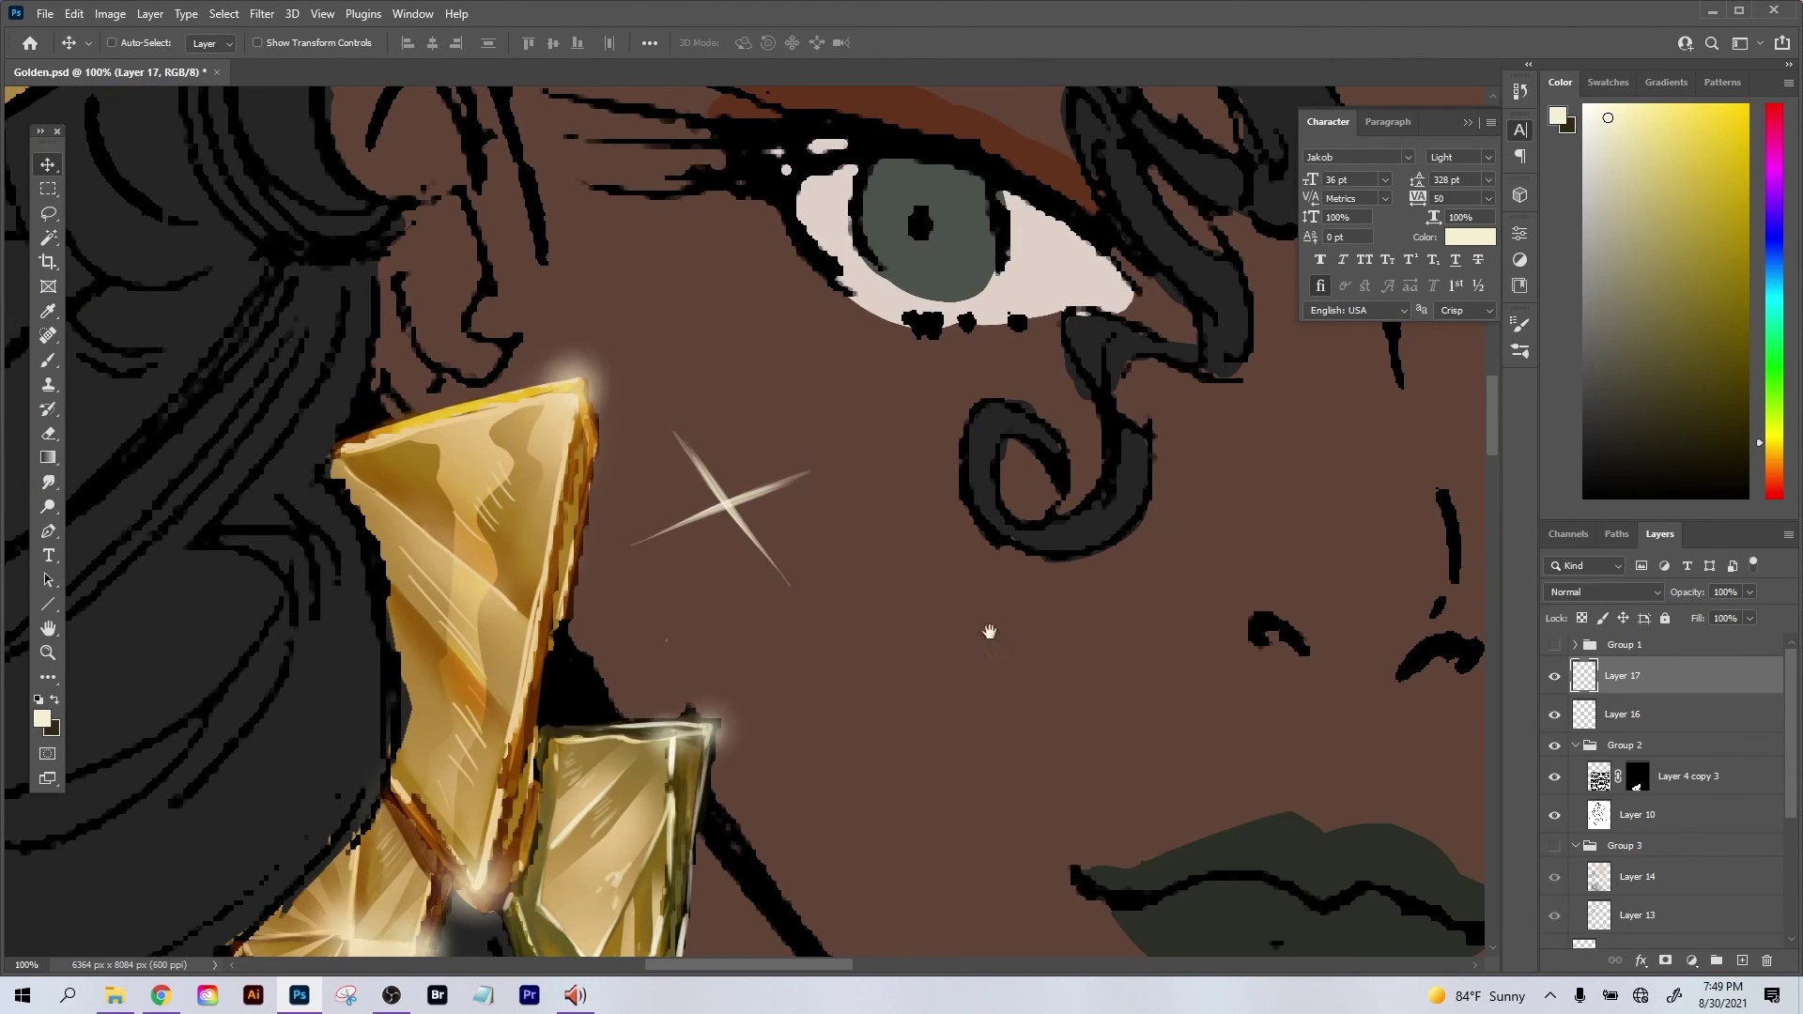
pyautogui.moveTo(767, 556); pyautogui.dragTo(617, 416)
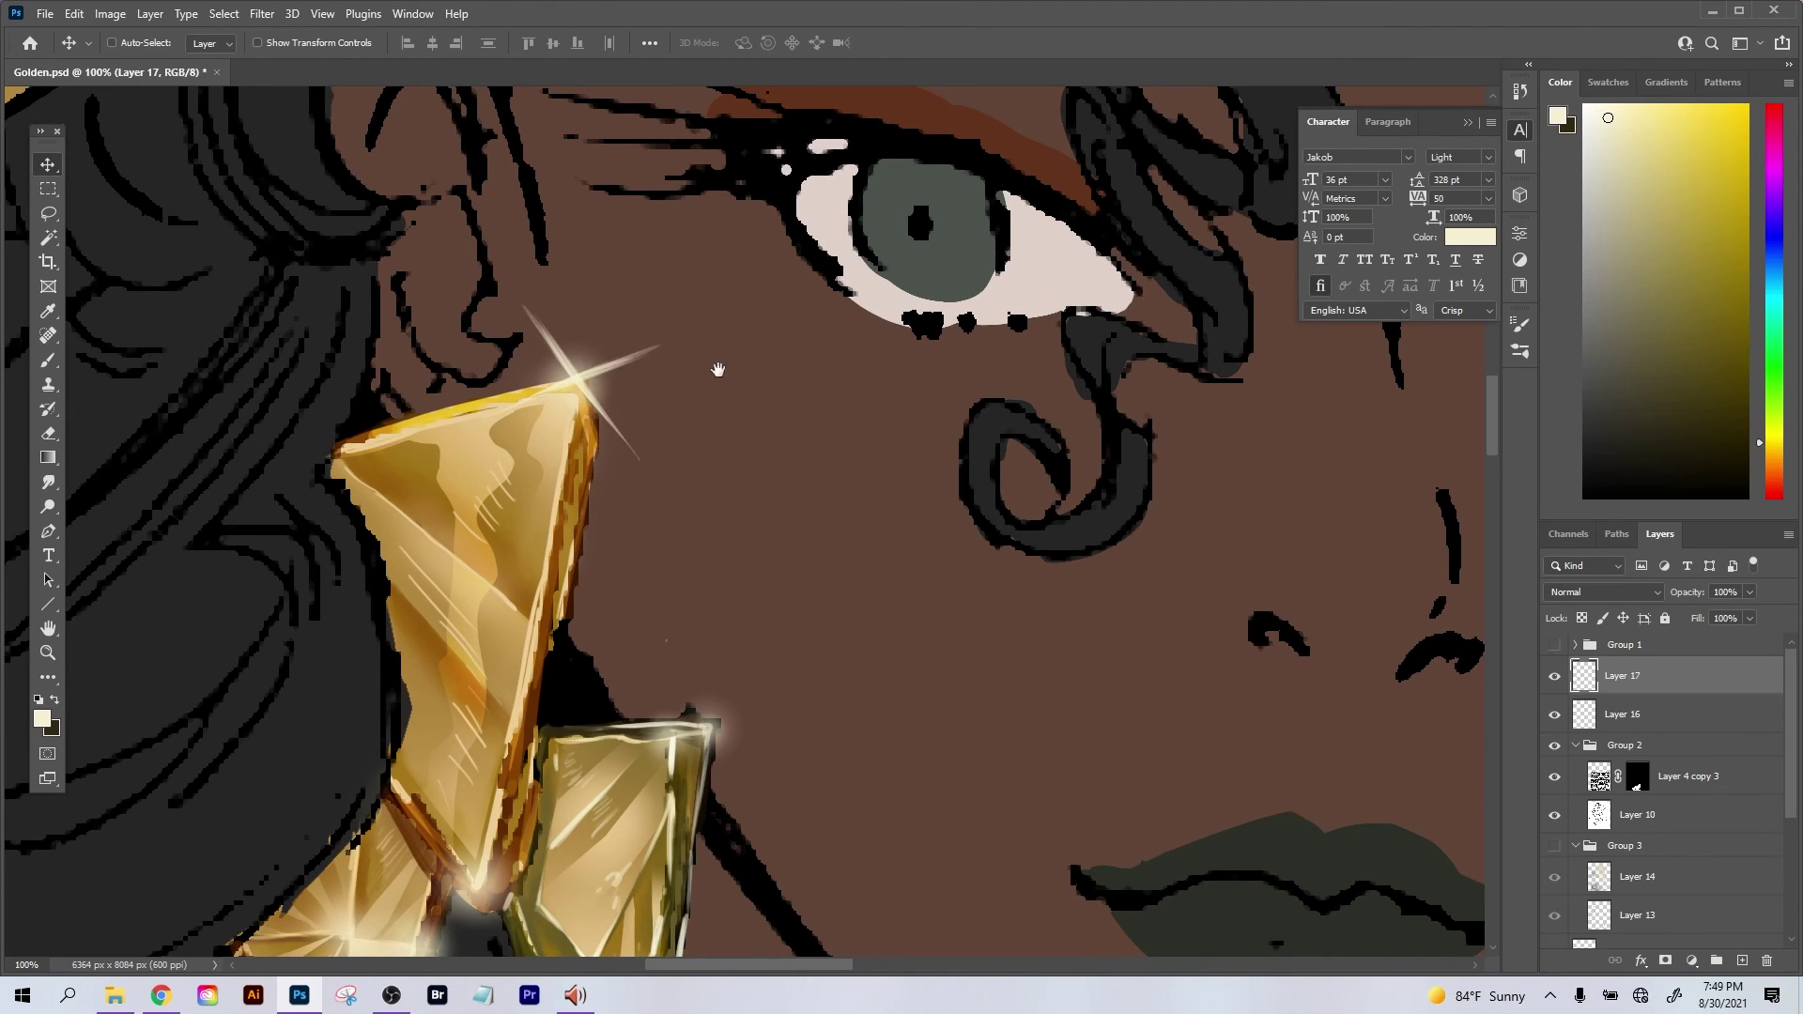
pyautogui.moveTo(715, 365); pyautogui.dragTo(976, 378)
pyautogui.hotkey('ctrl', 't')
pyautogui.moveTo(926, 315); pyautogui.dragTo(852, 396)
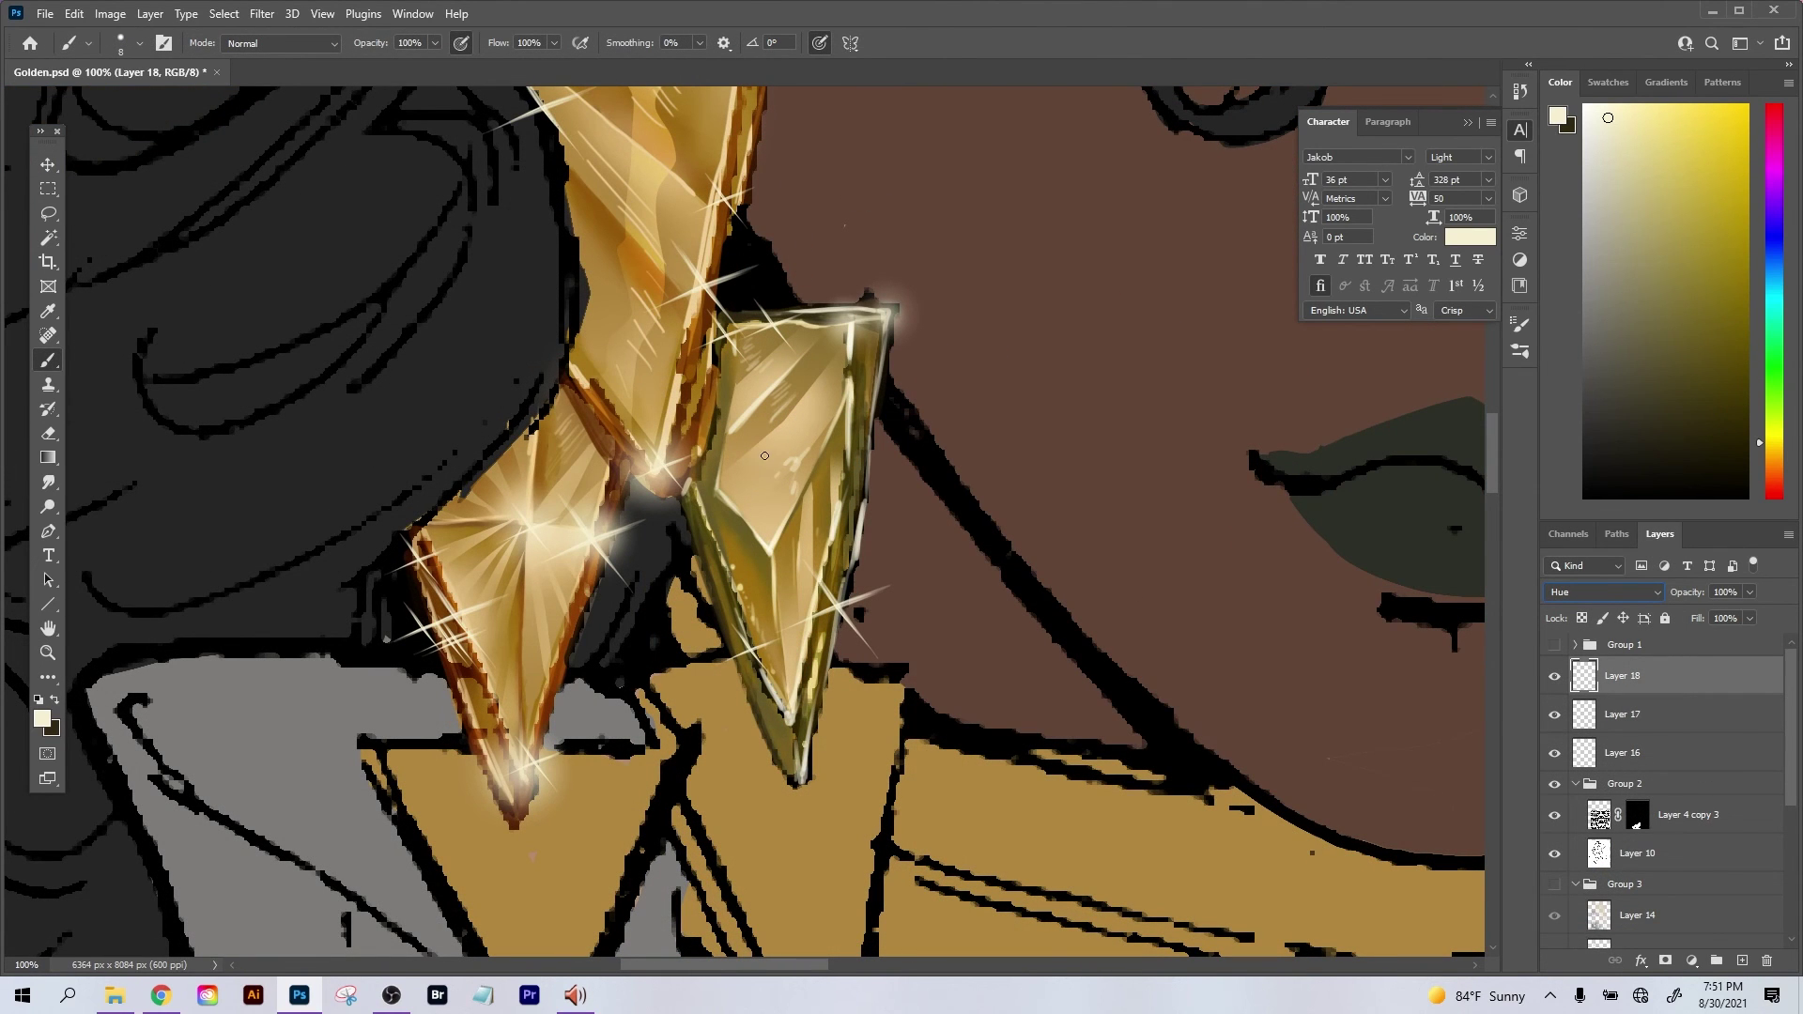
# Choose a neutral grey, enlarge the brush to 60 px, and paint the olive-edged earring piece silver on the Hue layer.
pyautogui.press(']')
pyautogui.press(']')
pyautogui.press(']')
pyautogui.click(1584, 308)
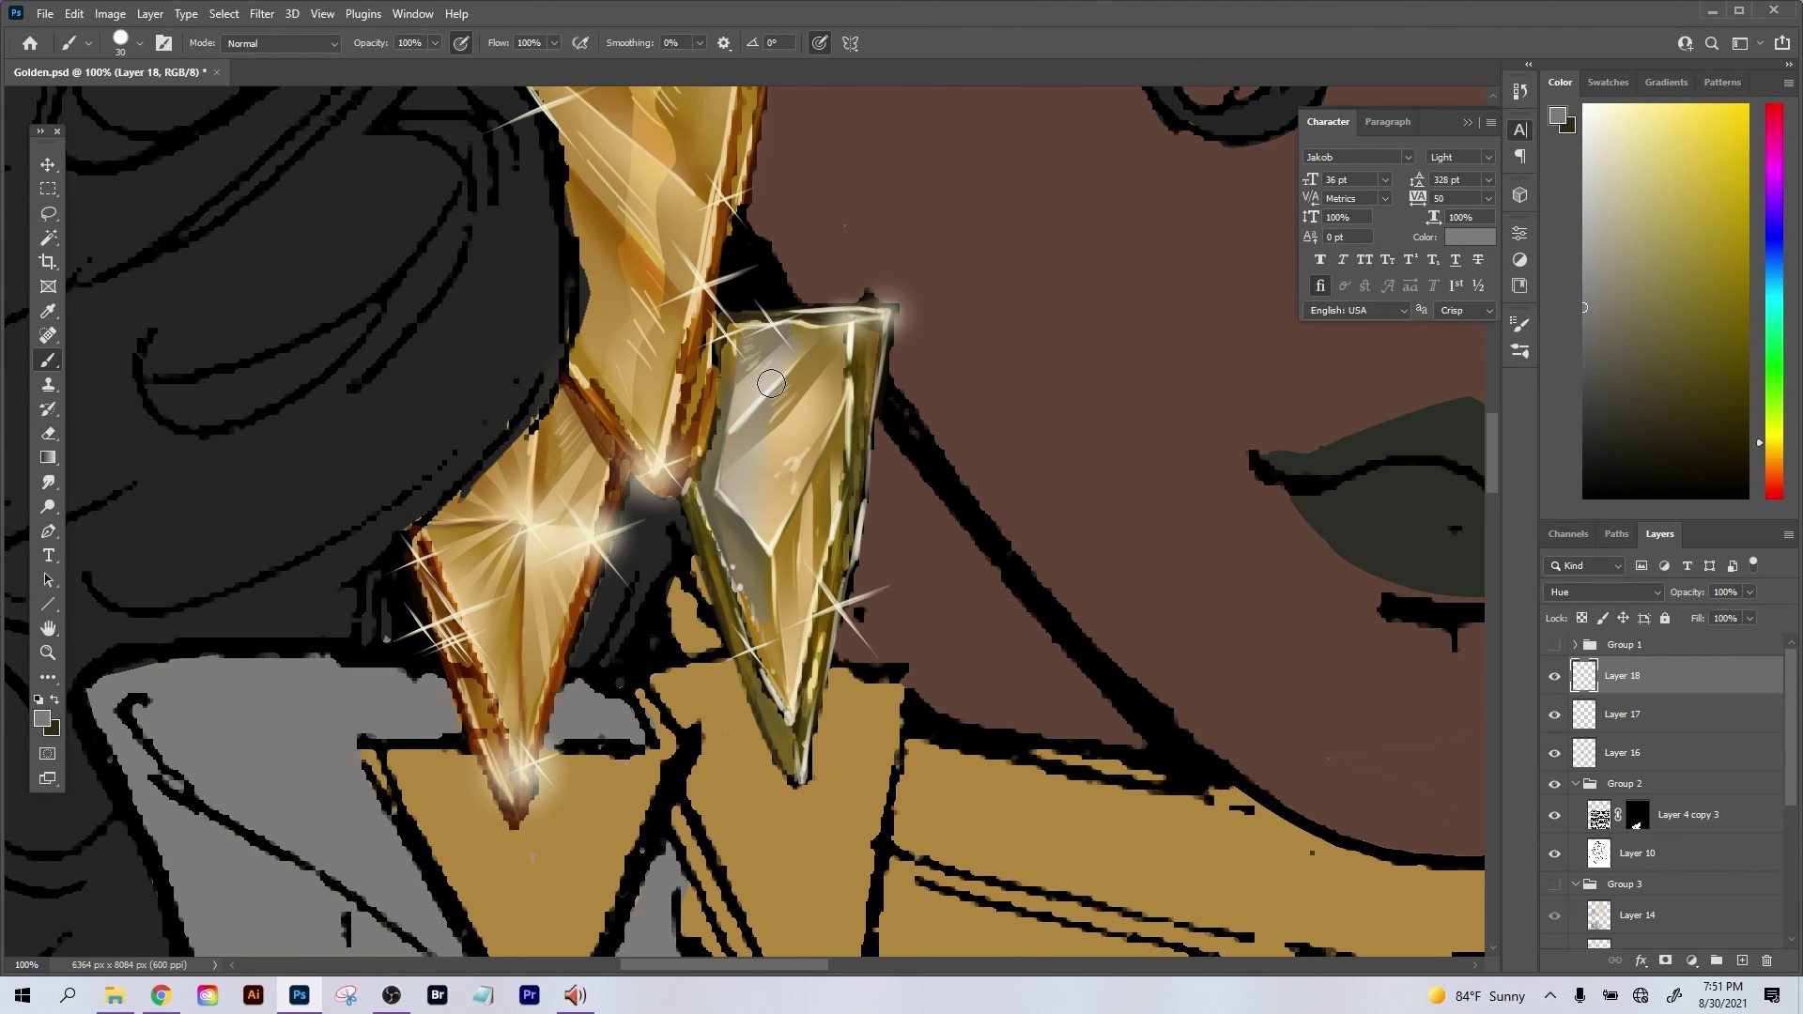
pyautogui.press(']')
pyautogui.press(']')
pyautogui.press(']')
pyautogui.moveTo(846, 338)
pyautogui.mouseDown()
pyautogui.moveTo(795, 549)
pyautogui.moveTo(807, 564)
pyautogui.mouseUp()
pyautogui.moveTo(854, 402)
pyautogui.mouseDown()
pyautogui.moveTo(865, 340)
pyautogui.moveTo(827, 610)
pyautogui.moveTo(782, 614)
pyautogui.moveTo(799, 769)
pyautogui.moveTo(721, 584)
pyautogui.moveTo(722, 519)
pyautogui.moveTo(796, 683)
pyautogui.moveTo(736, 588)
pyautogui.moveTo(801, 587)
pyautogui.moveTo(745, 546)
pyautogui.moveTo(759, 661)
pyautogui.moveTo(697, 492)
pyautogui.moveTo(731, 391)
pyautogui.moveTo(736, 479)
pyautogui.moveTo(818, 389)
pyautogui.moveTo(762, 593)
pyautogui.moveTo(815, 484)
pyautogui.moveTo(790, 641)
pyautogui.moveTo(750, 530)
pyautogui.moveTo(746, 579)
pyautogui.moveTo(794, 737)
pyautogui.moveTo(855, 377)
pyautogui.moveTo(849, 348)
pyautogui.moveTo(732, 337)
pyautogui.moveTo(865, 340)
pyautogui.mouseUp()
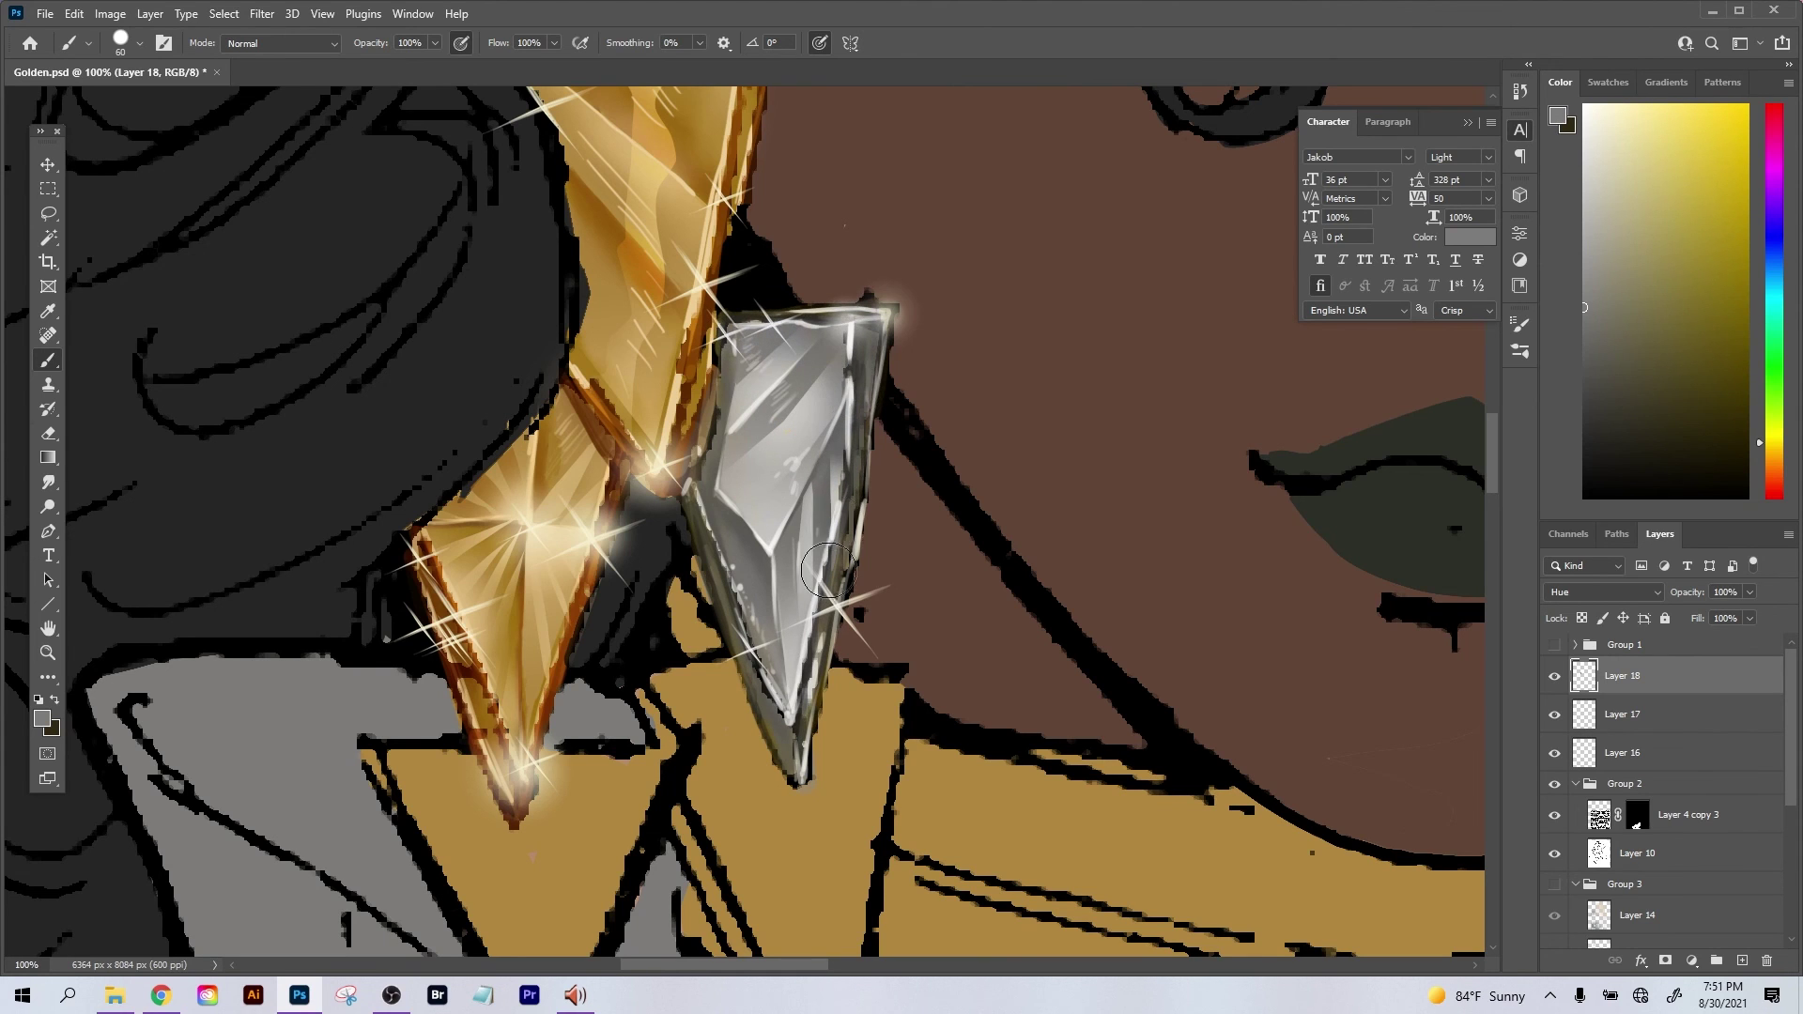
pyautogui.moveTo(1002, 452)
pyautogui.mouseDown()
pyautogui.moveTo(870, 474)
pyautogui.moveTo(814, 527)
pyautogui.mouseUp()
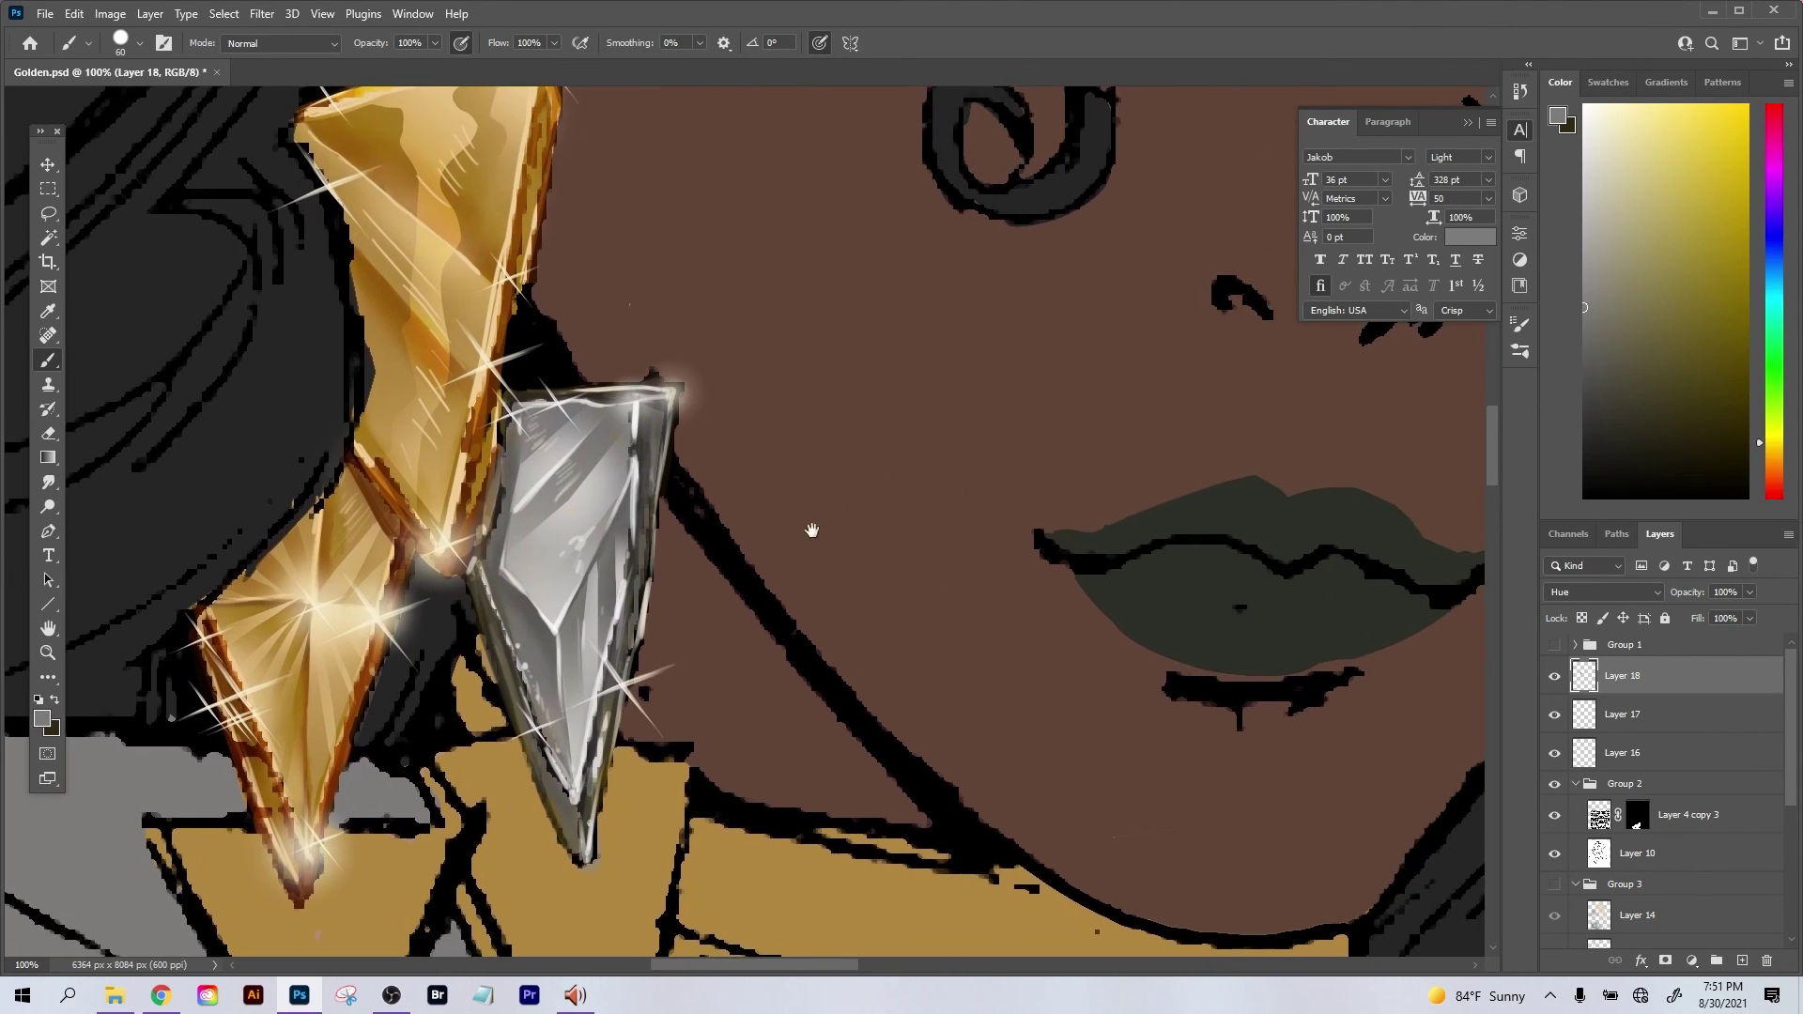
# Try recolouring the grey Hue layer with the Hue/Saturation adjustment and its Colorize option.
pyautogui.hotkey('ctrl', 'u')
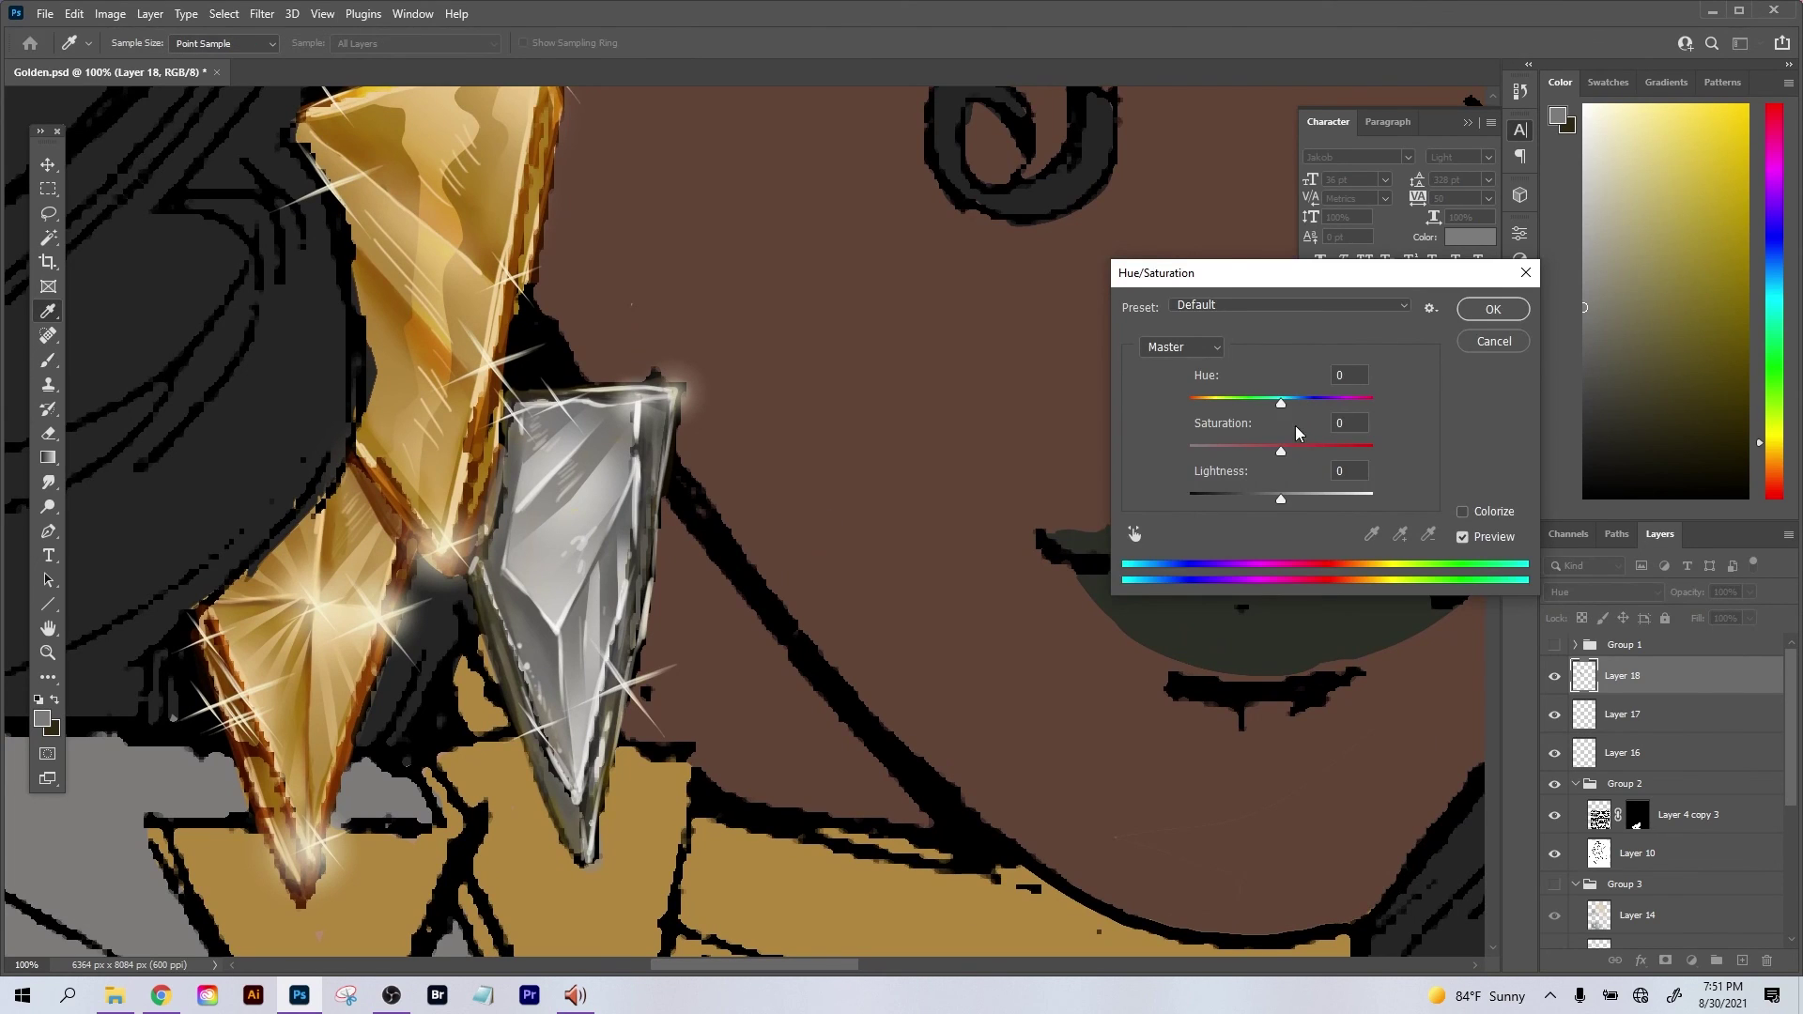
pyautogui.moveTo(1289, 402); pyautogui.dragTo(1208, 449)
pyautogui.click(1464, 513)
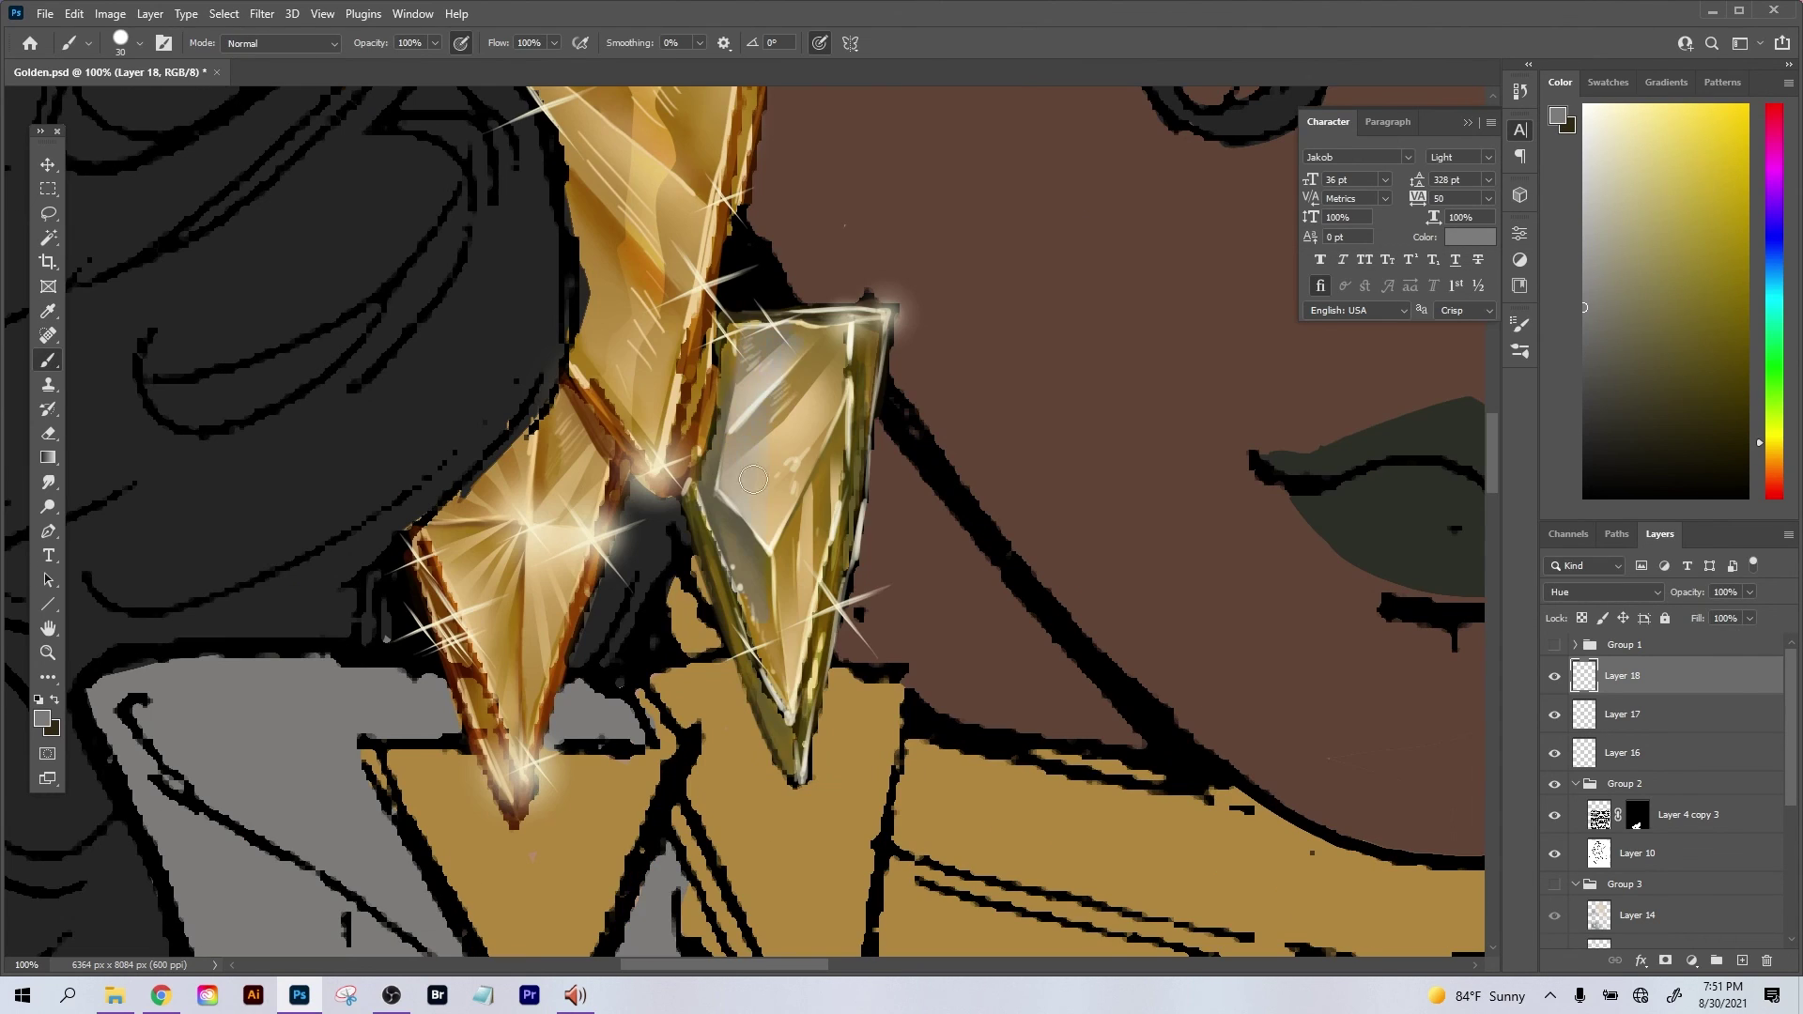
# Paint neutral grey over the remaining golden areas of the olive-edged earring piece on the Hue layer.
pyautogui.moveTo(802, 451)
pyautogui.mouseDown()
pyautogui.moveTo(738, 369)
pyautogui.moveTo(765, 404)
pyautogui.moveTo(867, 336)
pyautogui.moveTo(792, 750)
pyautogui.moveTo(728, 530)
pyautogui.moveTo(706, 522)
pyautogui.moveTo(795, 390)
pyautogui.moveTo(799, 633)
pyautogui.mouseUp()
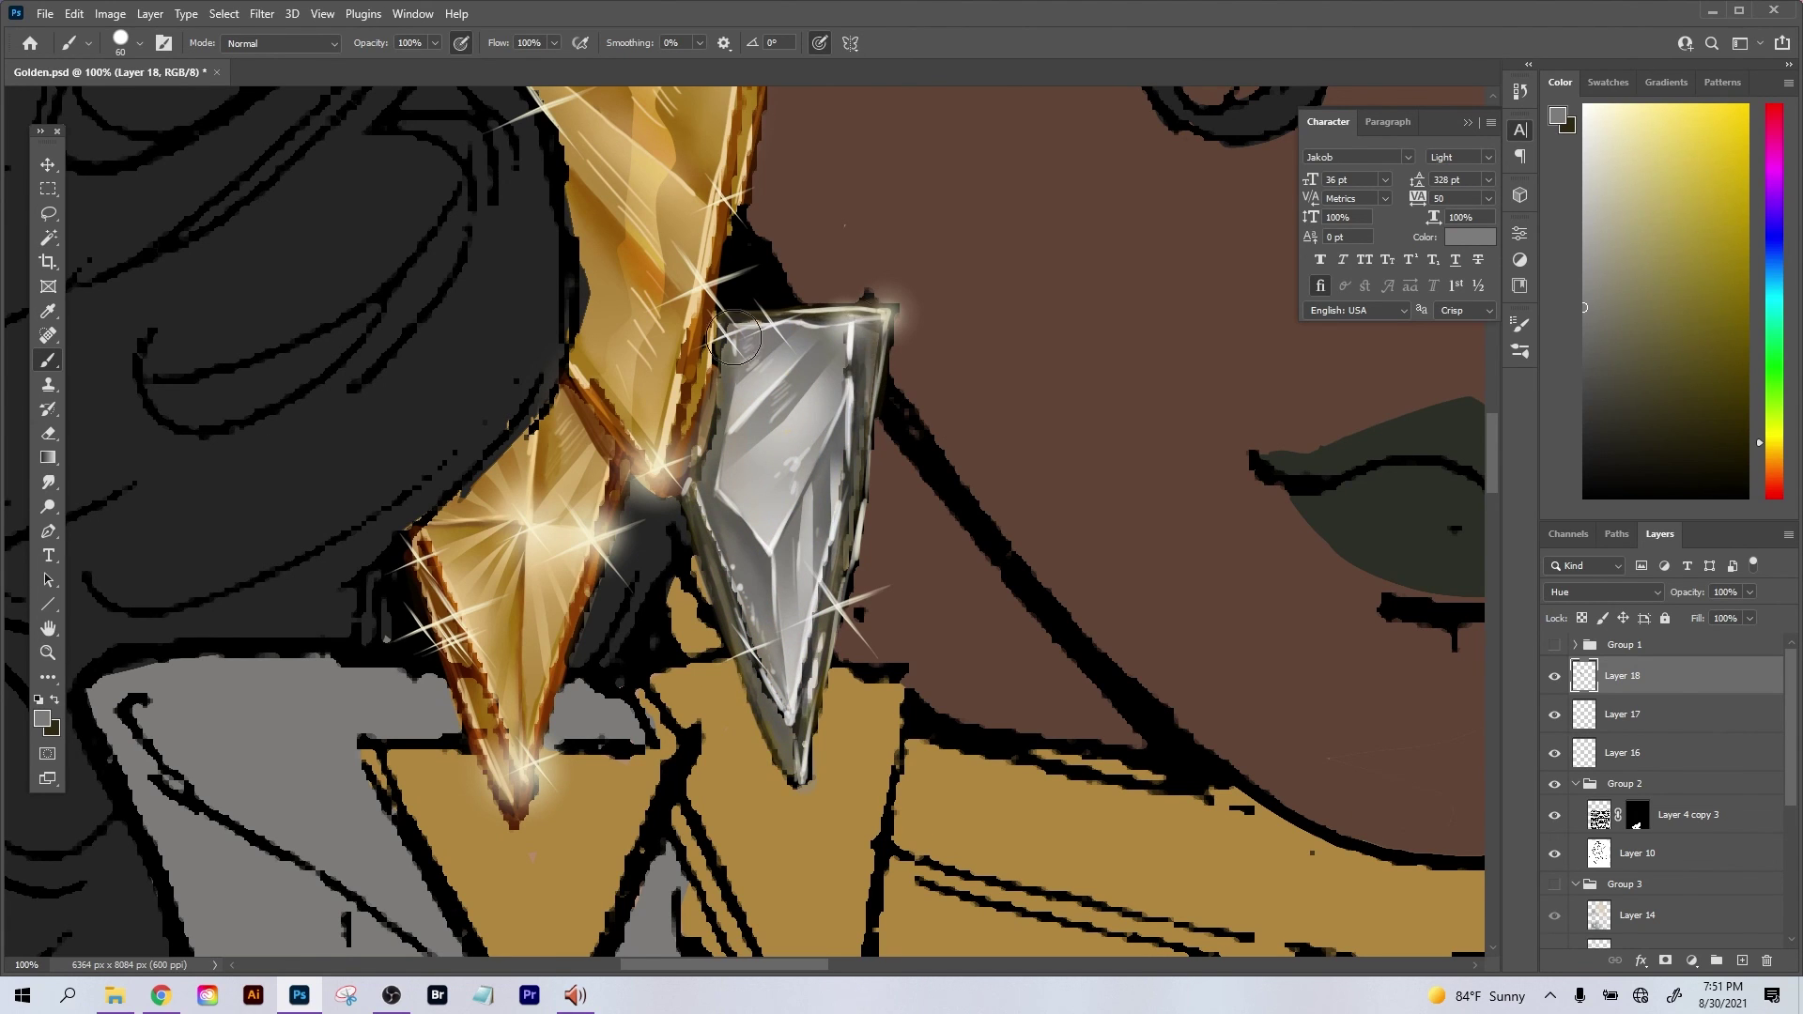
# Try different colorized Hue/Saturation settings on the Hue layer to recolour the painted earring piece teal.
pyautogui.hotkey('ctrl', 'u')
pyautogui.click(1463, 512)
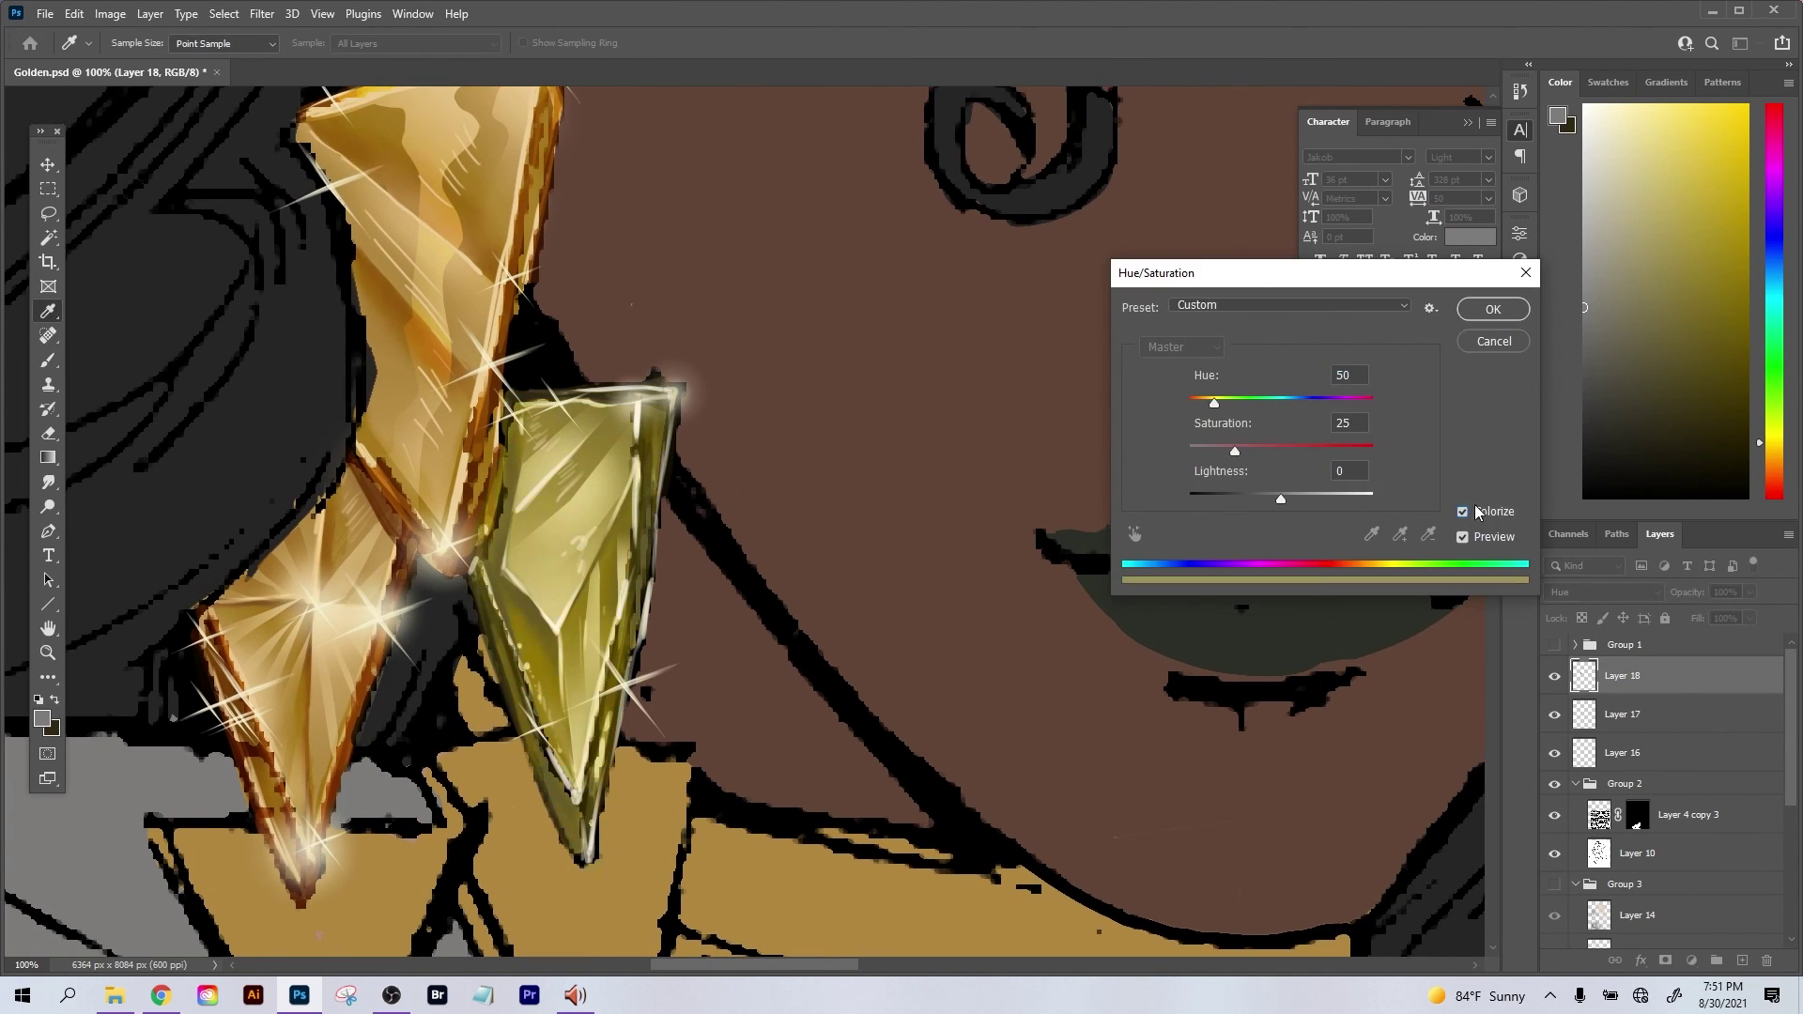
pyautogui.moveTo(1213, 403); pyautogui.dragTo(1281, 402)
pyautogui.click(1202, 449)
pyautogui.moveTo(1200, 451); pyautogui.dragTo(1328, 450)
pyautogui.click(1282, 404)
pyautogui.click(1463, 512)
pyautogui.moveTo(1304, 403); pyautogui.dragTo(1221, 403)
pyautogui.moveTo(1328, 450); pyautogui.dragTo(1358, 451)
pyautogui.click(1494, 513)
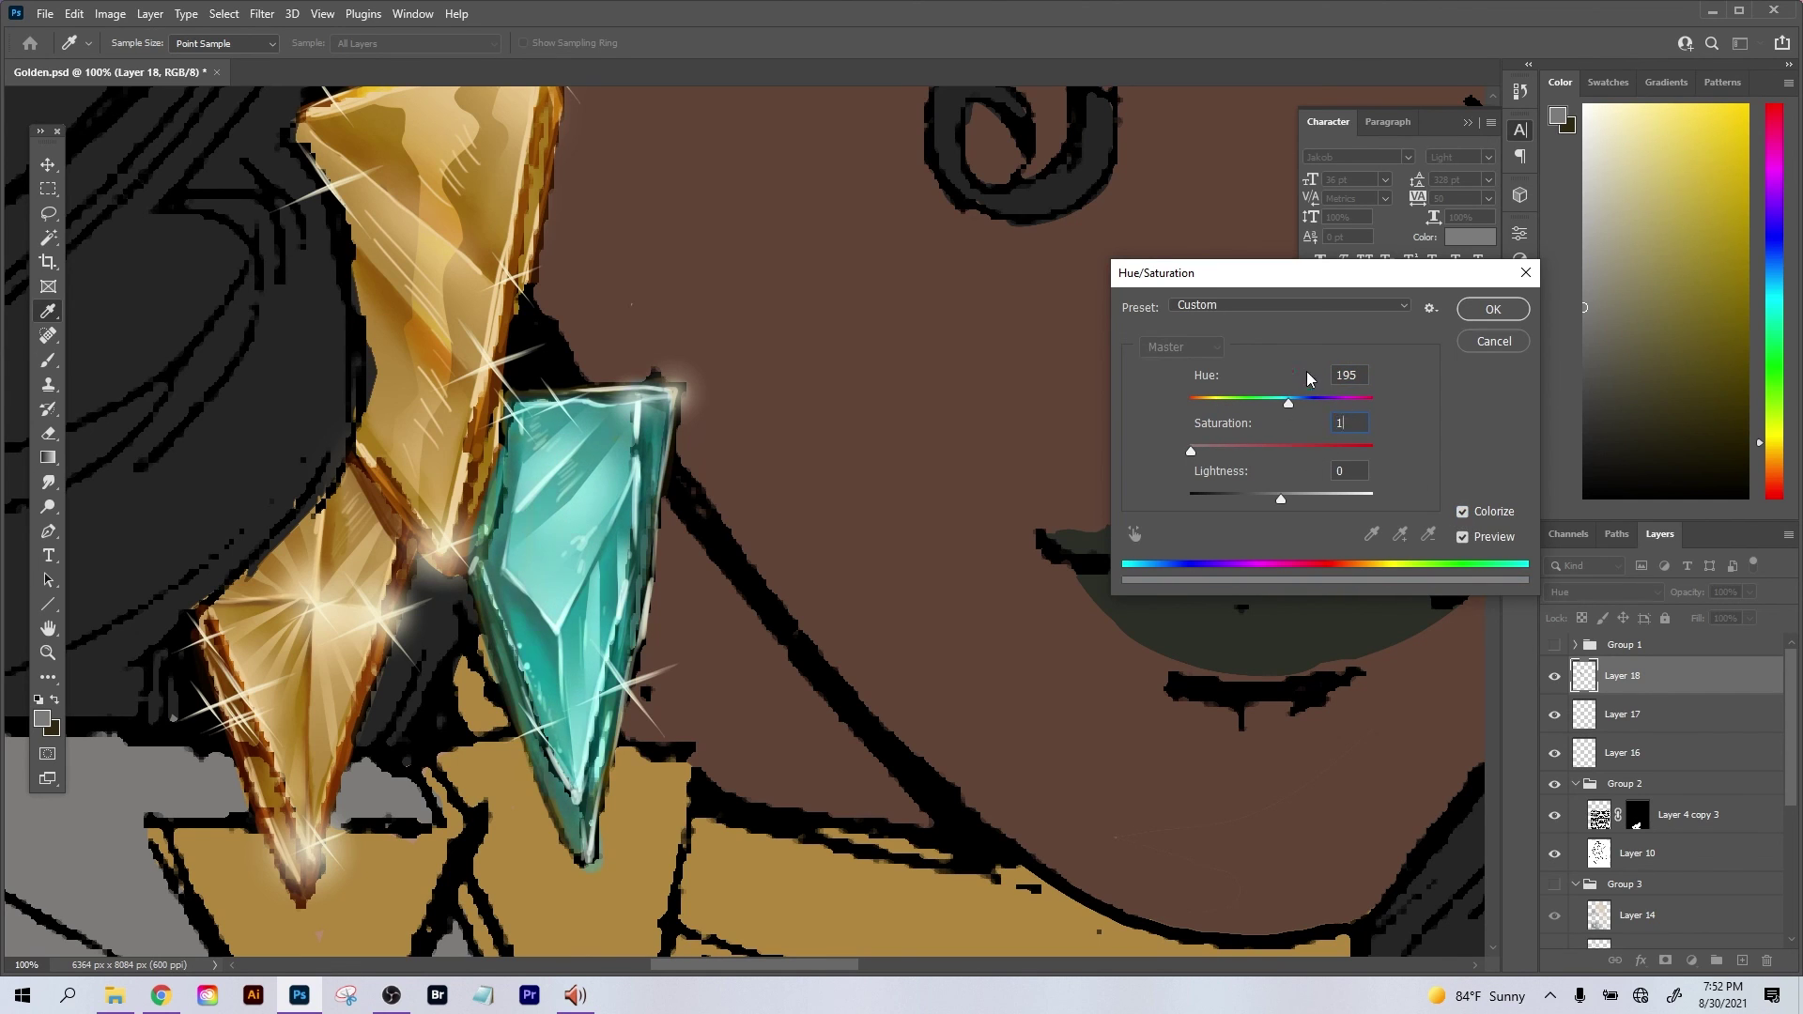
# Lower the colorized saturation until the earring piece is a cool silver, and apply the adjustment.
pyautogui.moveTo(1288, 403)
pyautogui.mouseDown()
pyautogui.moveTo(1198, 410)
pyautogui.moveTo(1356, 404)
pyautogui.moveTo(1207, 452)
pyautogui.moveTo(1259, 452)
pyautogui.moveTo(1192, 452)
pyautogui.mouseUp()
pyautogui.click(1511, 309)
pyautogui.hotkey('ctrl', 'u')
pyautogui.click(1510, 316)
pyautogui.press('b')
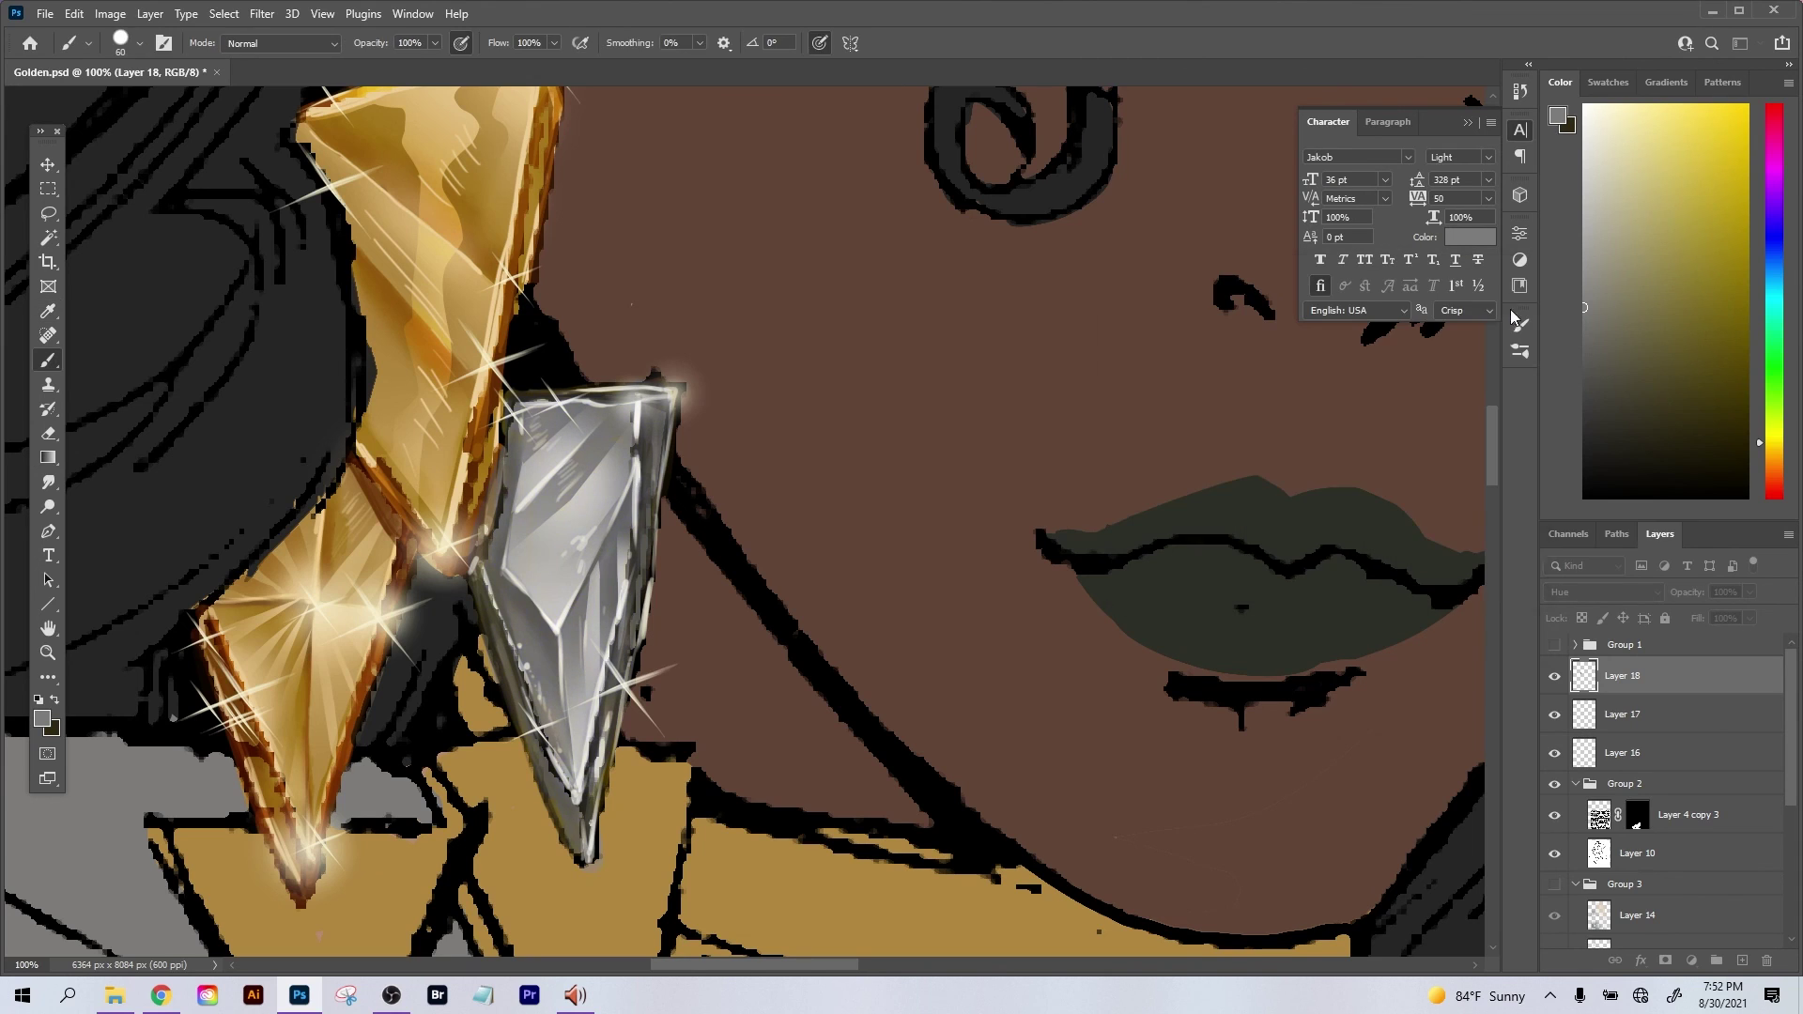
# Lock the Hue layer's transparent pixels and fill its painted area with the light warm grey 9e9c92.
pyautogui.click(1583, 617)
pyautogui.click(41, 718)
pyautogui.click(1223, 515)
pyautogui.press('Return')
pyautogui.hotkey('alt', 'BackSpace')
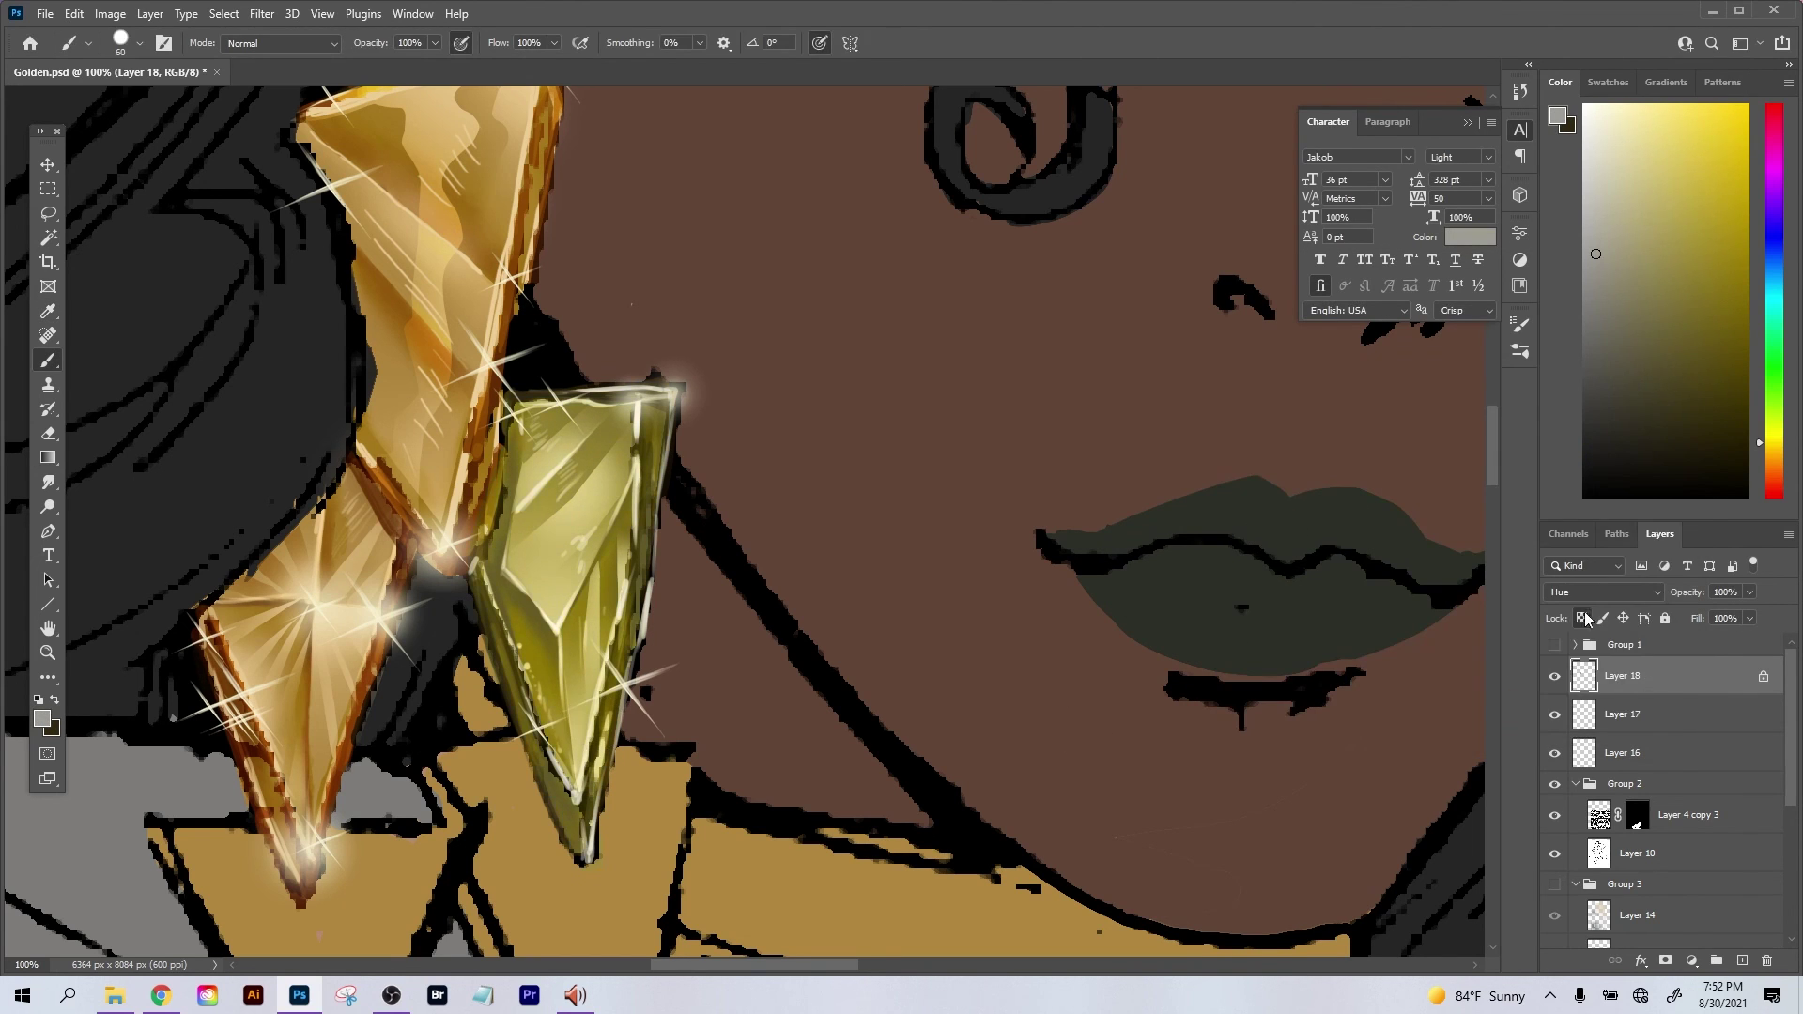
# Change the blend mode of the grey-filled layer from Hue to Color, keeping the current foreground colour.
pyautogui.click(1588, 592)
pyautogui.click(1561, 944)
pyautogui.moveTo(746, 393); pyautogui.dragTo(502, 332)
pyautogui.click(42, 717)
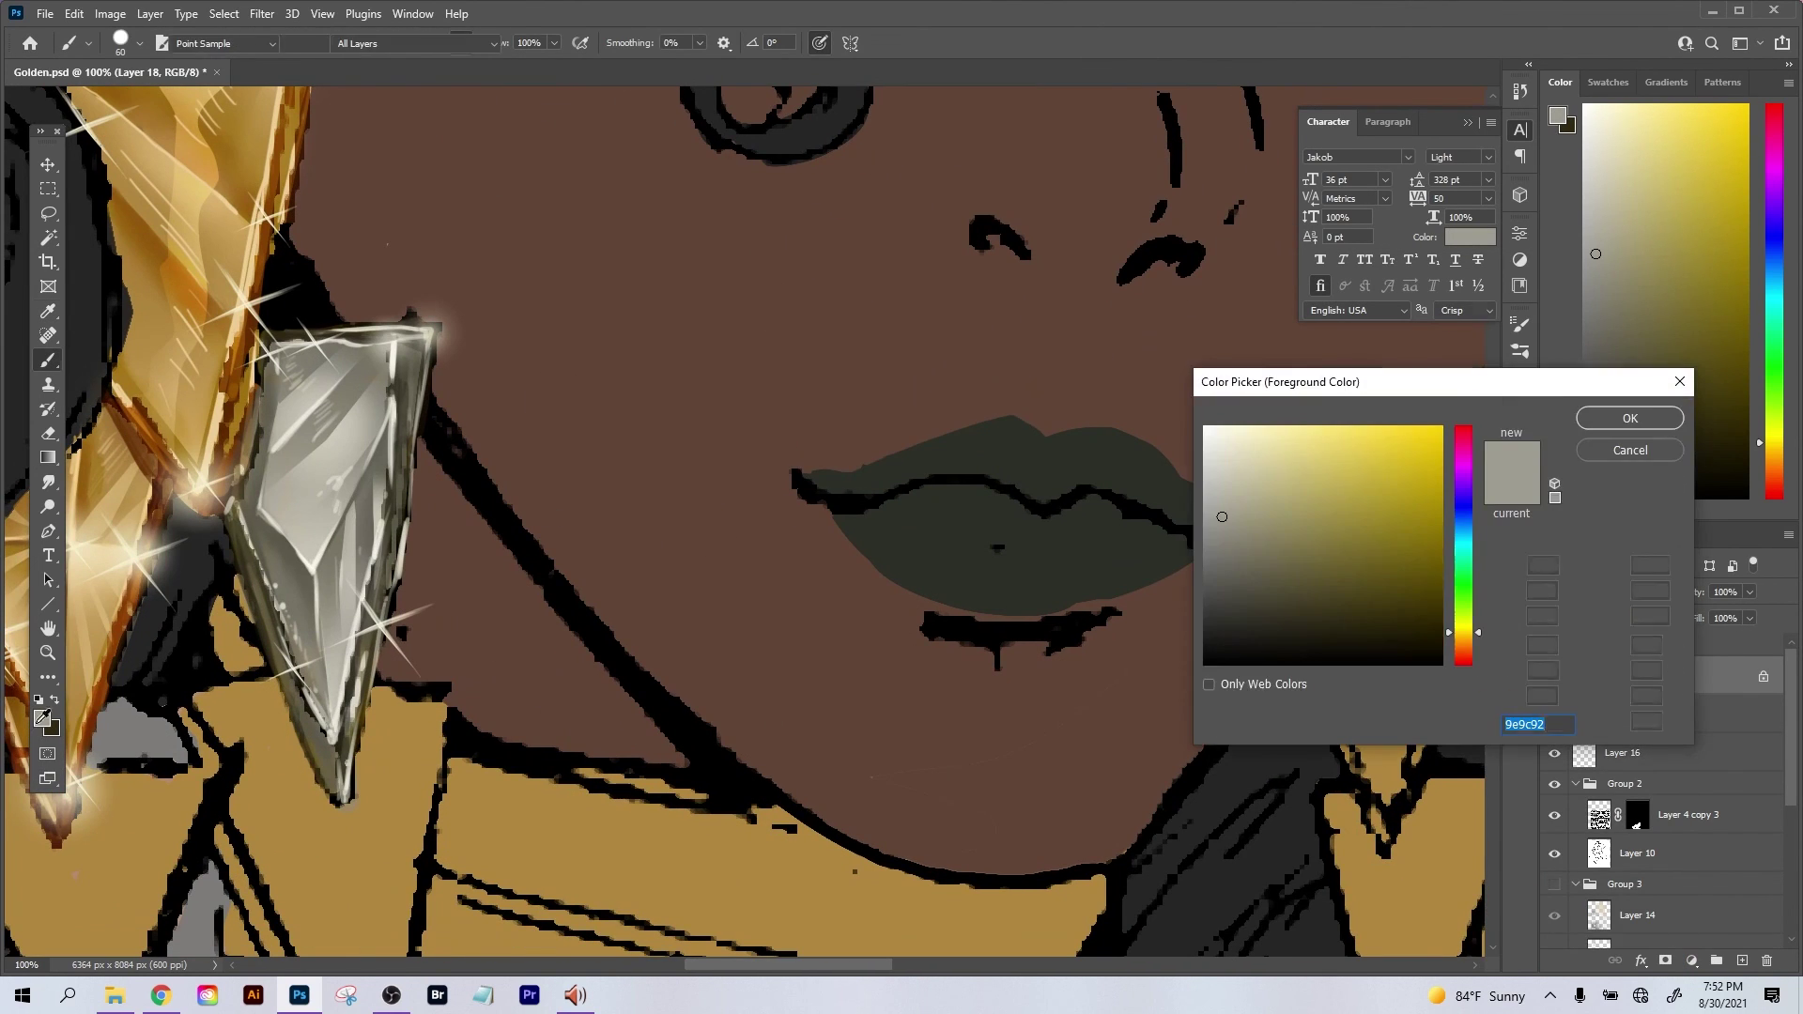
pyautogui.click(1631, 451)
# Shift the grey earring layer to a cool bluish silver with a Hue/Saturation adjustment.
pyautogui.hotkey('ctrl', 'u')
pyautogui.moveTo(1281, 451); pyautogui.dragTo(1361, 404)
pyautogui.click(1506, 310)
# Examine the silver earring piece beside the gold pieces and the character's face at a smaller magnification.
pyautogui.hotkey('ctrl', '-')
pyautogui.hotkey('ctrl', '-')
pyautogui.hotkey('ctrl', '-')
pyautogui.hotkey('ctrl', '-')
pyautogui.hotkey('ctrl', '+')
pyautogui.hotkey('ctrl', '+')
pyautogui.hotkey('ctrl', '+')
pyautogui.moveTo(674, 583); pyautogui.dragTo(789, 662)
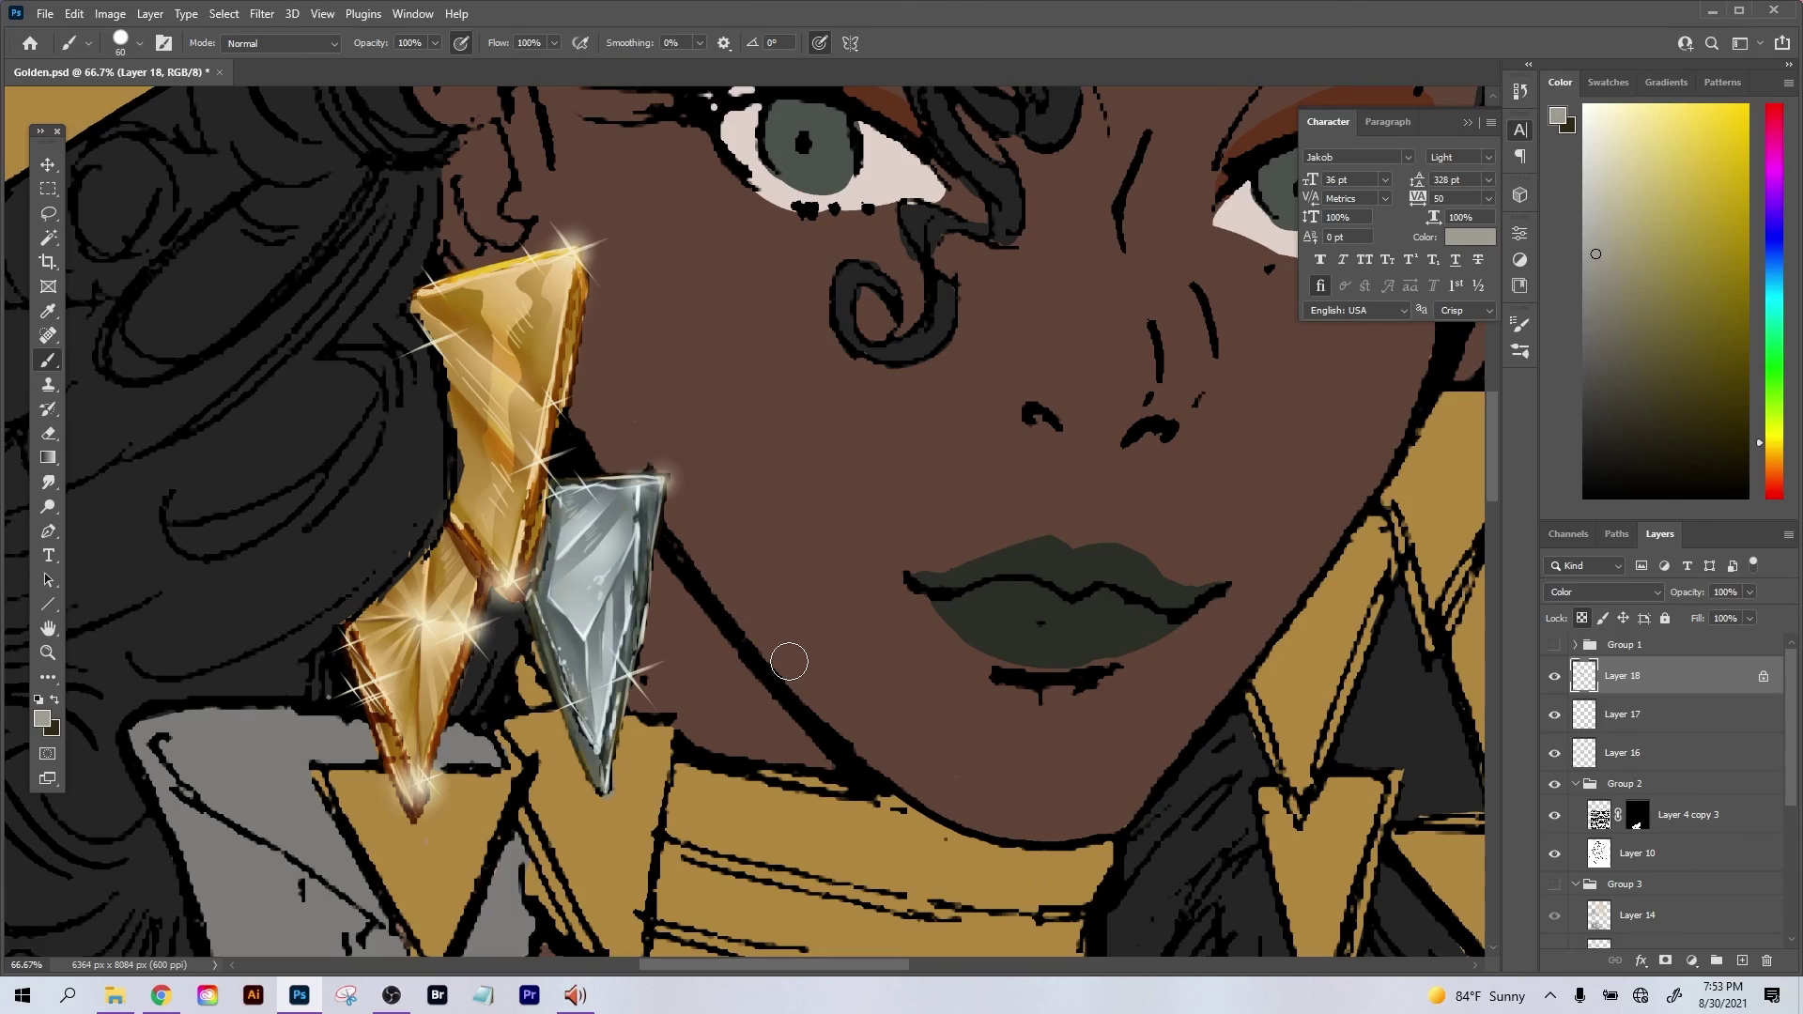